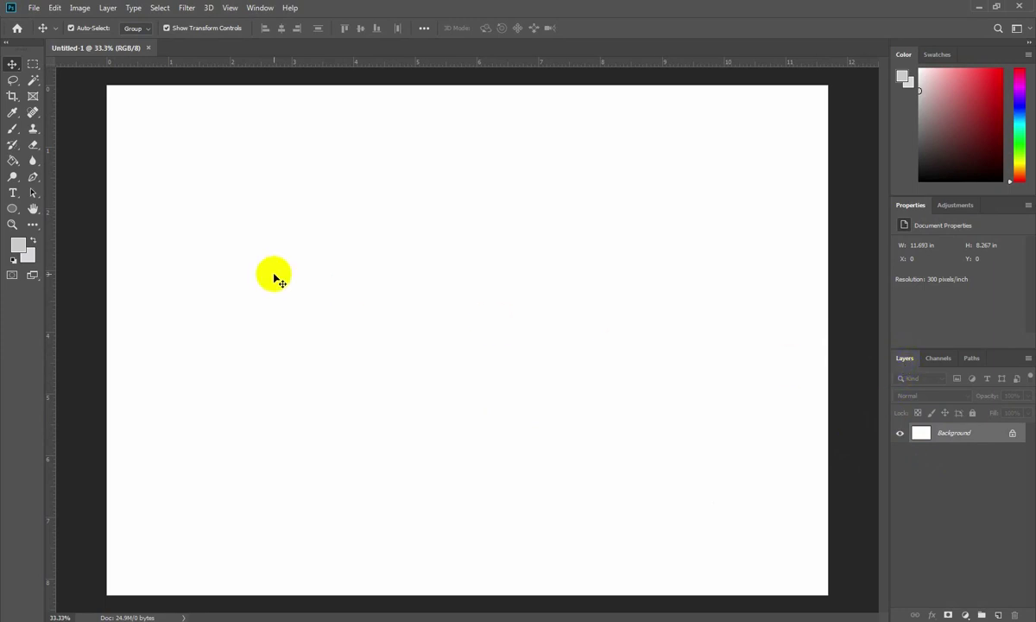
Undock the Layers panel, float it over the canvas and make it taller
left_click(259, 8)
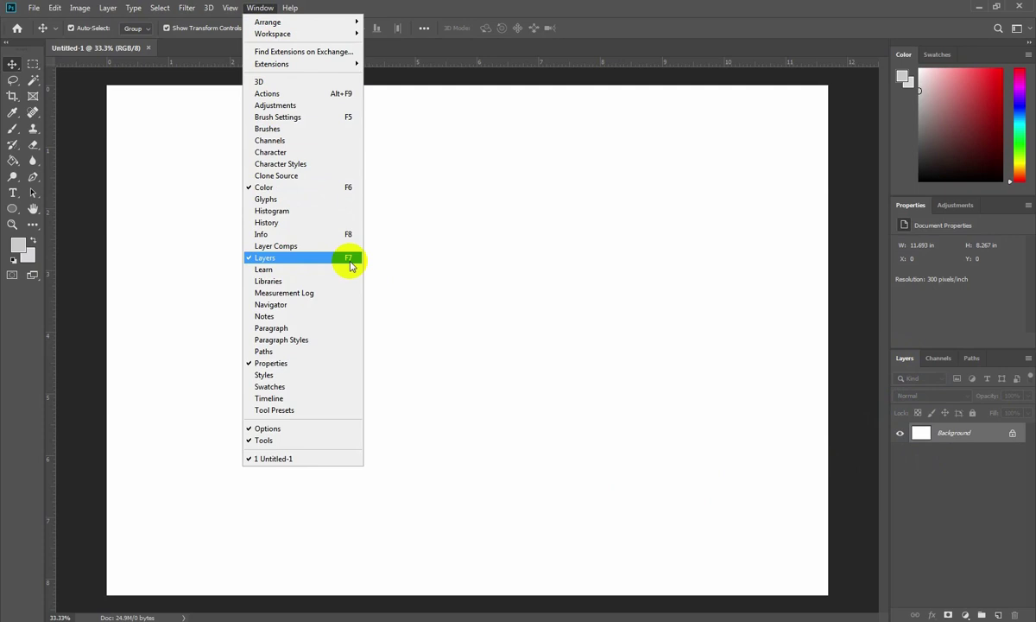
left_click(319, 258)
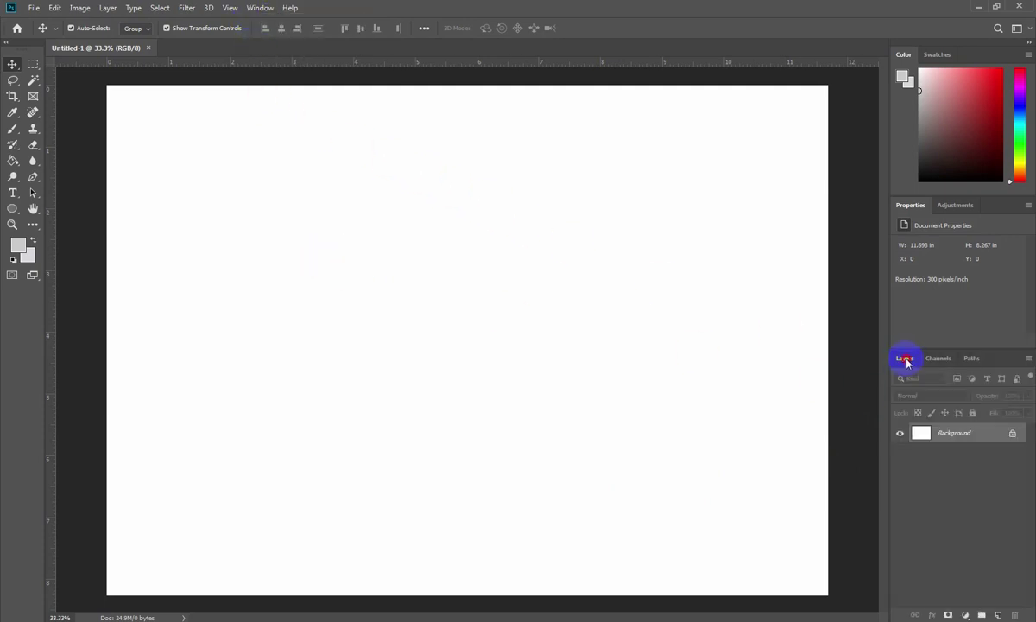
left_click_drag(906, 362, 727, 216)
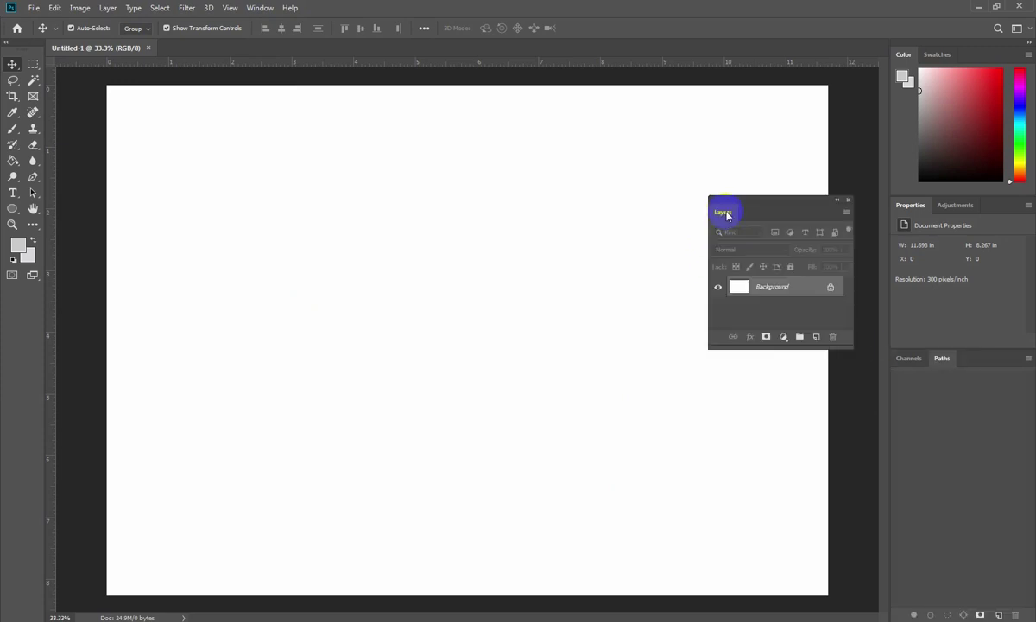
left_click_drag(786, 350, 789, 556)
left_click_drag(787, 201, 792, 100)
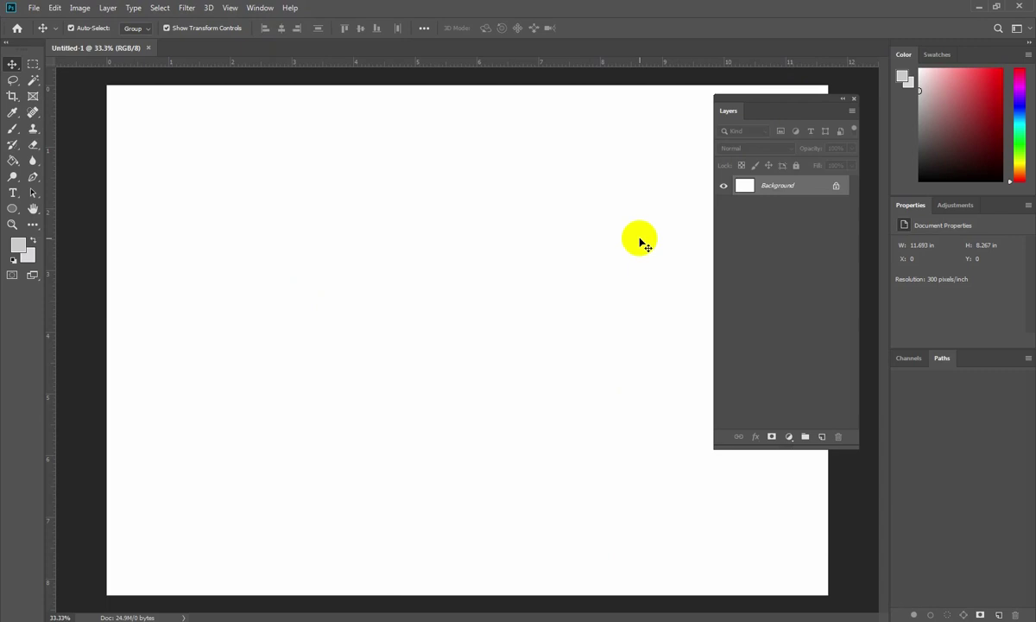
Hide and show the Layers panel again, and place it slightly lower over the canvas edge
left_click_drag(785, 106, 795, 103)
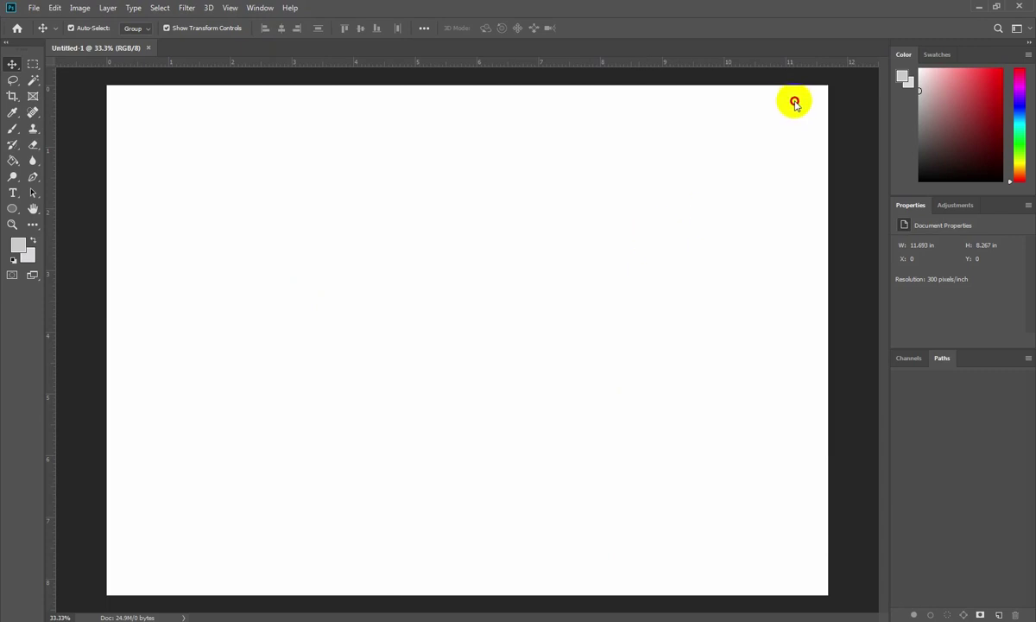
key("F7")
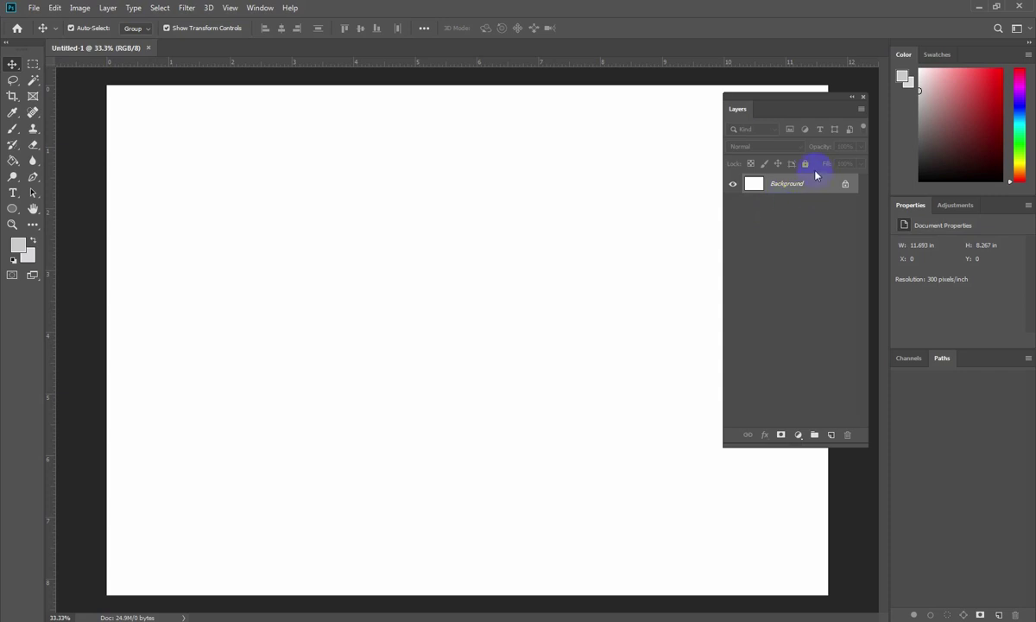
left_click_drag(805, 105, 786, 155)
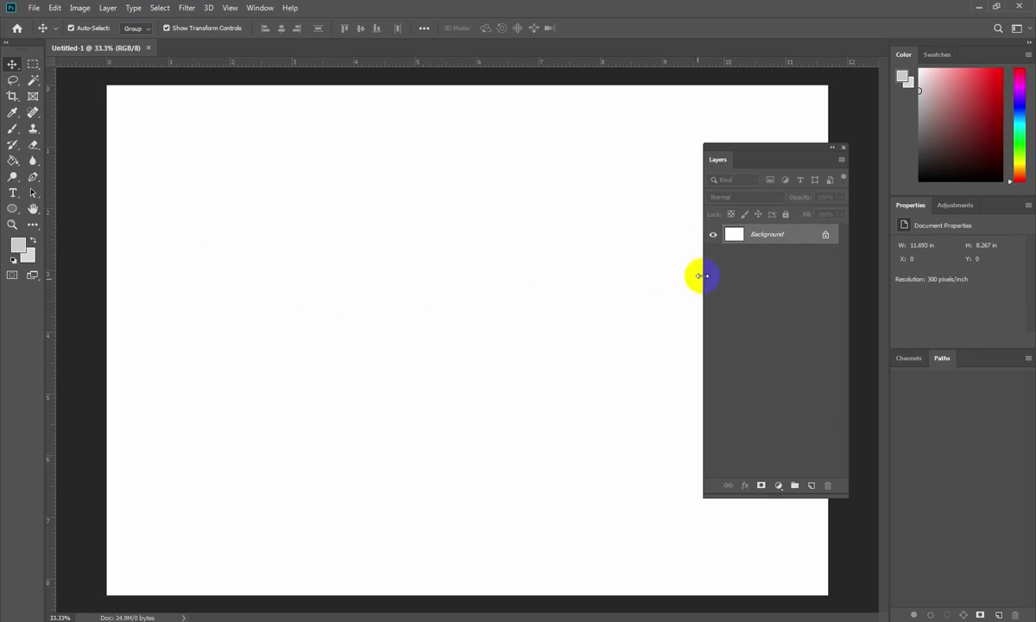
left_click(748, 256)
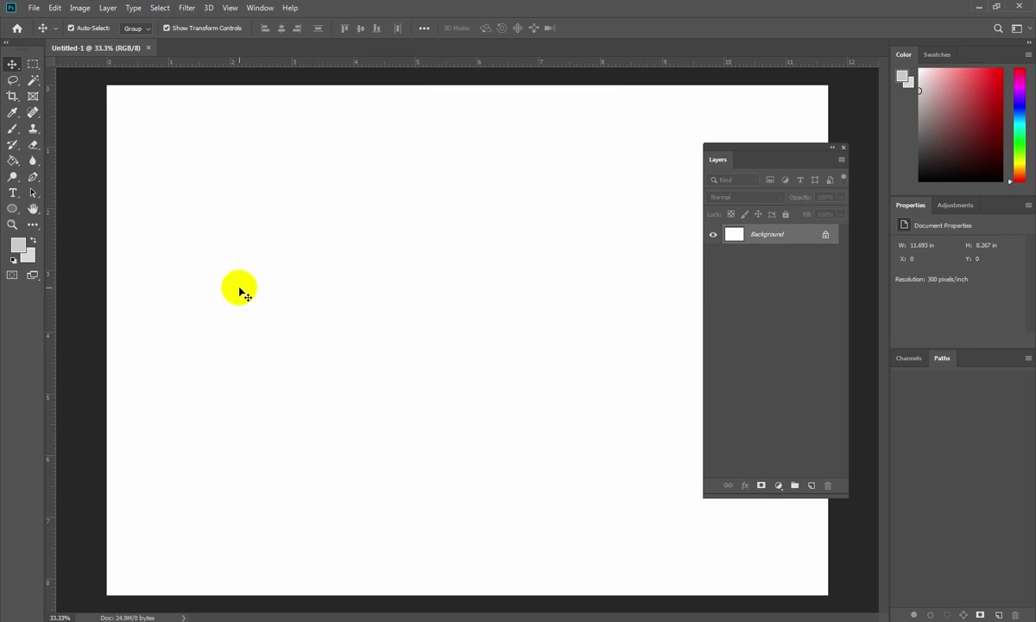
Set up the Brush tool with a red foreground color and a brush size of 369 px
left_click(14, 177)
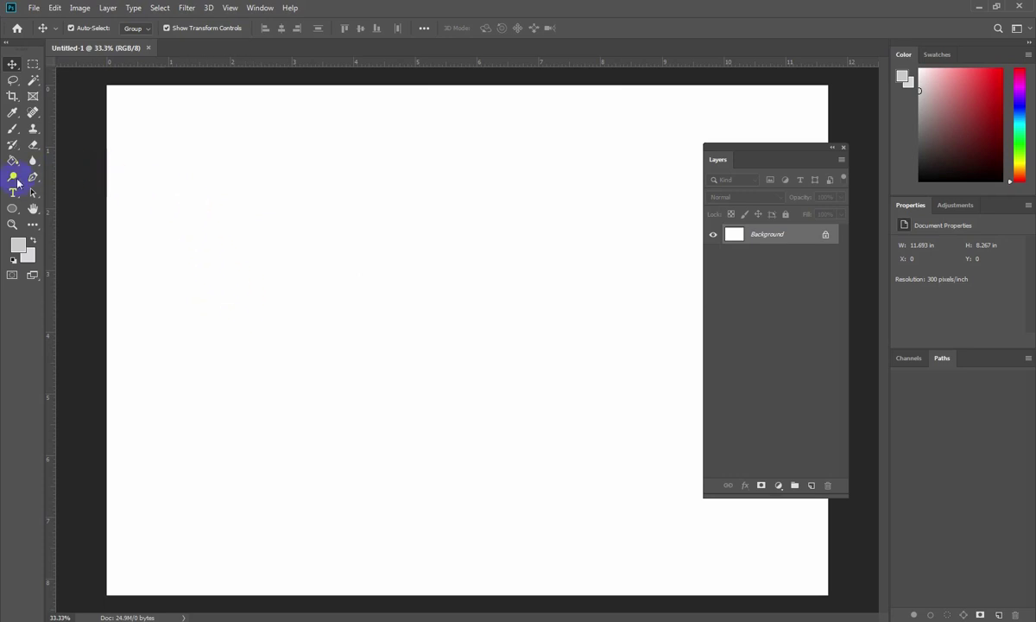
left_click(12, 129)
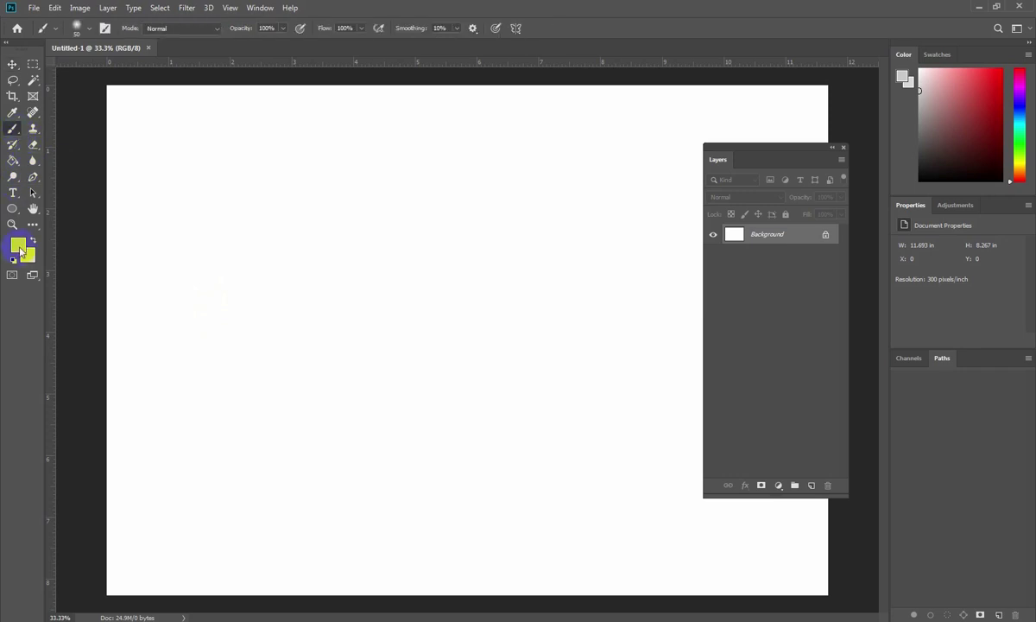
left_click(17, 245)
left_click(746, 300)
left_click(883, 282)
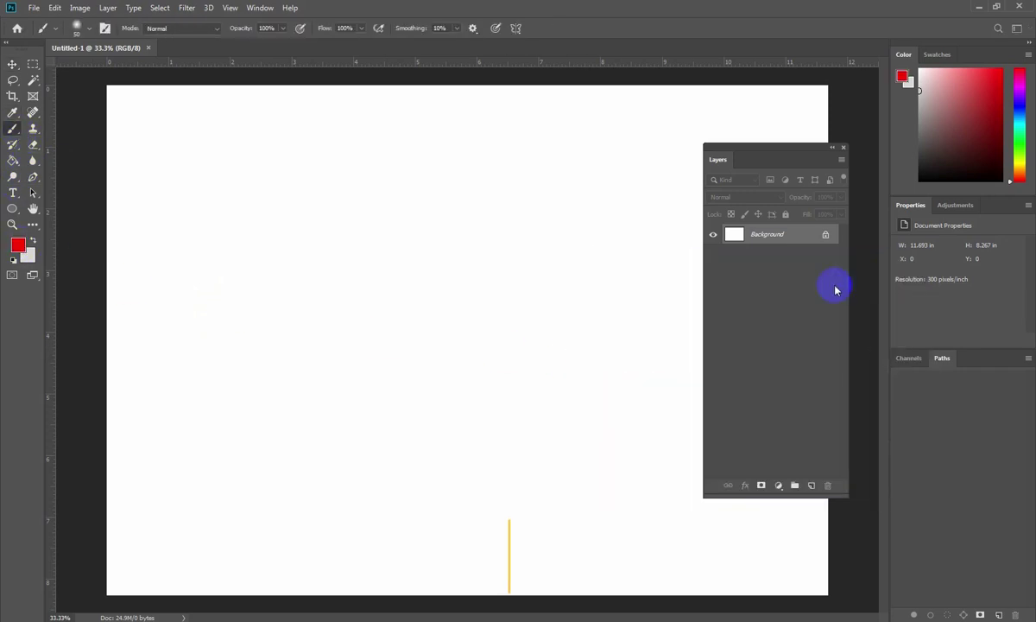
right_click(297, 270)
left_click_drag(429, 298, 432, 297)
Paint a red blob on the Background layer, try to move it without converting the layer, and undo the painting
mouse_move(296, 238)
left_mouse_down()
mouse_move(328, 289)
mouse_move(408, 324)
mouse_move(399, 264)
mouse_move(363, 286)
mouse_move(423, 261)
left_mouse_up()
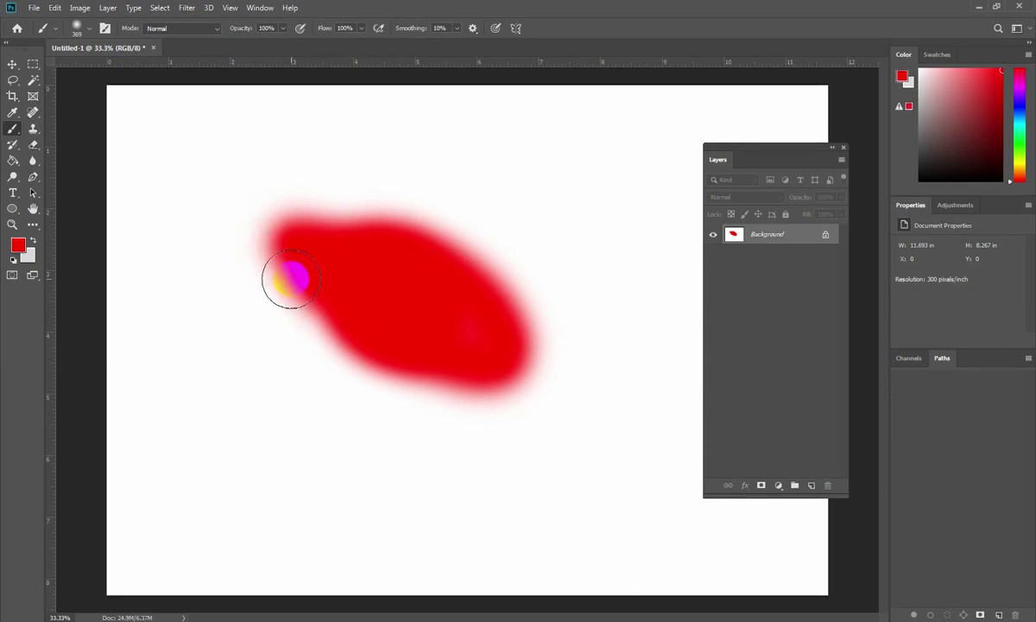
left_click(12, 65)
left_click(392, 257)
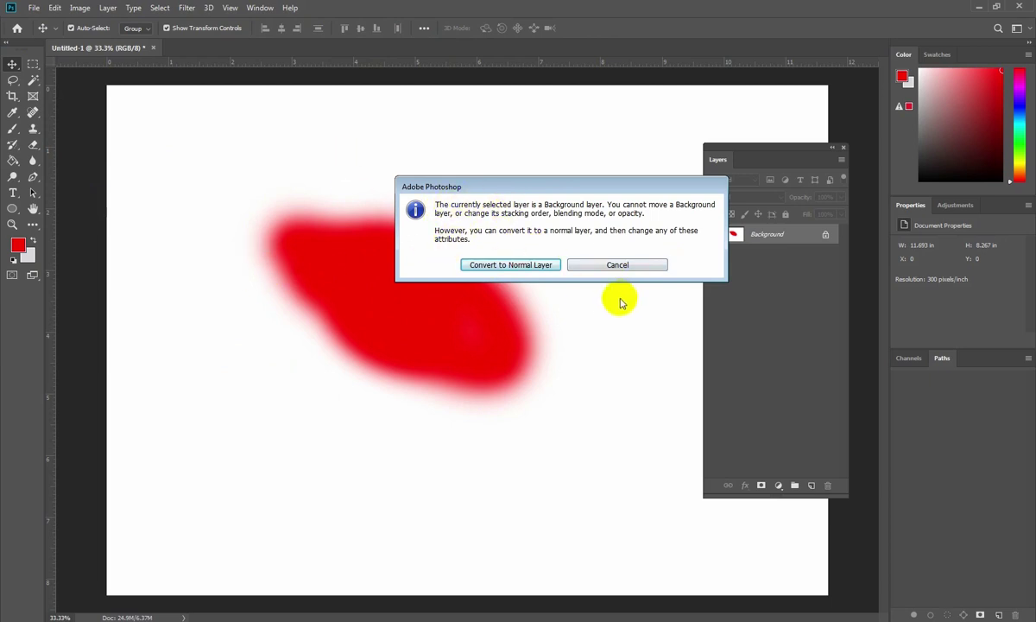
left_click(618, 265)
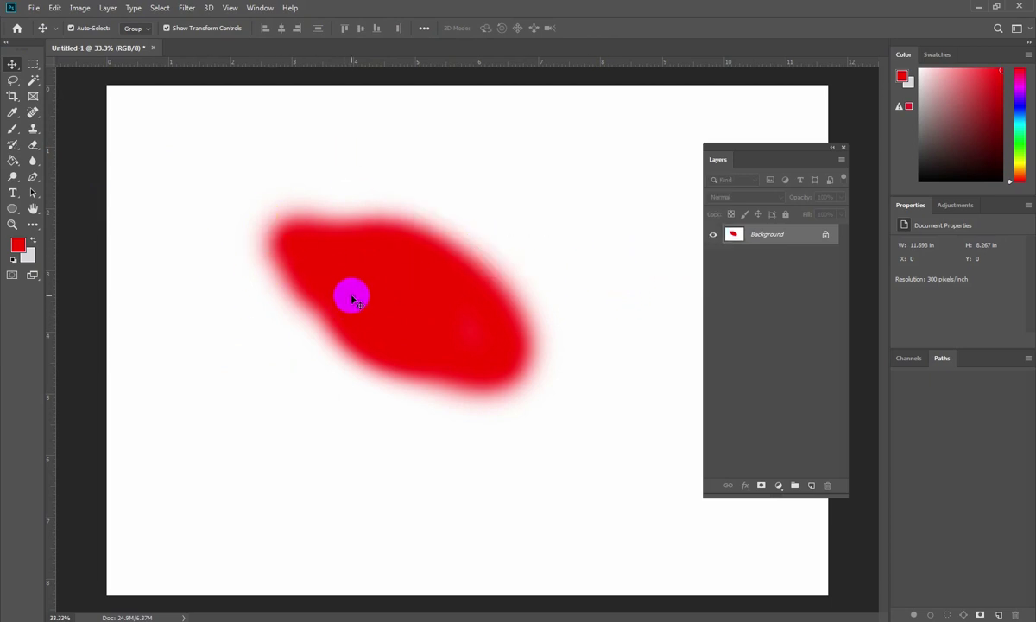
left_click_drag(390, 278, 317, 294)
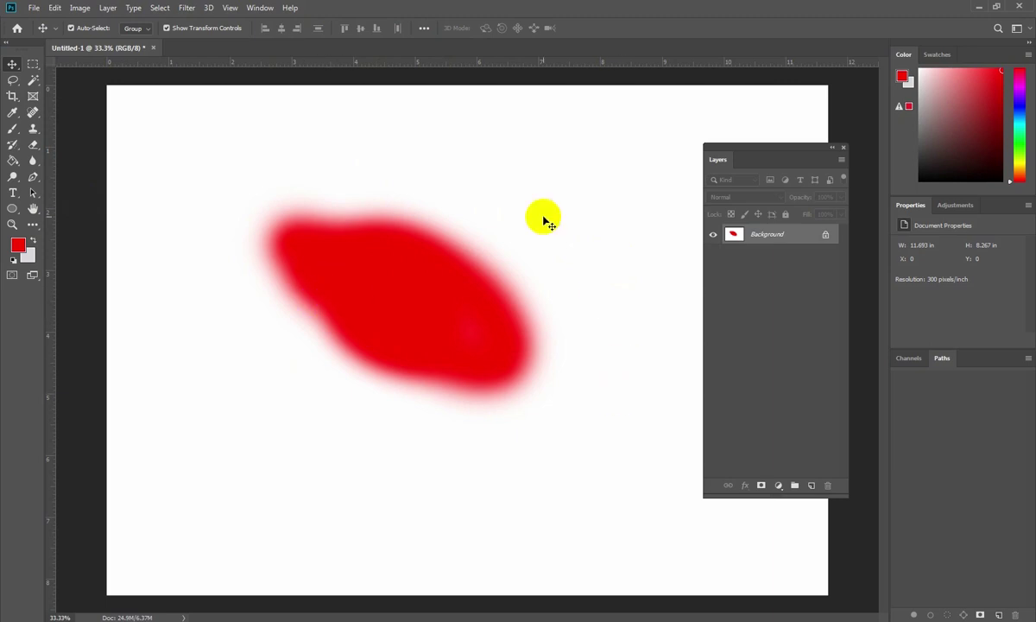
left_click_drag(486, 392, 393, 347)
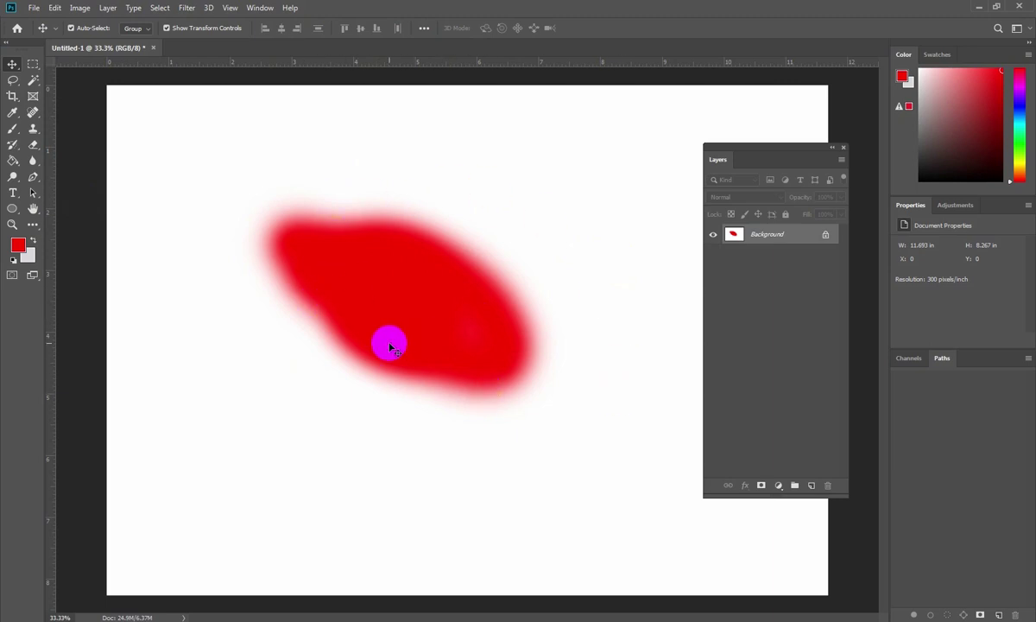
key("ctrl+z")
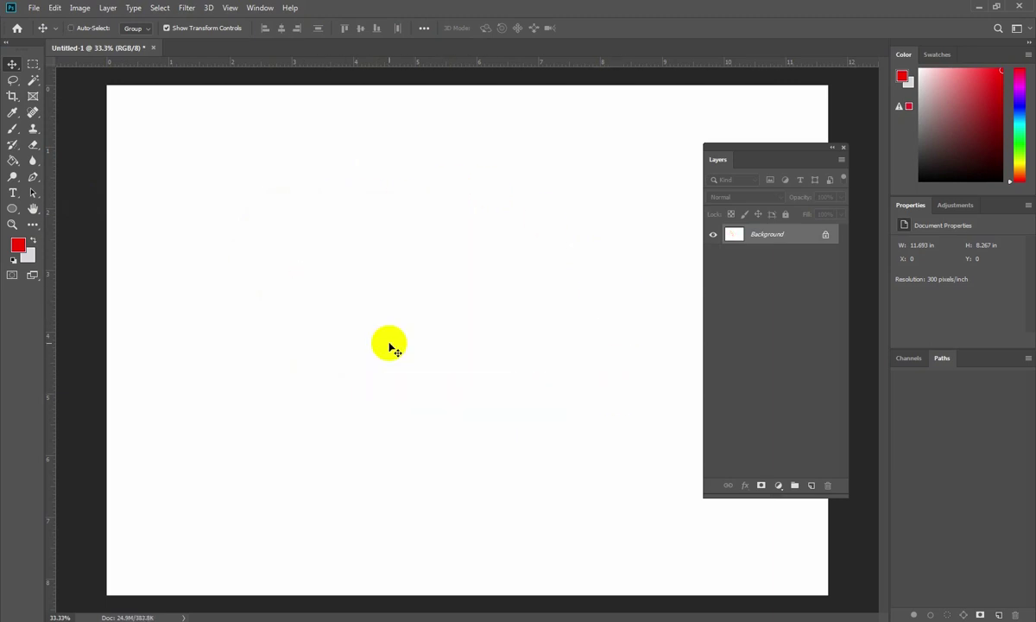
Select the whole canvas with the Rectangular Marquee and add a new layer above the Background
left_click(33, 65)
left_click_drag(93, 88, 825, 597)
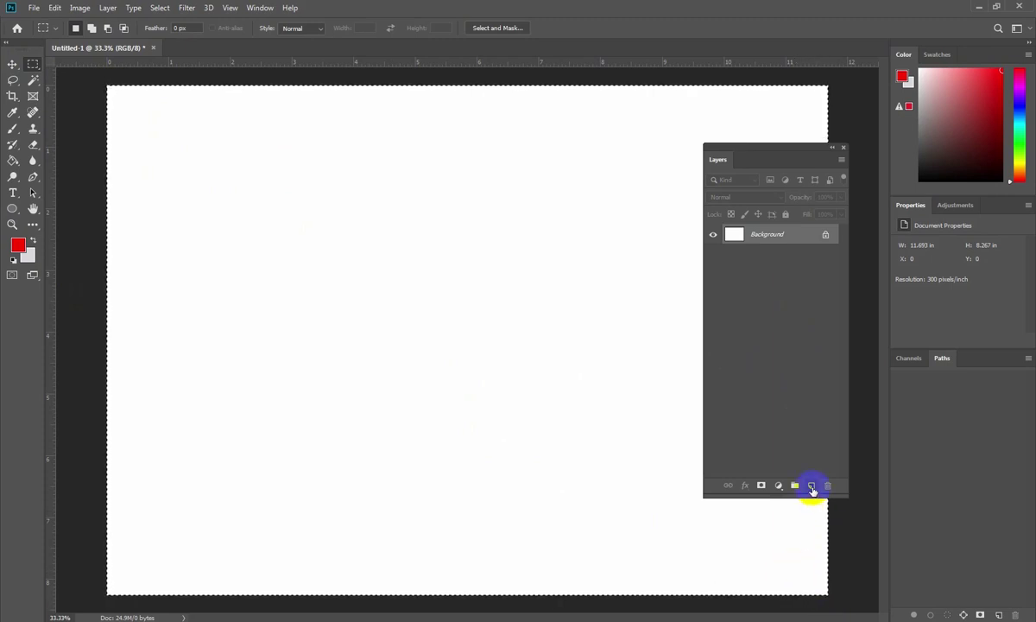
left_click(812, 486)
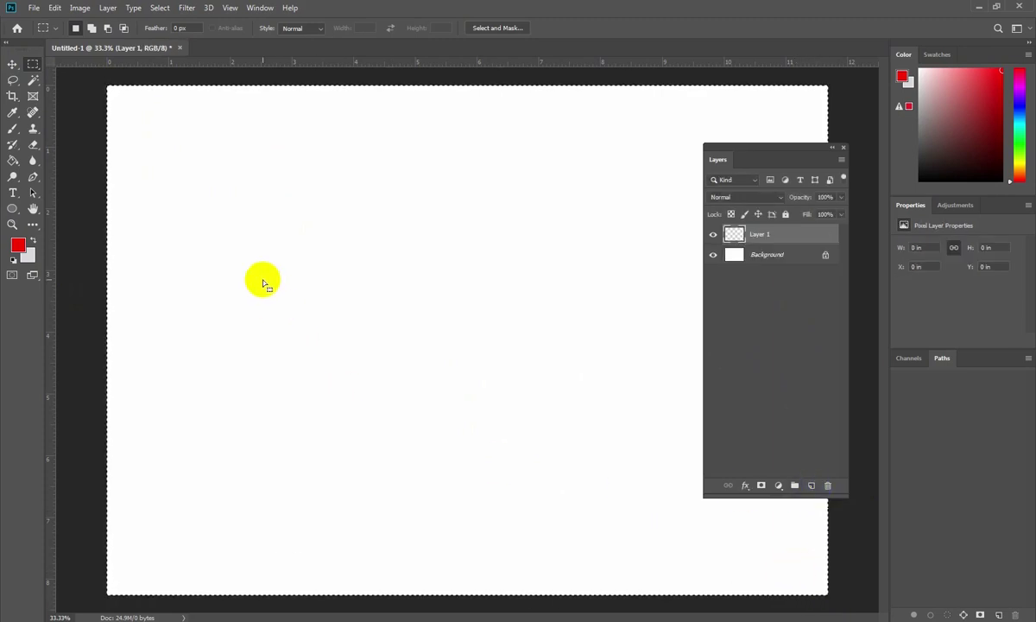
Replace the selection with a rectangular one about 5.6 in wide and brush red over its upper part on Layer 1
left_click(223, 198)
left_click_drag(188, 157, 535, 414)
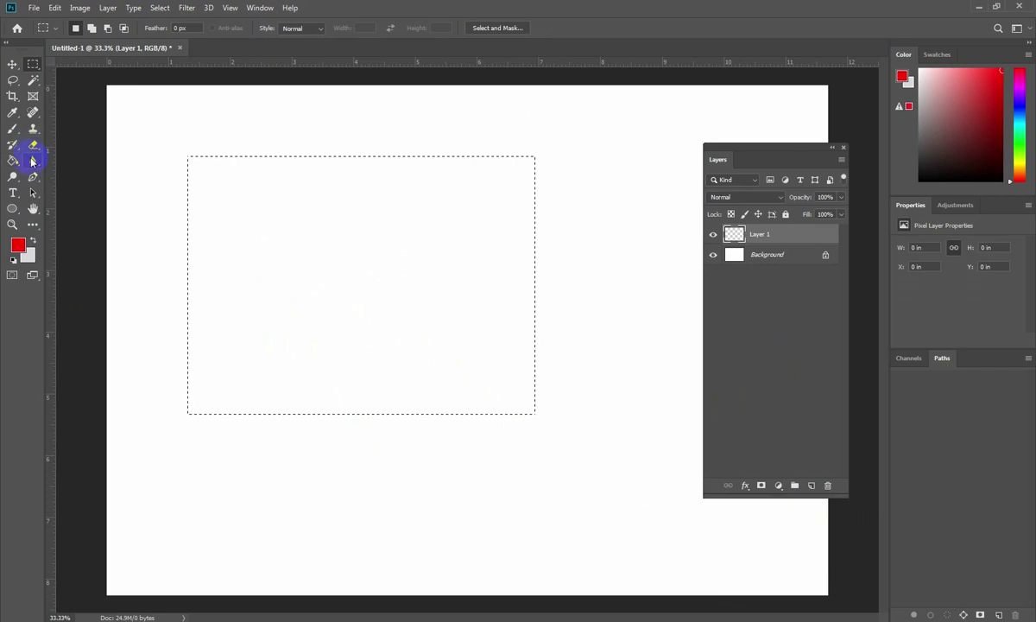
left_click(13, 130)
mouse_move(294, 213)
left_mouse_down()
mouse_move(284, 261)
mouse_move(370, 157)
mouse_move(381, 225)
mouse_move(481, 198)
mouse_move(433, 289)
mouse_move(436, 201)
mouse_move(544, 177)
left_mouse_up()
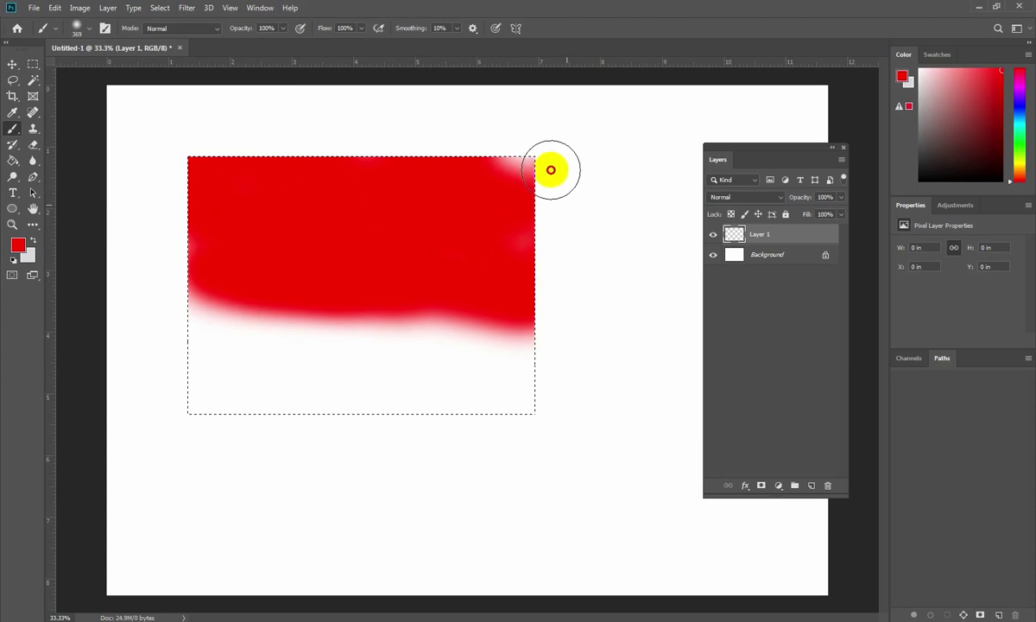
Clear the selection and move the red shape on Layer 1 to about X 1.66 in, Y 2.92 in
left_click(10, 69)
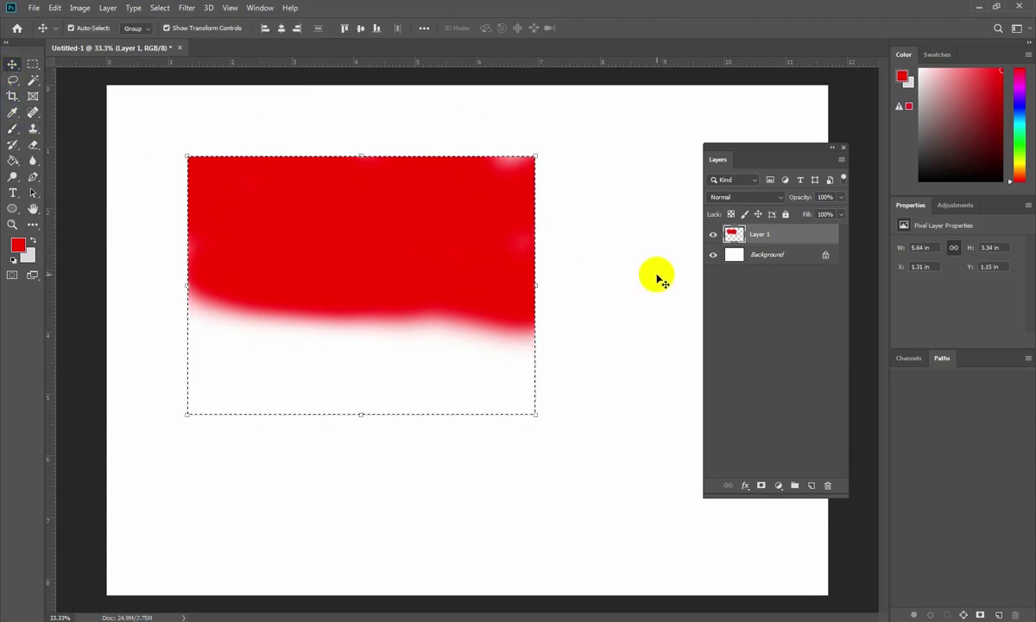
left_click(762, 244)
left_click(332, 260)
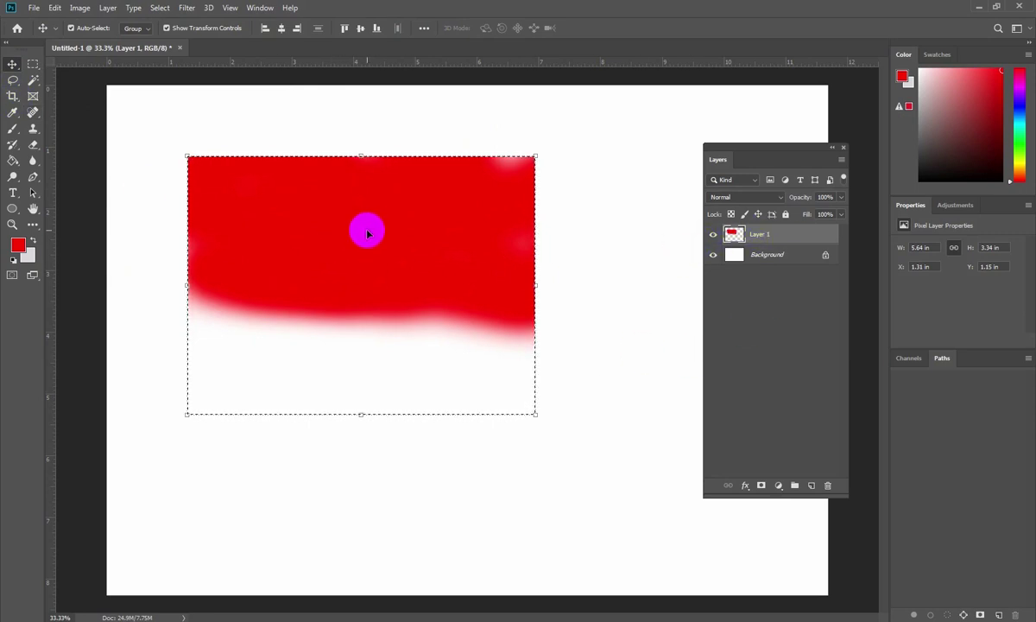
left_click(697, 123)
left_click(452, 217)
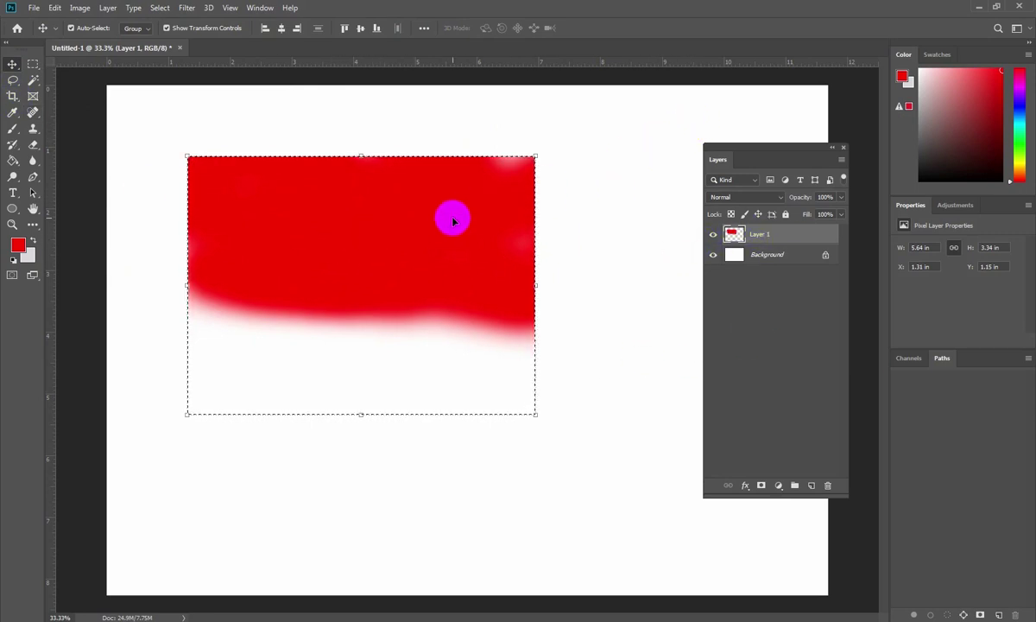
left_click(366, 250)
key("ctrl+d")
key("v")
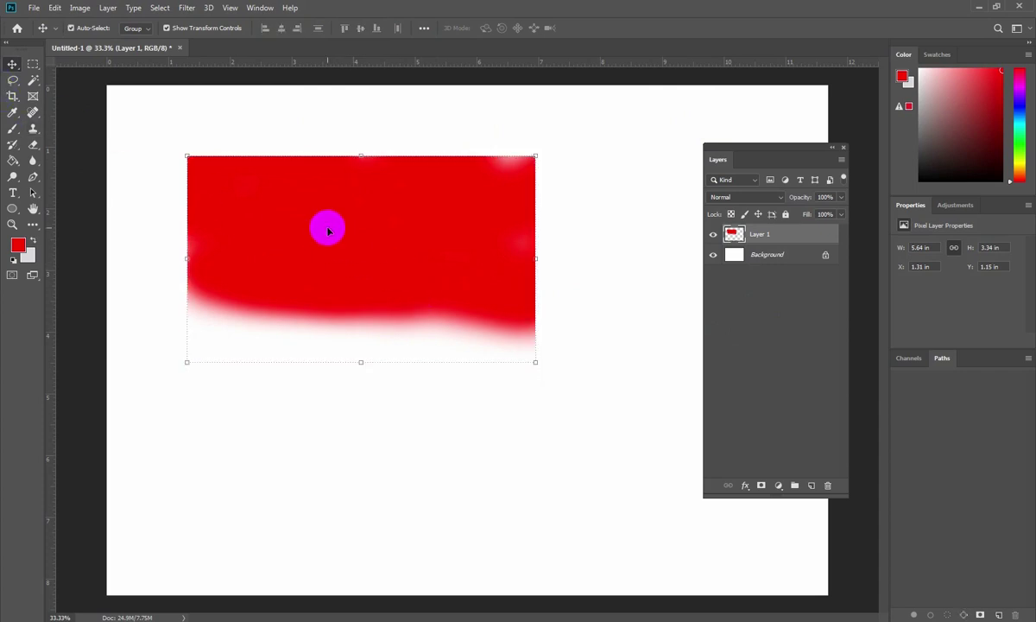
left_click_drag(387, 222, 409, 228)
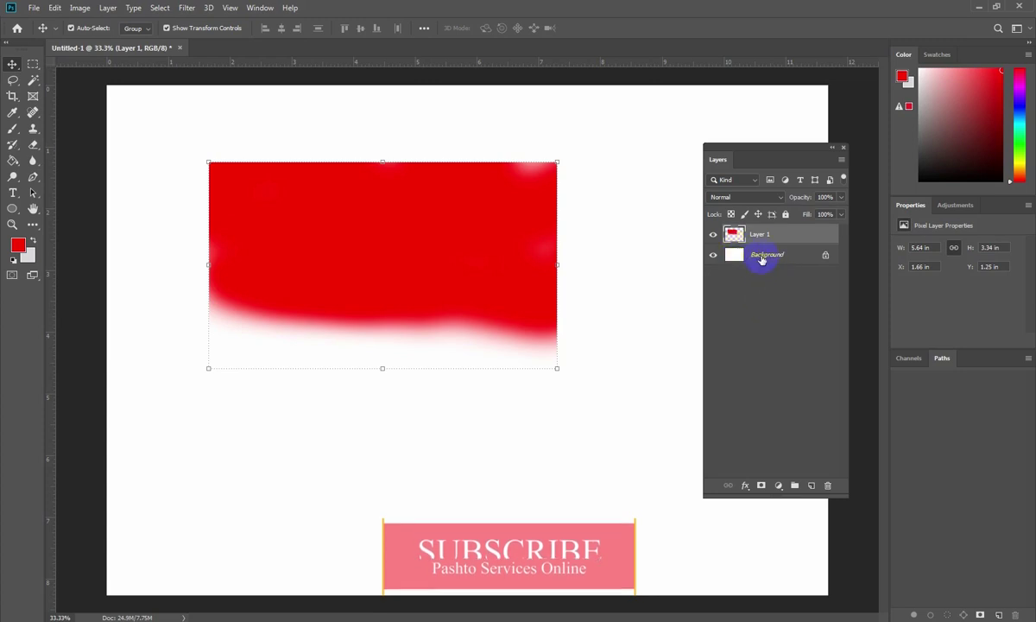
left_click_drag(460, 265, 464, 367)
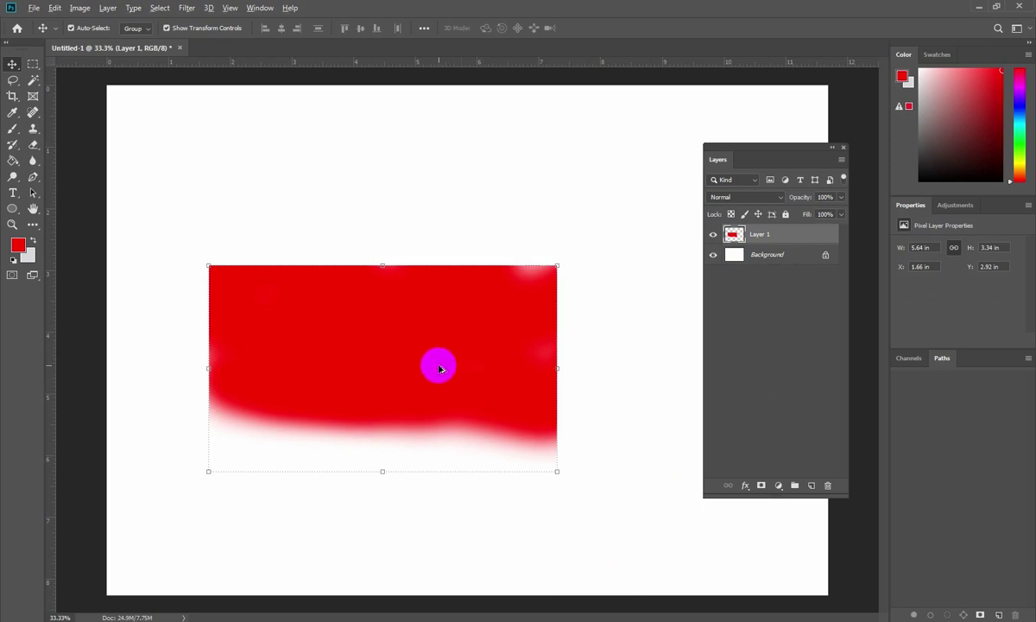
Duplicate the red shape four times in a rising diagonal stack and shift all five shapes slightly down and left
left_click_drag(435, 372, 535, 263, "alt")
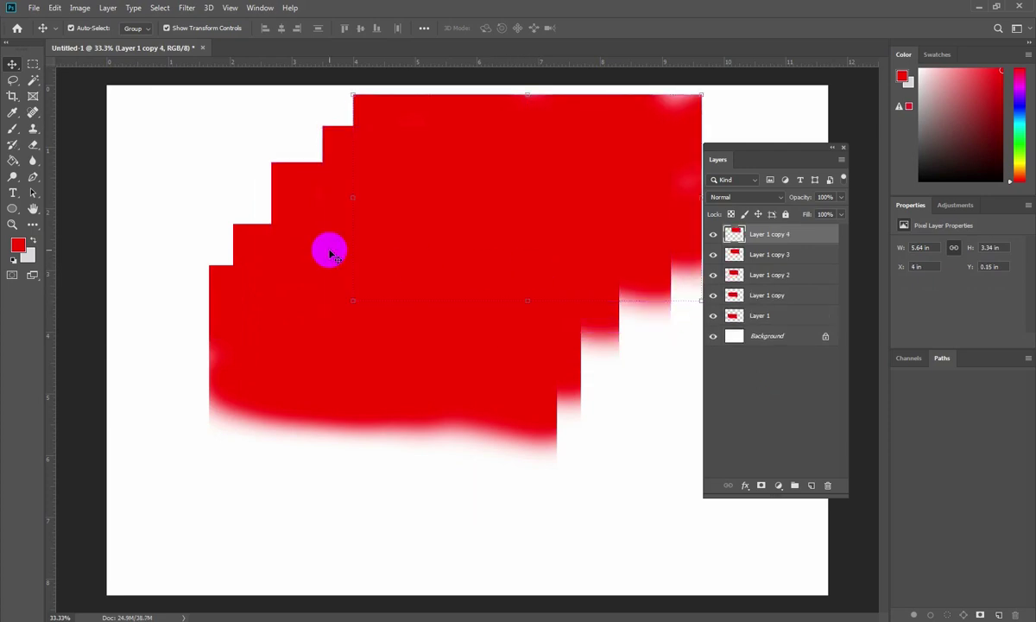
left_click_drag(187, 311, 438, 191)
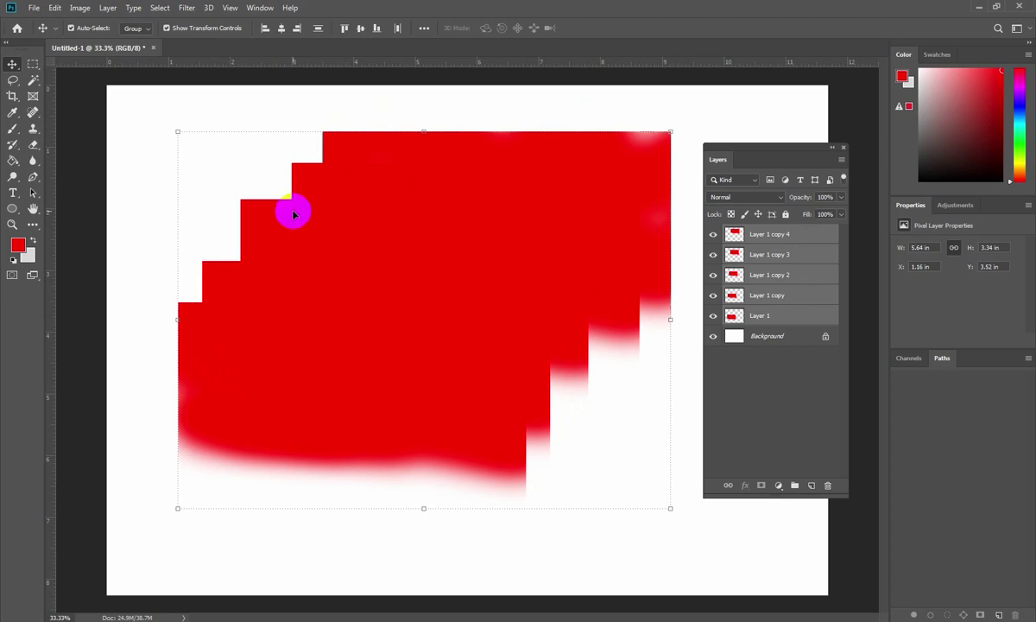
left_click_drag(126, 126, 324, 198)
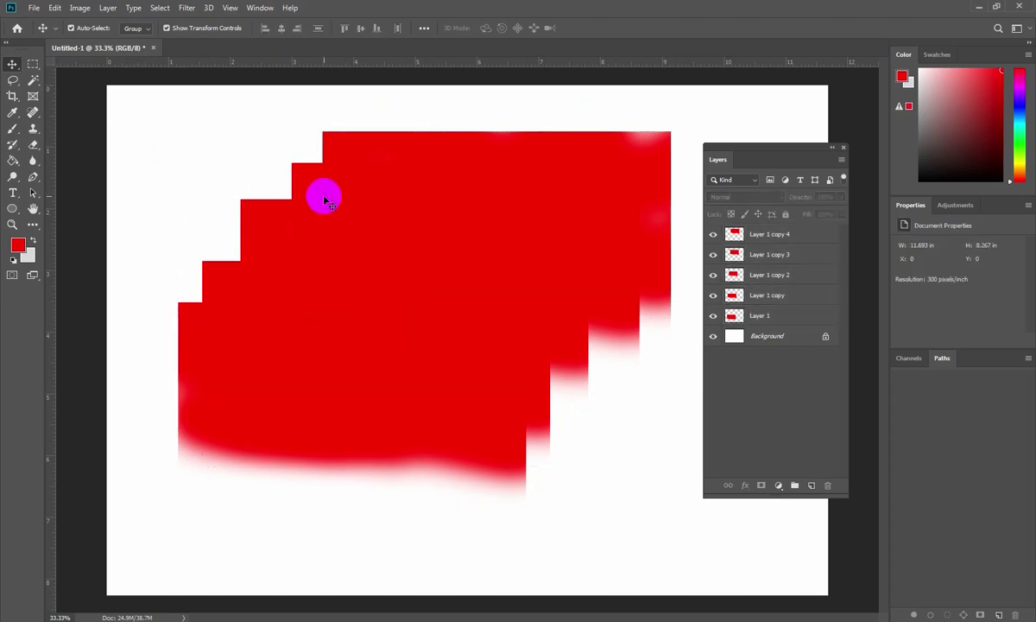
Apply a dark blue Color Overlay at 100% opacity to Layer 1 copy 2
left_click(261, 211)
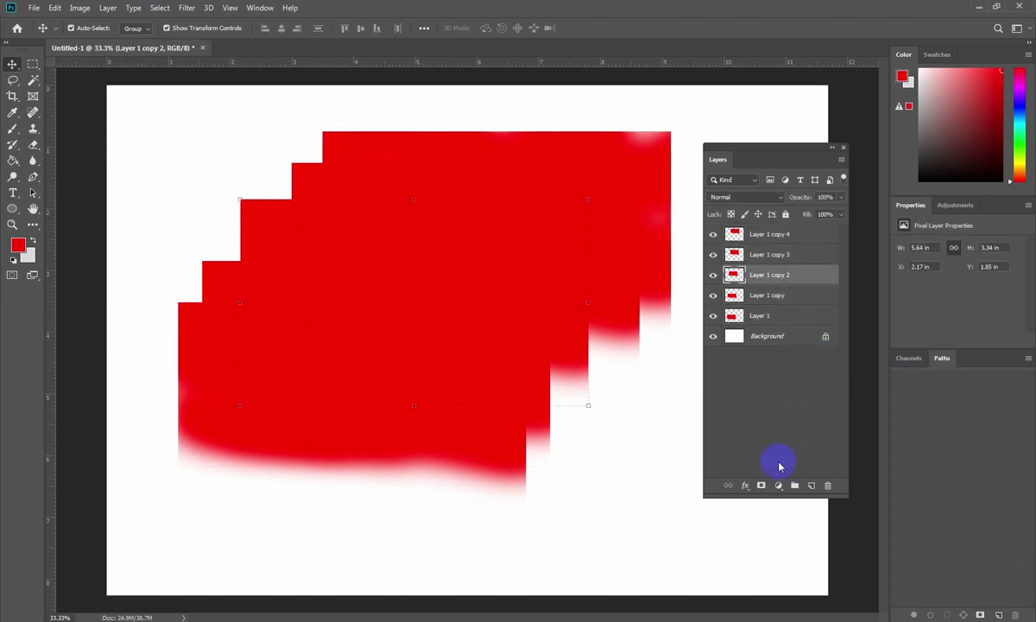
left_click(746, 488)
left_click(777, 570)
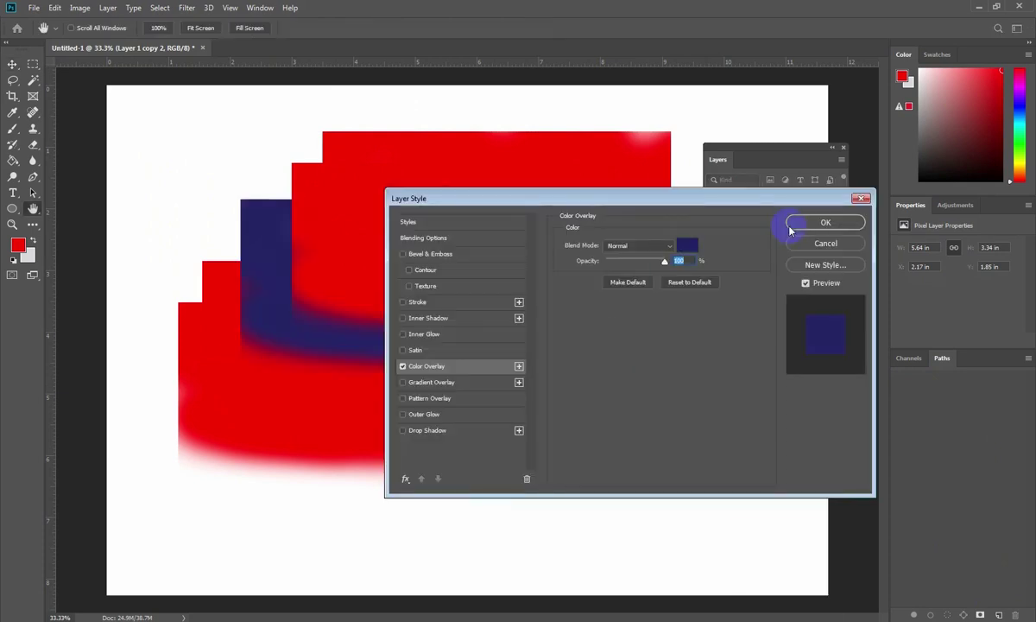
left_click(823, 222)
Apply a bright blue Color Overlay to Layer 1 copy
left_click(772, 318)
left_click(746, 486)
left_click(776, 570)
left_click(687, 245)
left_click_drag(734, 315, 746, 267)
left_click(881, 282)
left_click(824, 222)
Apply a light violet Color Overlay to Layer 1 copy 3
left_click(312, 195)
left_click(746, 486)
left_click(774, 569)
left_click(687, 245)
left_click(881, 282)
left_click_drag(712, 329, 585, 365)
left_click(824, 222)
Apply a gray Color Overlay to the topmost layer, Layer 1 copy 4
left_click(769, 234)
left_click(746, 486)
left_click(775, 570)
left_click(884, 282)
left_click(824, 223)
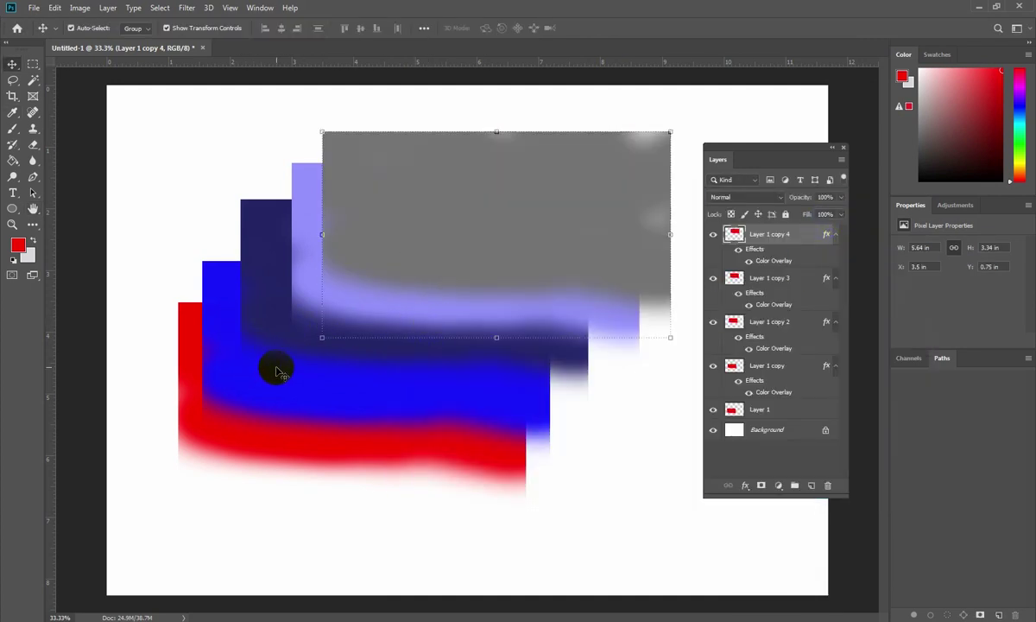
left_click_drag(141, 176, 432, 376)
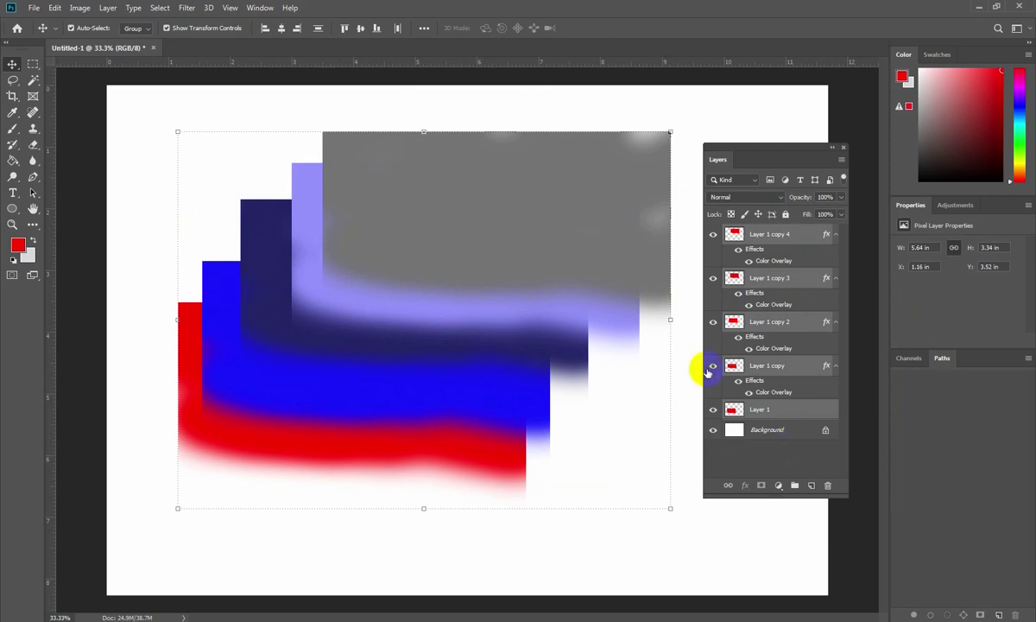
left_click(148, 180)
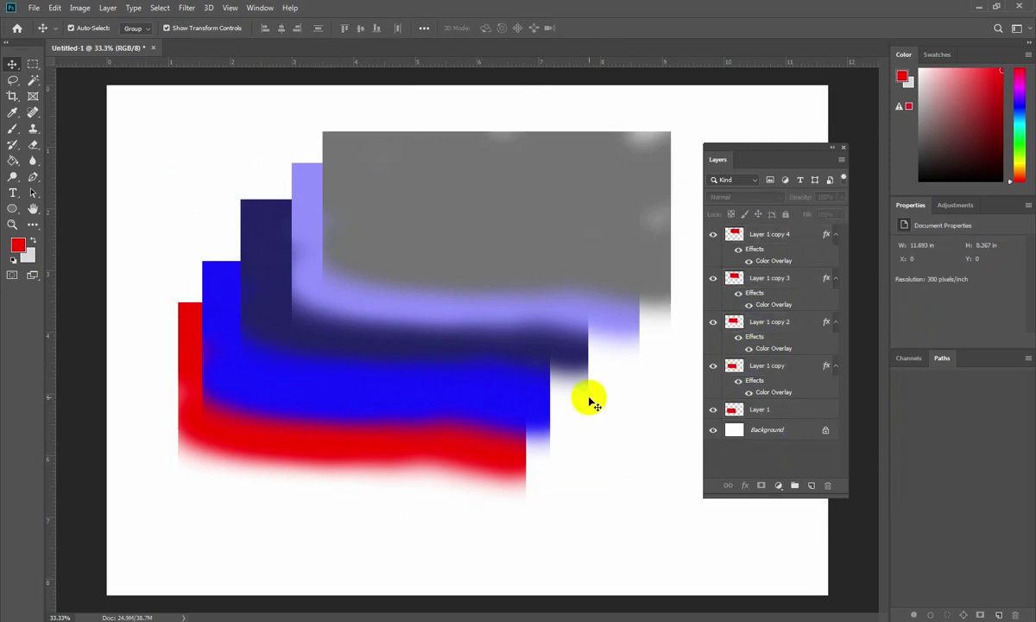
Select the red Layer 1 on the canvas and switch Auto-Select and Show Transform Controls off and back on
left_click(179, 313)
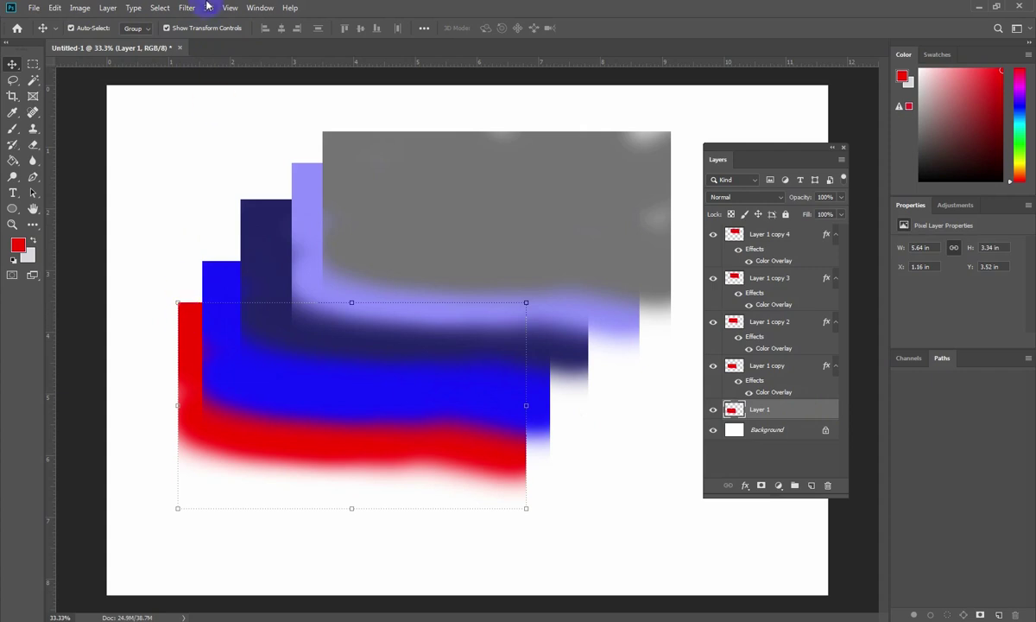
left_click(180, 33)
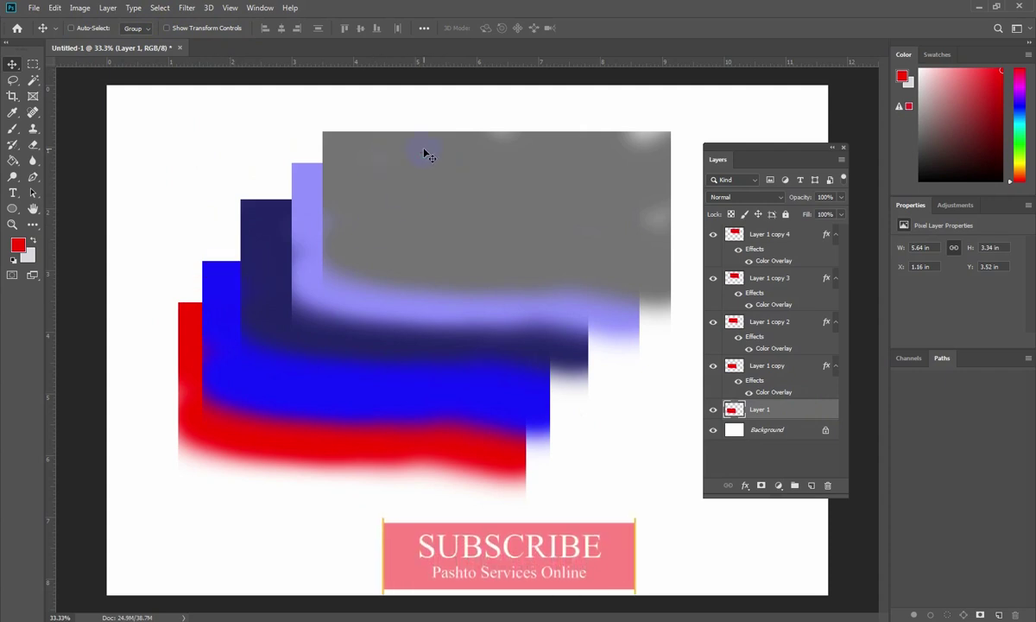
left_click(84, 31)
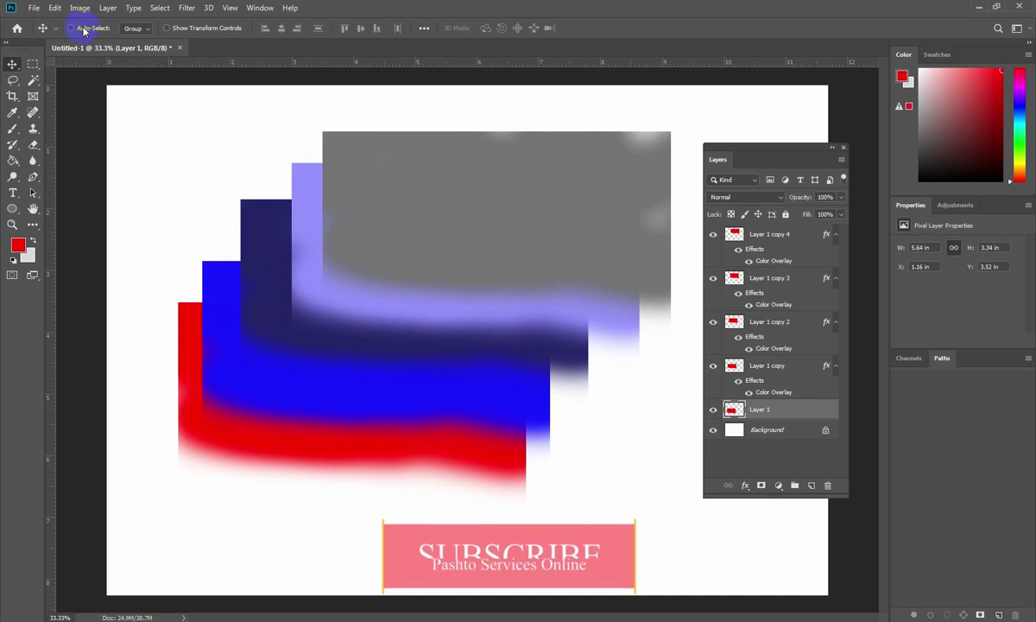
left_click(165, 28)
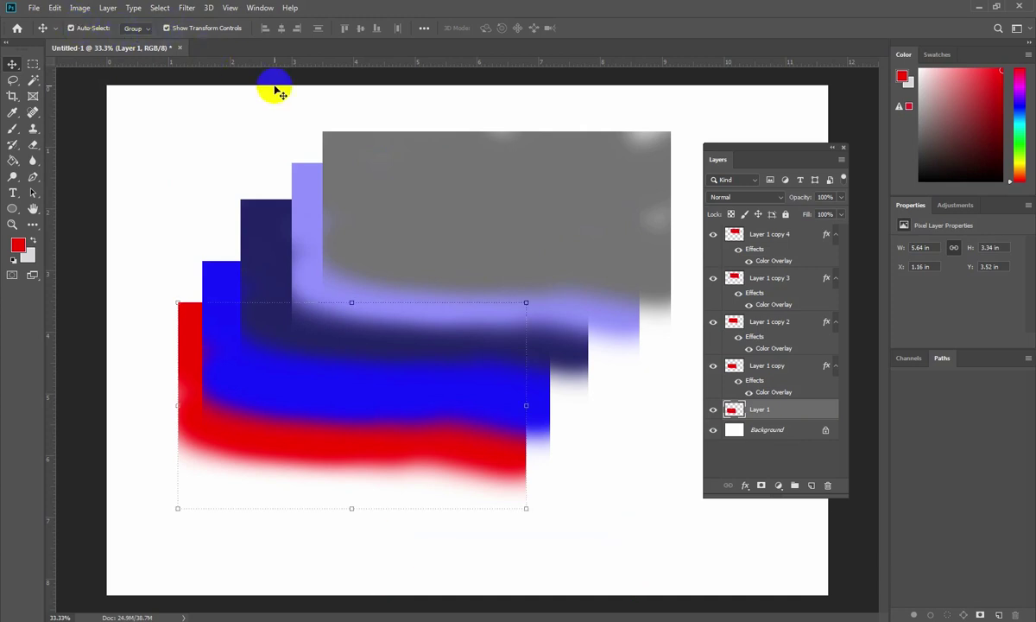
Move the red Layer 1 to the top of the layer stack and reposition its shape at about X 3.98 in, Y 0.18 in
left_click(419, 226)
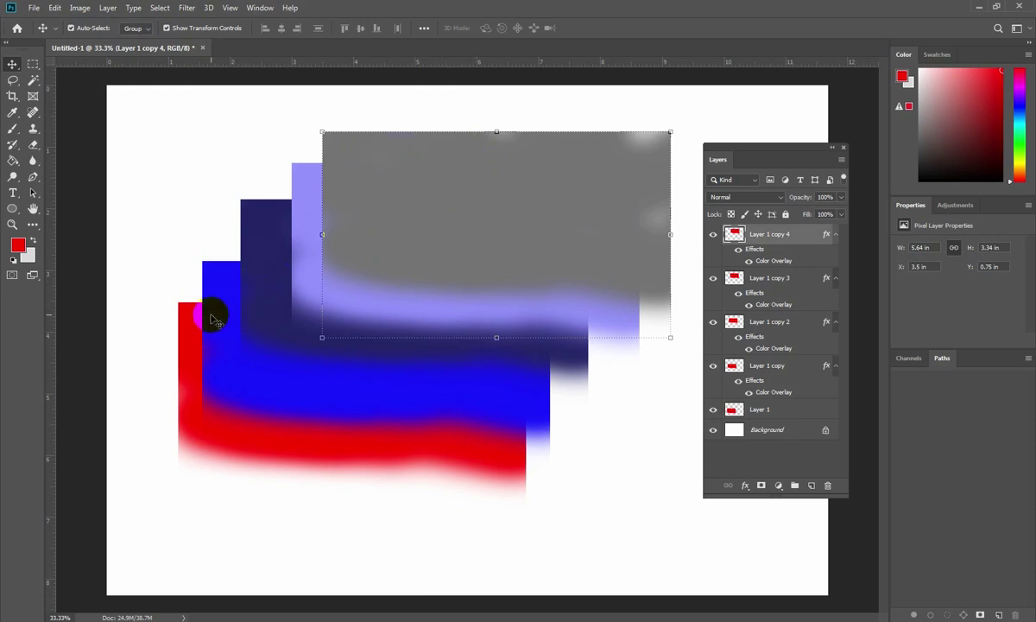
left_click(181, 319)
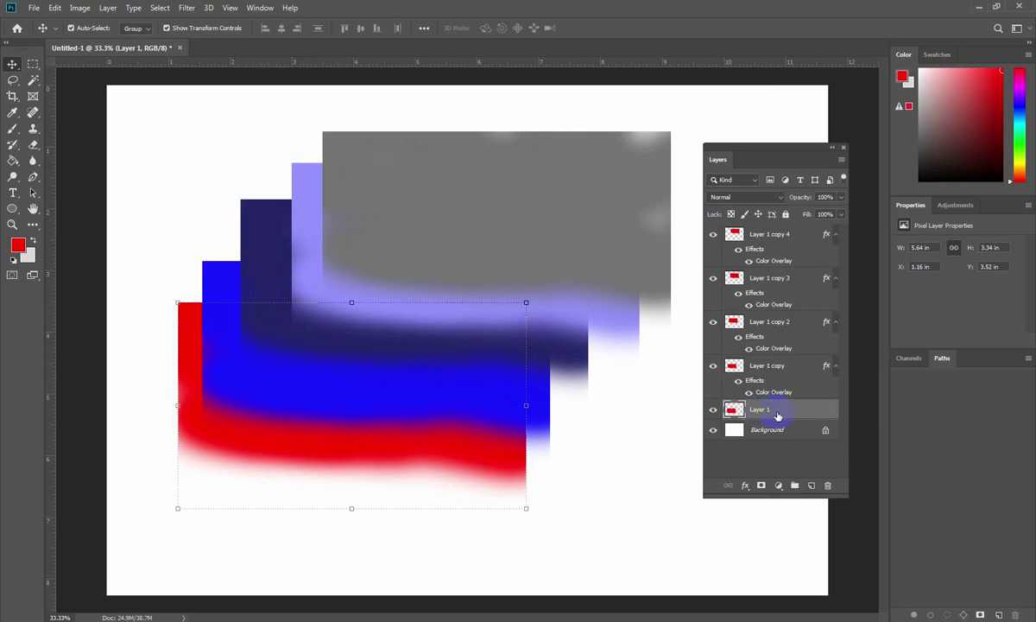
left_click_drag(782, 415, 774, 238)
left_click_drag(446, 375, 616, 178)
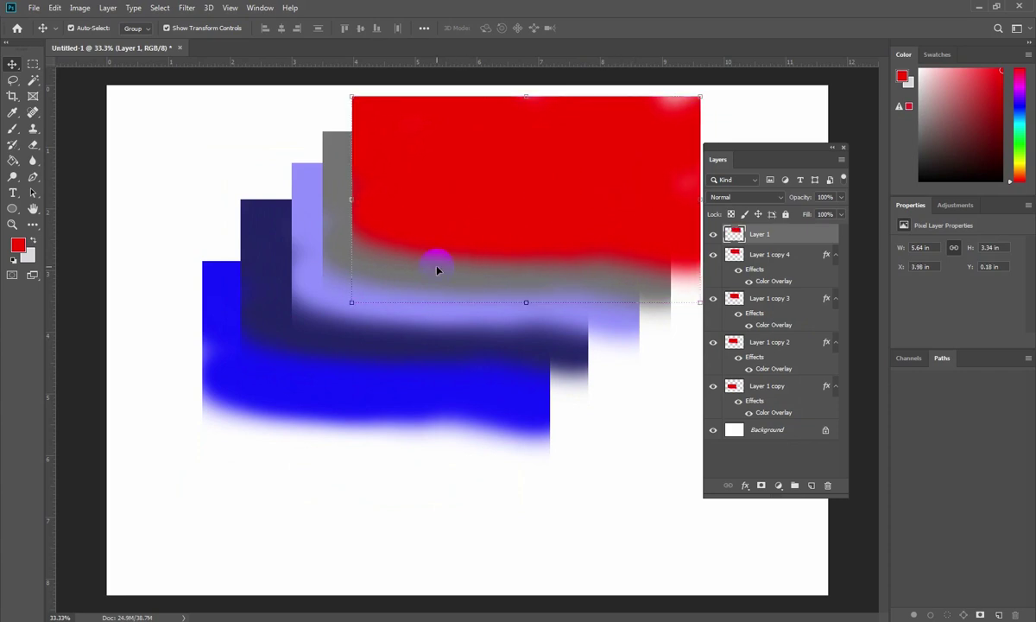
Move the bright blue shape to about X 1.86 in, Y 2.75 in and nudge the dark blue shape slightly to the right
left_click_drag(215, 301, 224, 296)
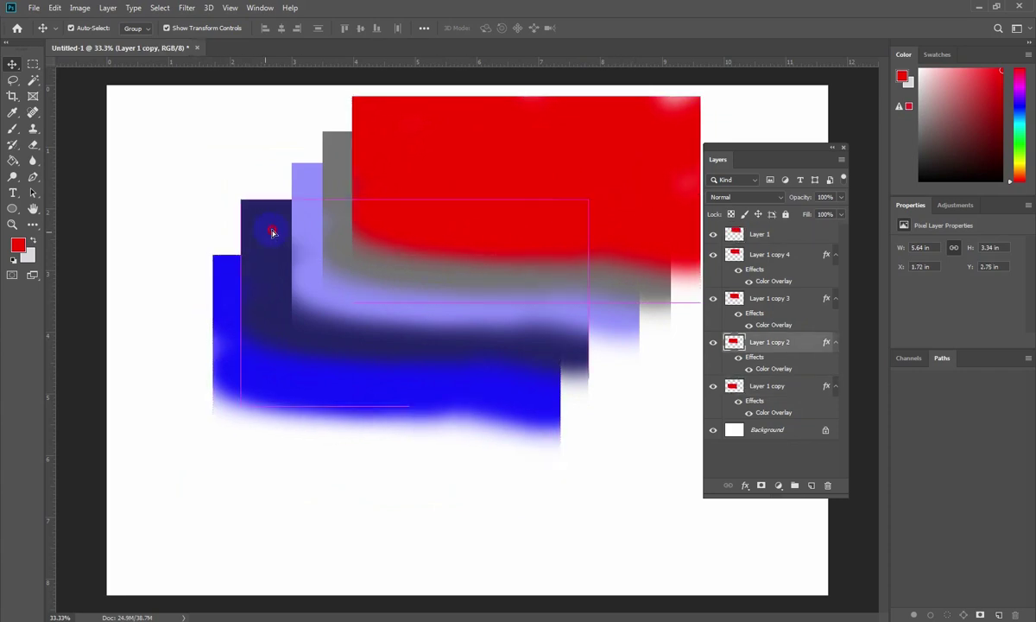
left_click_drag(271, 233, 284, 231)
left_click(238, 269)
left_click_drag(237, 275, 238, 271)
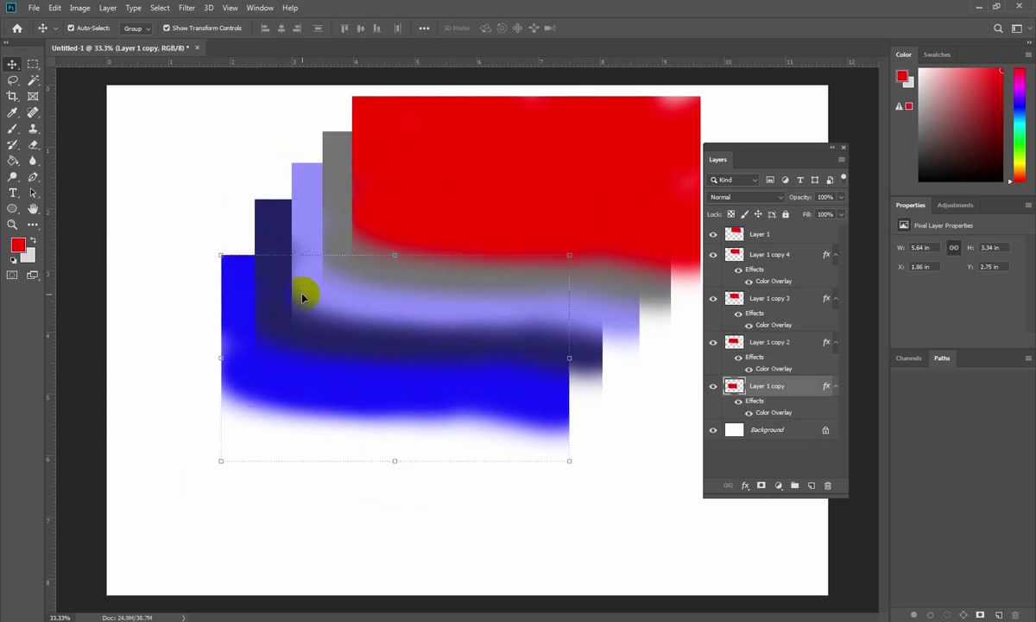
Move the red Layer 1 shape over the other shapes to about X 2.8 in, Y 1.35 in
left_click(386, 161)
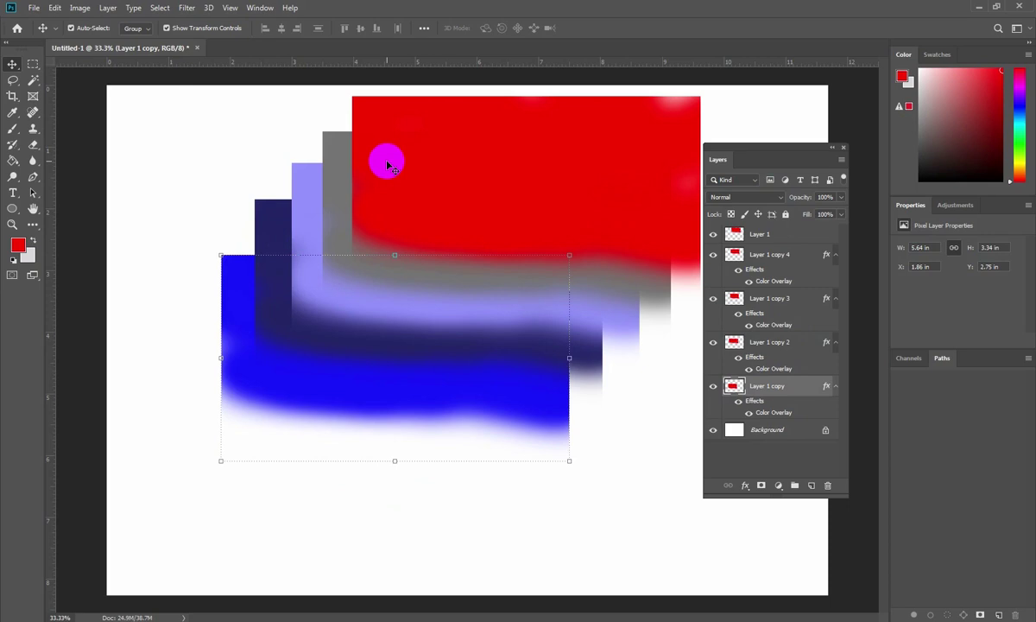
left_click_drag(400, 164, 235, 250)
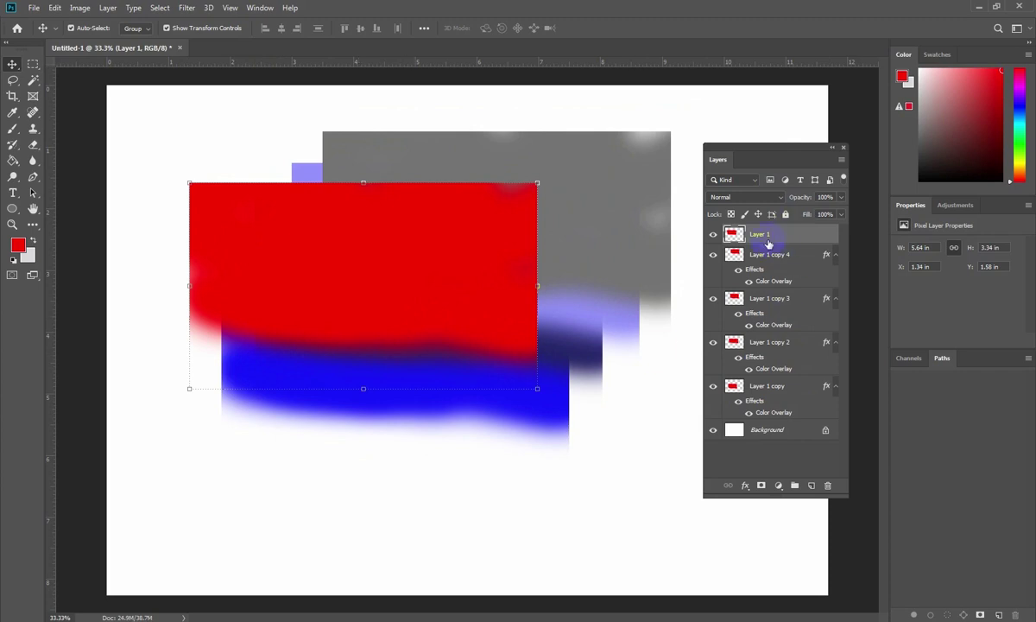
left_click_drag(404, 275, 505, 261)
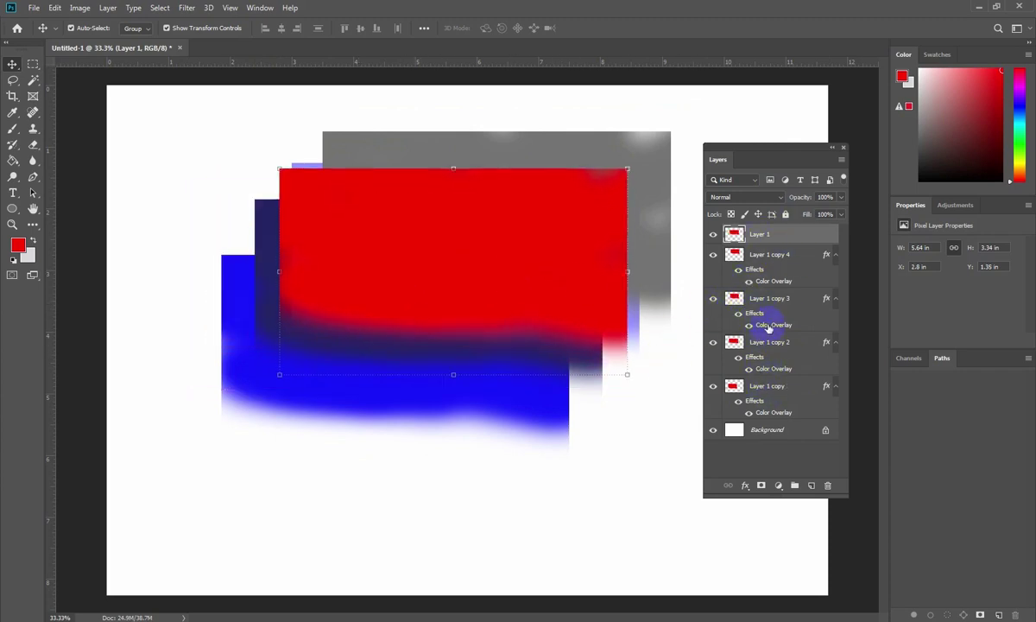
Select Layer 1 copy 3 and set the foreground color to black
left_click(766, 299)
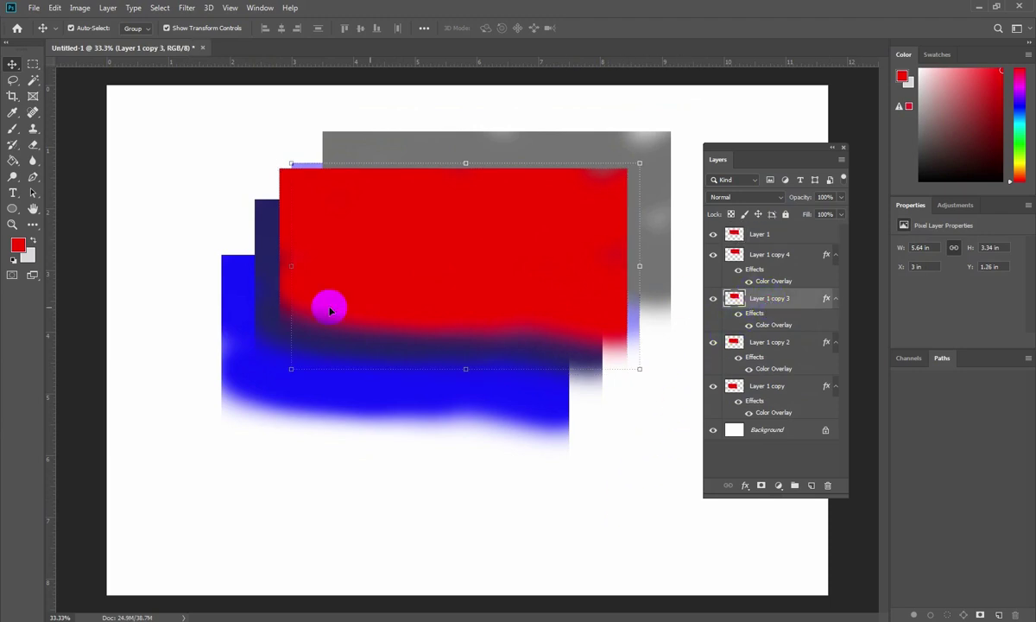
left_click(17, 246)
mouse_move(629, 312)
left_mouse_down()
mouse_move(579, 276)
mouse_move(764, 447)
left_mouse_up()
left_click(883, 281)
Add the text "gagasdasdfg" at 54.11 pt within the red shape's area, directly above Layer 1 copy 3 in the stack
key("t")
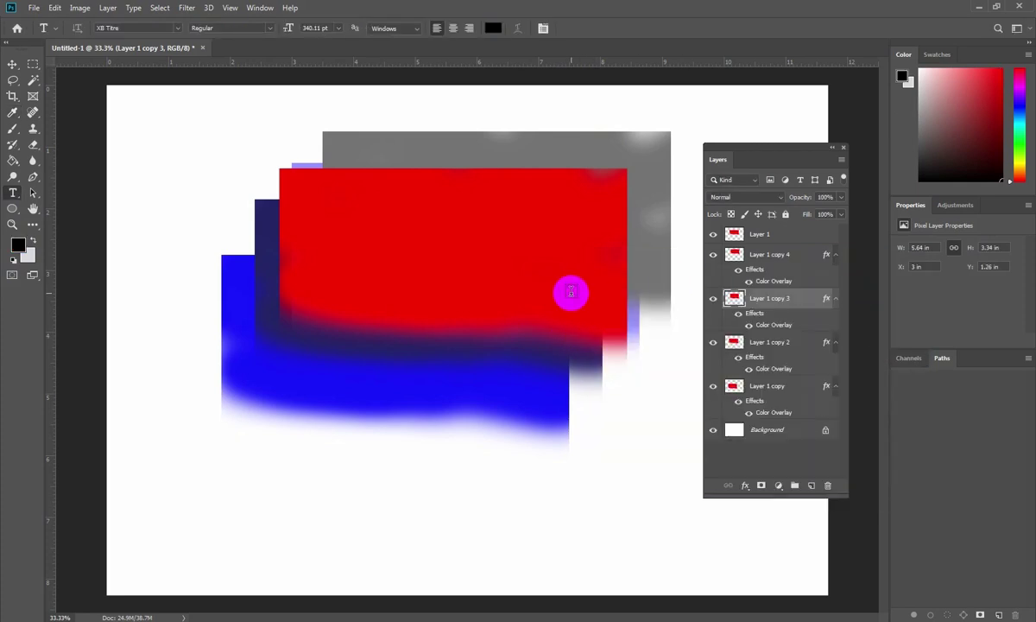
left_click(332, 281)
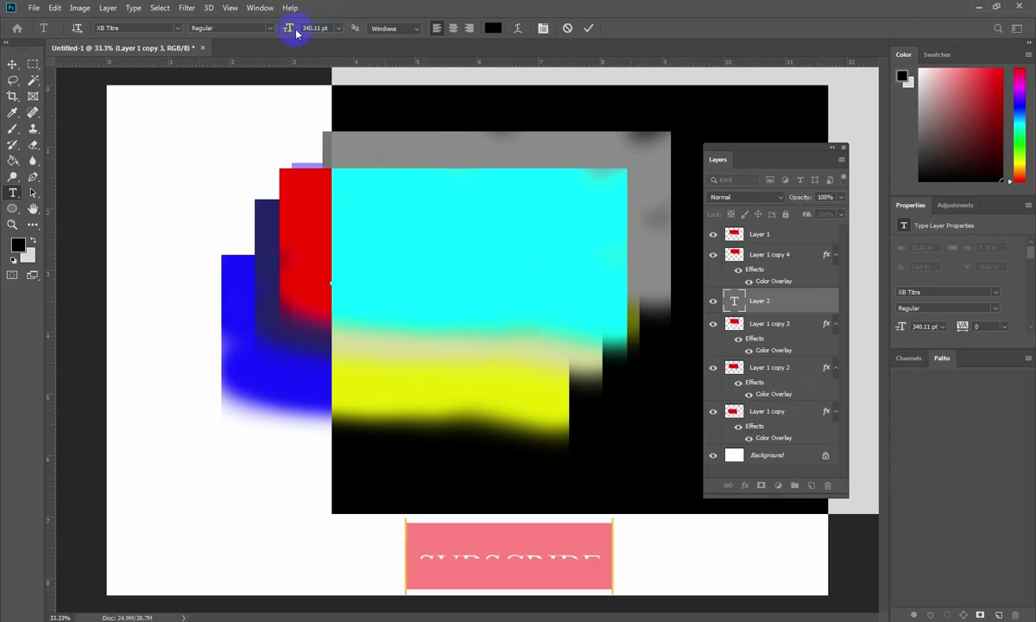
left_click_drag(288, 29, 113, 30)
key("Return")
type("Pashto Servic")
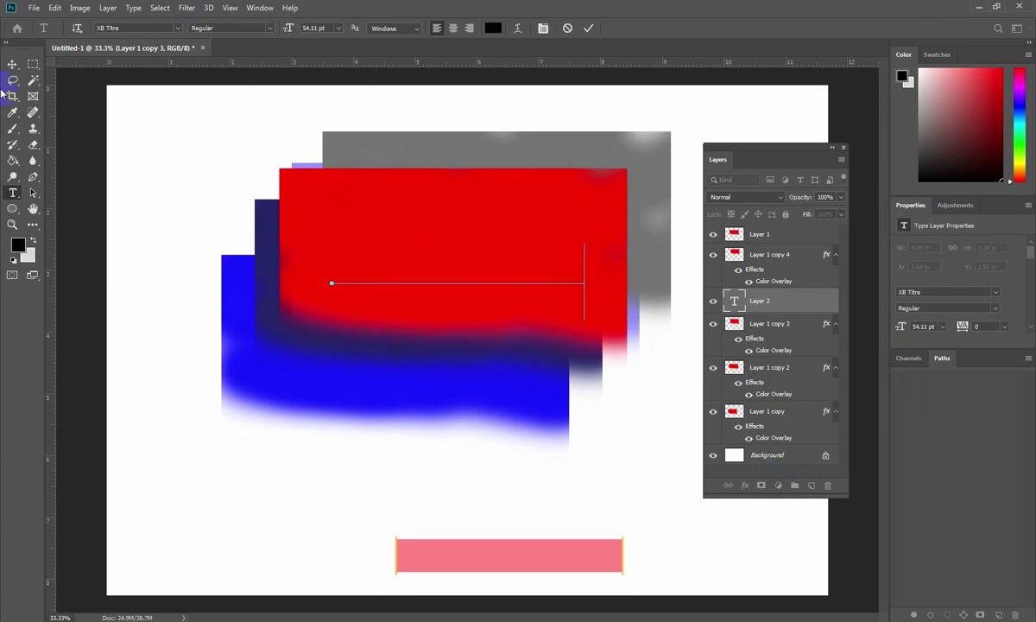
left_click(12, 64)
Select the gagasdasdfg text layer and send it to just above the Background, then bring it to the front of the stack
left_click_drag(335, 268, 498, 381)
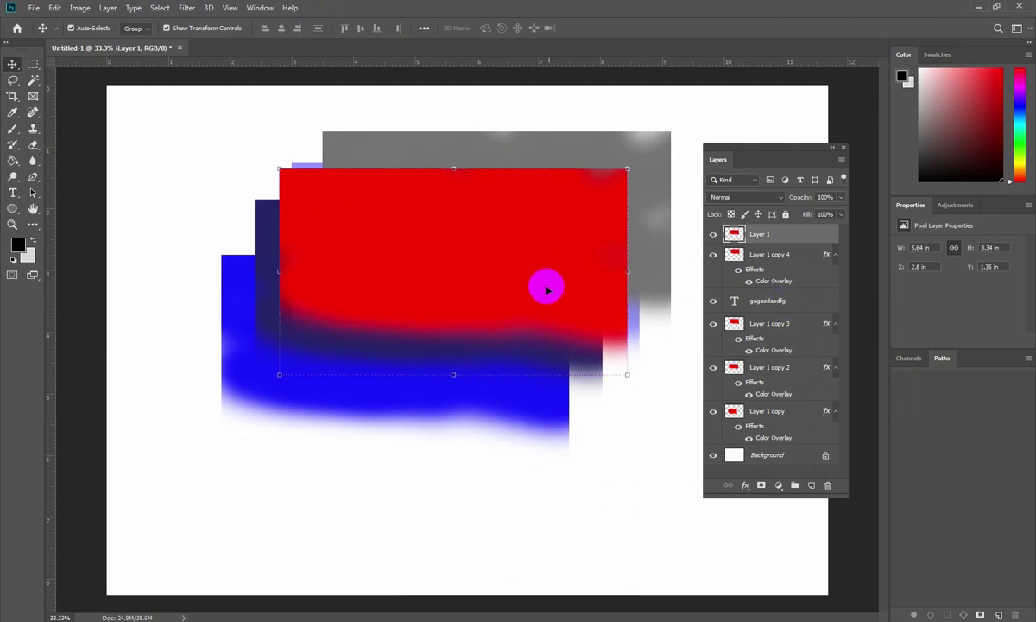
left_click(757, 257)
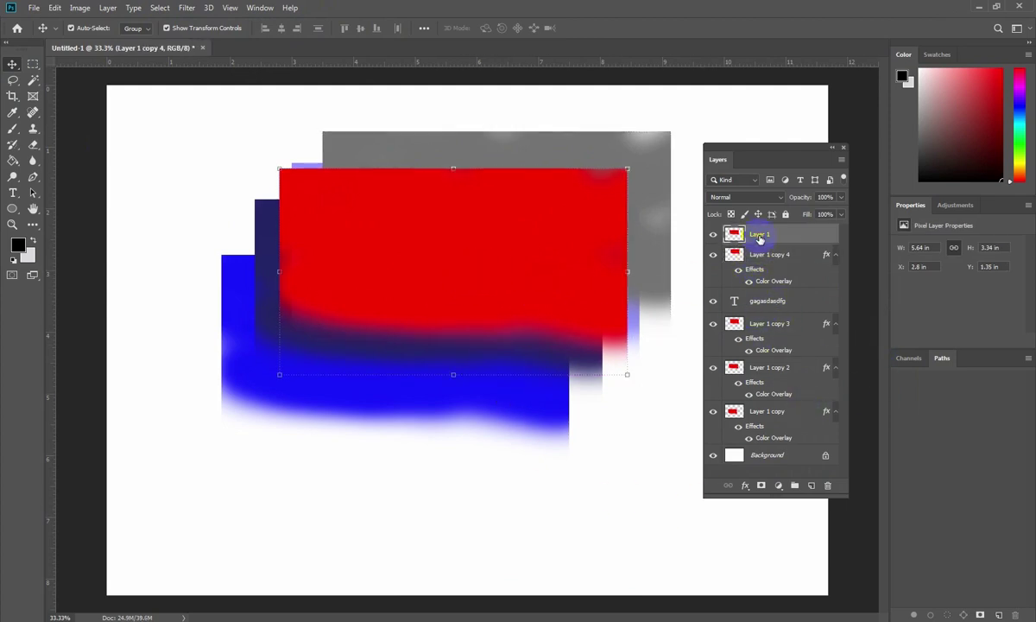
left_click(763, 308)
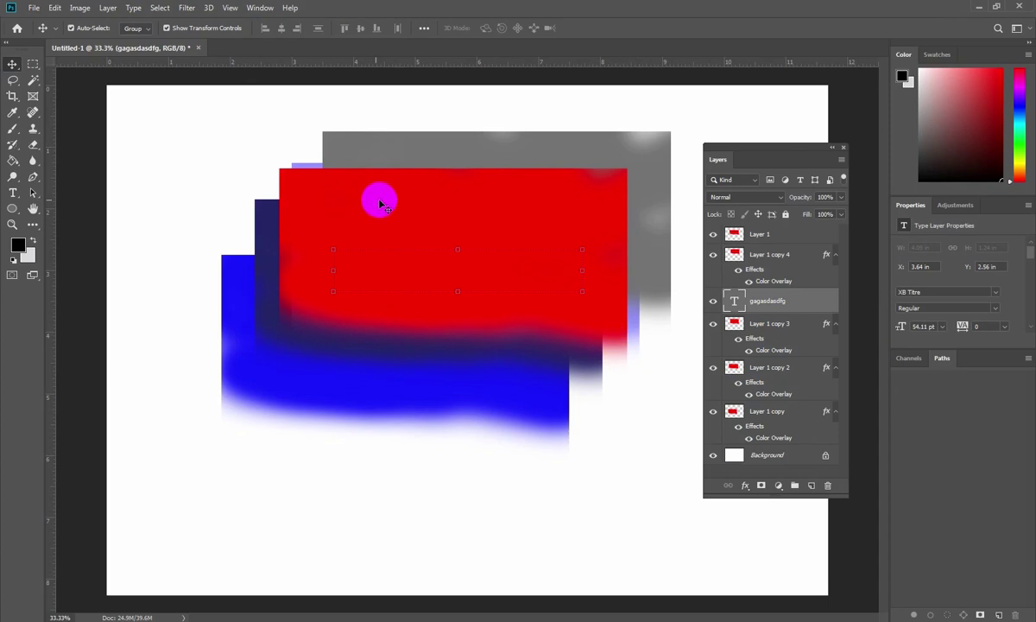
double_click(769, 300)
mouse_move(768, 304)
left_mouse_down()
mouse_move(770, 222)
mouse_move(778, 318)
left_mouse_up()
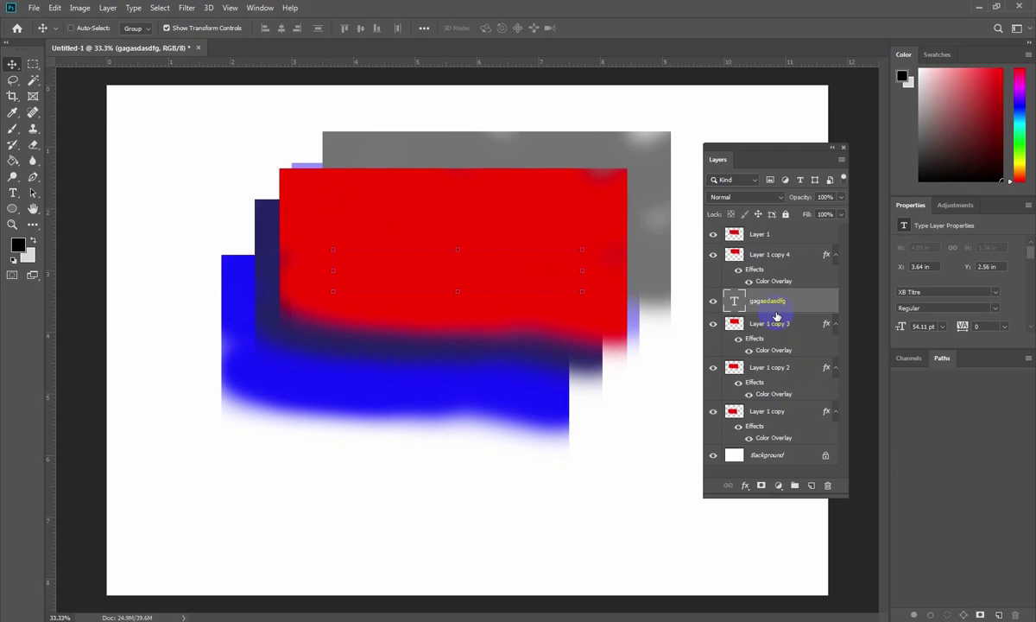
key("ctrl+shift+bracketleft")
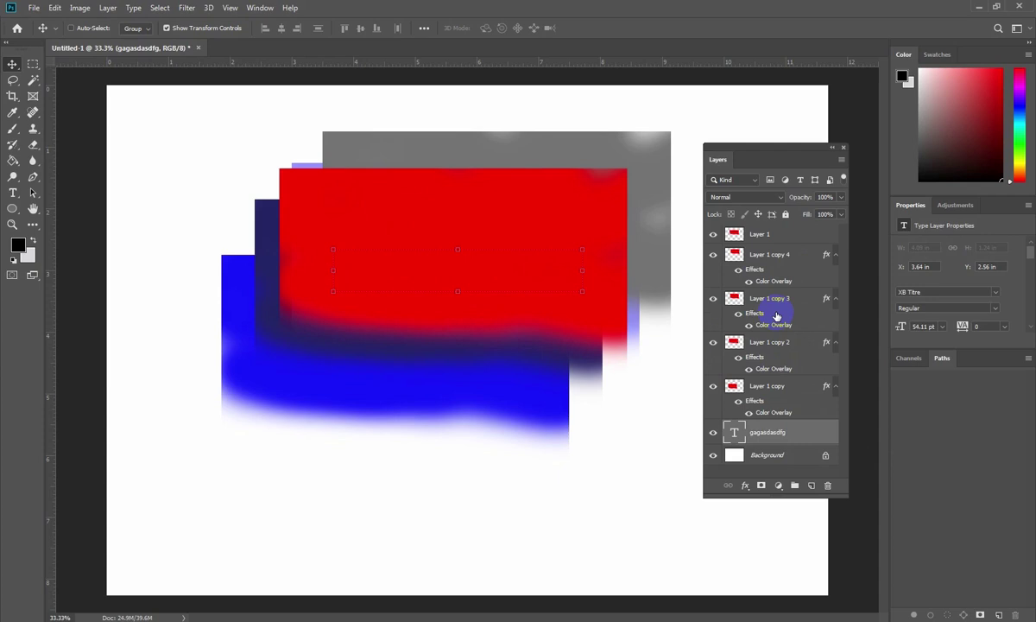
key("ctrl+shift+bracketright")
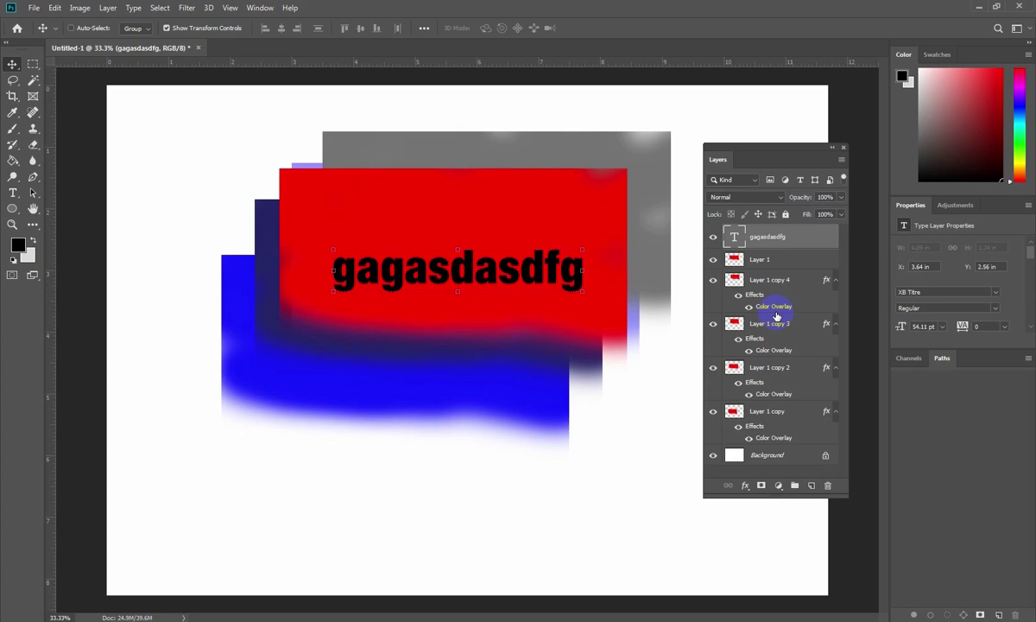
key("ctrl+shift+bracketleft")
key("ctrl+shift+bracketright")
Step the text layer down through the stack one level at a time and back up to the top, and delete it
key("ctrl+bracketleft")
key("ctrl+bracketleft")
key("ctrl+bracketleft")
key("ctrl+bracketleft")
key("ctrl+bracketleft")
key("ctrl+bracketright")
key("ctrl+bracketright")
key("ctrl+bracketright")
key("ctrl+bracketright")
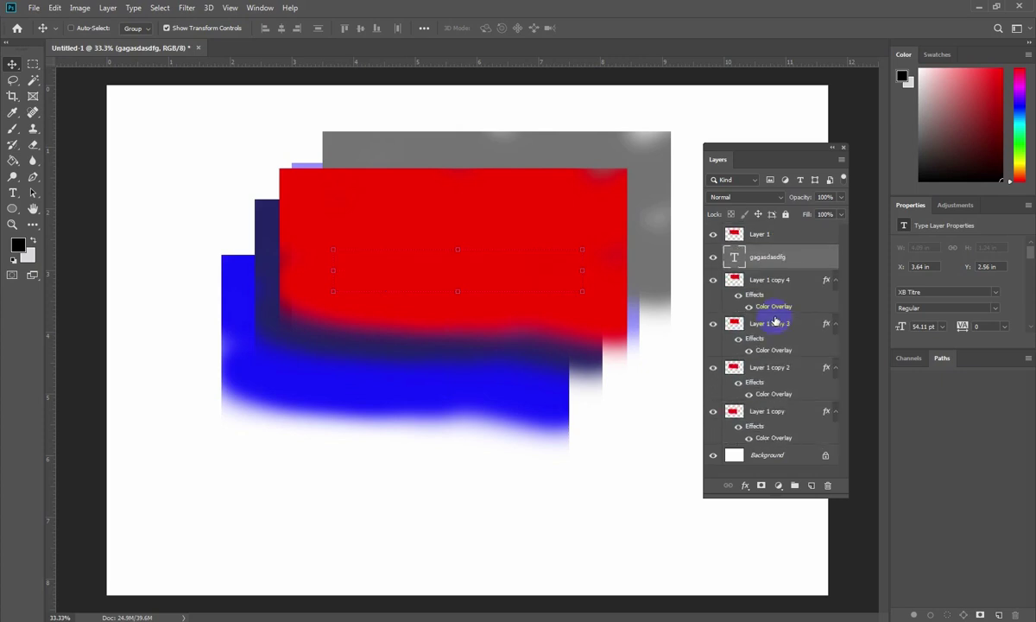
key("ctrl+bracketright")
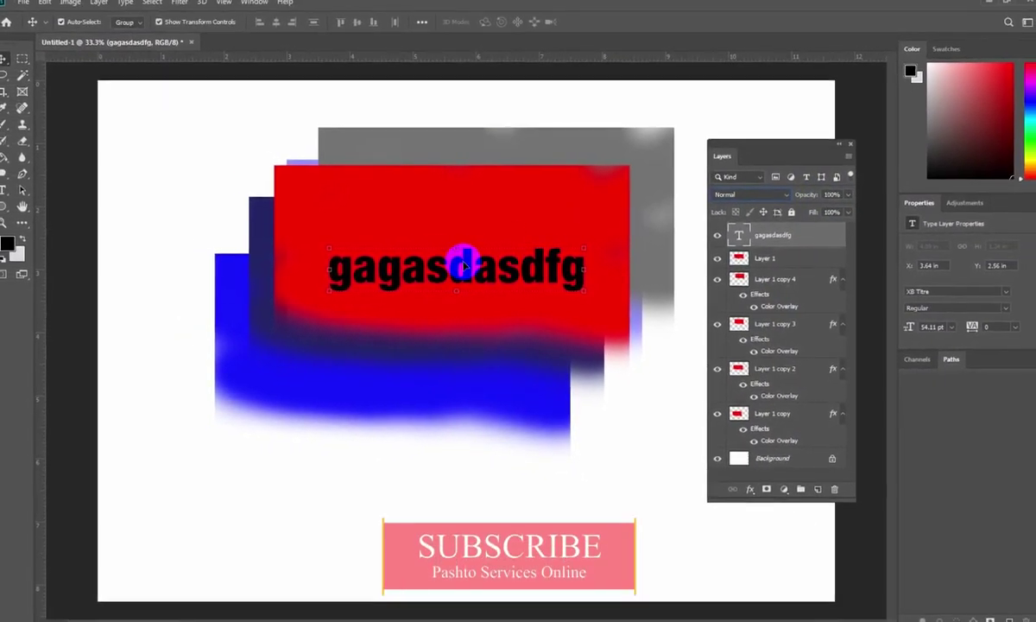
key("Delete")
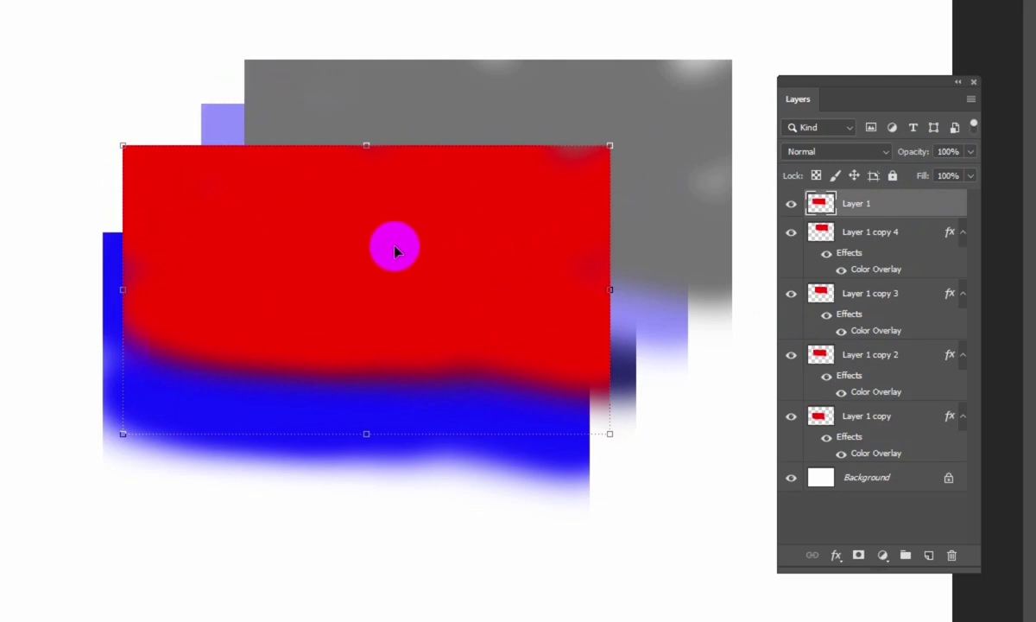
Lower Layer 1's opacity gradually through 60%, 40% and 23%, and restore it to 100%
left_click(971, 151)
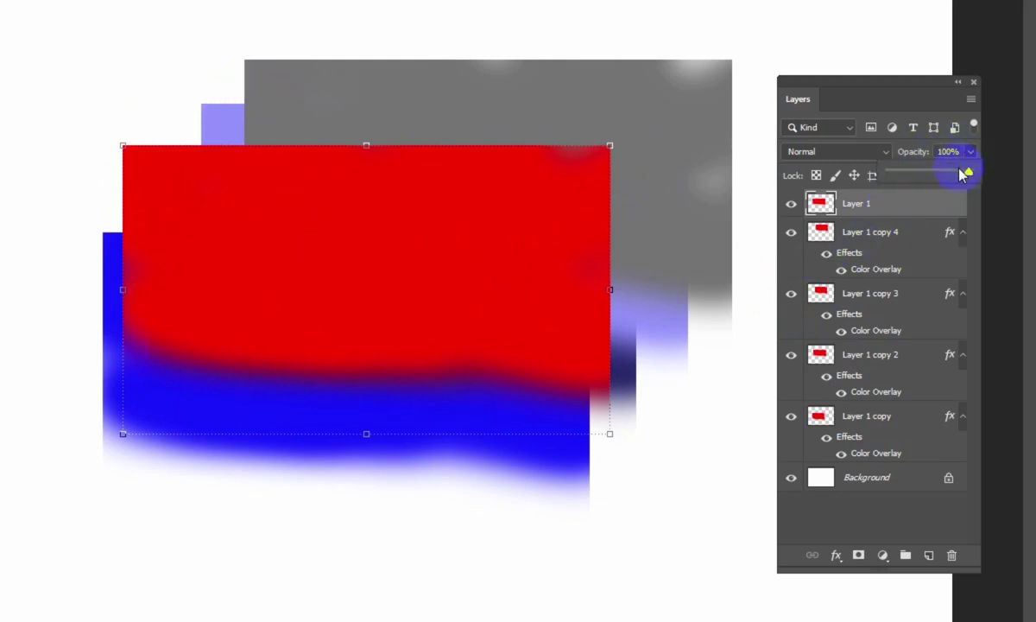
left_click_drag(964, 174, 959, 175)
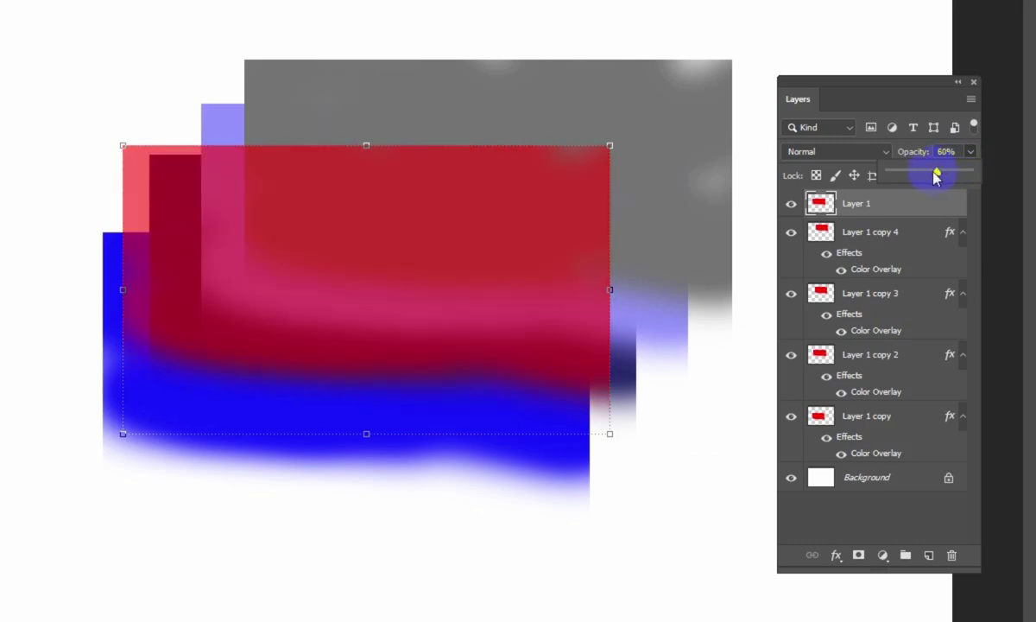
left_click_drag(923, 177, 921, 177)
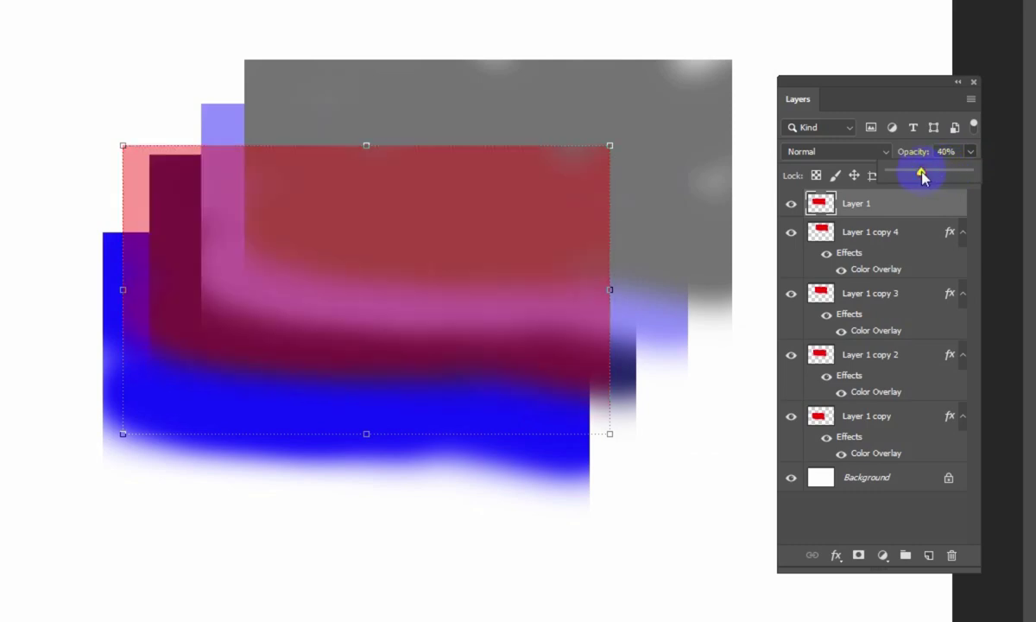
left_click_drag(926, 175, 908, 175)
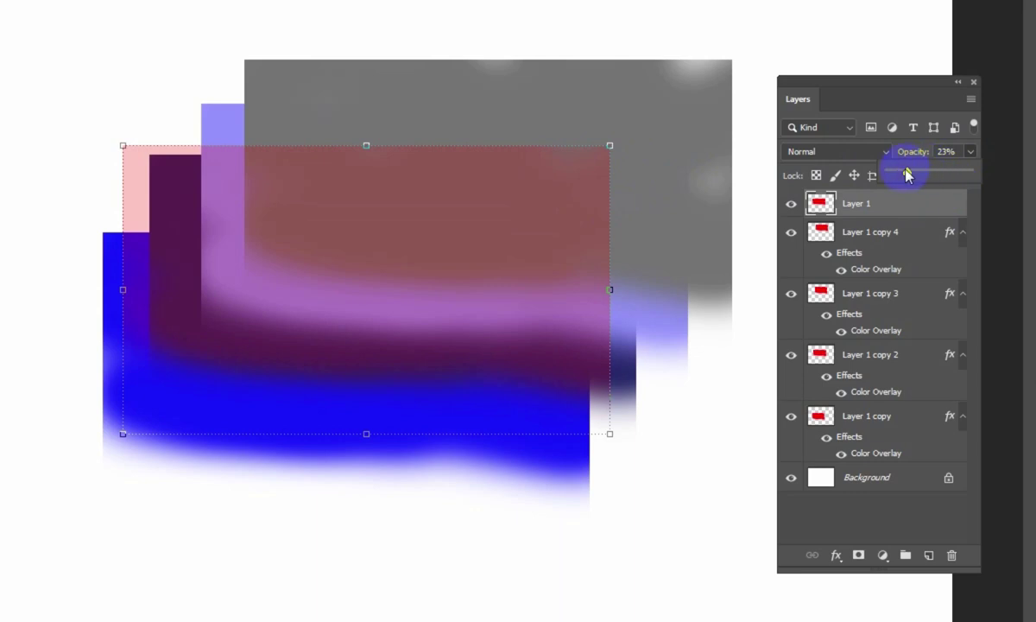
left_click_drag(908, 175, 860, 170)
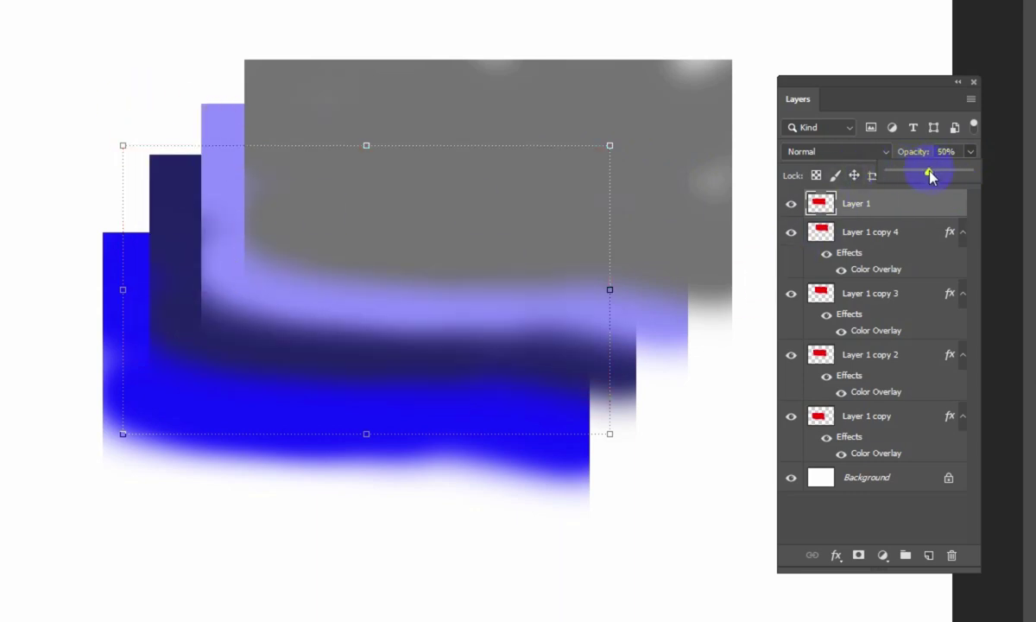
left_click_drag(942, 177, 974, 170)
left_click(925, 96)
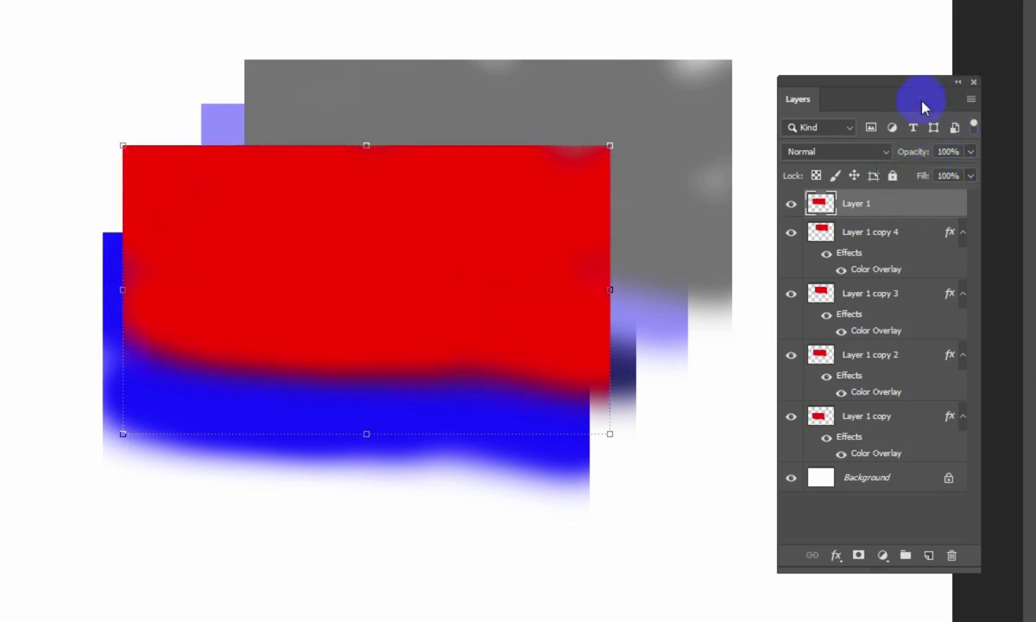
Bring up Layer 1's fill slider for viewing and close it, leaving the fill at 100%
left_click(948, 175)
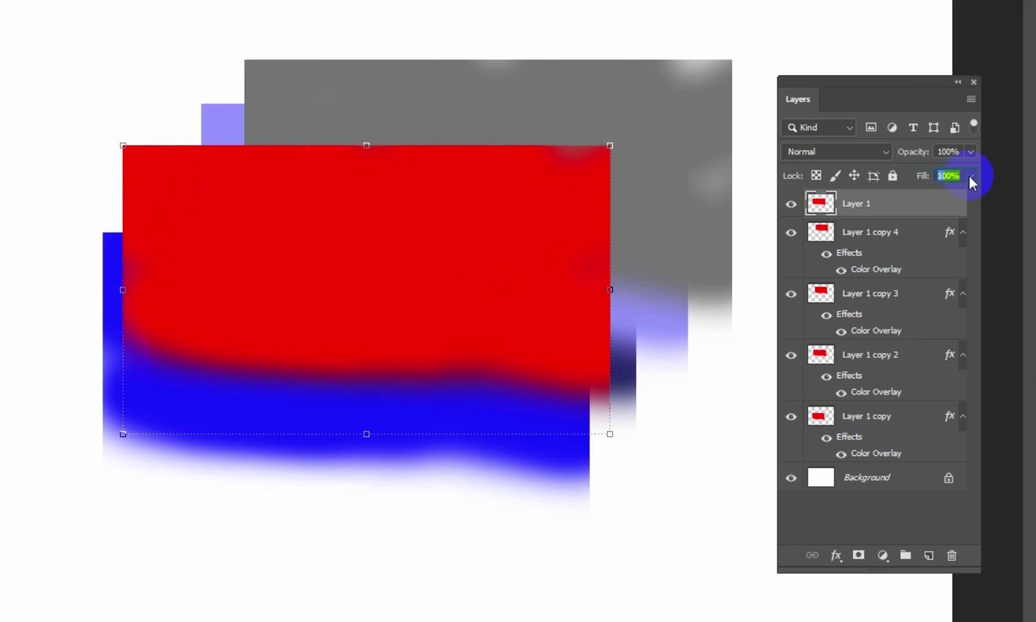
left_click(970, 177)
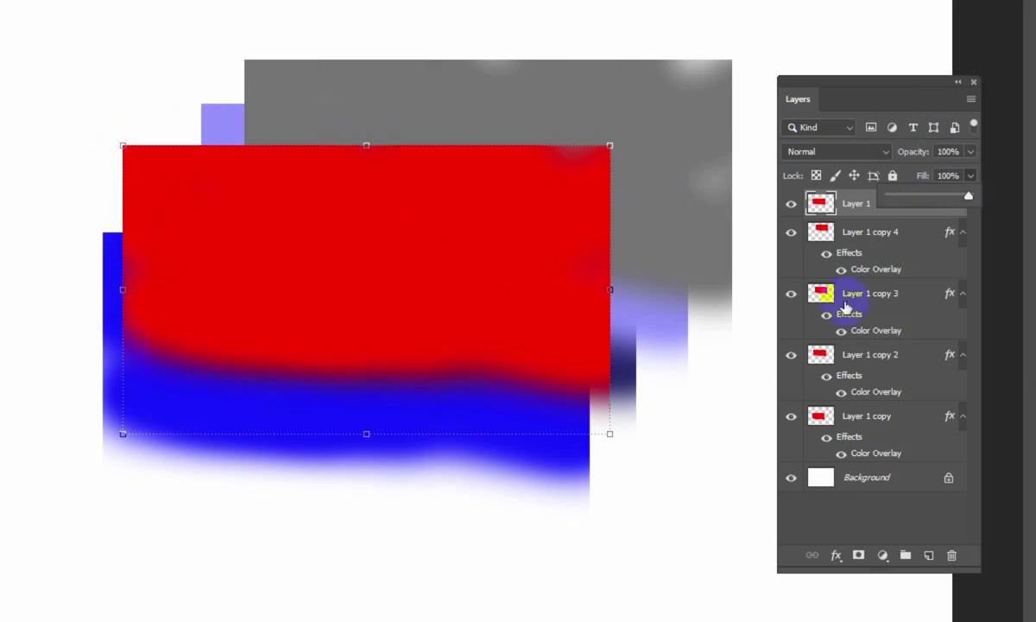
left_click(919, 177)
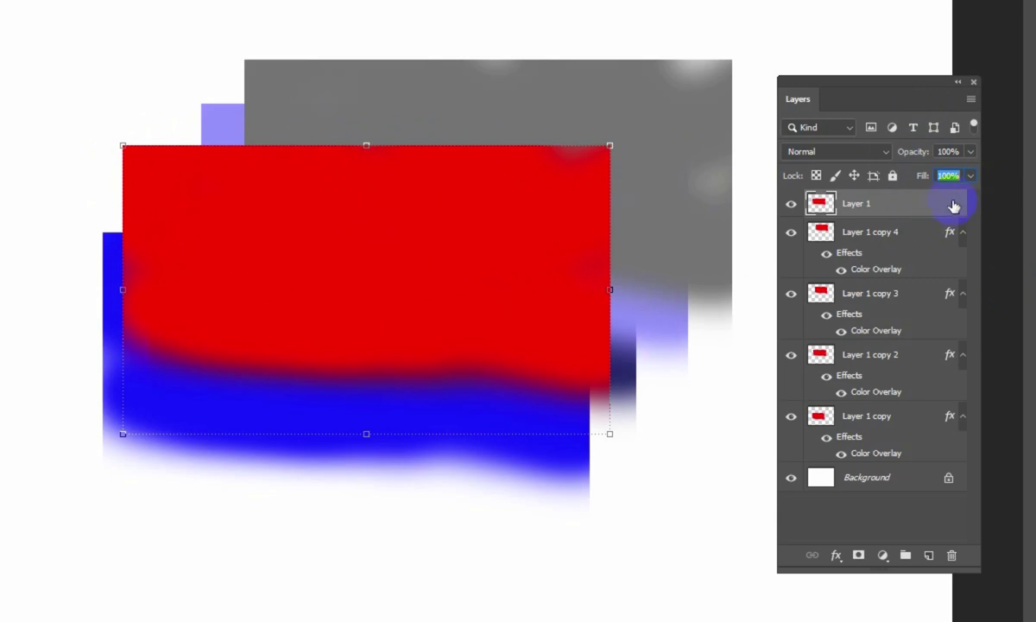
left_click_drag(970, 175, 971, 199)
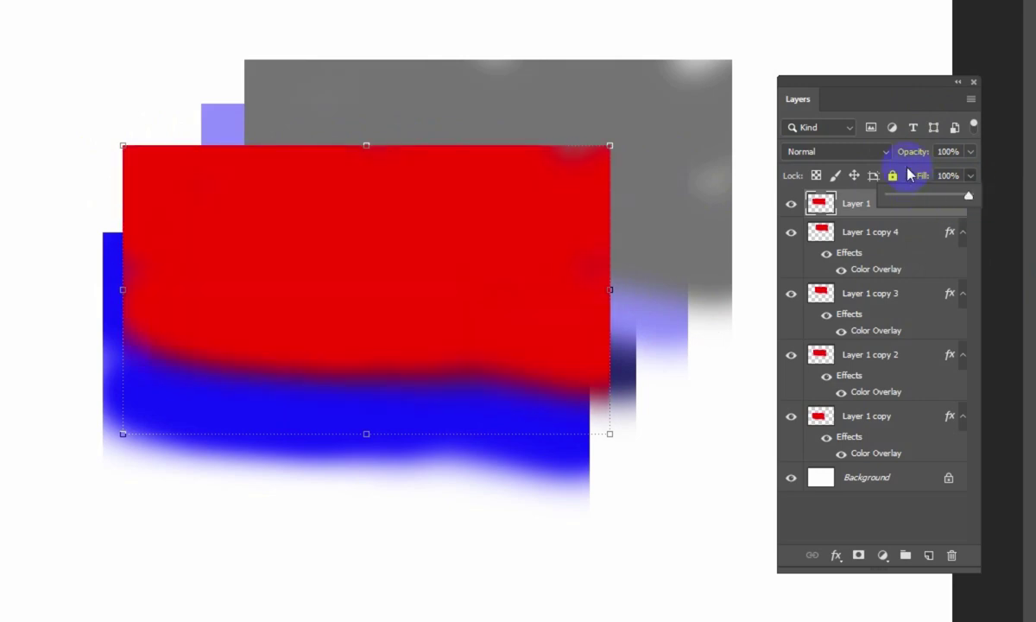
left_click(894, 102)
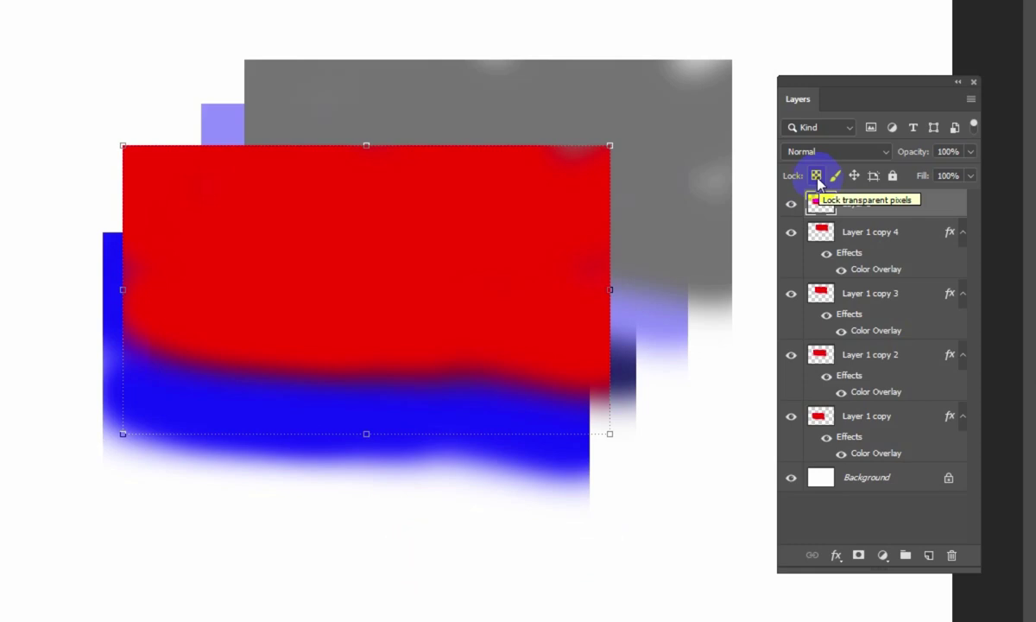
Reposition Layer 1's red shape, lock the layer's transparent pixels, and move it to about X 1.95 in, Y 1.43 in
left_click_drag(180, 240, 196, 219)
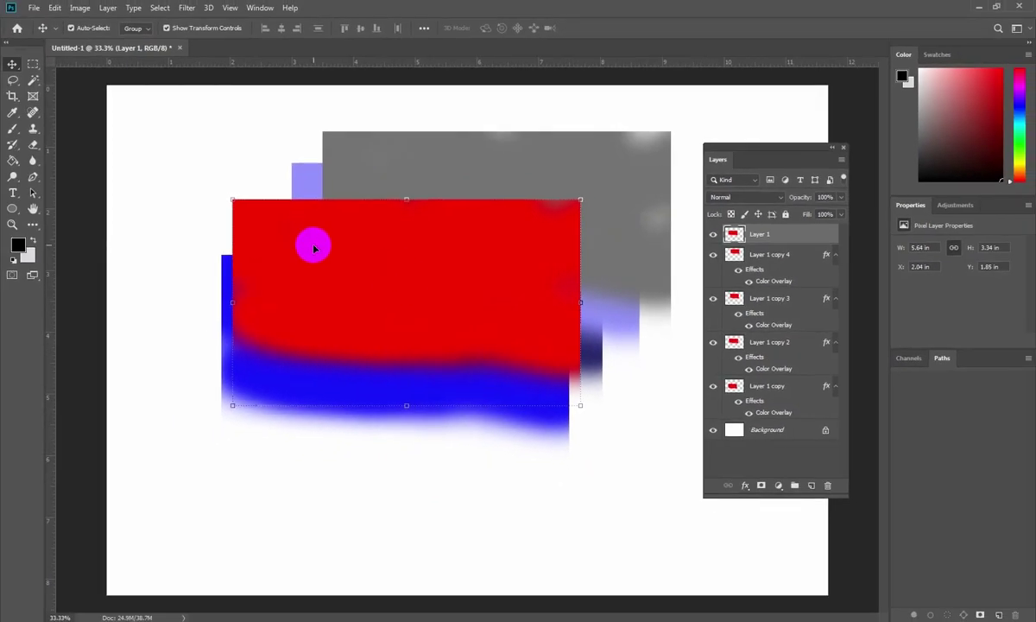
left_click_drag(313, 249, 245, 214)
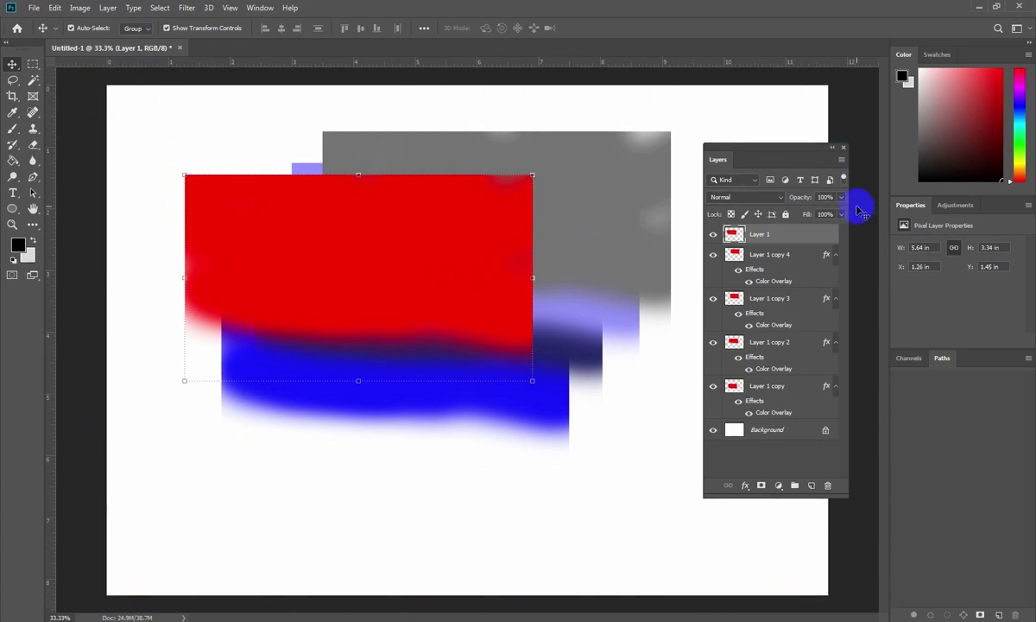
left_click_drag(251, 254, 270, 262)
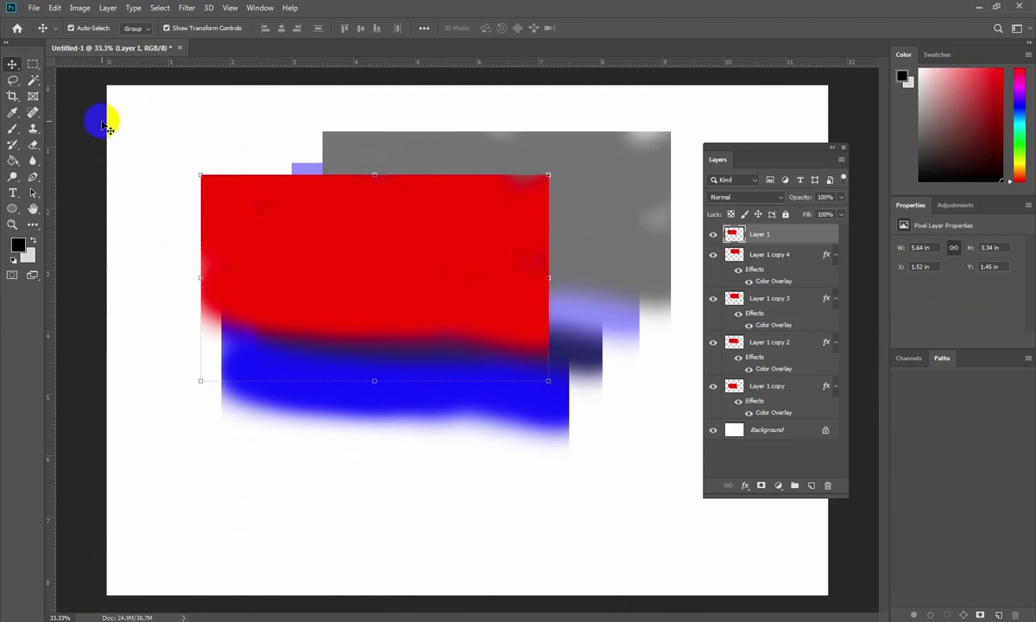
mouse_move(232, 203)
left_mouse_down()
mouse_move(286, 212)
mouse_move(268, 212)
left_mouse_up()
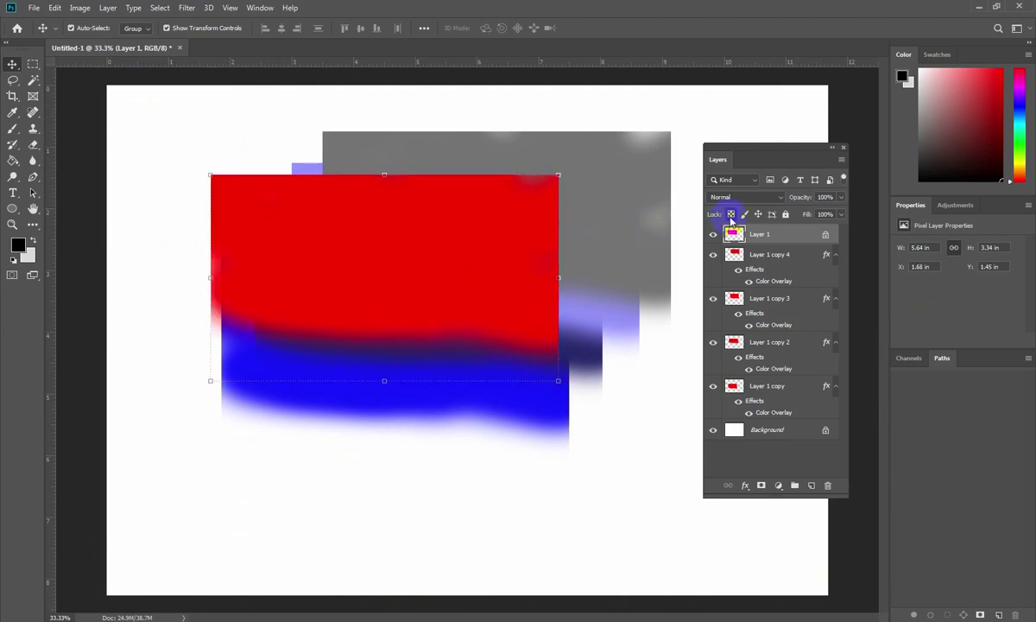
mouse_move(430, 215)
left_mouse_down()
mouse_move(481, 241)
mouse_move(416, 238)
mouse_move(454, 294)
mouse_move(432, 294)
mouse_move(464, 235)
left_mouse_up()
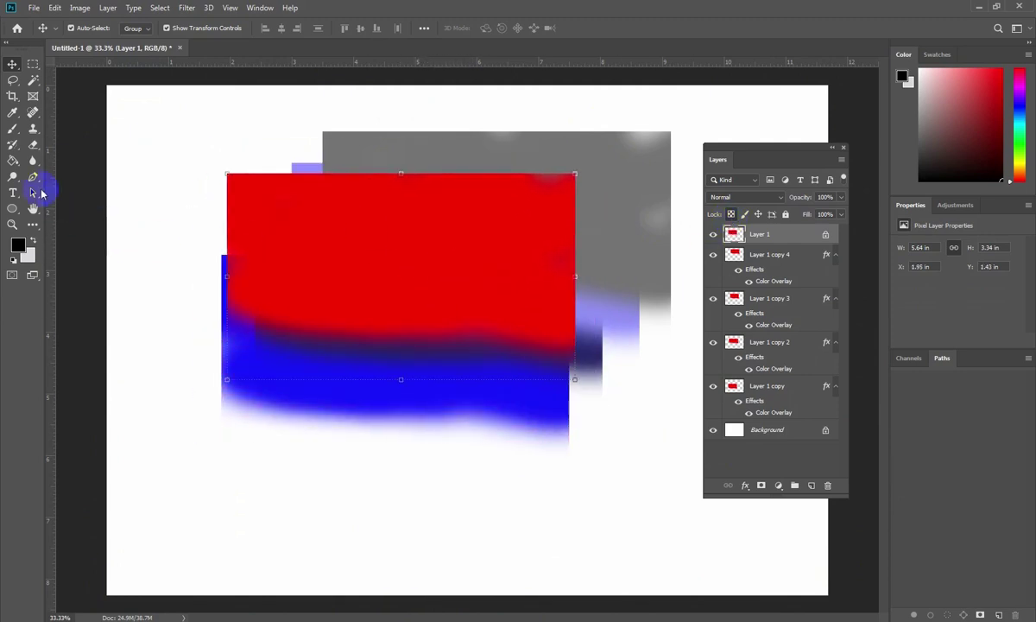
Try black brush strokes across Layer 1's red shape with its transparent pixels locked, and undo them
left_click(12, 127)
mouse_move(345, 247)
left_mouse_down()
mouse_move(388, 269)
mouse_move(421, 262)
left_mouse_up()
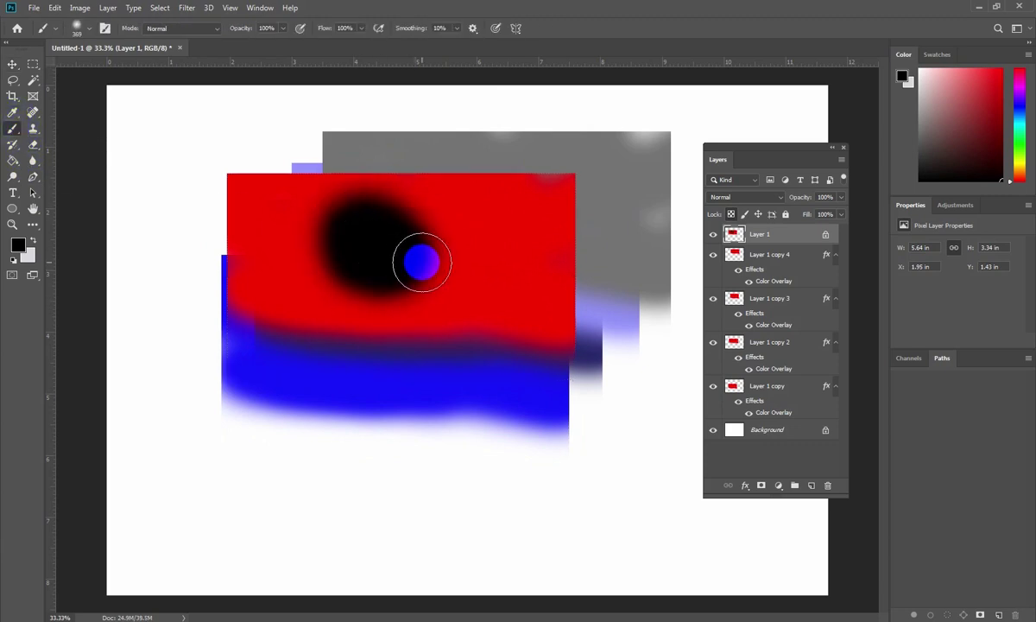
key("ctrl+z")
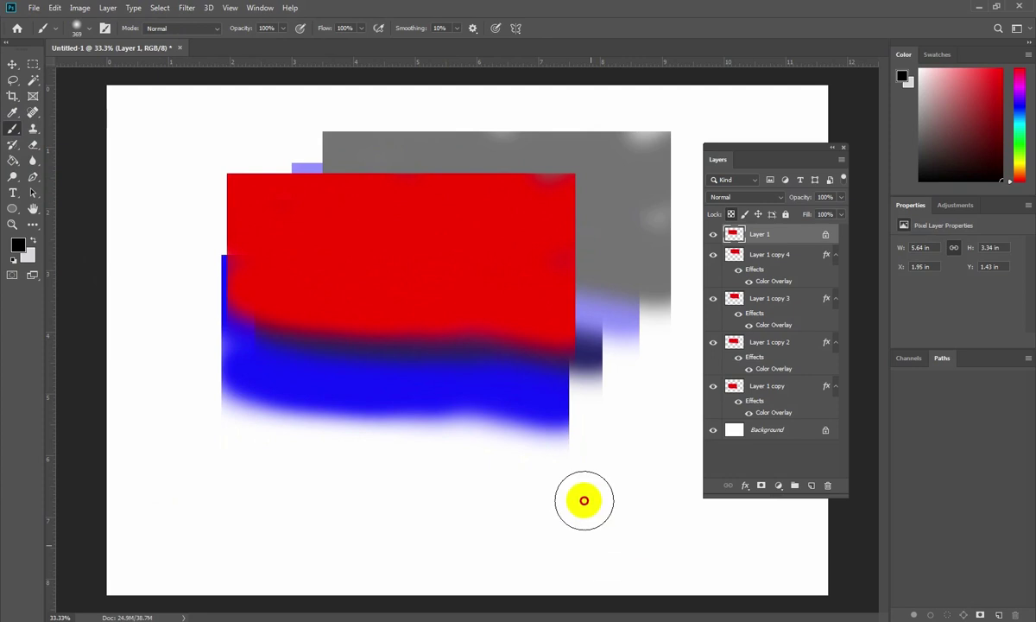
left_click_drag(407, 399, 316, 177)
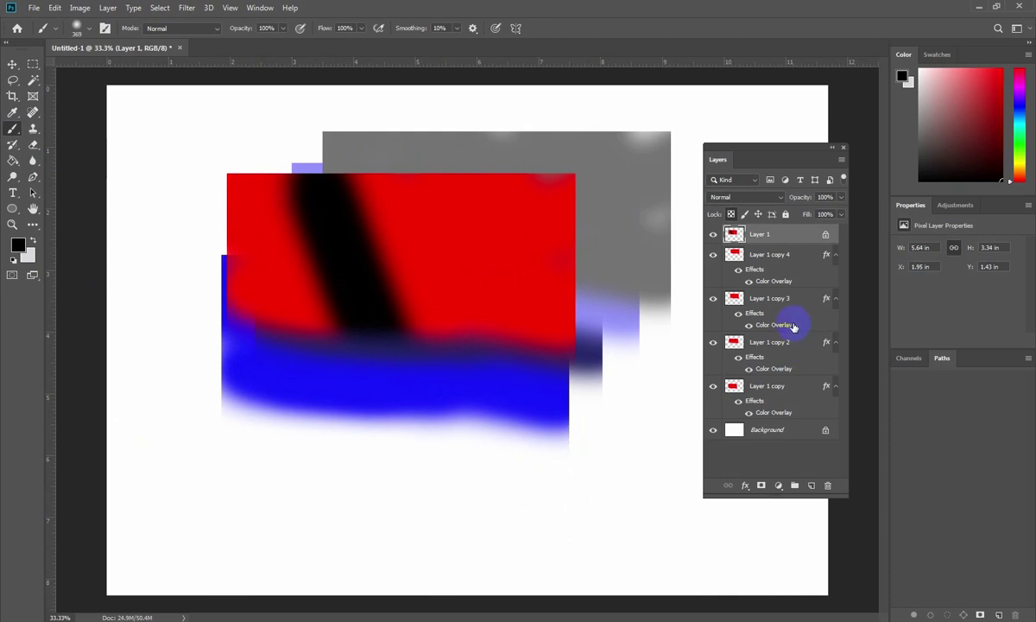
key("ctrl+z")
key("ctrl+z")
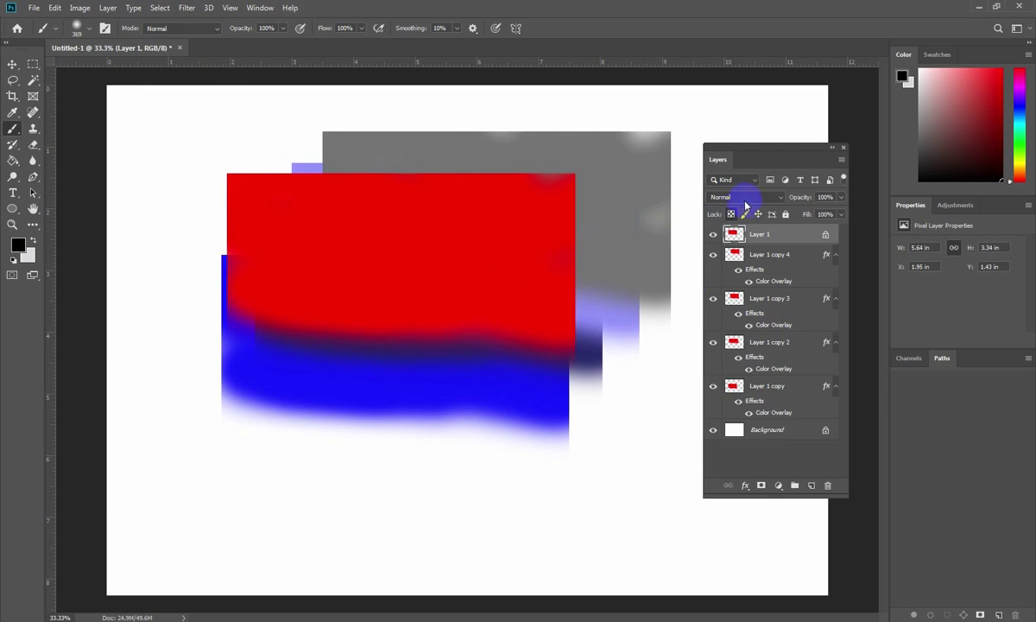
With transparent pixels unlocked, paint a freehand black stroke around Layer 1's red shape and move the layer to about X 0.71 in, Y 0.6 in
mouse_move(140, 161)
left_mouse_down()
mouse_move(164, 421)
mouse_move(120, 303)
mouse_move(156, 377)
mouse_move(226, 471)
mouse_move(542, 544)
mouse_move(342, 513)
left_mouse_up()
key("v")
left_click(231, 201)
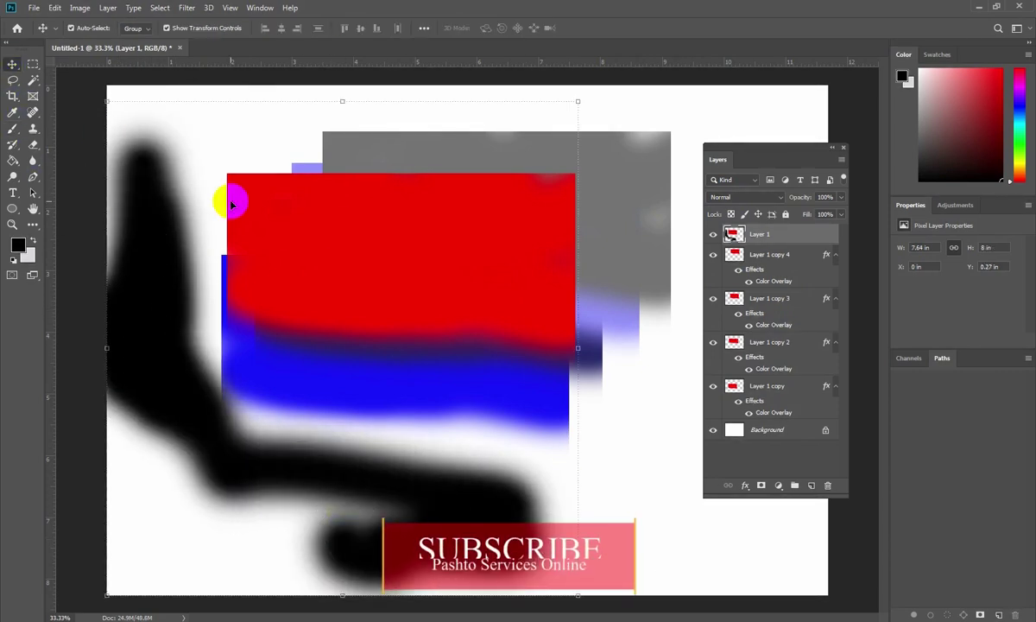
mouse_move(300, 233)
left_mouse_down()
mouse_move(290, 211)
mouse_move(347, 231)
mouse_move(483, 345)
left_mouse_up()
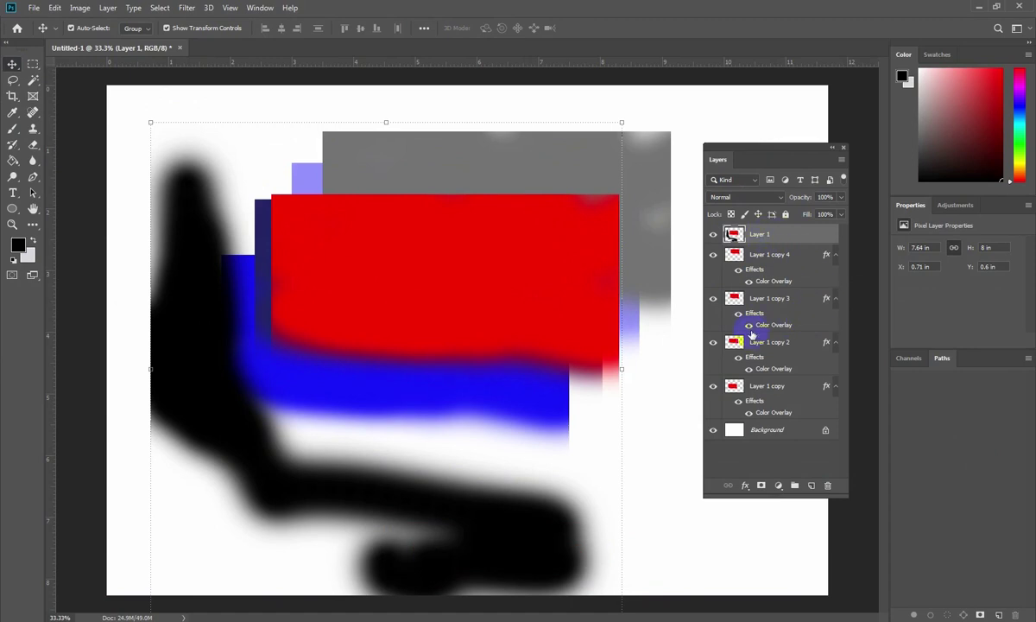
Add a new empty layer above Layer 1, and shift the gray Layer 1 copy 4 shape slightly to the left
left_click(813, 486)
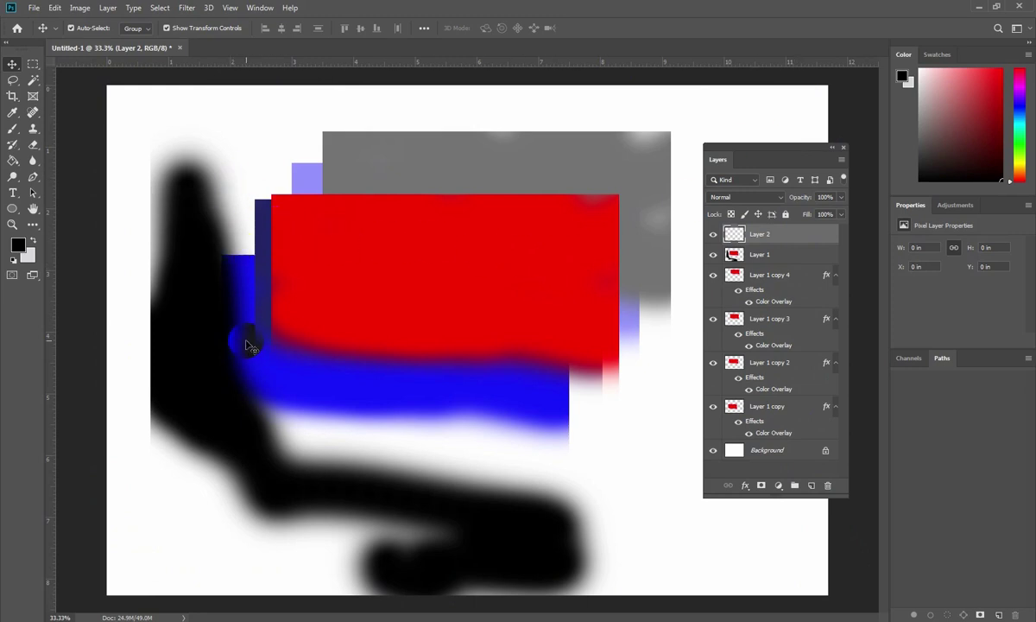
left_click(265, 296)
left_click(294, 277)
left_click(345, 216)
left_click(365, 177)
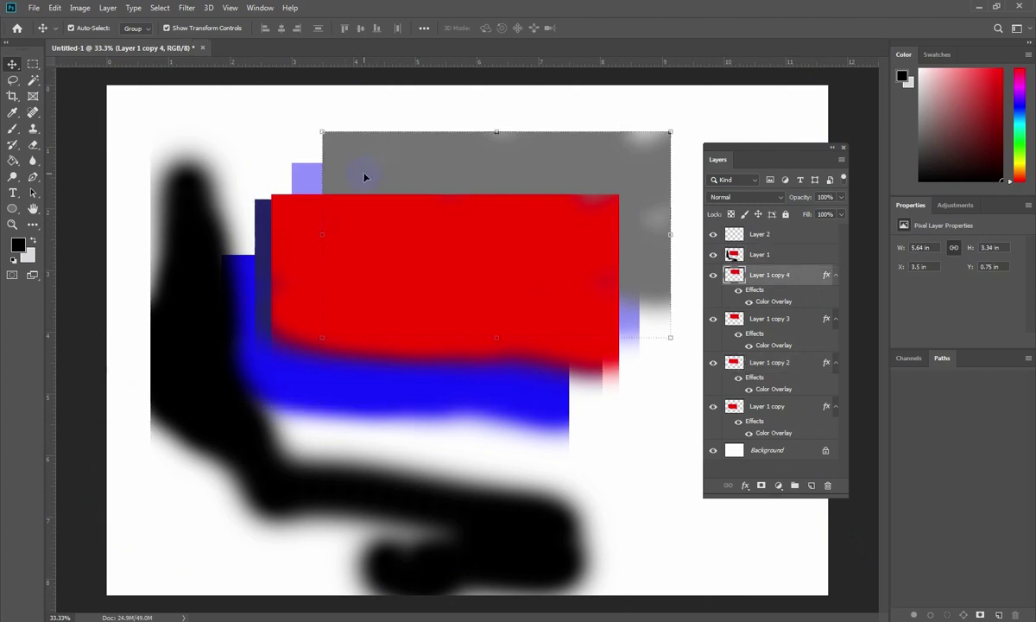
left_click_drag(426, 169, 412, 169)
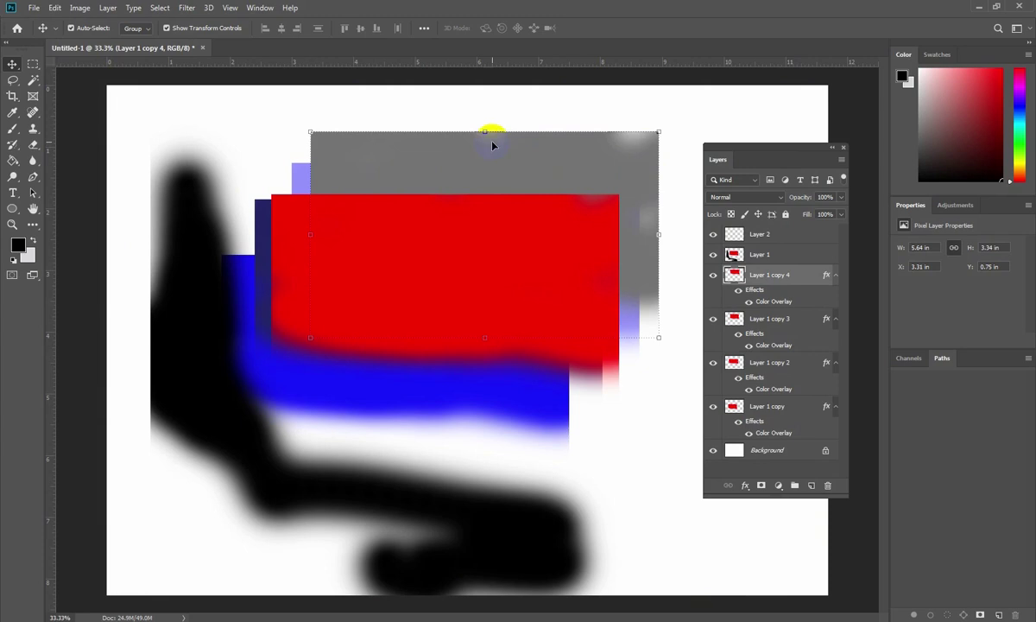
mouse_move(413, 161)
left_mouse_down()
mouse_move(428, 160)
mouse_move(407, 145)
mouse_move(398, 153)
left_mouse_up()
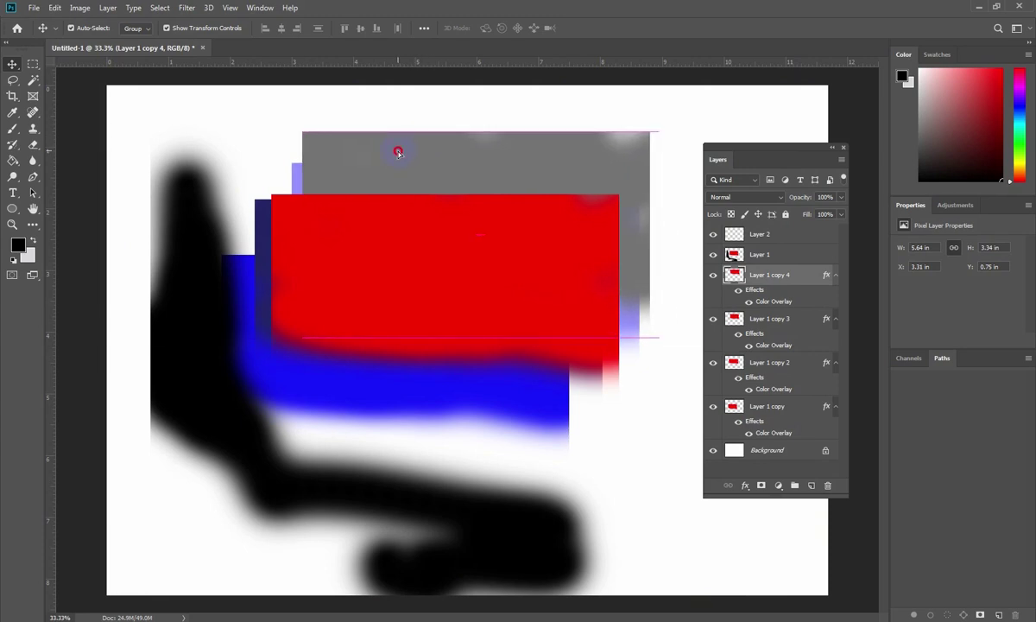
Move Layer 1 to about X 0.28 in, Y 0 in, and delete Layer 1 together with its four copies
mouse_move(216, 408)
left_mouse_down()
mouse_move(259, 458)
mouse_move(232, 423)
mouse_move(266, 423)
mouse_move(197, 382)
mouse_move(160, 374)
mouse_move(207, 404)
mouse_move(215, 421)
left_mouse_up()
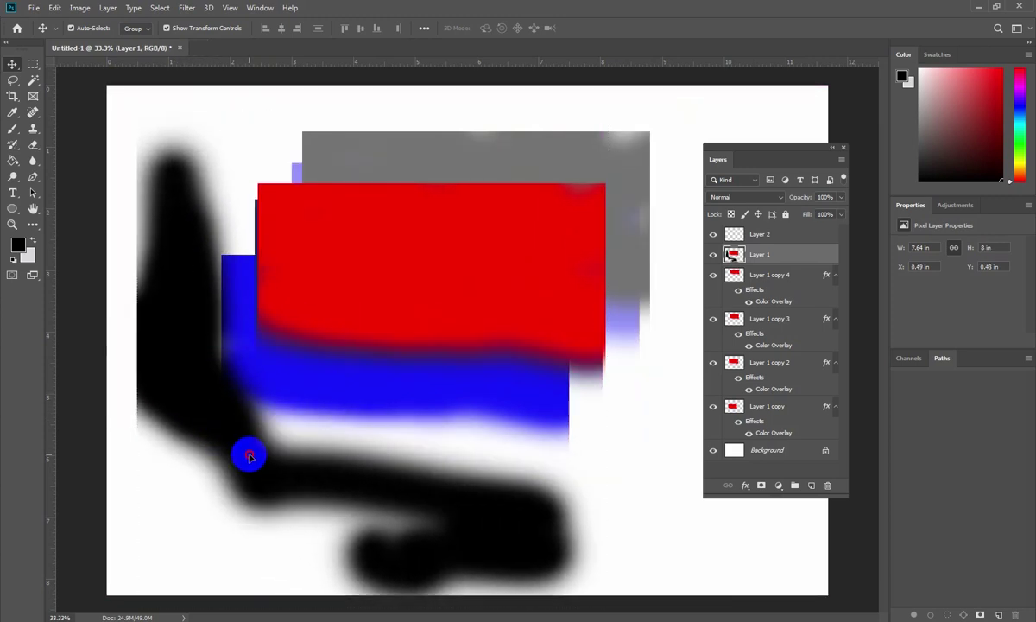
left_click_drag(249, 455, 235, 430)
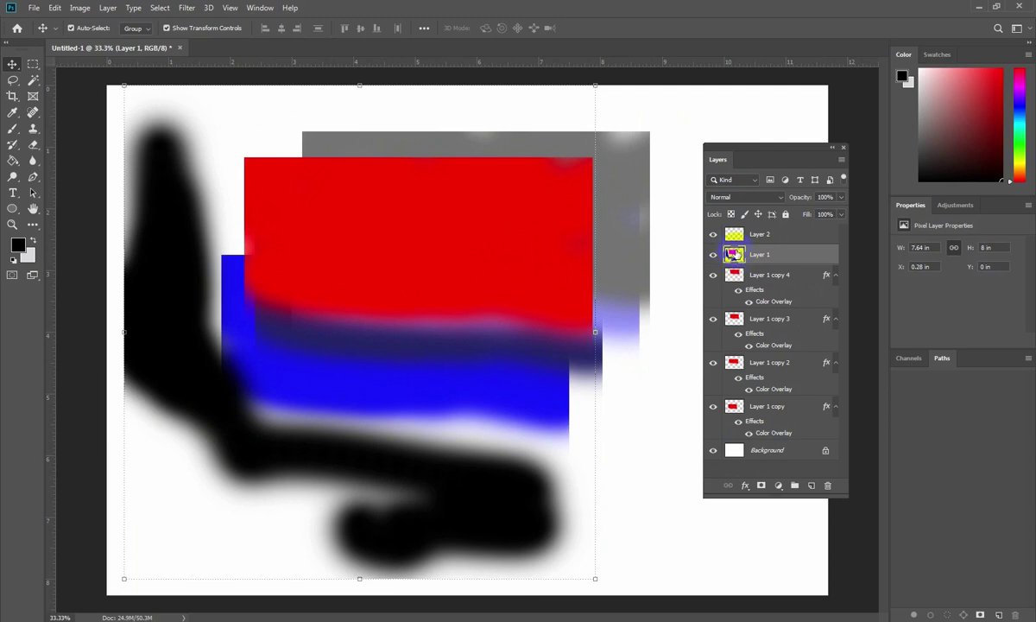
left_click_drag(688, 120, 253, 528)
key("Delete")
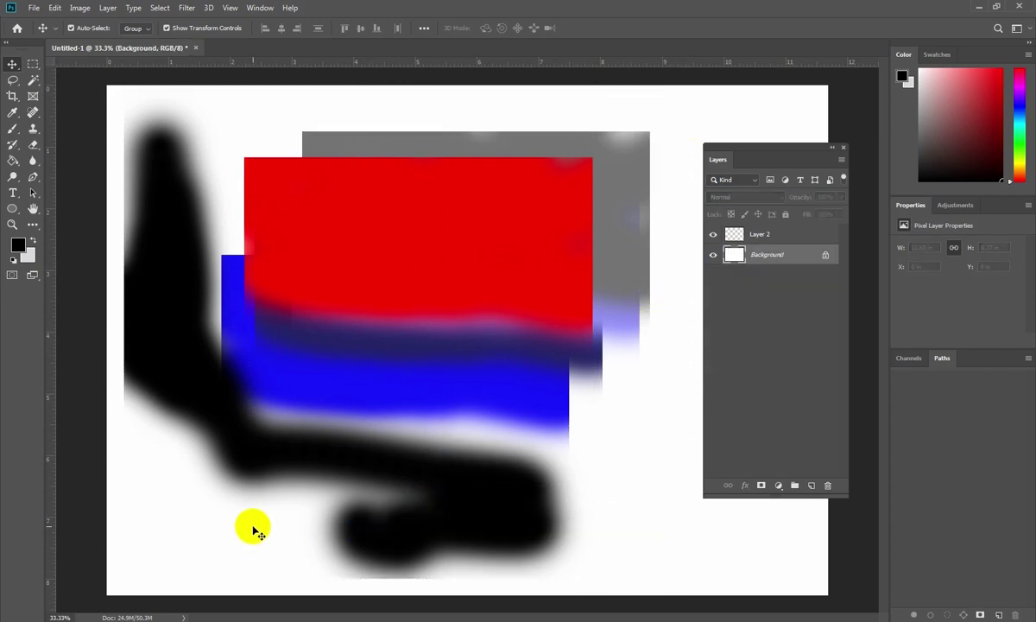
Make a rectangular selection about 7.54 by 1.69 in on the upper canvas and fill it with black on Layer 2
left_click(30, 73)
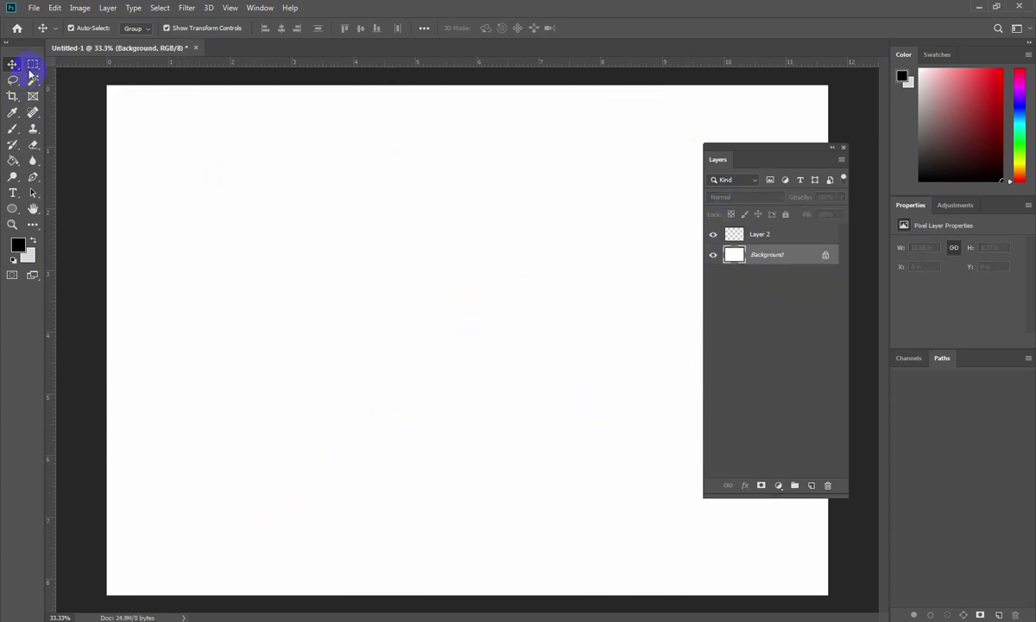
left_click_drag(175, 161, 639, 265)
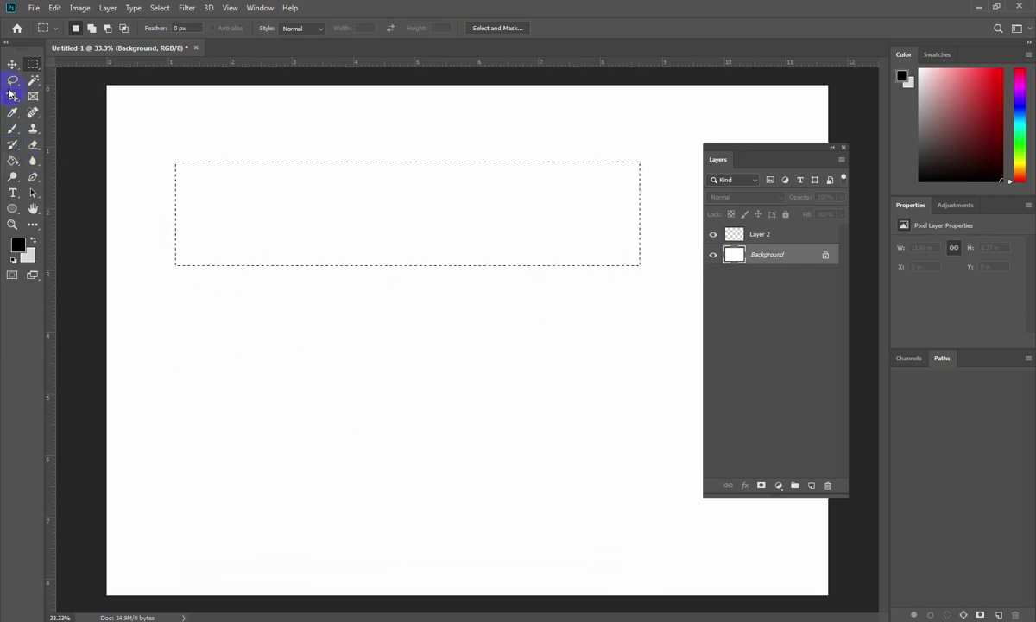
left_click(759, 245)
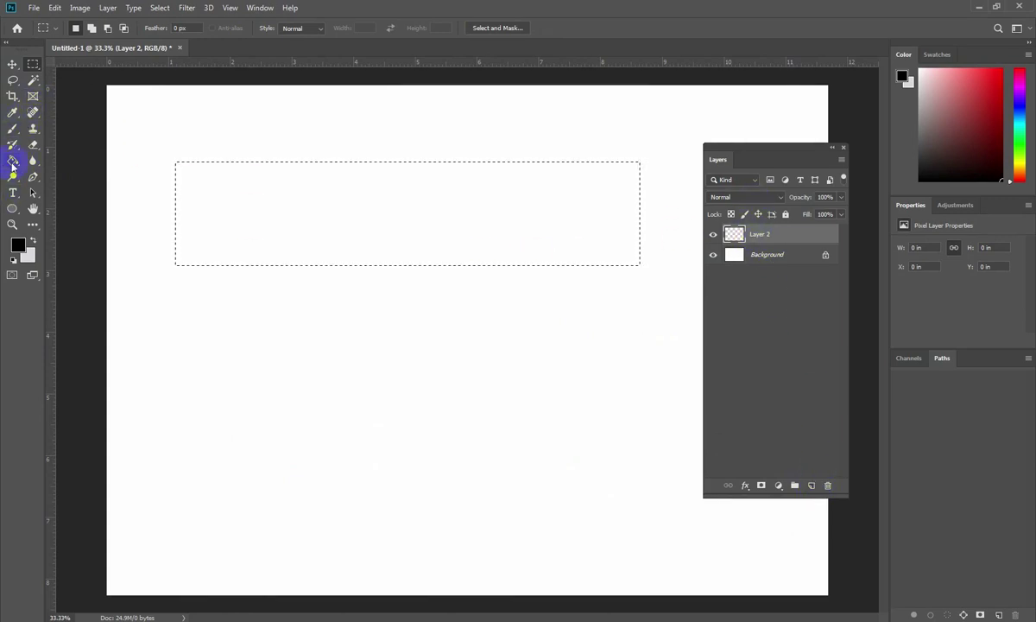
left_click(14, 130)
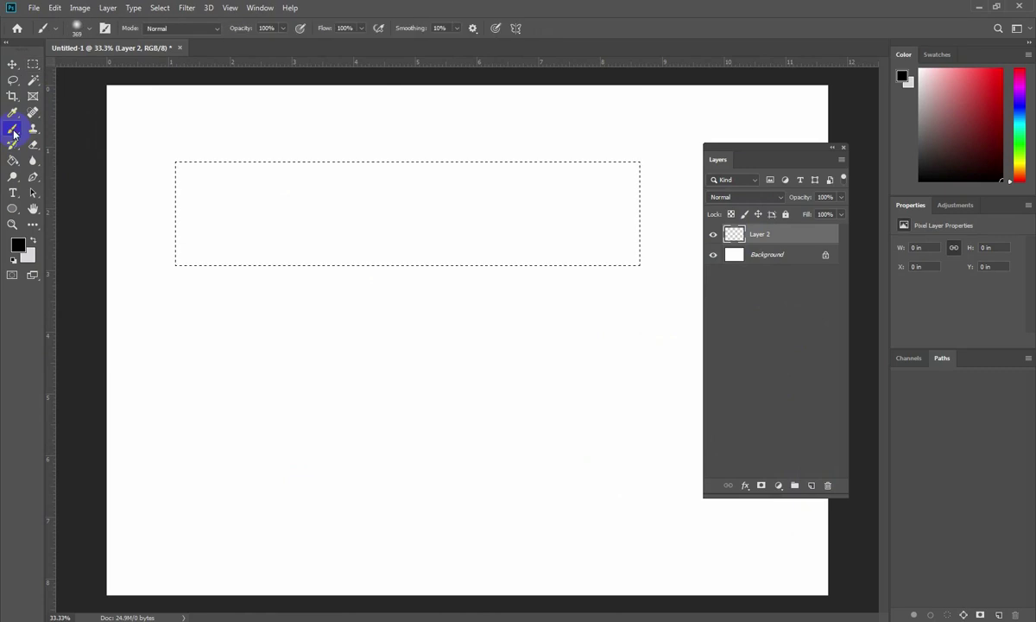
mouse_move(229, 179)
left_mouse_down()
mouse_move(272, 190)
mouse_move(381, 250)
left_mouse_up()
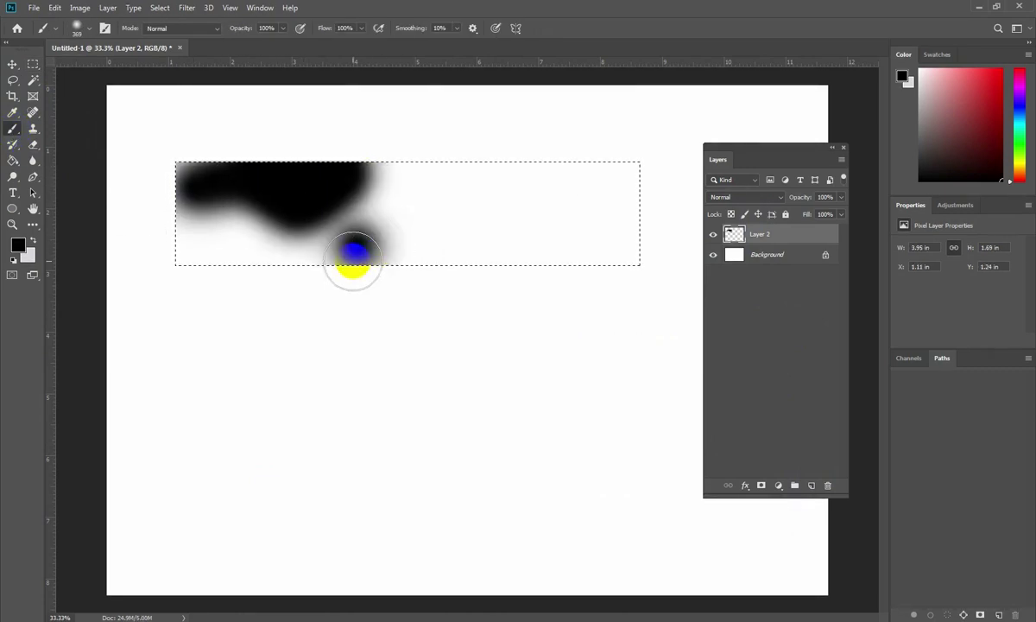
key("alt+BackSpace")
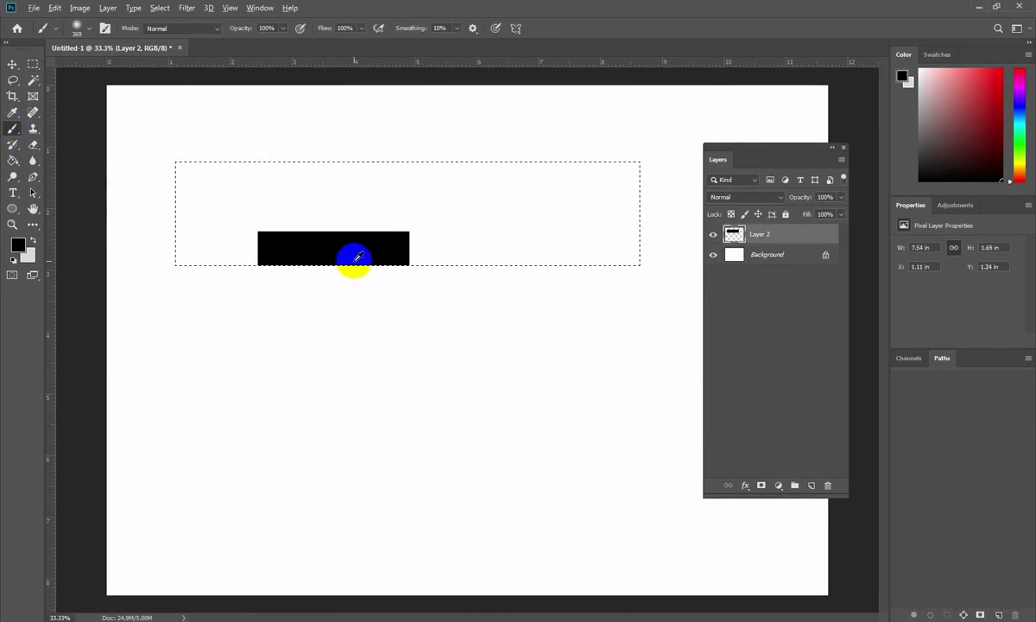
Move Layer 2's black rectangle to about X 1.24 in, Y 1.49 in
left_click(17, 65)
left_click_drag(323, 241, 328, 258)
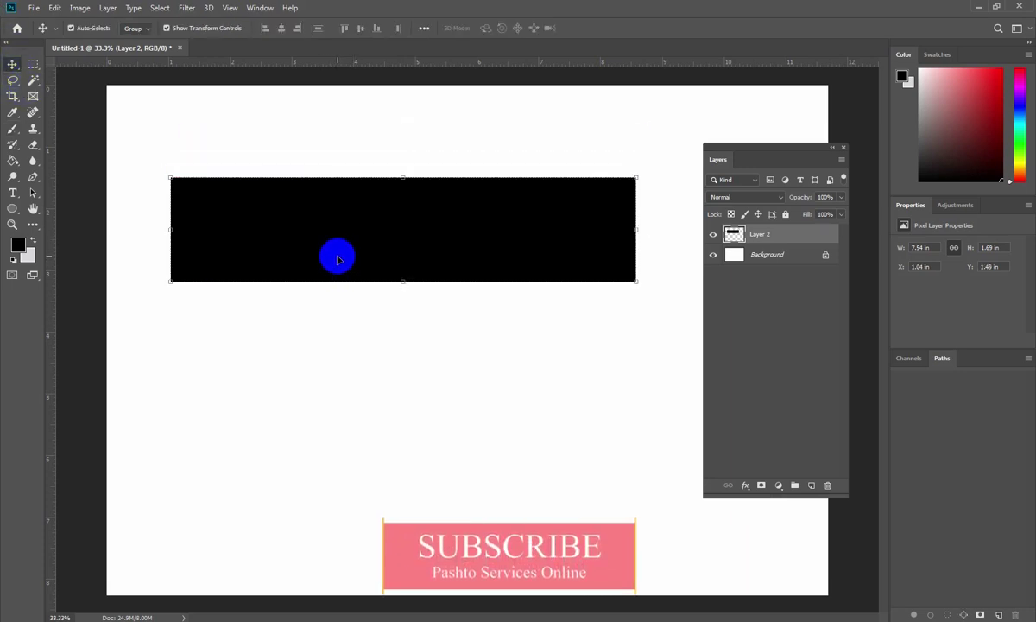
left_click_drag(291, 227, 302, 224)
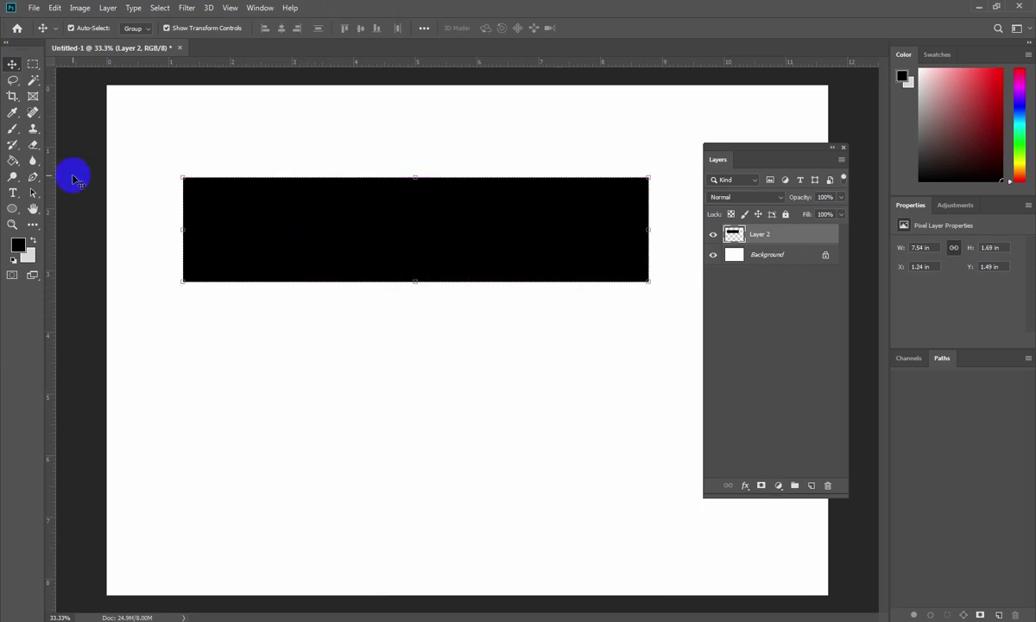
Swap the foreground and background colors, try light gray brush strokes on and below the black rectangle, and undo them
left_click(11, 132)
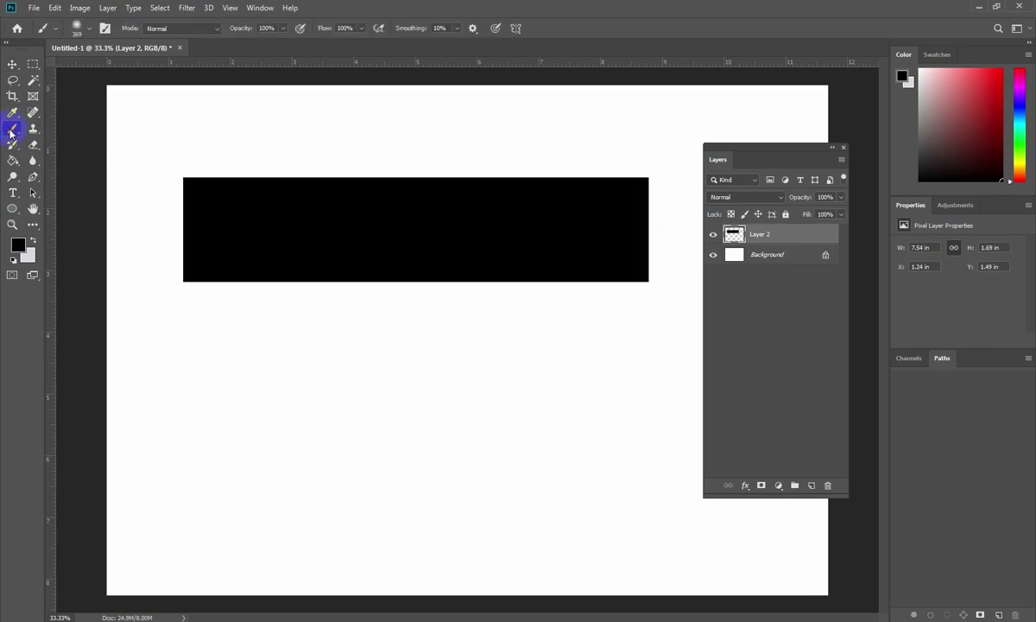
left_click(32, 243)
left_click_drag(255, 287, 248, 248)
key("ctrl+z")
mouse_move(250, 332)
left_mouse_down()
mouse_move(268, 350)
mouse_move(305, 327)
mouse_move(303, 377)
mouse_move(279, 373)
mouse_move(325, 382)
left_mouse_up()
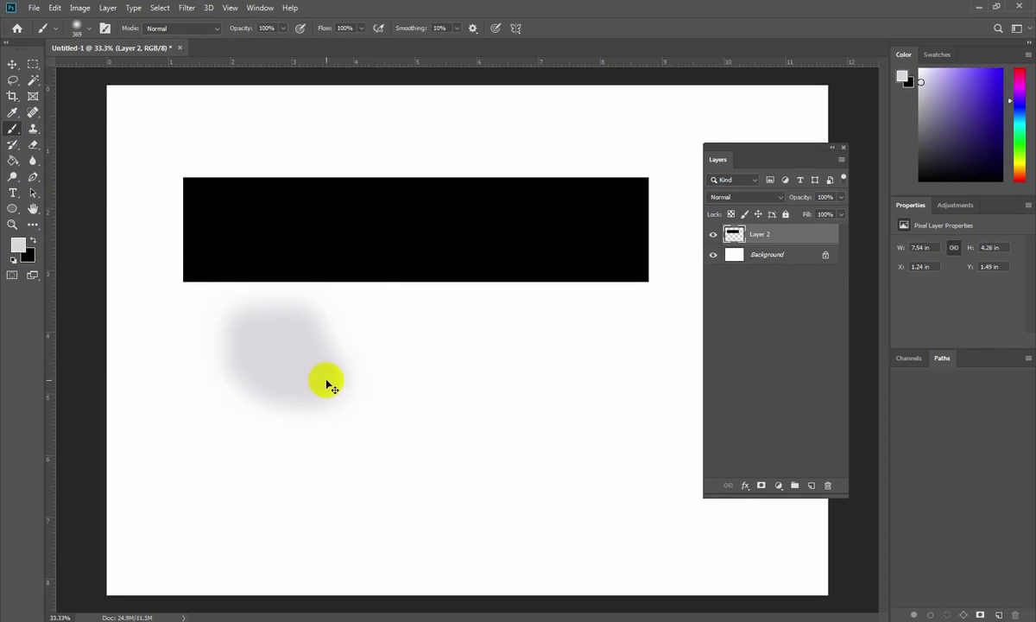
key("ctrl+z")
key("ctrl+z")
Lock Layer 2's transparent pixels, try a light gray brush dab on the rectangle's lower edge, and undo it
left_click(732, 214)
left_click(345, 280)
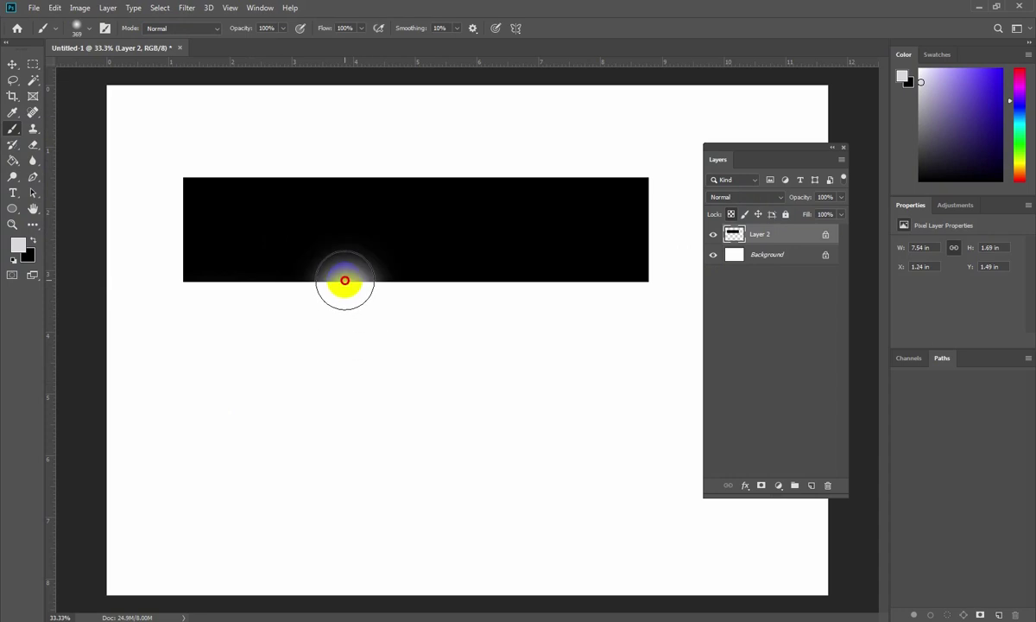
key("ctrl+z")
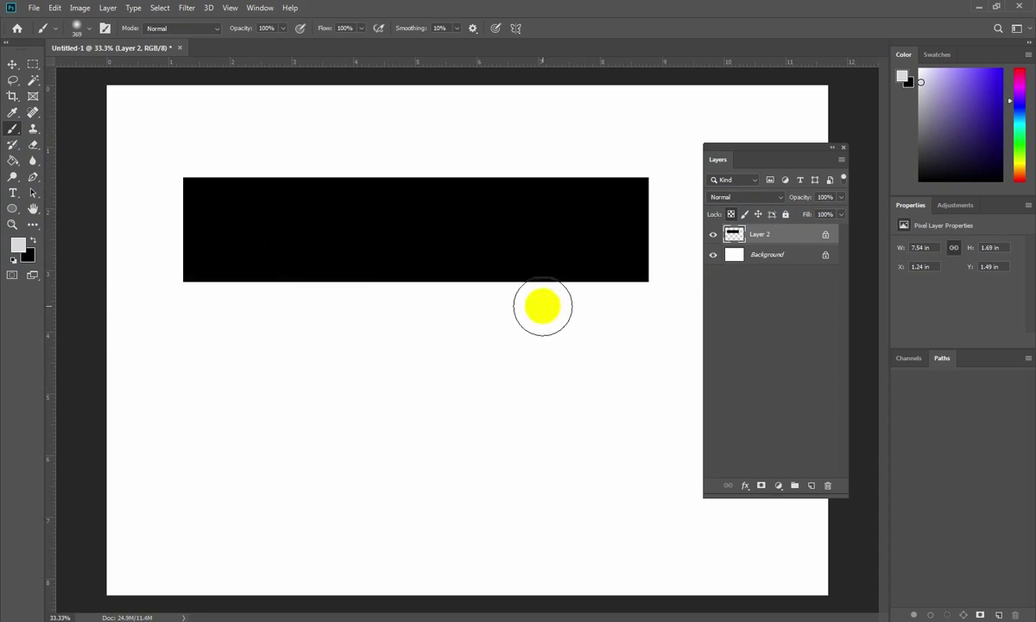
Set the foreground color to the deep blue #3116b9
left_click(18, 244)
left_click(743, 331)
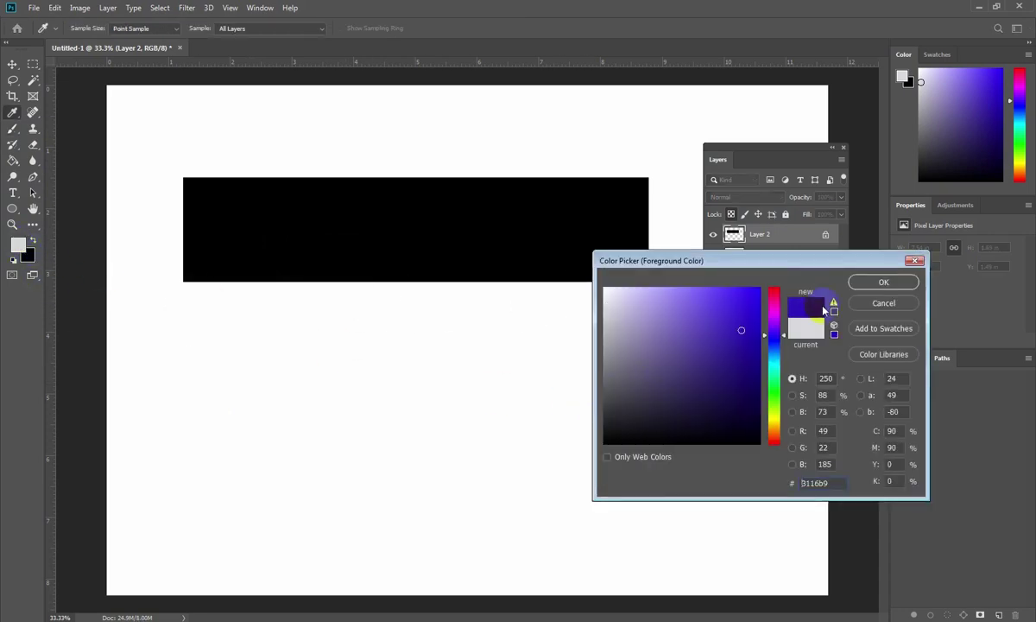
left_click(862, 282)
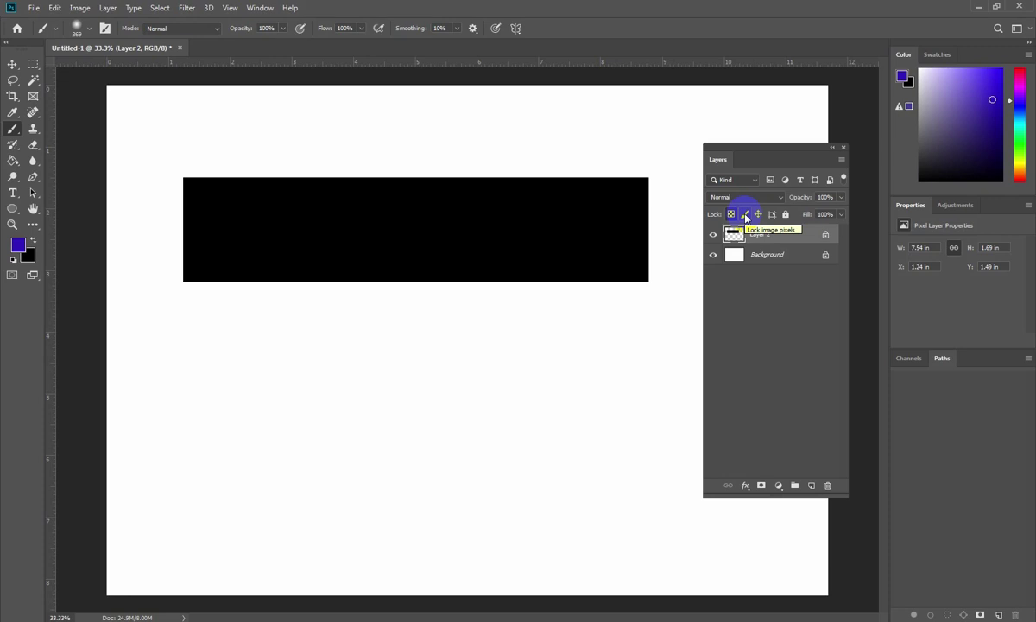
Lock Layer 2's image pixels instead of its transparent pixels, and try painting blue brush strokes over the black rectangle
left_click(744, 215)
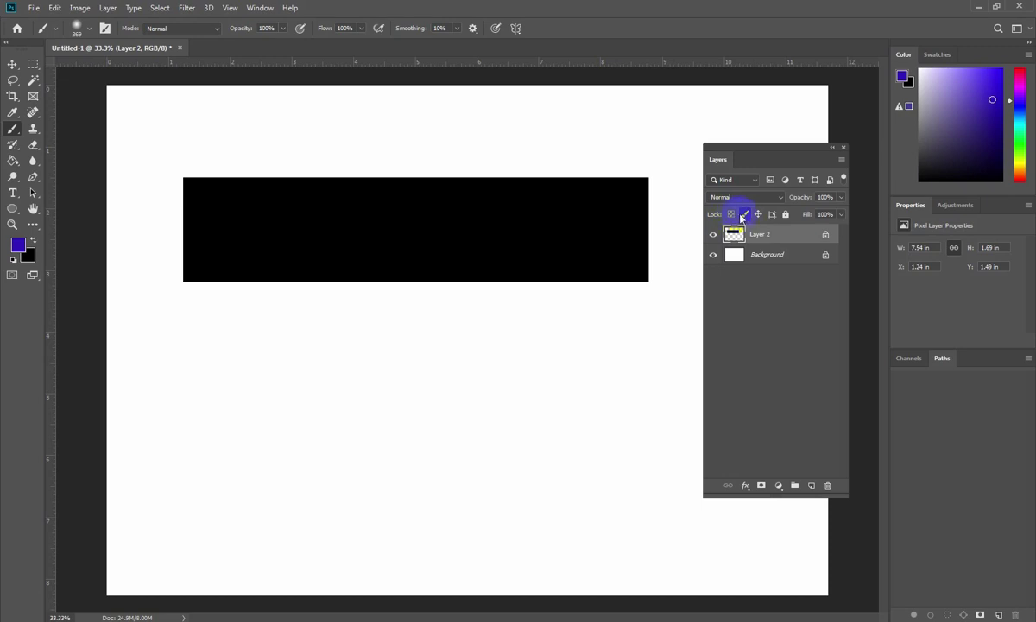
left_click(242, 186)
mouse_move(243, 185)
left_mouse_down()
mouse_move(371, 218)
mouse_move(269, 218)
mouse_move(270, 289)
left_mouse_up()
left_click(201, 171)
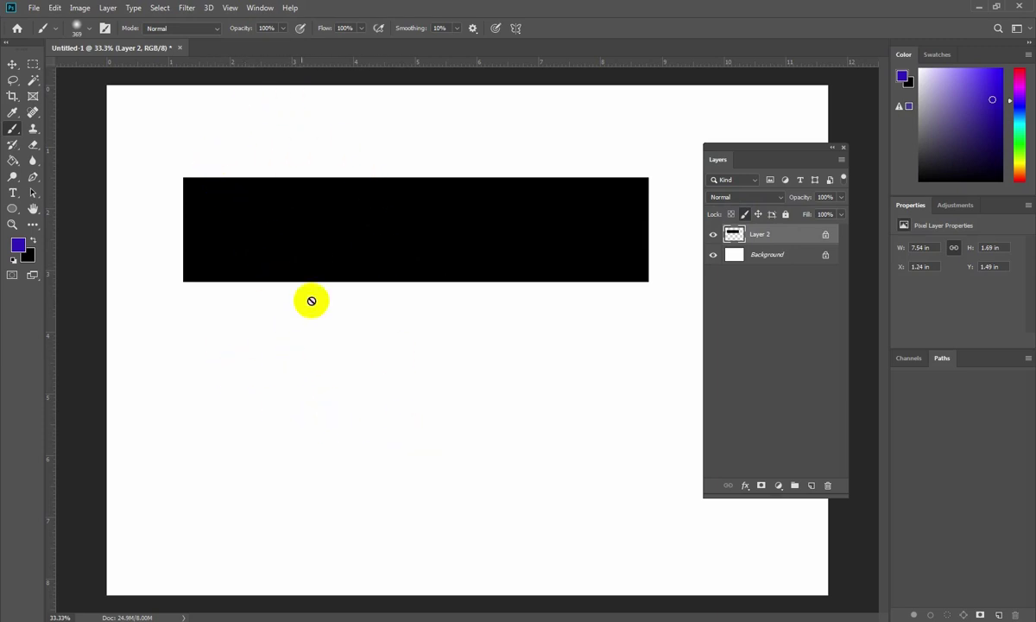
Move Layer 2's black rectangle to about X 1.65 in, Y 1.84 in, and try painting on it with the Brush tool
key("v")
mouse_move(319, 242)
left_mouse_down()
mouse_move(311, 215)
mouse_move(335, 268)
mouse_move(290, 279)
mouse_move(347, 272)
mouse_move(339, 272)
left_mouse_up()
left_click(12, 111)
left_click(12, 128)
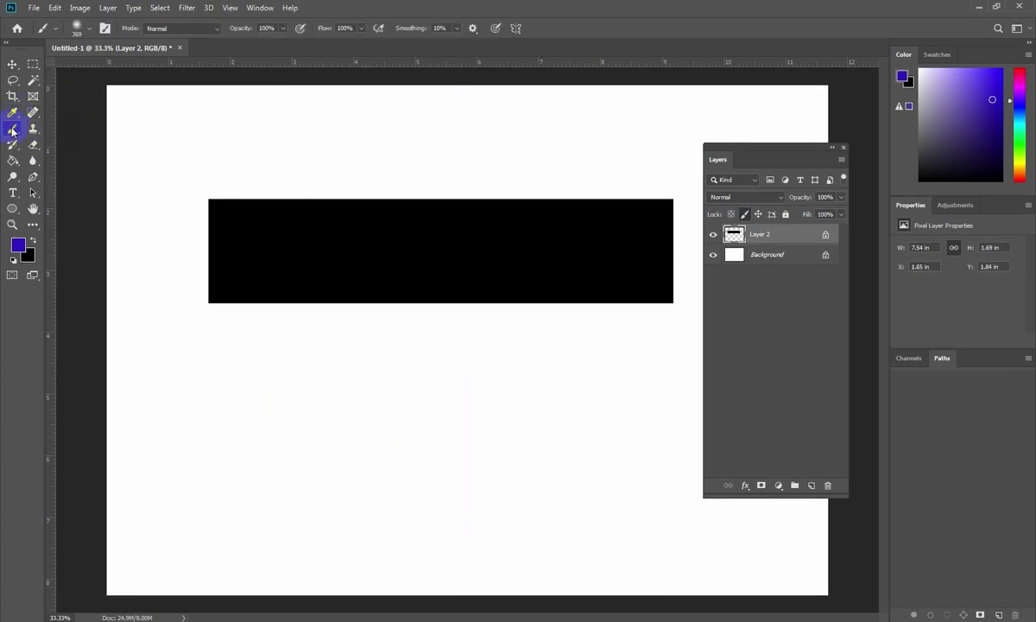
left_click(307, 219)
left_click(508, 236)
left_click(283, 238)
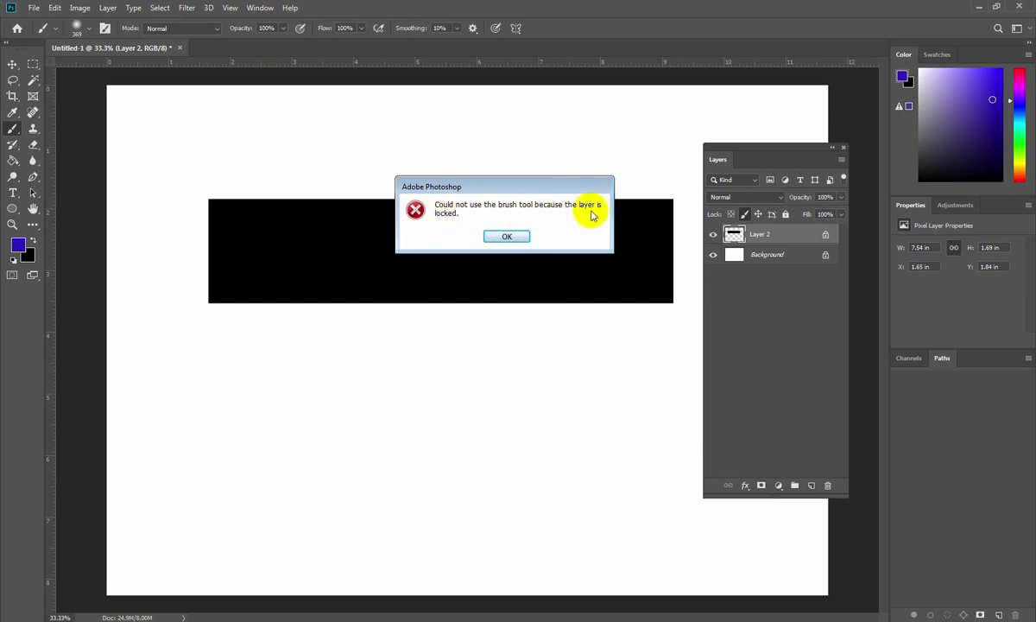
left_click(506, 237)
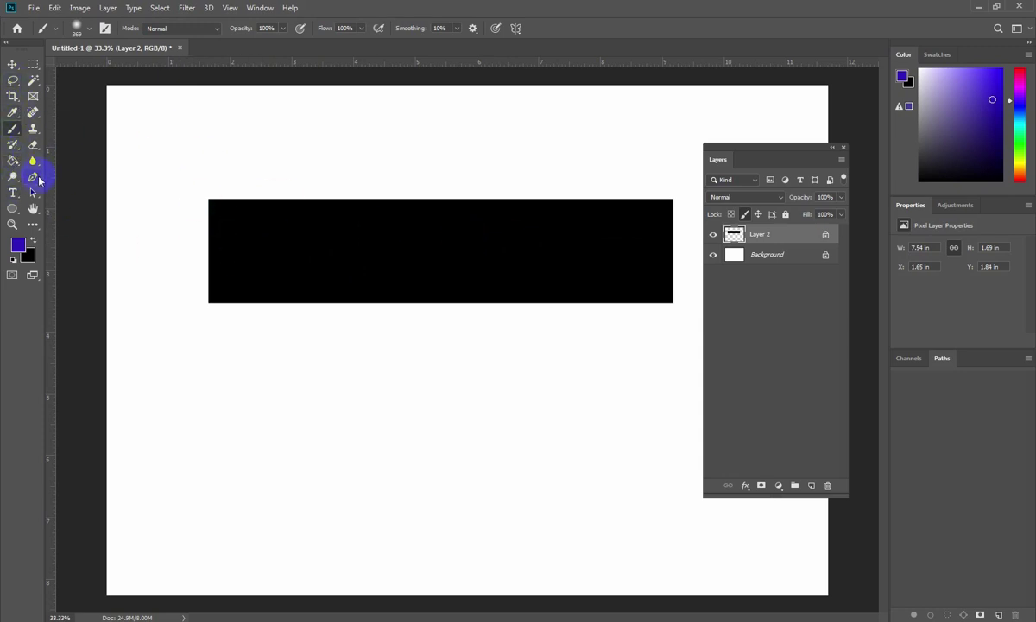
Draw a closed curved freeform path with the Pen tool across the black rectangle and convert it into a selection
left_click(33, 177)
left_click(300, 259)
left_click_drag(381, 231, 428, 212)
left_click_drag(485, 228, 489, 268)
left_click_drag(481, 287, 467, 338)
mouse_move(515, 330)
left_mouse_down()
mouse_move(538, 313)
mouse_move(551, 263)
left_mouse_up()
mouse_move(510, 188)
left_mouse_down()
mouse_move(518, 182)
mouse_move(601, 236)
mouse_move(597, 324)
left_mouse_up()
left_click_drag(548, 373, 446, 410)
left_click_drag(316, 409, 281, 339)
mouse_move(245, 289)
left_mouse_down()
mouse_move(234, 256)
mouse_move(289, 245)
left_mouse_up()
left_click(309, 261)
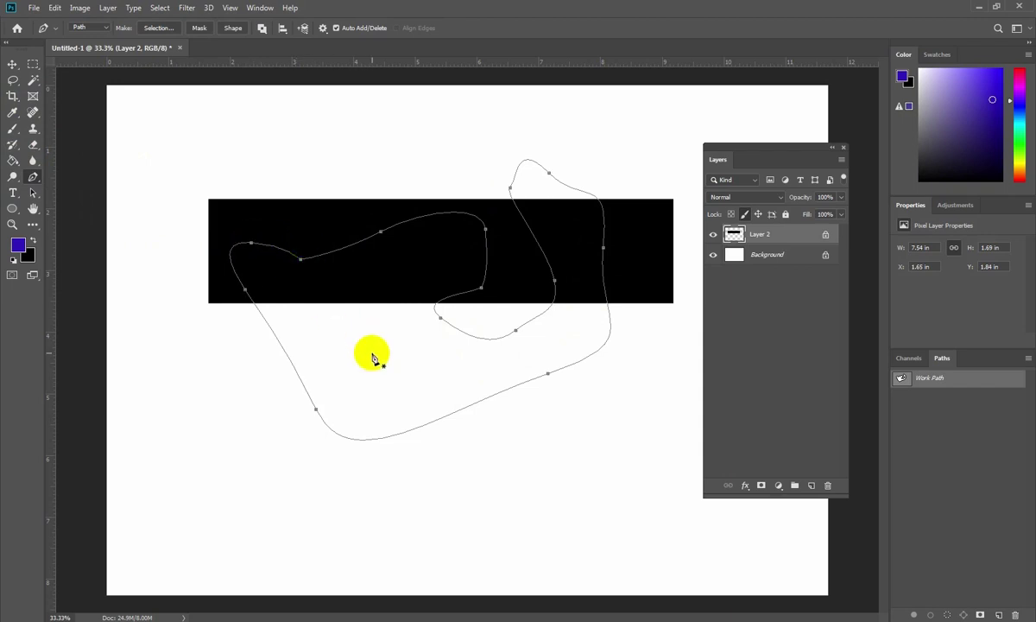
key("Return")
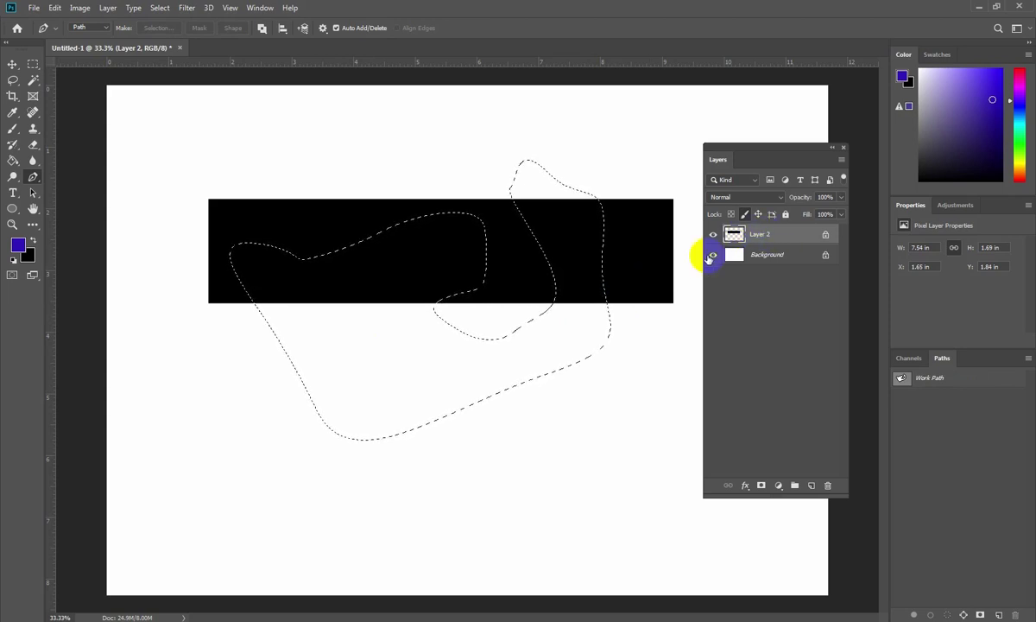
Try adding a blue #3116b9 solid color fill layer from the selection, and cancel it
left_click(779, 486)
left_click(803, 271)
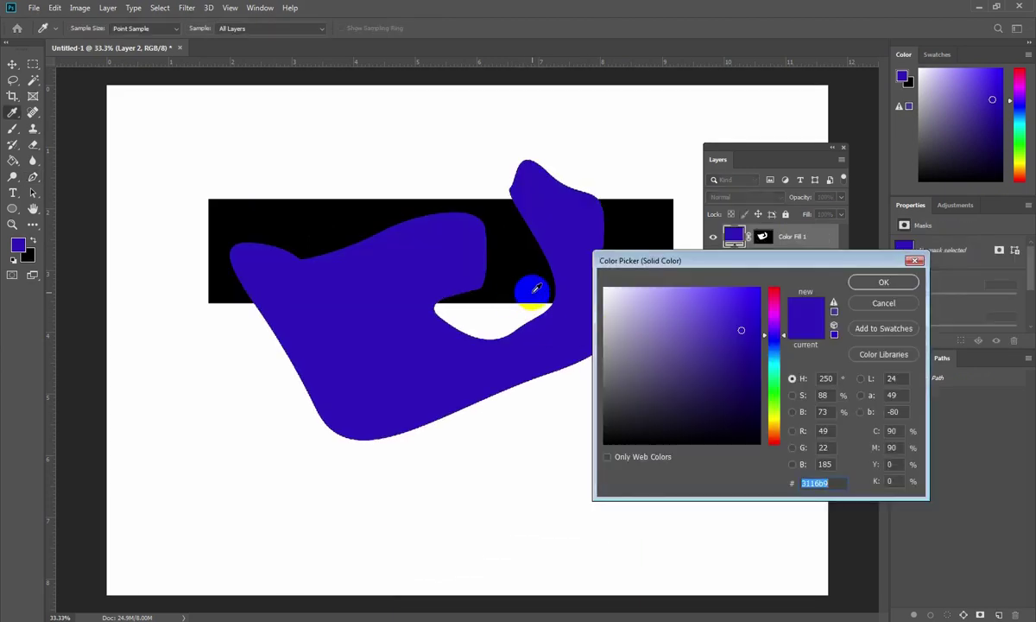
left_click(885, 303)
key("p")
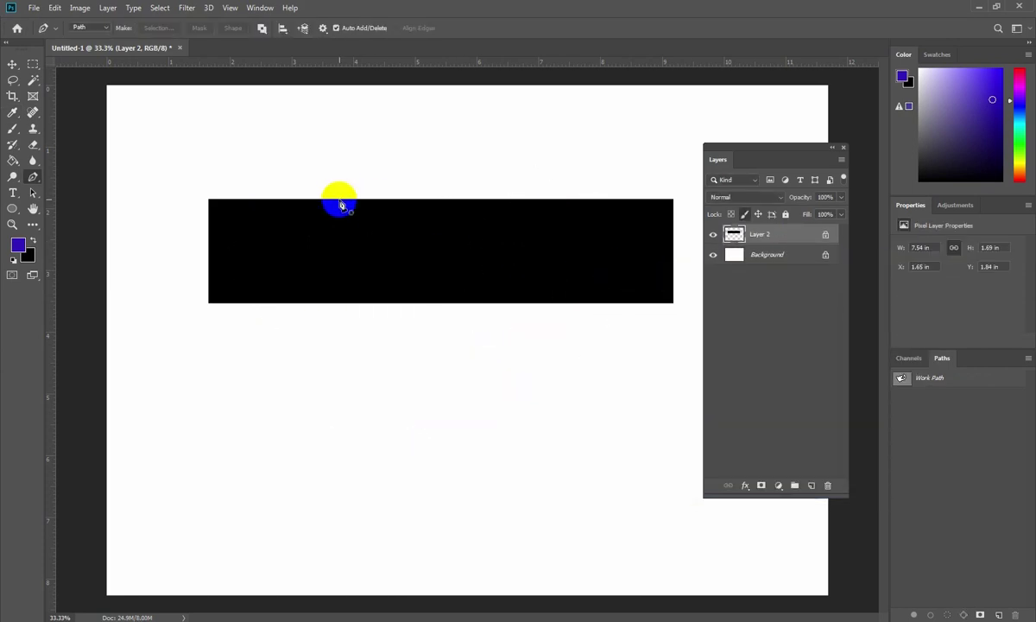
left_click(365, 314)
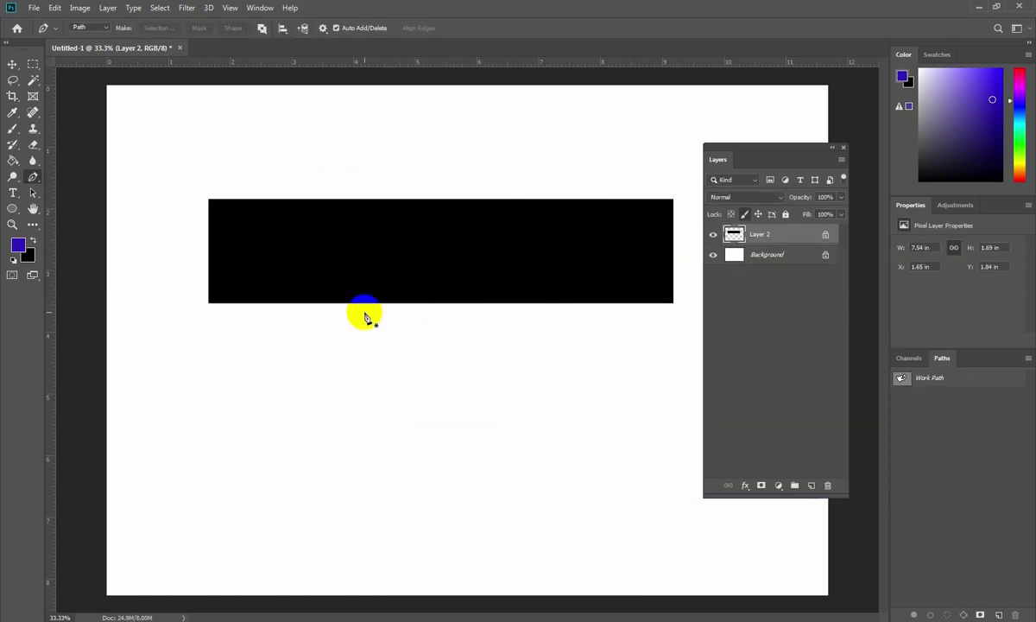
Move the black rectangle horizontally with the Move tool to about X 1.37 in, Y 1.84 in
left_click(13, 64)
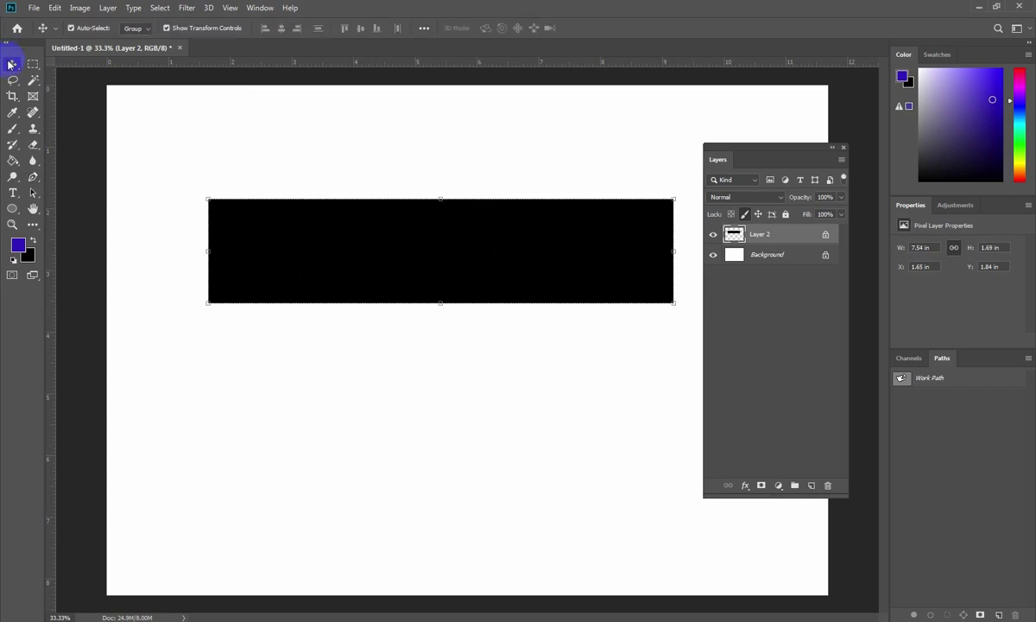
left_click(354, 307)
left_click(694, 257)
left_click_drag(490, 226, 449, 224)
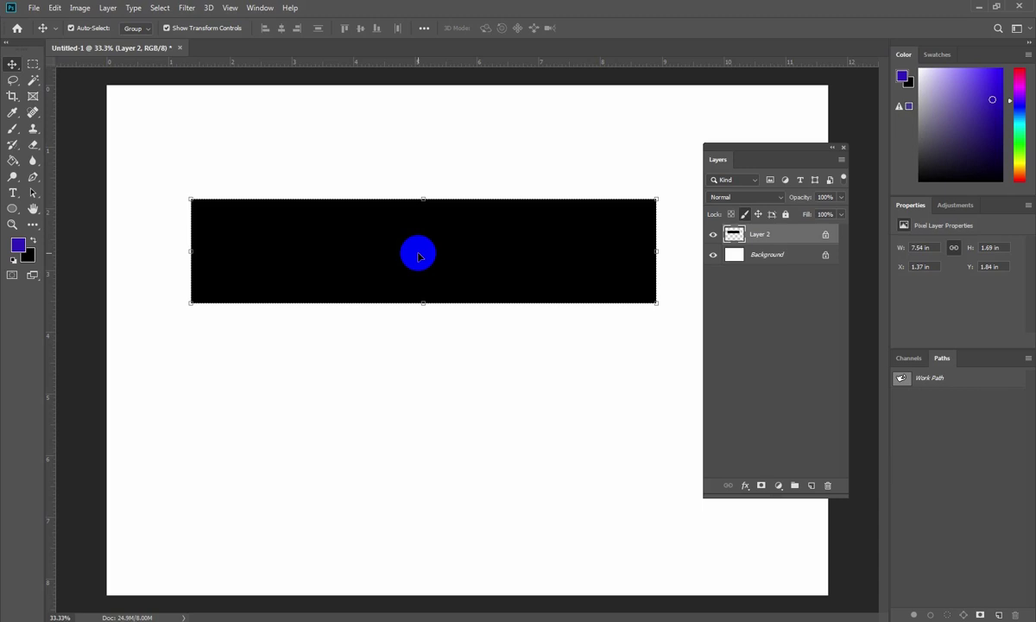
Lock Layer 2's position in addition to its image pixels, and try to move the black rectangle
left_click(744, 214)
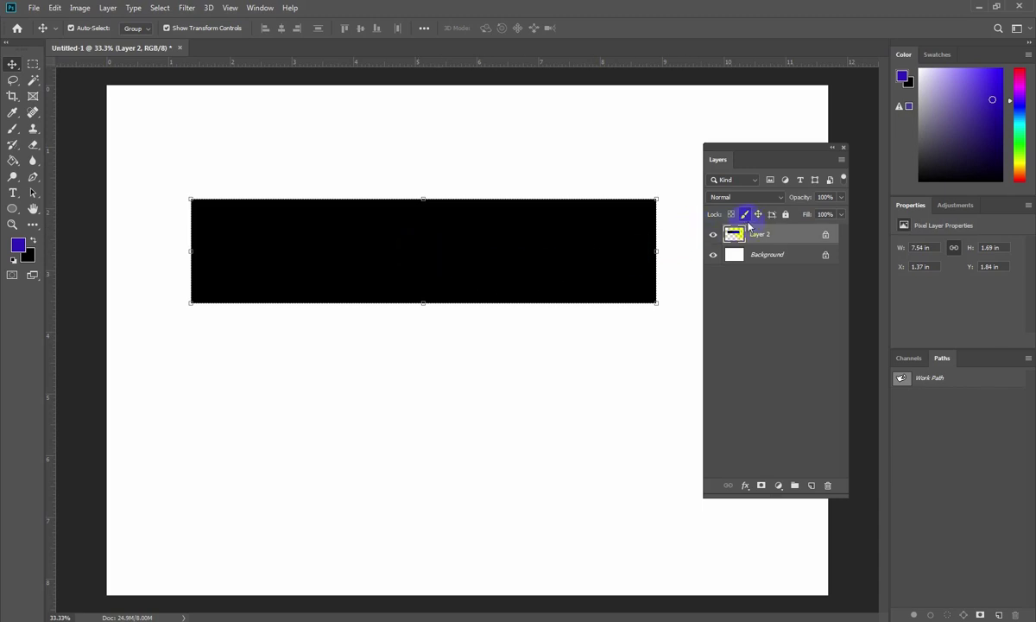
left_click(757, 235)
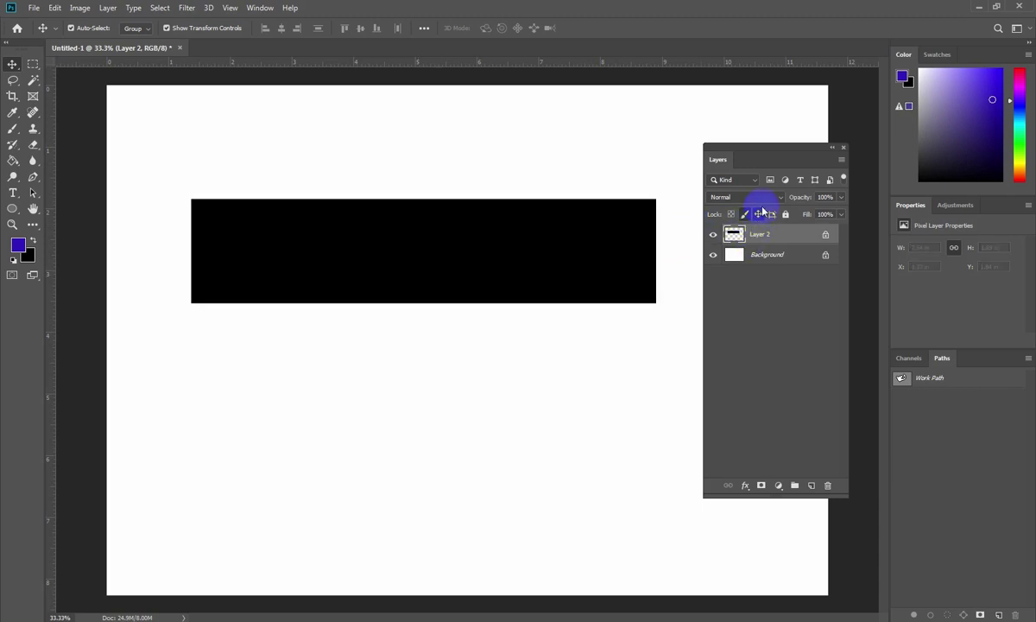
left_click_drag(400, 248, 572, 187)
left_click_drag(415, 262, 494, 255)
left_click_drag(301, 232, 425, 240)
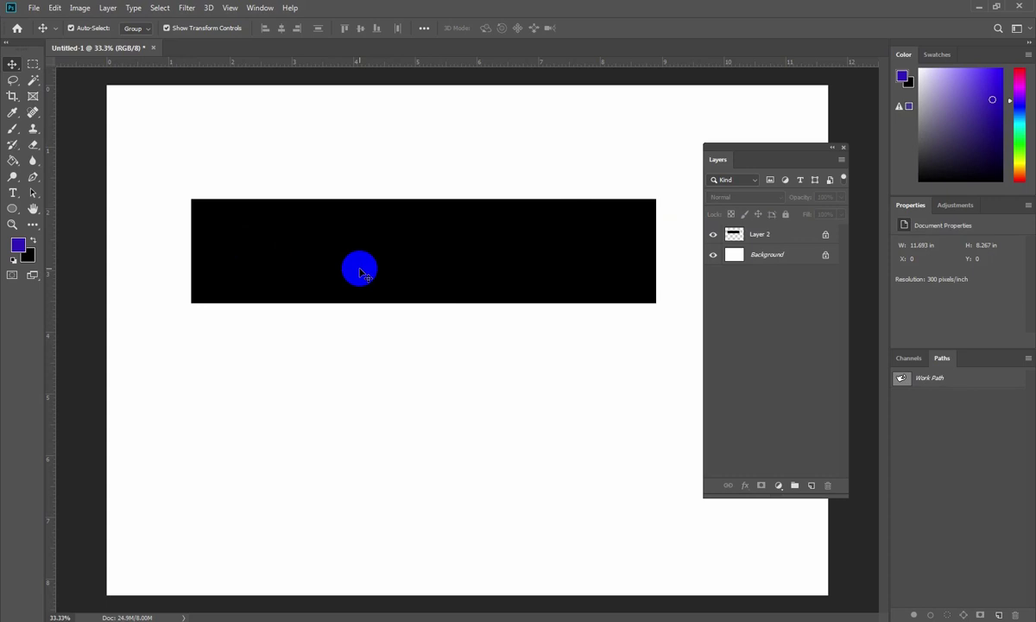
left_click(318, 263)
Lock Layer 2 completely with the lock-all option and try to move its rectangle on the canvas
left_click(769, 242)
left_click(779, 234)
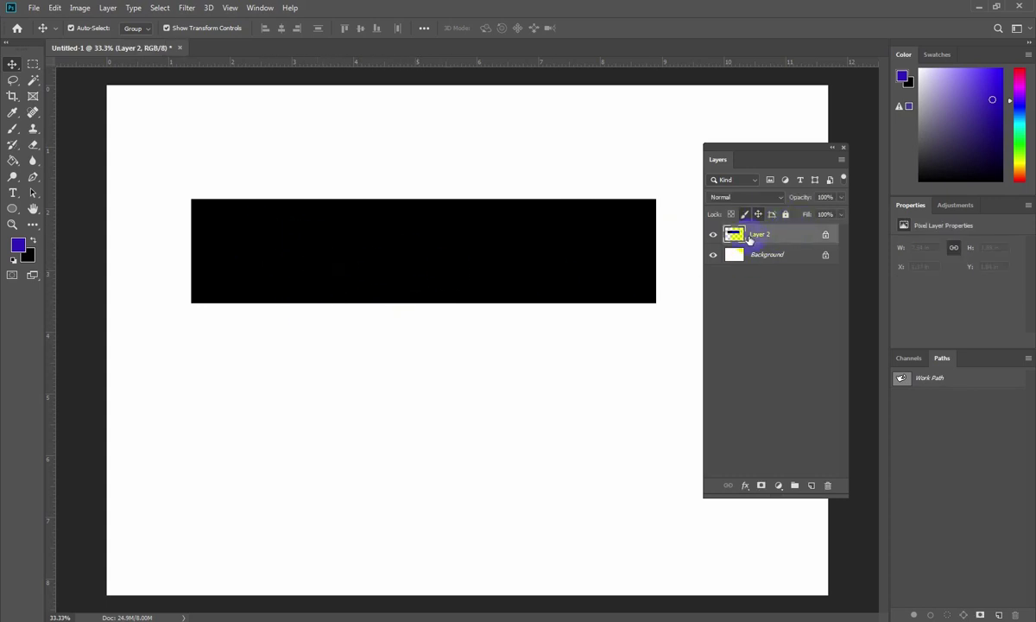
left_click(785, 215)
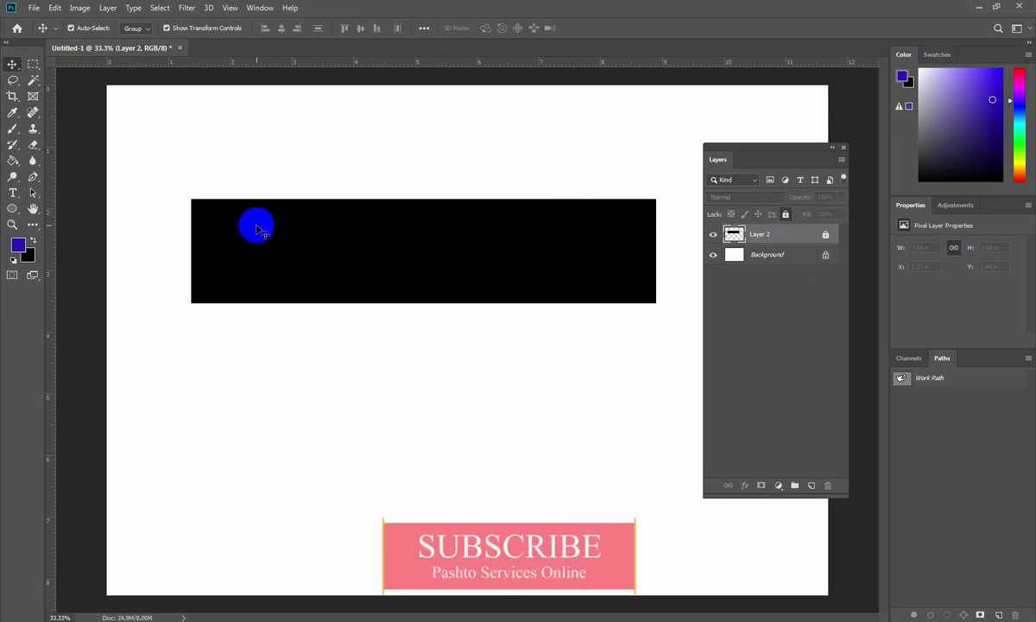
left_click_drag(219, 127, 199, 190)
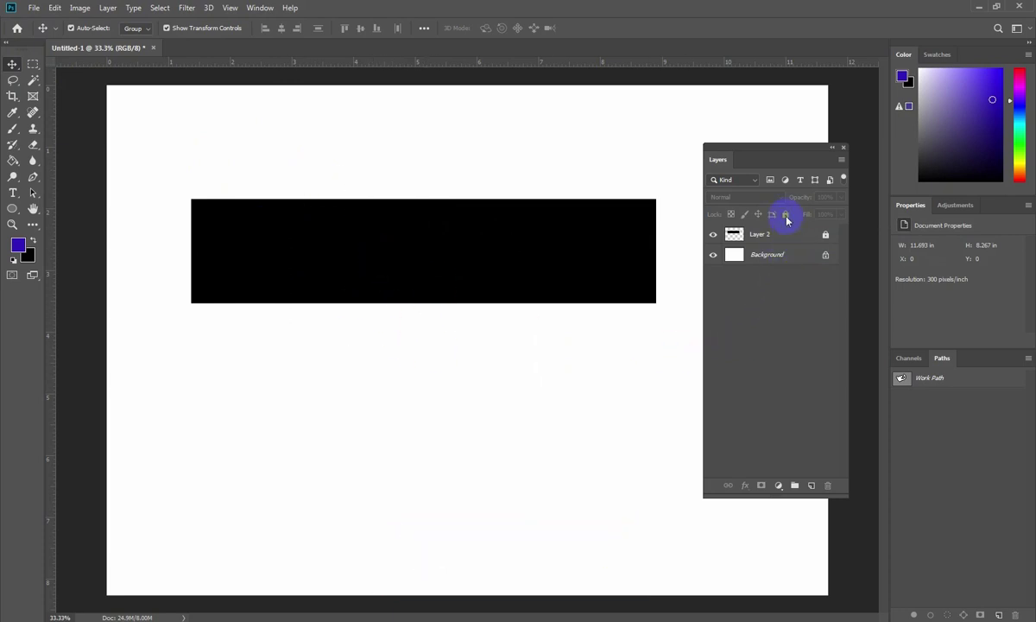
Remove all locks from Layer 2 and choose Normal as its blend mode
left_click(802, 237)
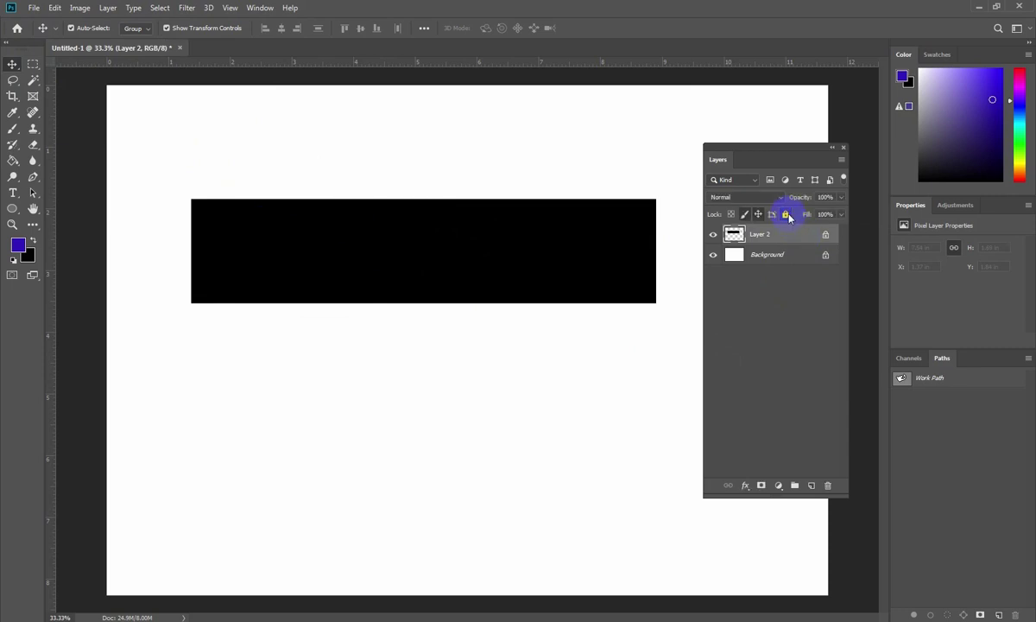
left_click(757, 215)
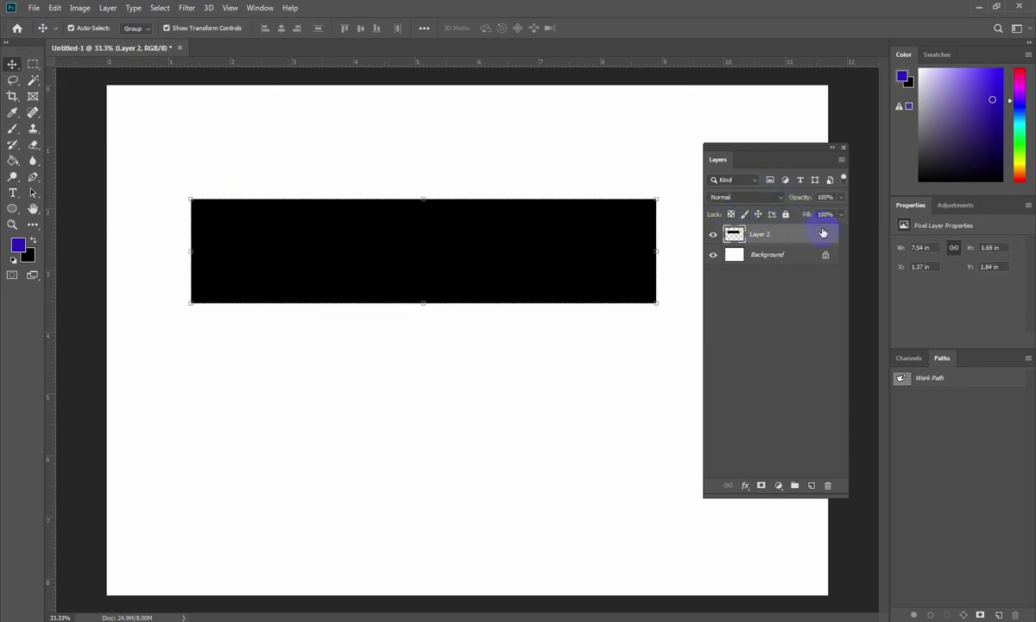
left_click(713, 198)
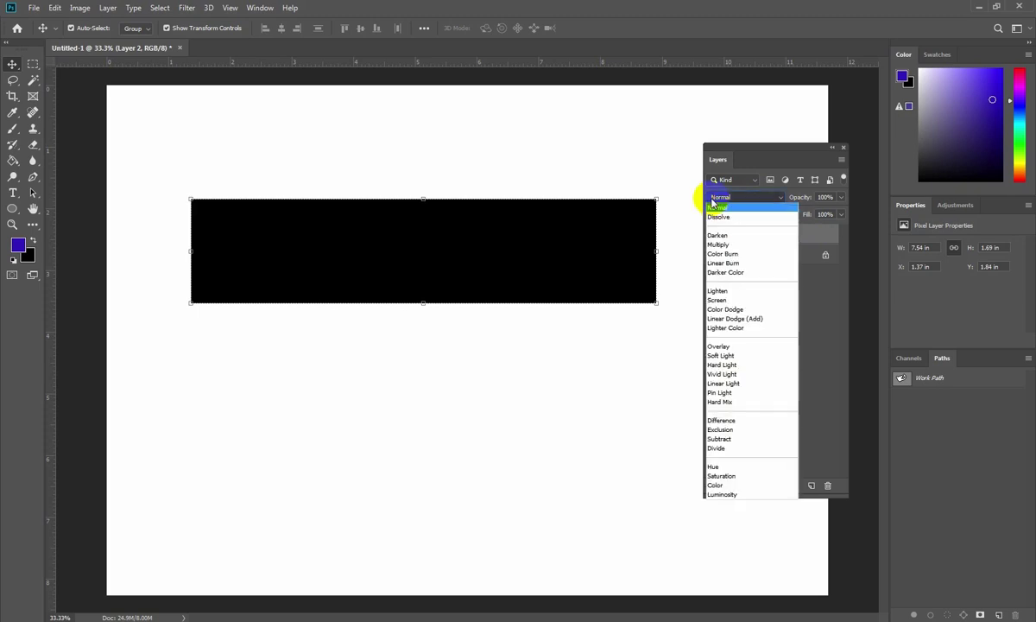
left_click(714, 207)
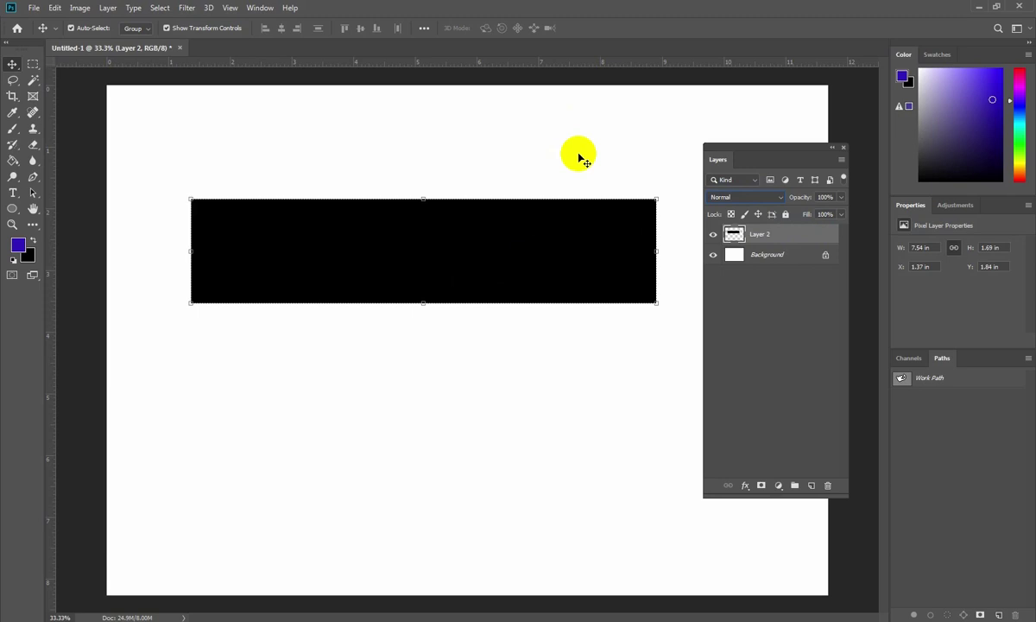
left_click(579, 155)
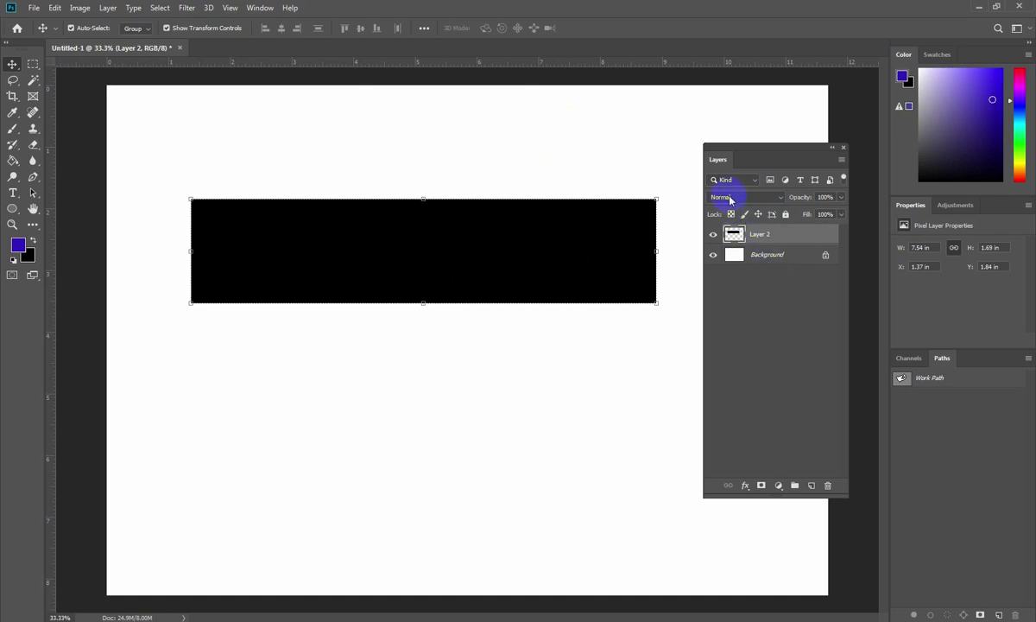
Delete Layer 2 and open the strawberries, ship telegraph and fruit bowl photos together from the Unsplash folder
key("Delete")
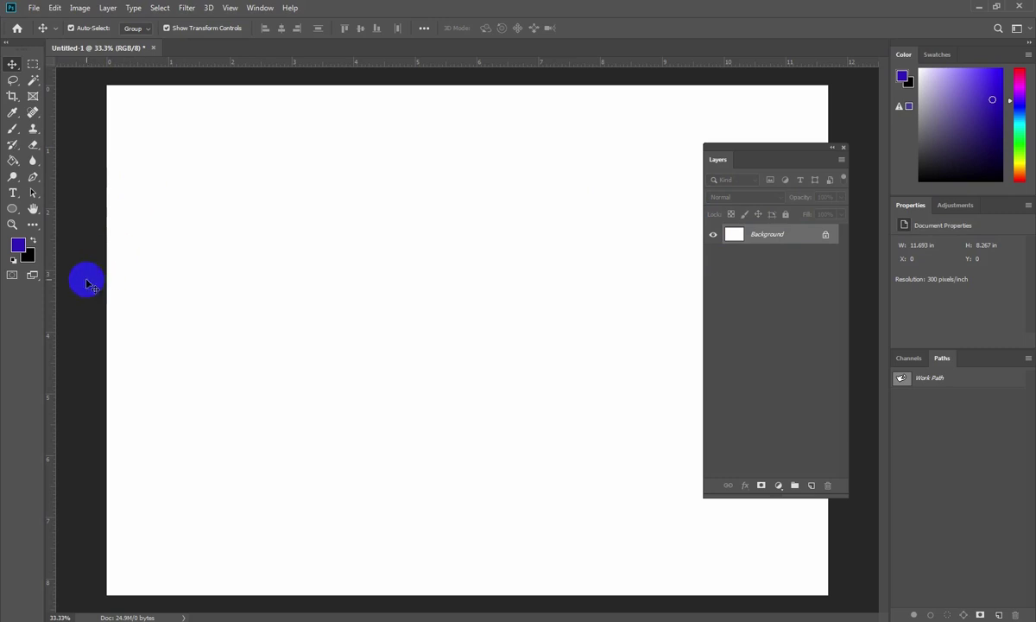
left_click(37, 8)
left_click(26, 28)
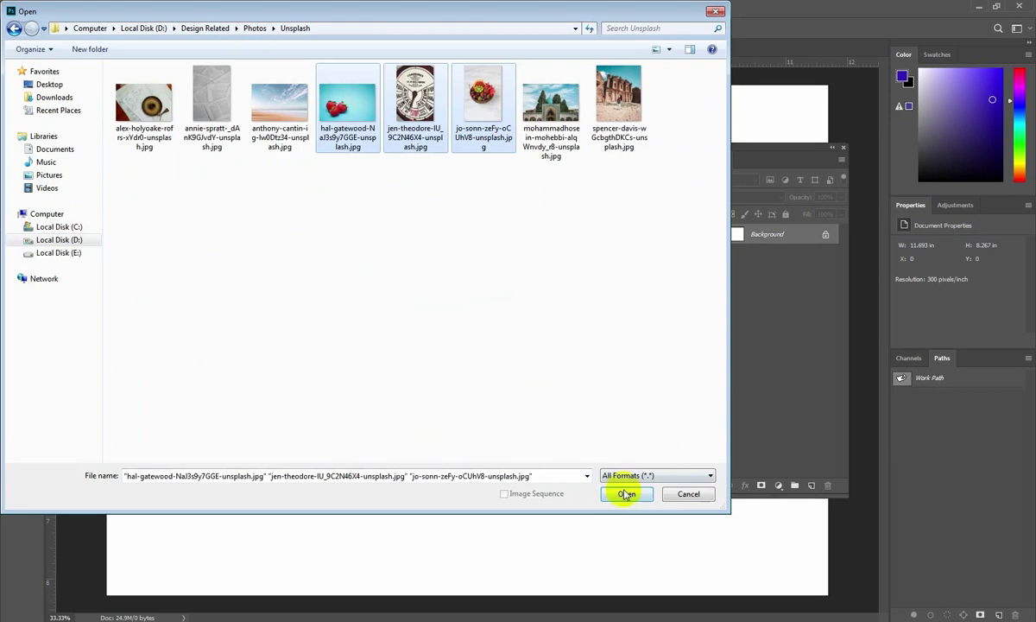
left_click(625, 493)
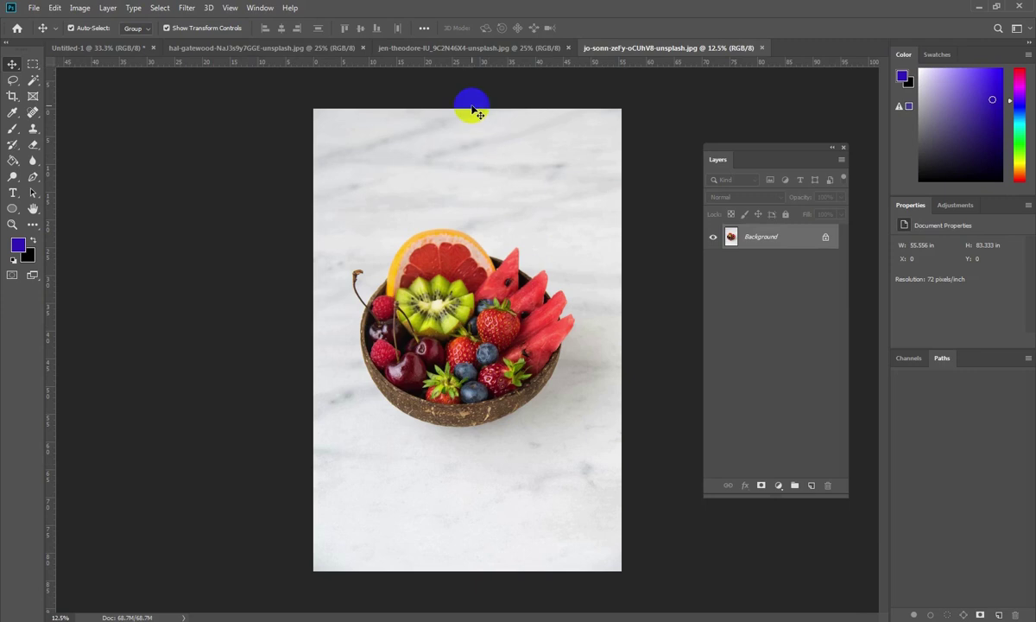
Copy the ship telegraph photo into the fruit bowl document as a new layer placed at about X 11.56 in, Y 6.33 in
left_click(440, 48)
left_click(293, 50)
left_click(460, 47)
left_click(283, 50)
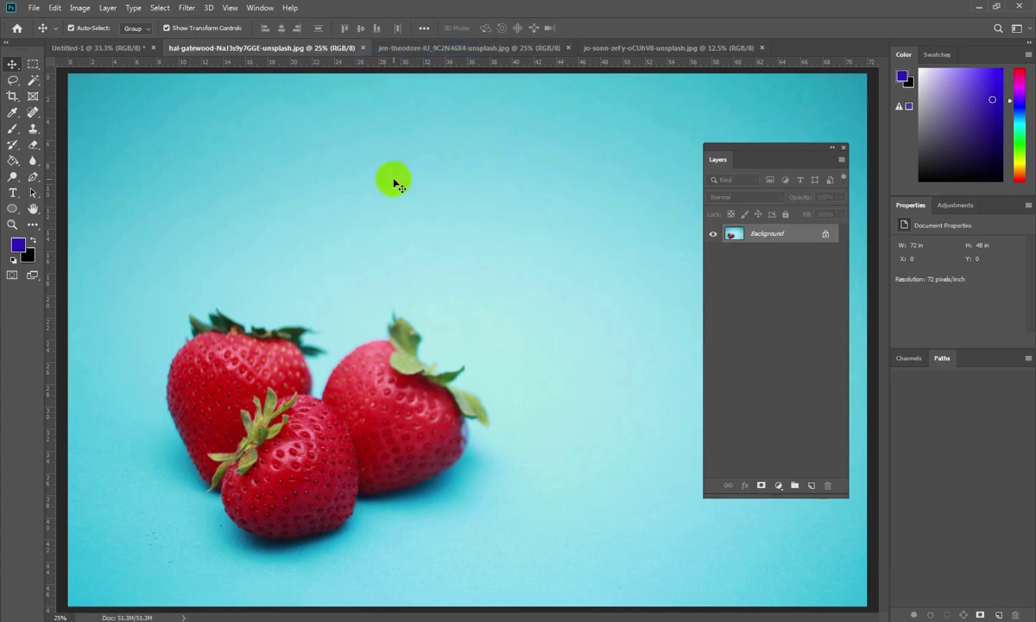
left_click(659, 49)
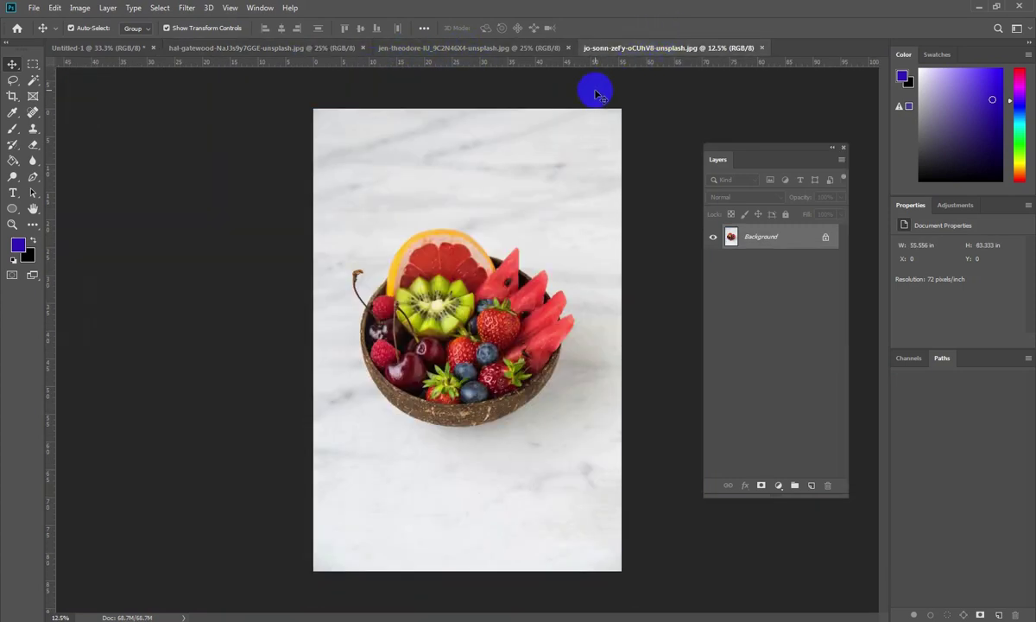
left_click(278, 49)
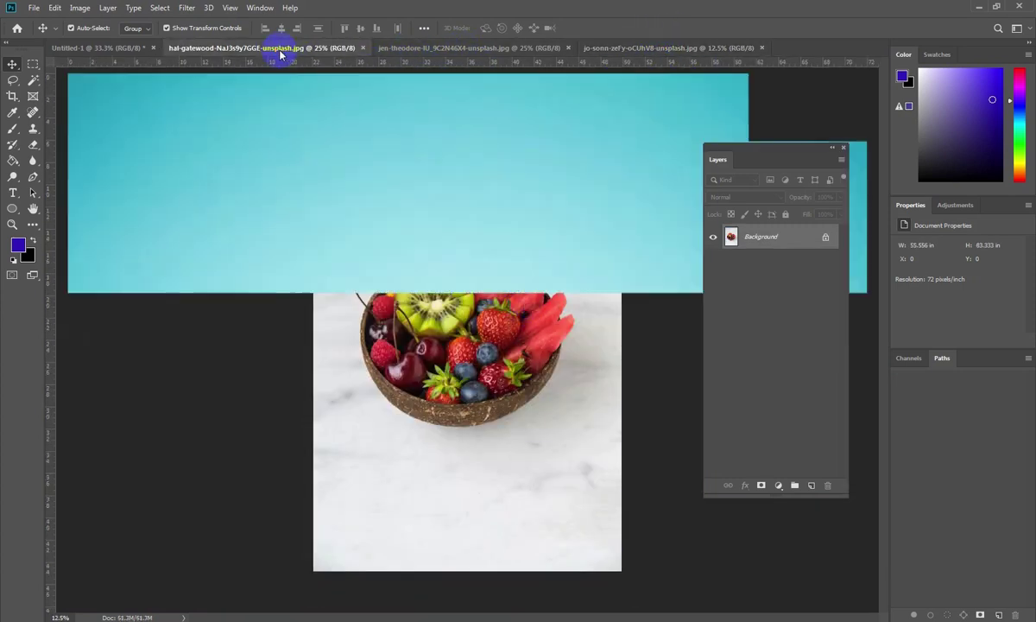
left_click(419, 46)
left_click_drag(409, 263, 458, 326)
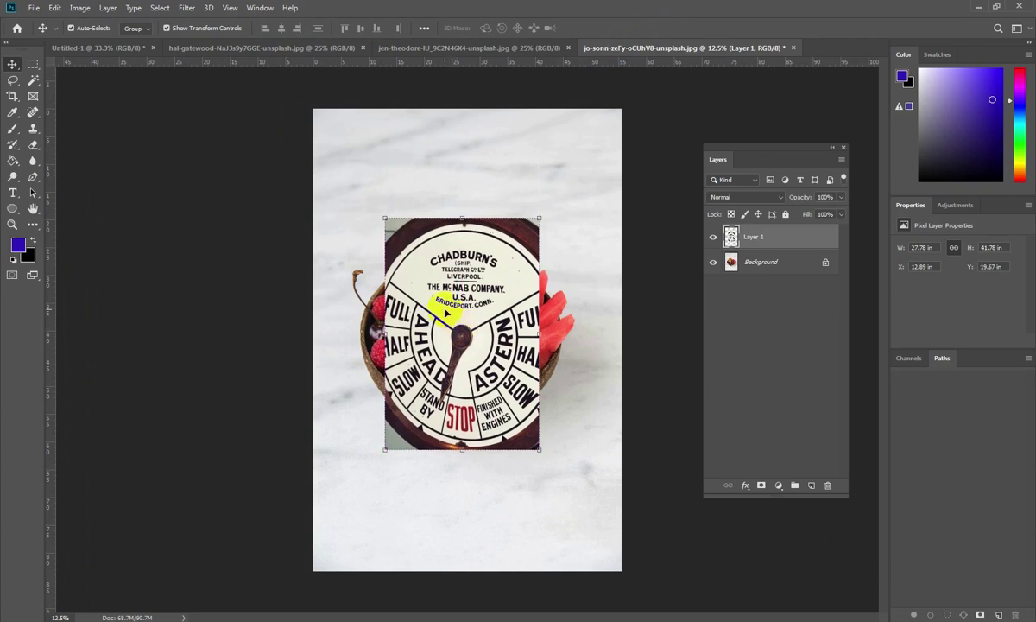
left_click_drag(462, 310, 454, 238)
Set the blend mode of the ship telegraph layer to Dissolve and inspect the dial's lettering up close
left_click(729, 197)
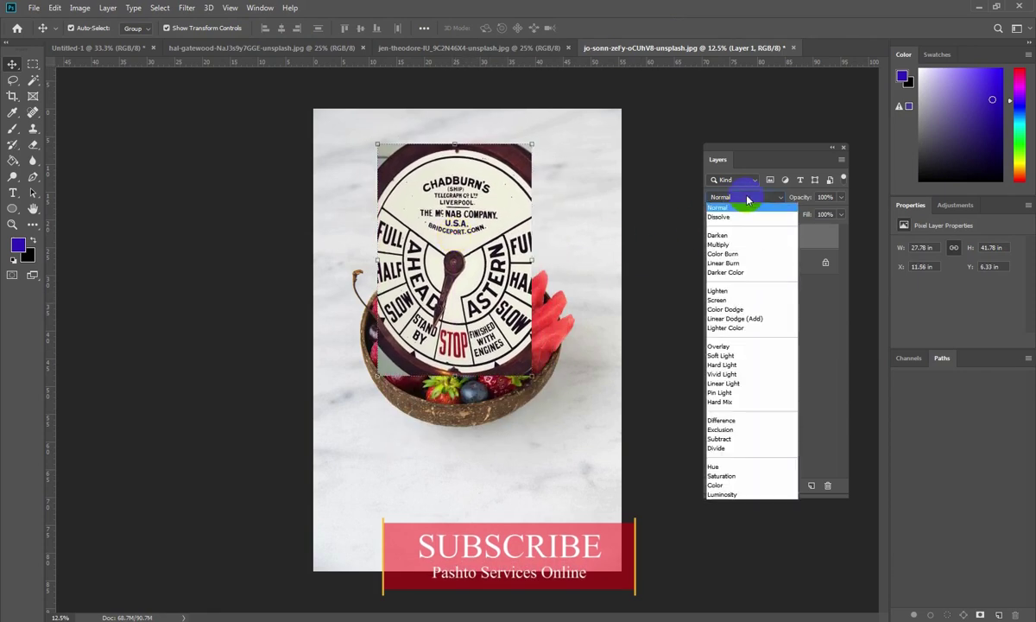
left_click(742, 217)
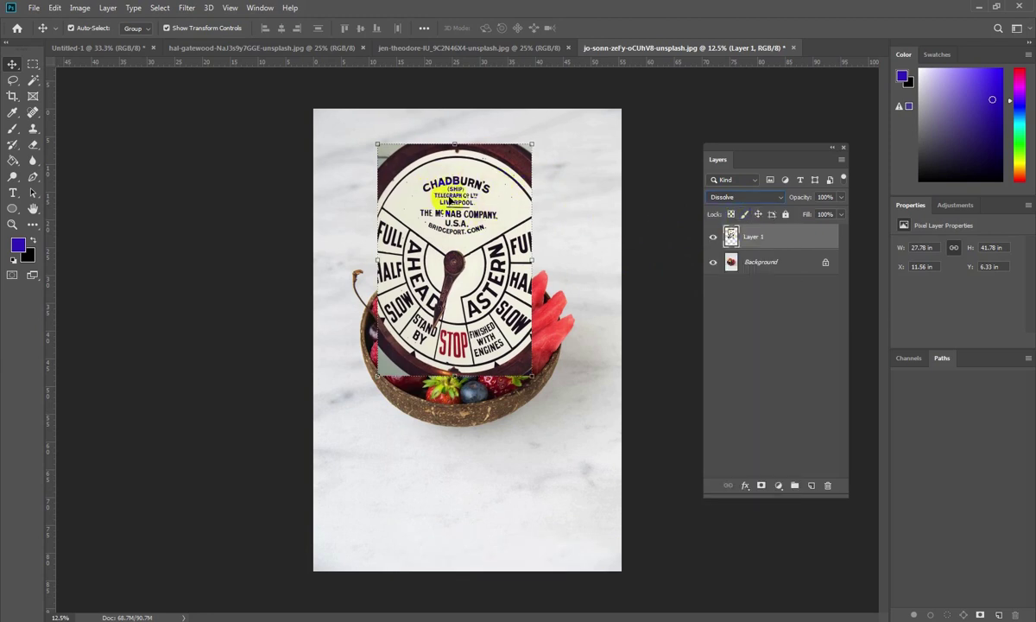
left_click_drag(409, 158, 551, 273)
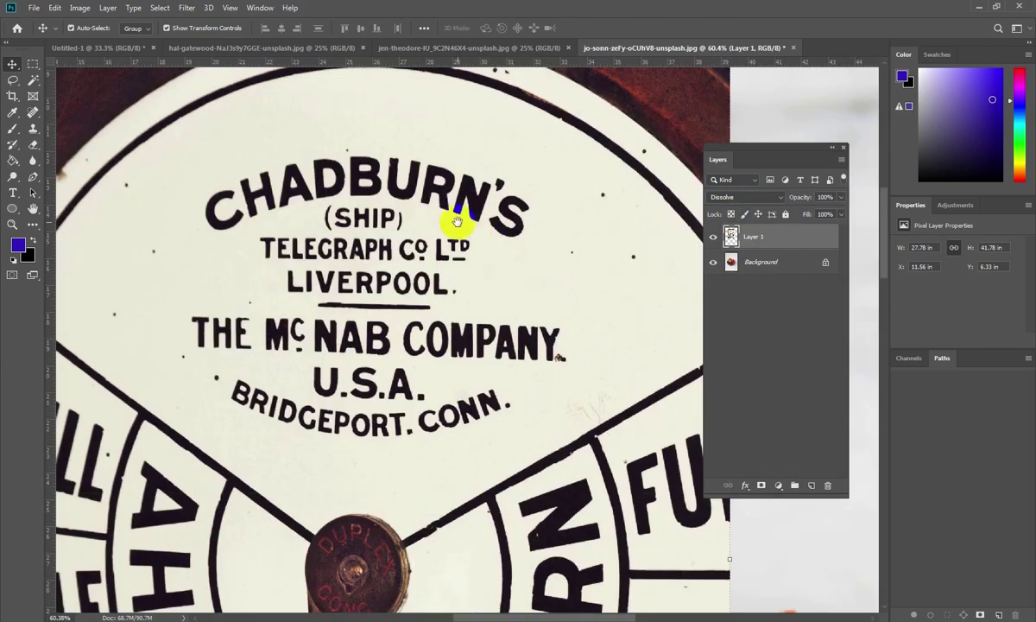
Lower the Dissolve layer's opacity to 23% while close on the dial's lettering, and view the speckled effect over the whole fruit bowl photo
left_click_drag(473, 209, 569, 285)
left_click_drag(533, 242, 426, 339)
left_click_drag(366, 265, 473, 277)
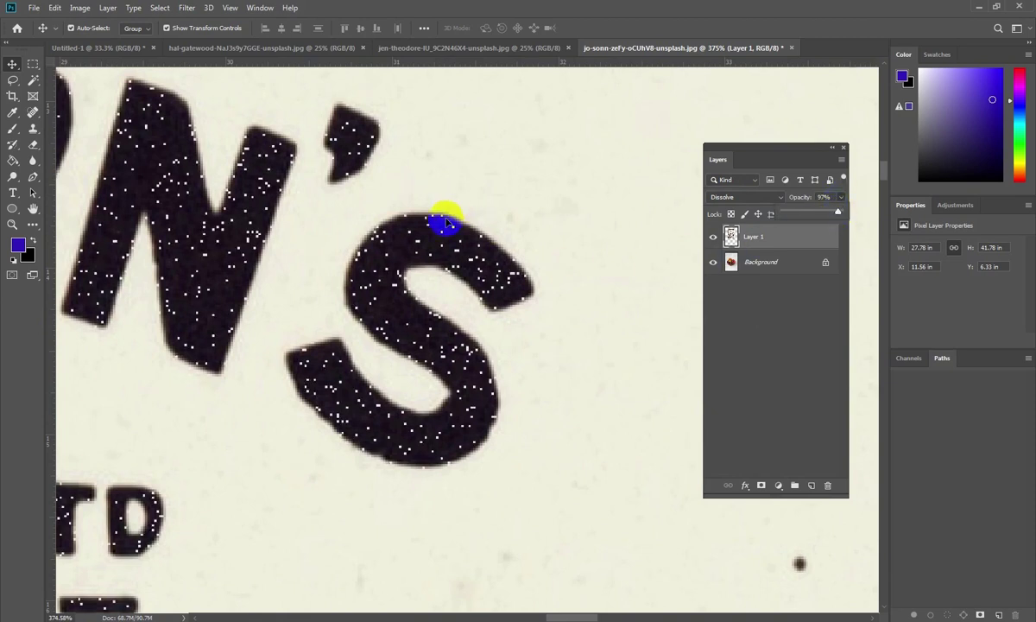
left_click_drag(836, 214, 778, 225)
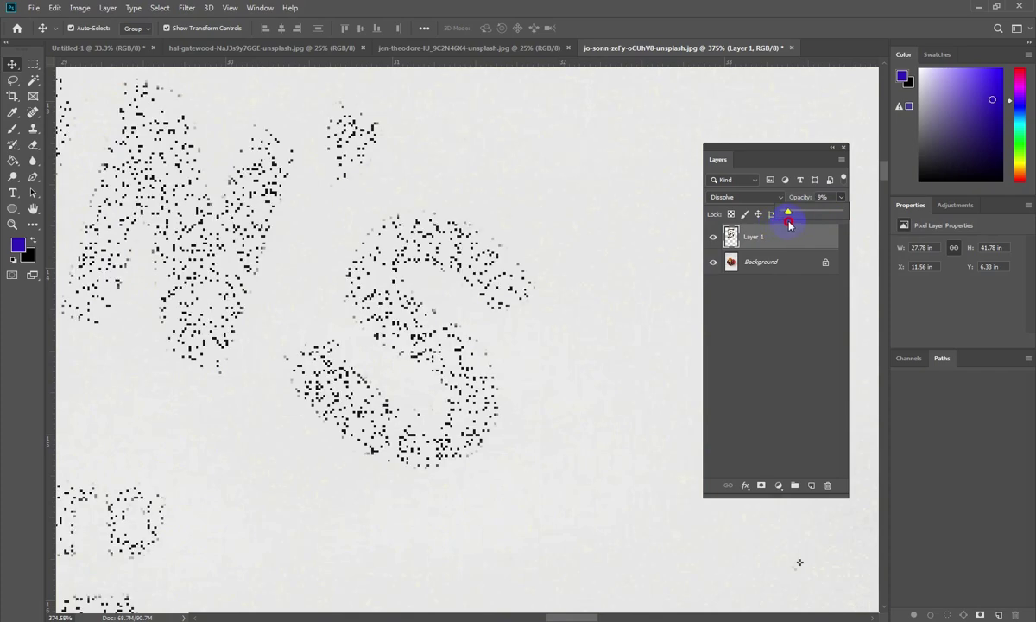
left_click_drag(793, 221, 797, 221)
key("ctrl+minus")
key("ctrl+minus")
key("ctrl+minus")
key("ctrl+minus")
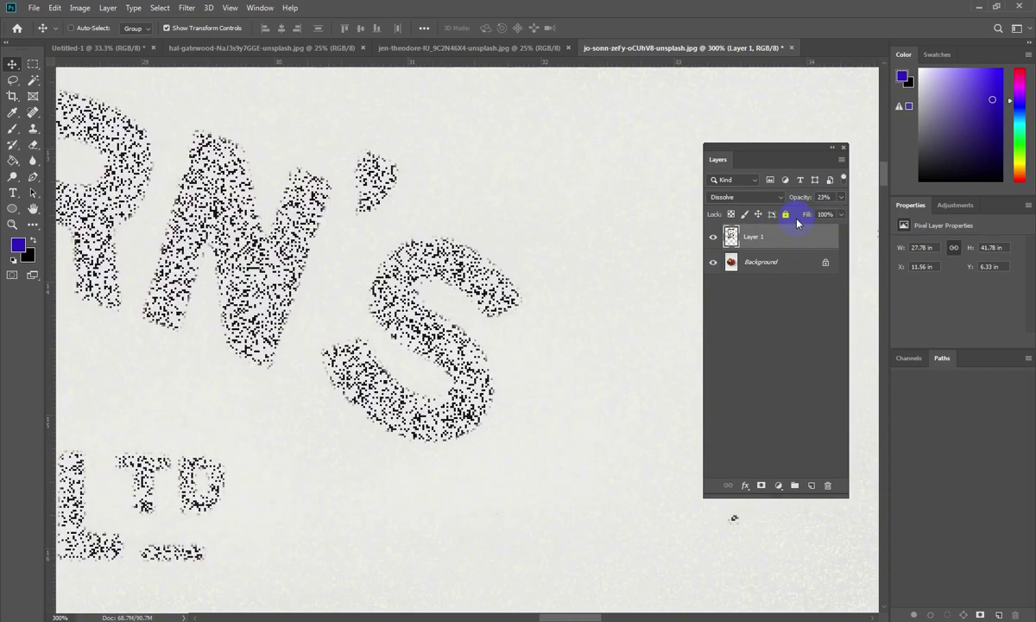
key("ctrl+minus")
key("ctrl+minus")
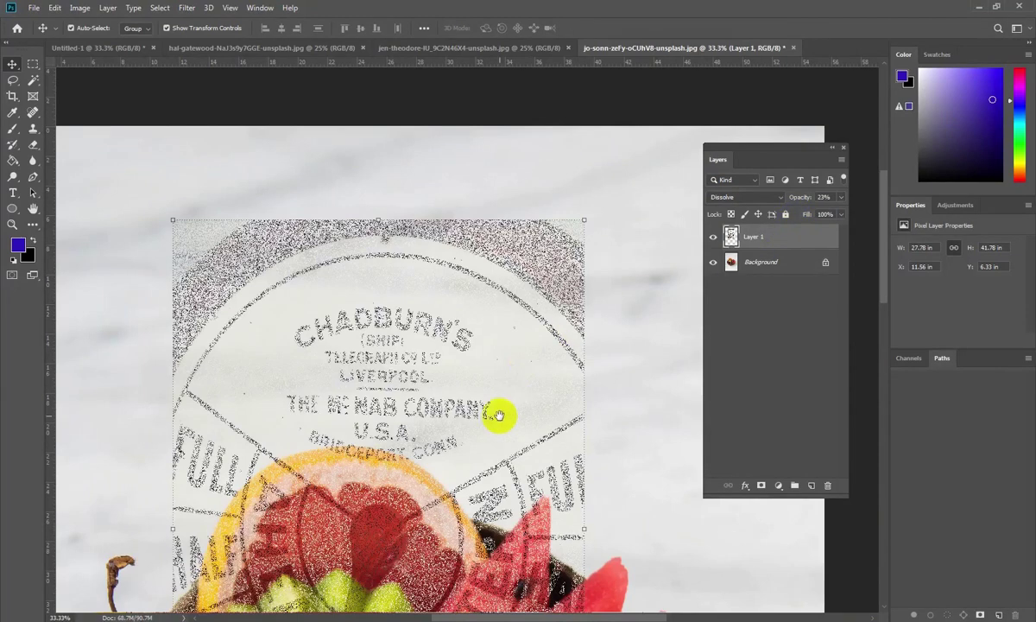
left_click_drag(498, 416, 494, 302)
key("ctrl+minus")
key("ctrl+minus")
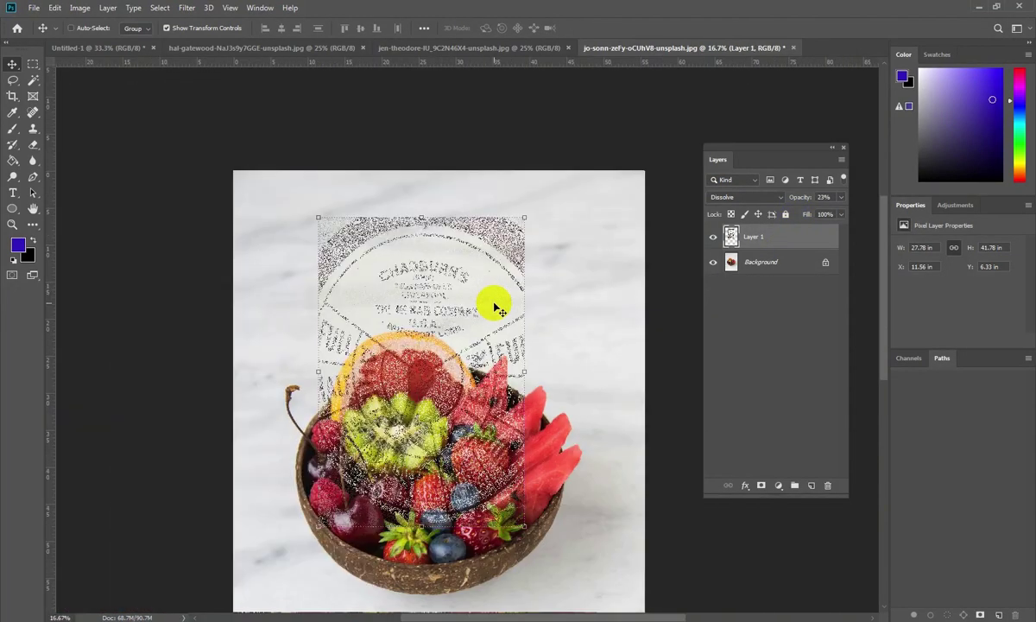
Restore the ship telegraph layer's opacity to 100%
left_click(840, 198)
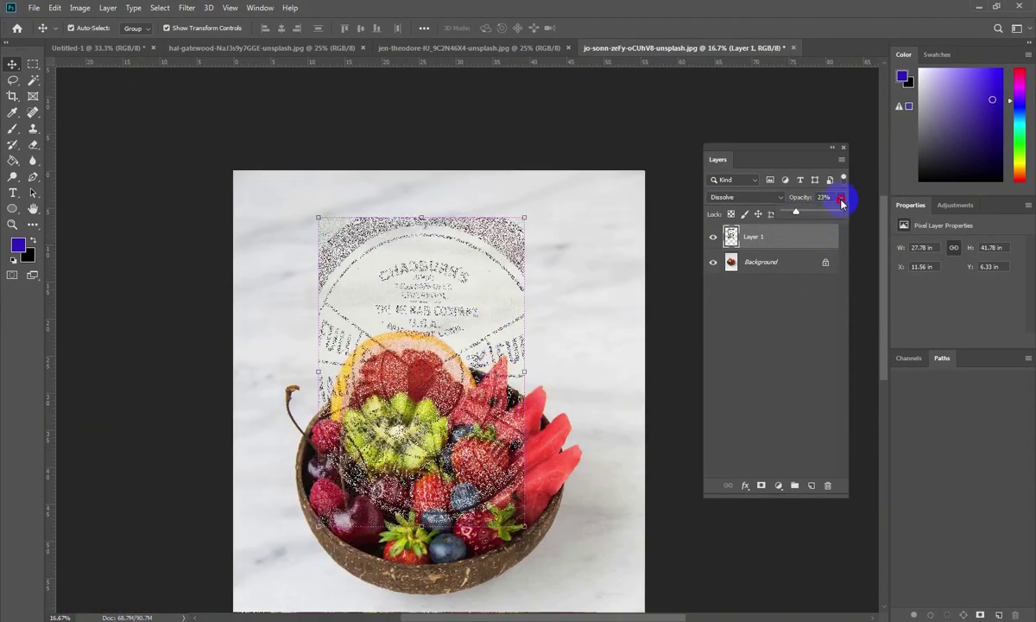
left_click_drag(817, 211, 821, 212)
left_click_drag(834, 214, 851, 215)
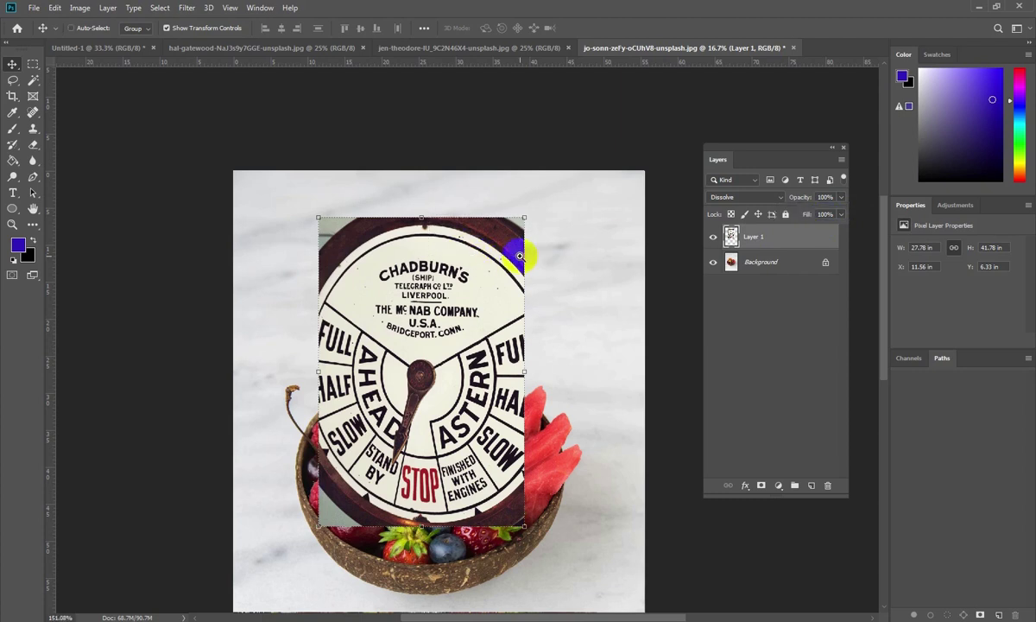
Set the ship telegraph layer's opacity to 90% and inspect the dissolved pixels along the dial's dark red rim
left_click_drag(476, 225, 430, 259)
left_click_drag(443, 216, 539, 276)
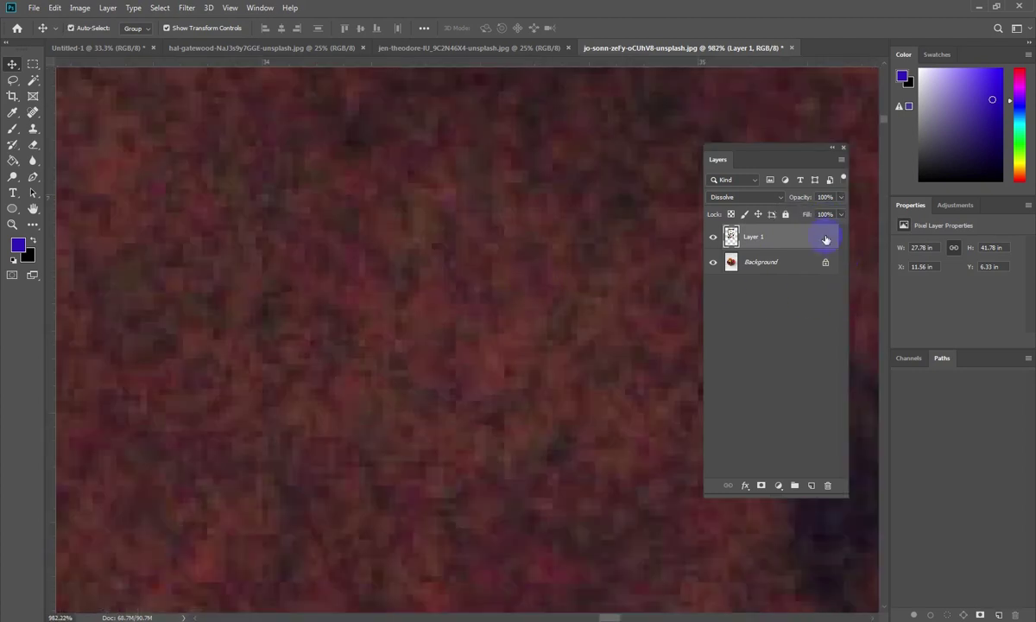
left_click(839, 200)
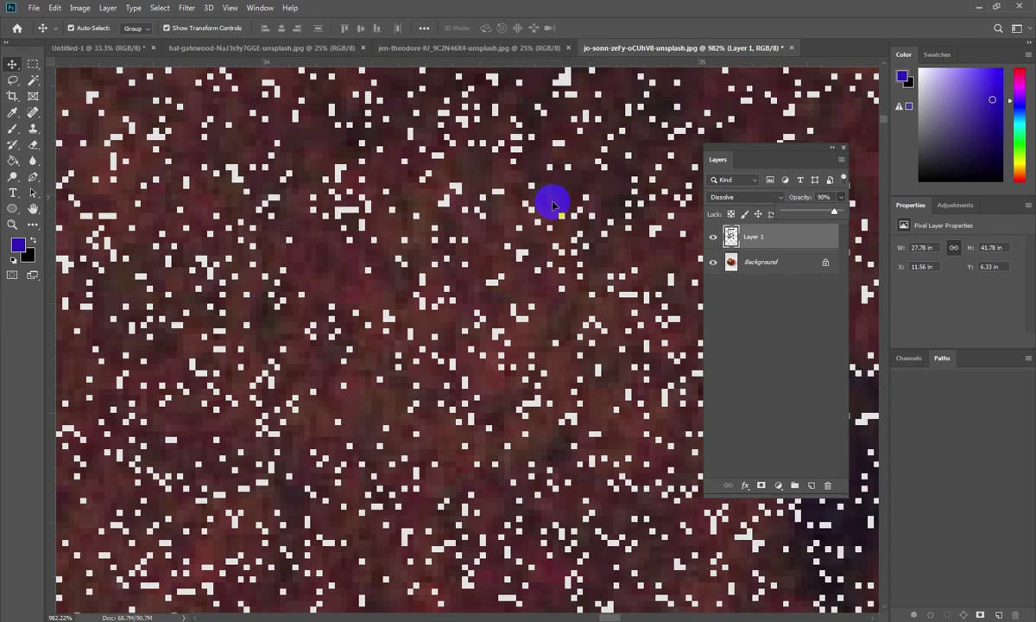
key("ctrl+minus")
key("ctrl+minus")
key("ctrl+minus")
key("ctrl+minus")
key("ctrl+minus")
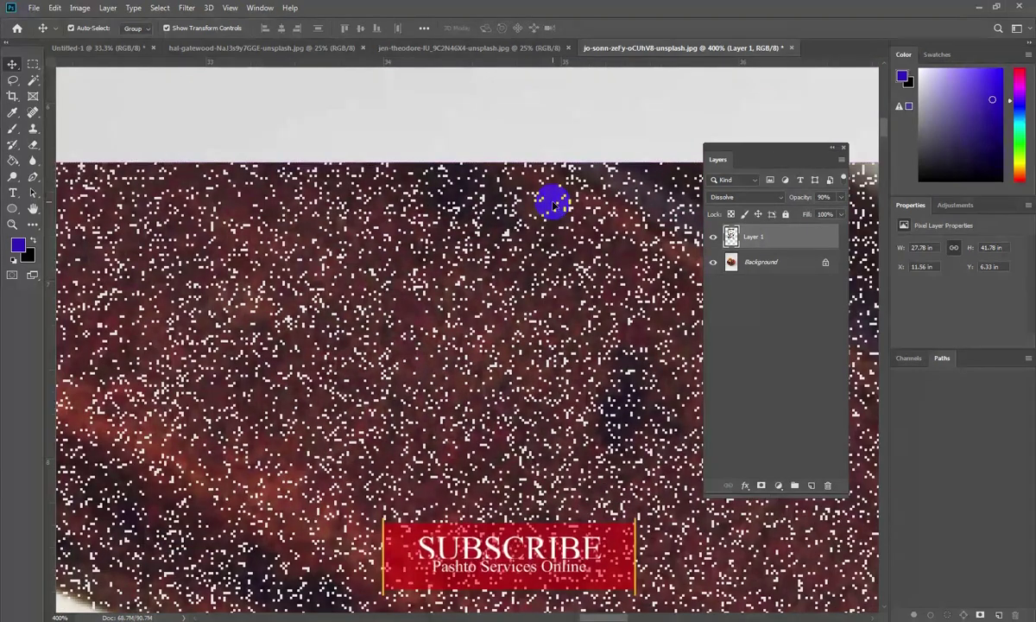
key("ctrl+minus")
key("ctrl+minus")
key("ctrl+minus")
key("ctrl+minus")
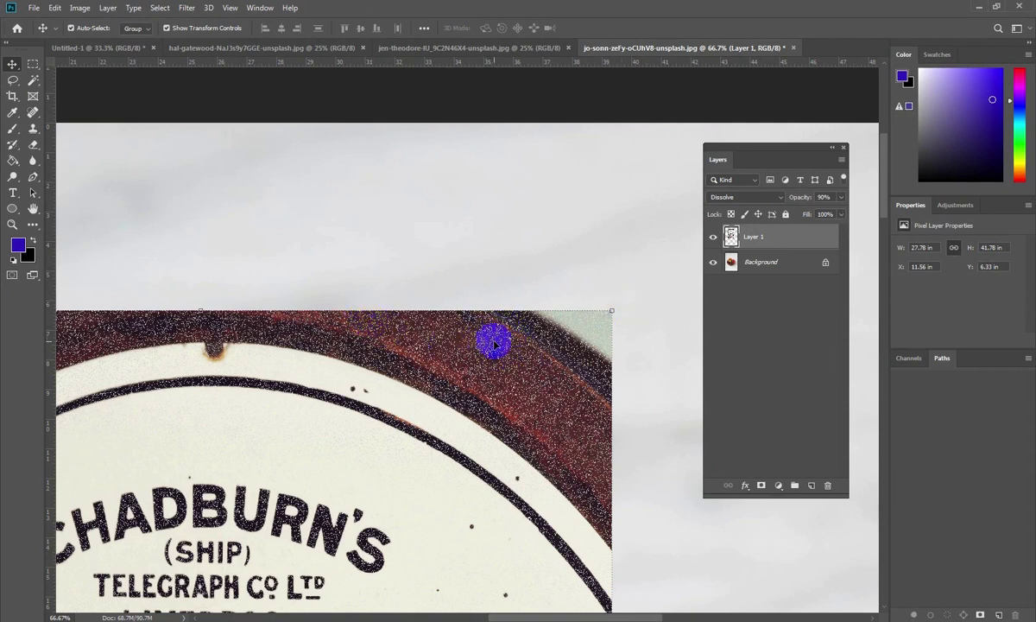
Bring the dial back into view and raise the ship telegraph layer's opacity to 100% again
left_click_drag(440, 424, 519, 258)
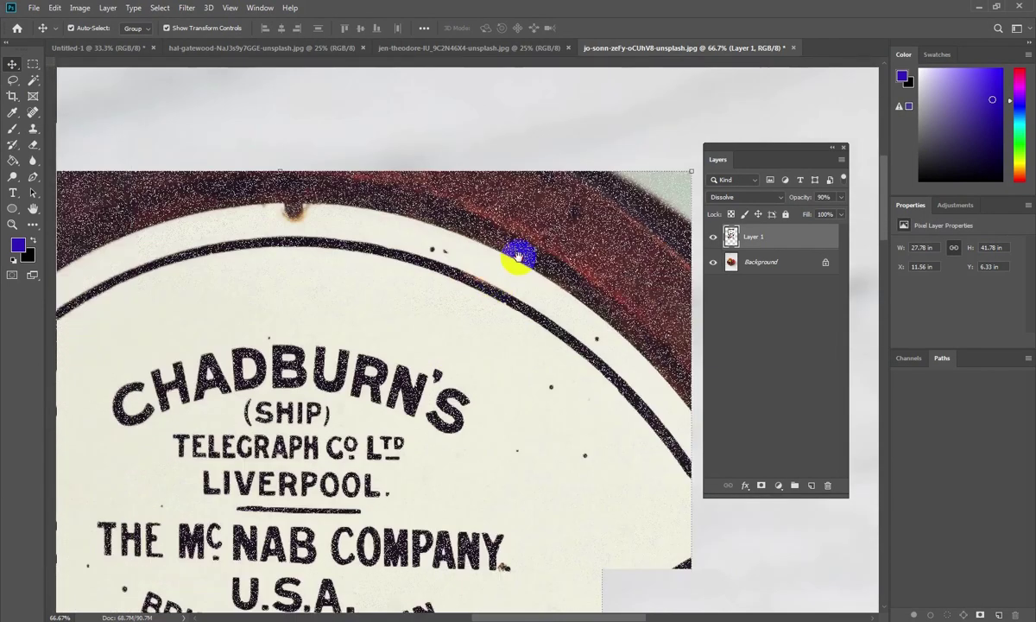
scroll(516, 259, "down", 3)
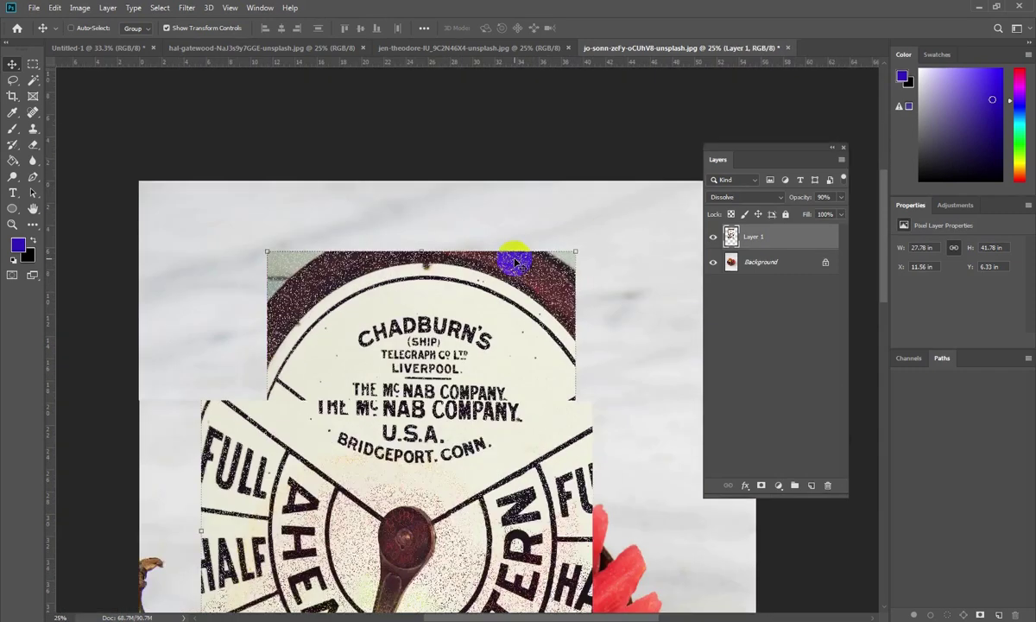
left_click_drag(461, 407, 449, 383)
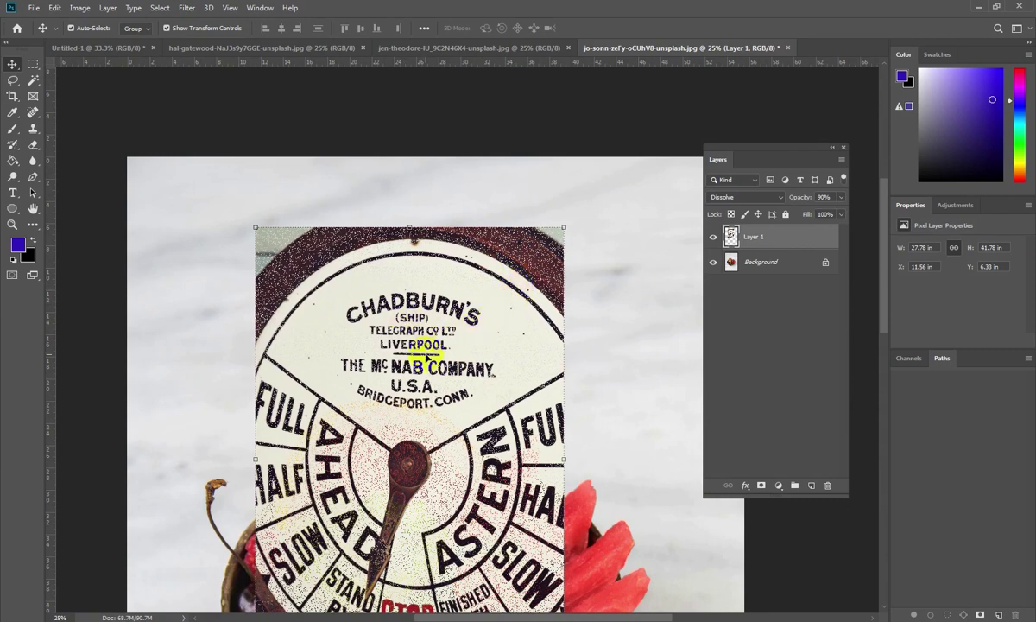
left_click(779, 231)
mouse_move(843, 201)
left_mouse_down()
mouse_move(798, 211)
mouse_move(846, 209)
left_mouse_up()
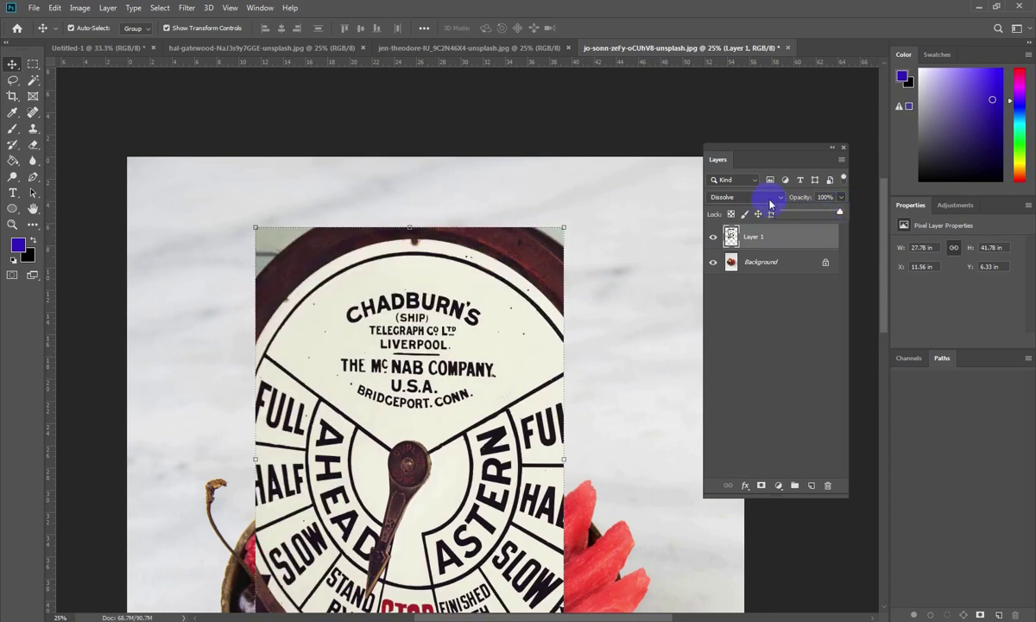
Step the ship telegraph layer's blend mode forward from Dissolve to Linear Burn and back to Dissolve
left_click(728, 200)
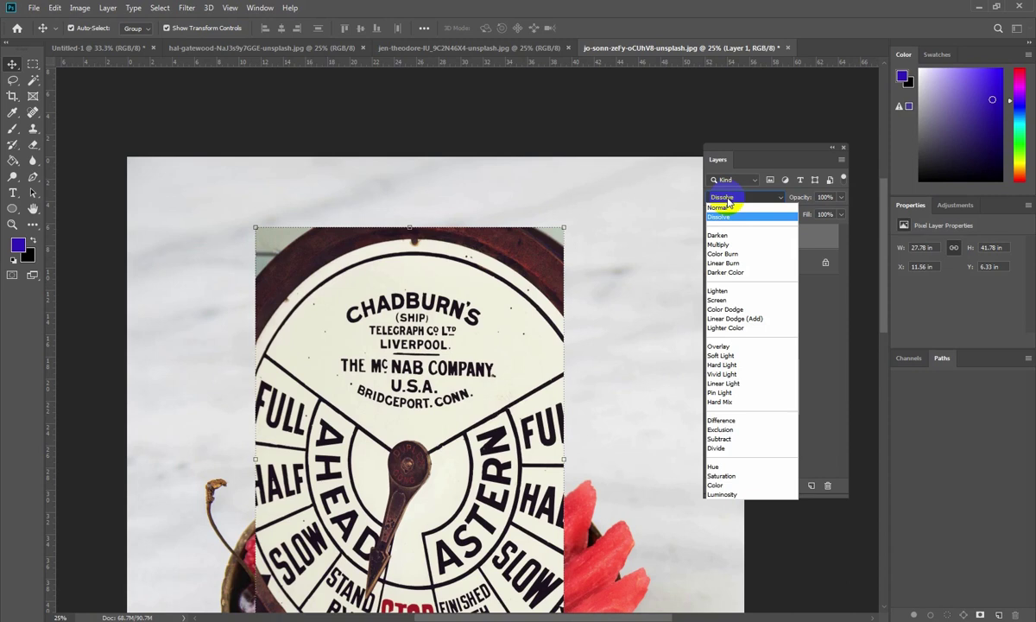
left_click(597, 193)
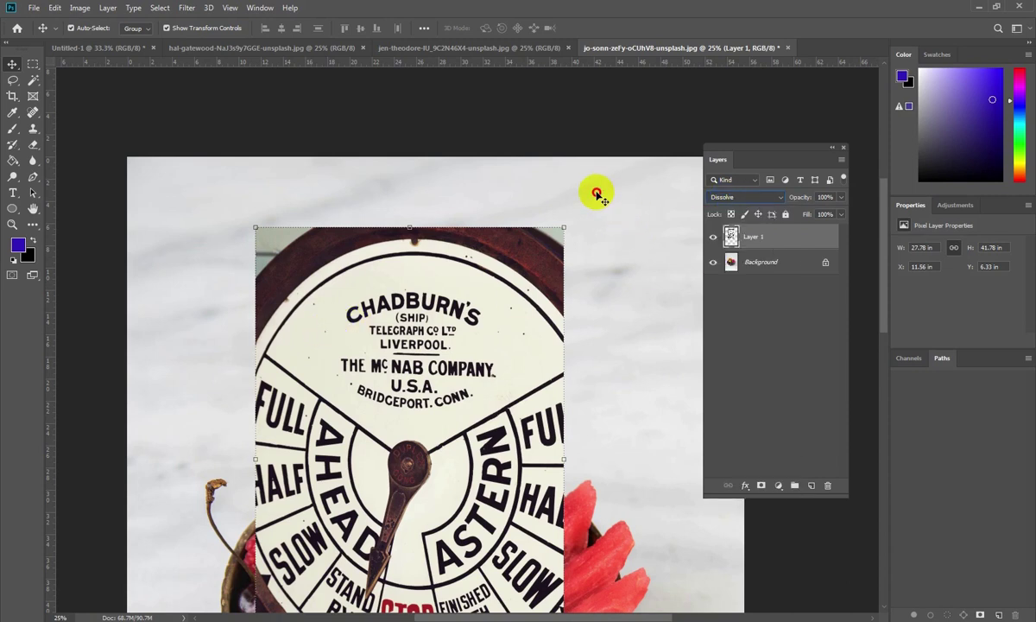
key("Down")
key("Down")
key("Down")
key("Down")
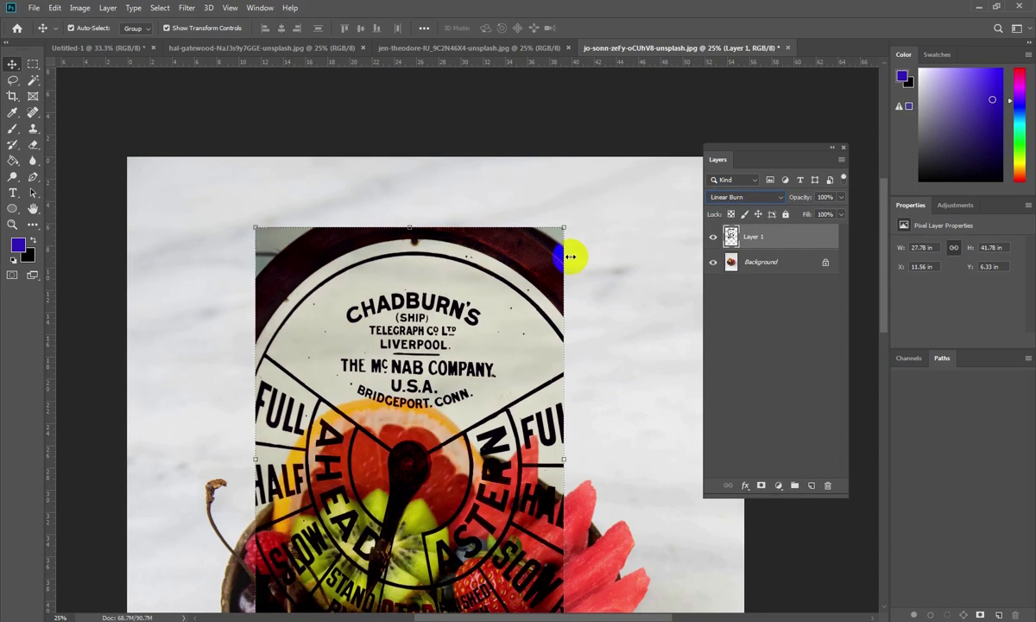
key("Up")
key("Up")
key("Up")
key("Up")
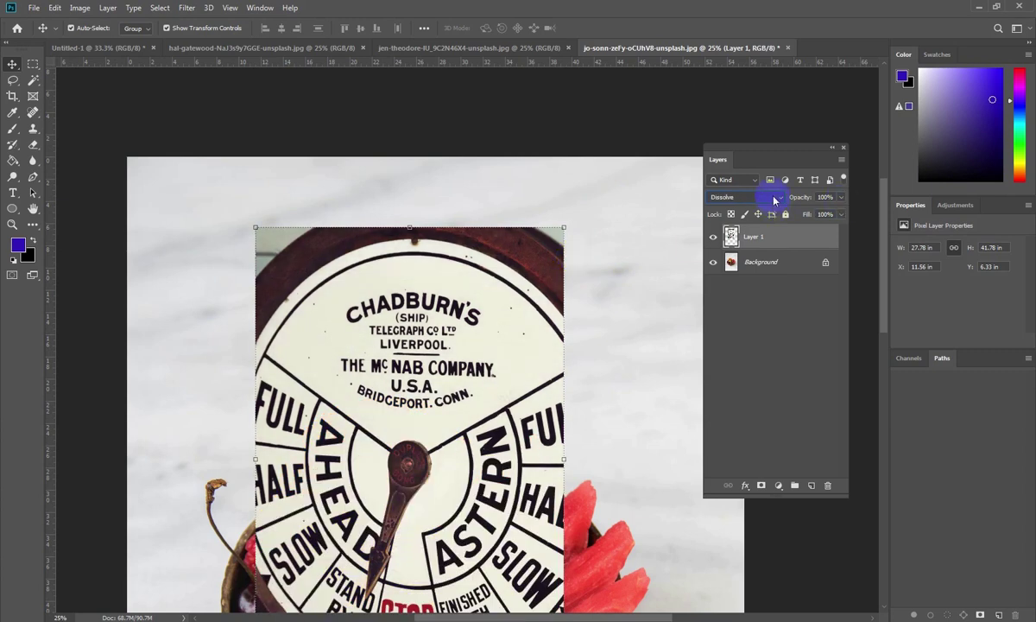
Set the ship telegraph layer to Normal blending and move it down over the fruit bowl to about X 11.67 in, Y 17.5 in
left_click(774, 200)
left_click(721, 195)
left_click_drag(493, 301, 464, 229)
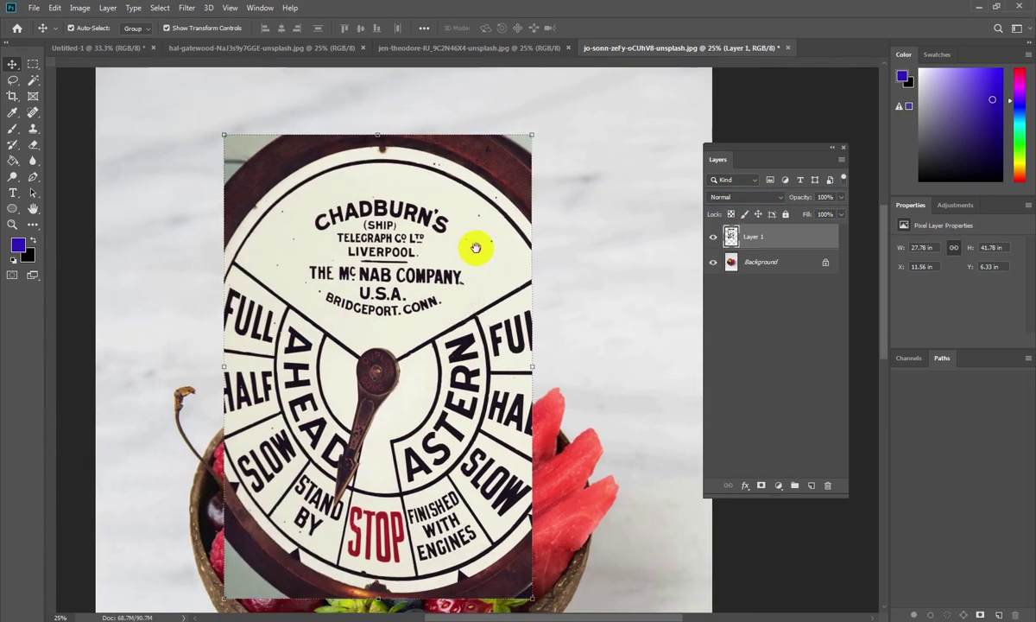
left_click(738, 198)
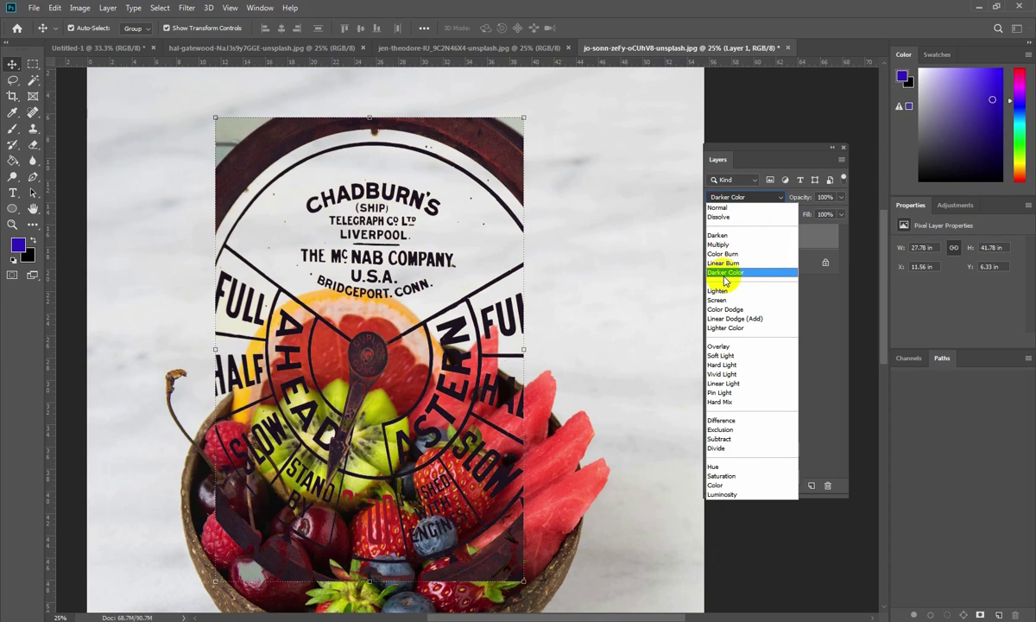
left_click_drag(474, 270, 434, 327)
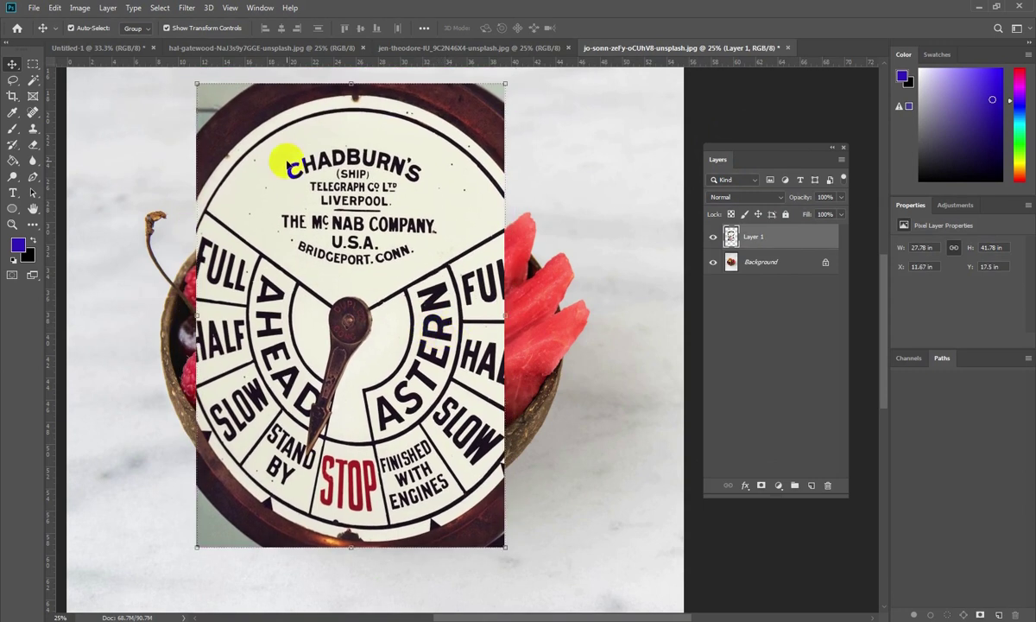
Copy the ship telegraph photo into the strawberries document as a new layer
left_click(473, 50)
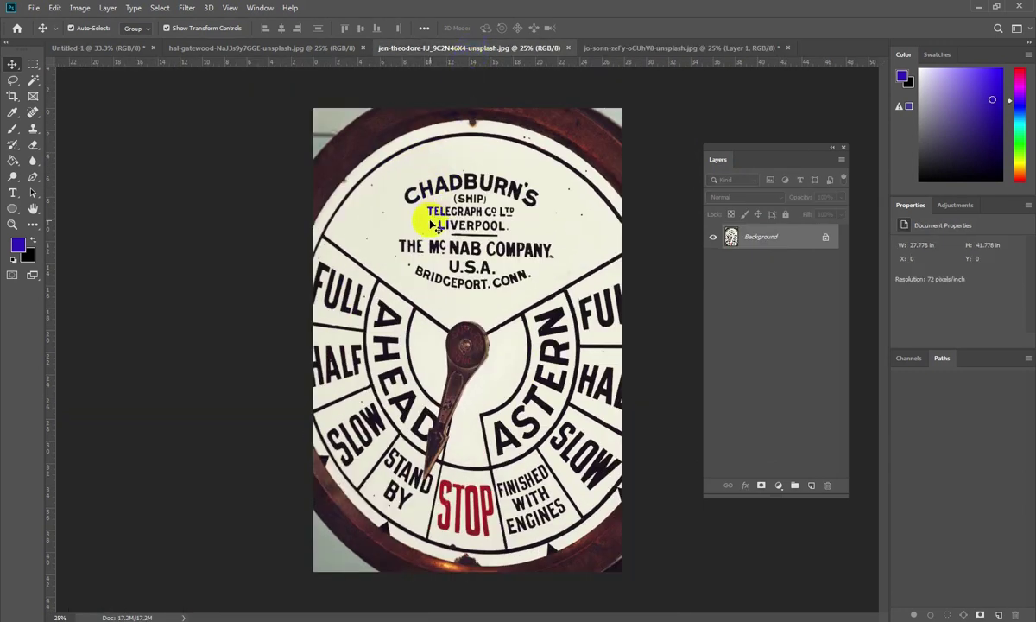
left_click(215, 48)
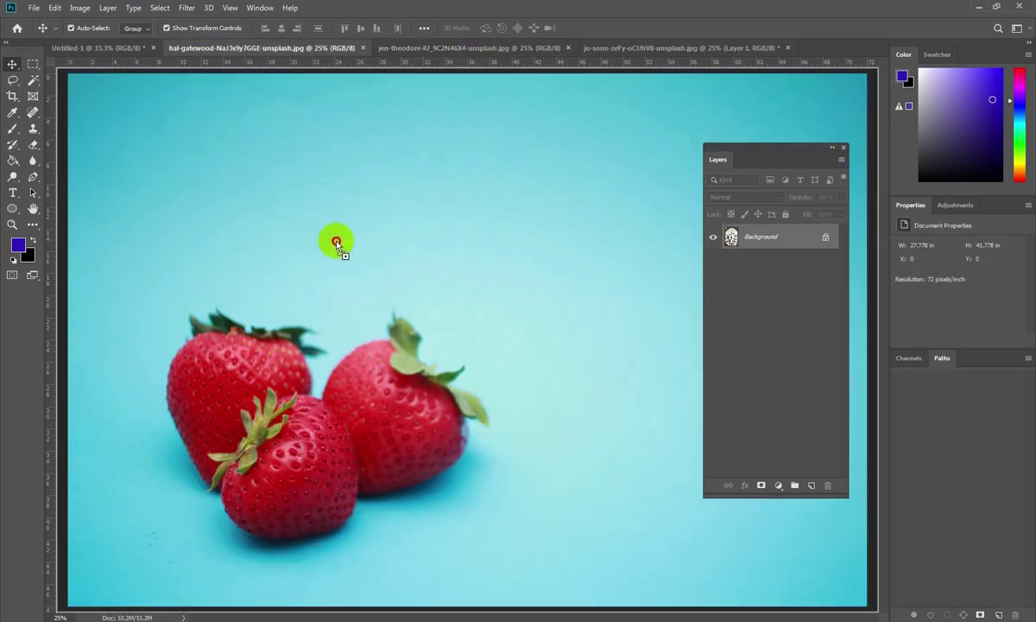
key("ctrl+v")
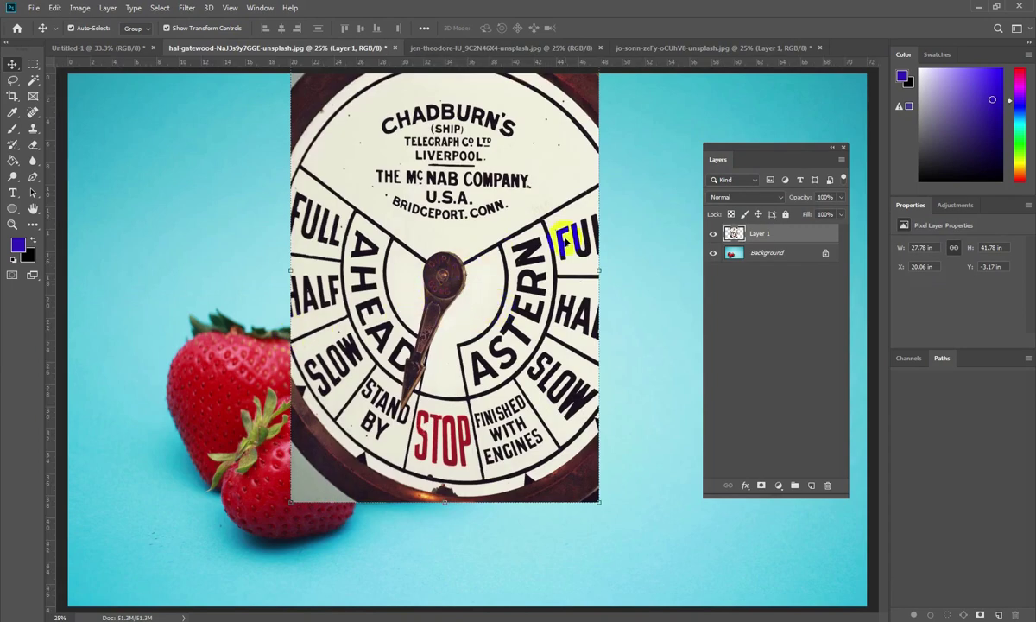
Switch to full screen view with the menu bar and place the telegraph layer beside the strawberries at about X 38.28 in, Y 1.17 in
key("f")
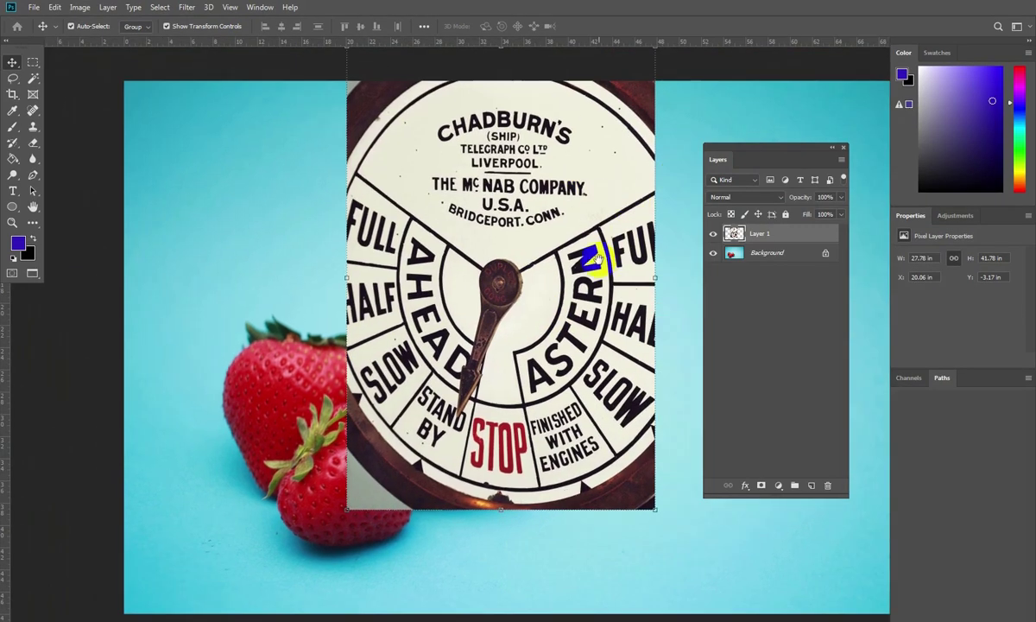
left_click_drag(532, 231, 416, 259)
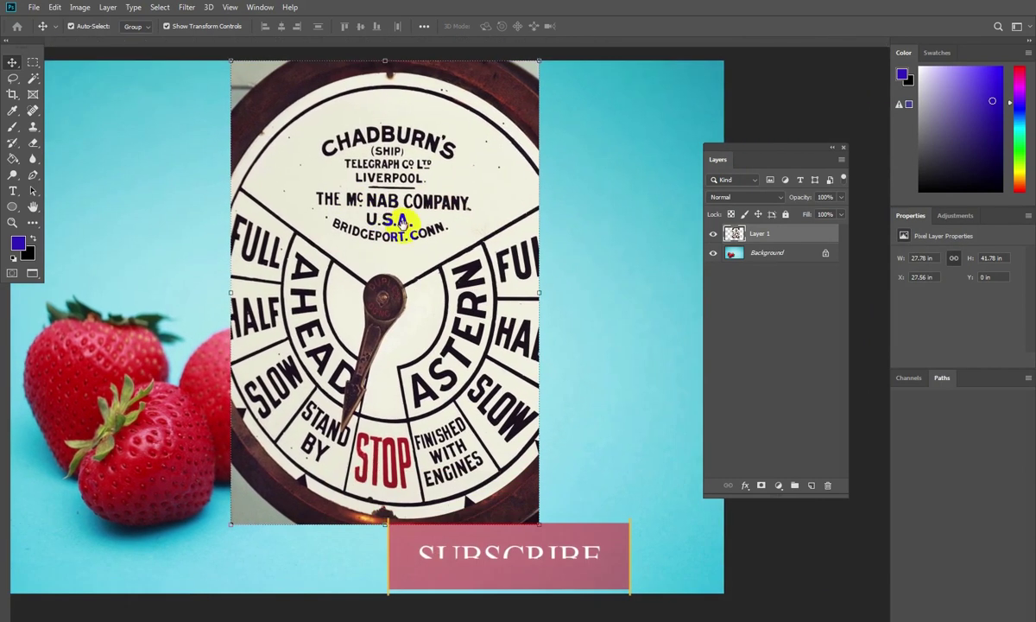
left_click_drag(400, 223, 484, 241)
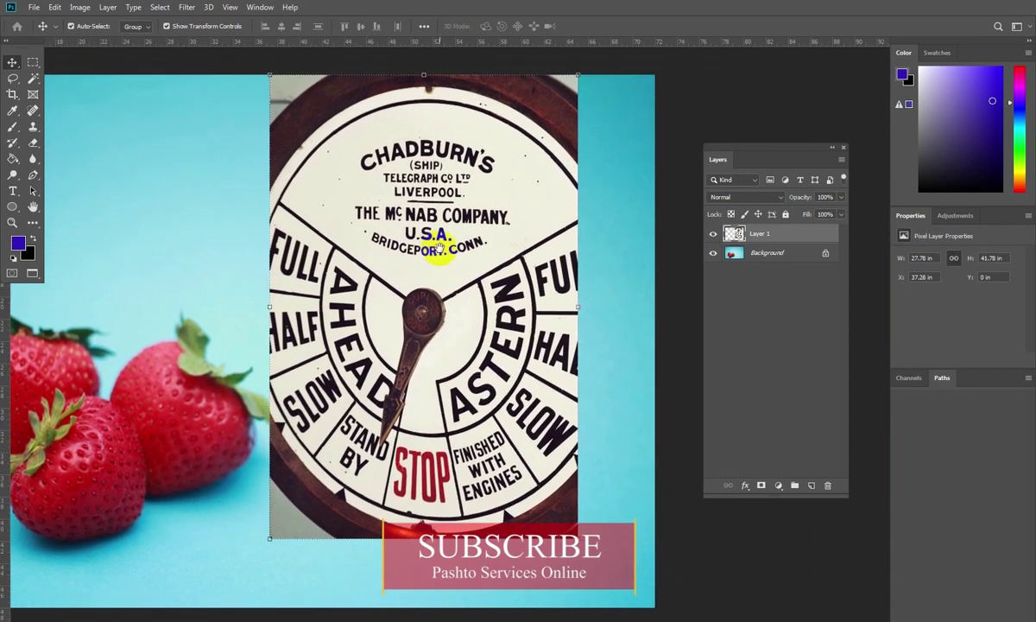
left_click_drag(442, 249, 453, 231)
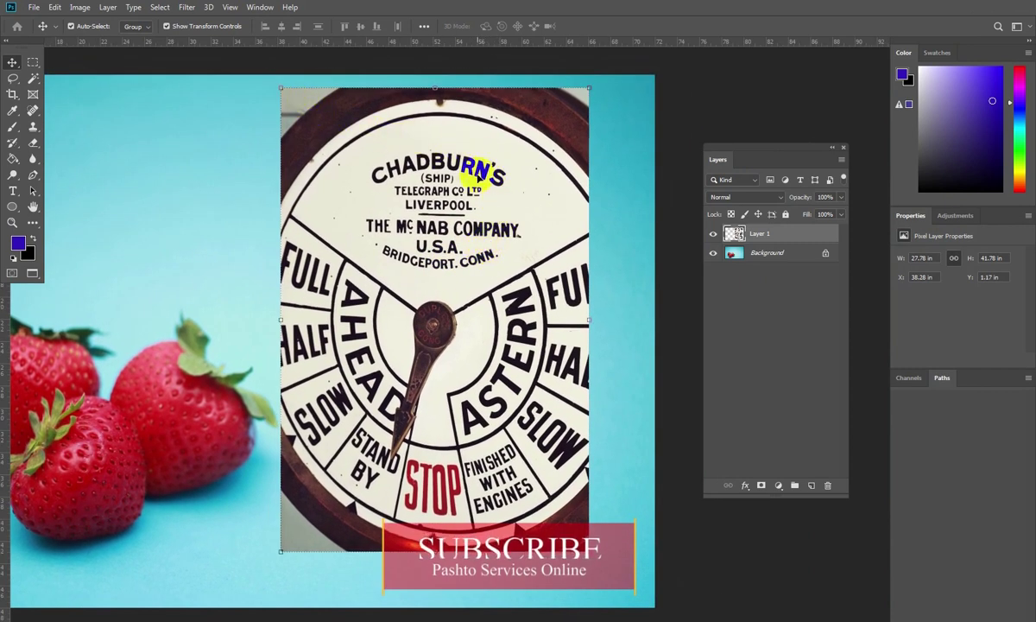
Set the blend mode of the ship telegraph layer over the strawberries photo to Multiply
left_click(742, 254)
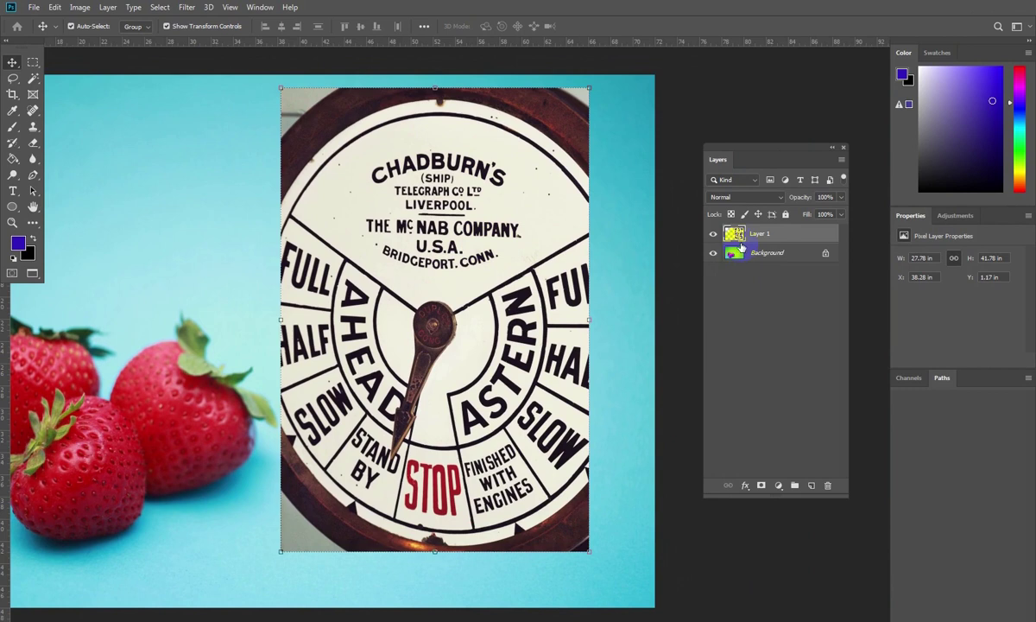
left_click(760, 199)
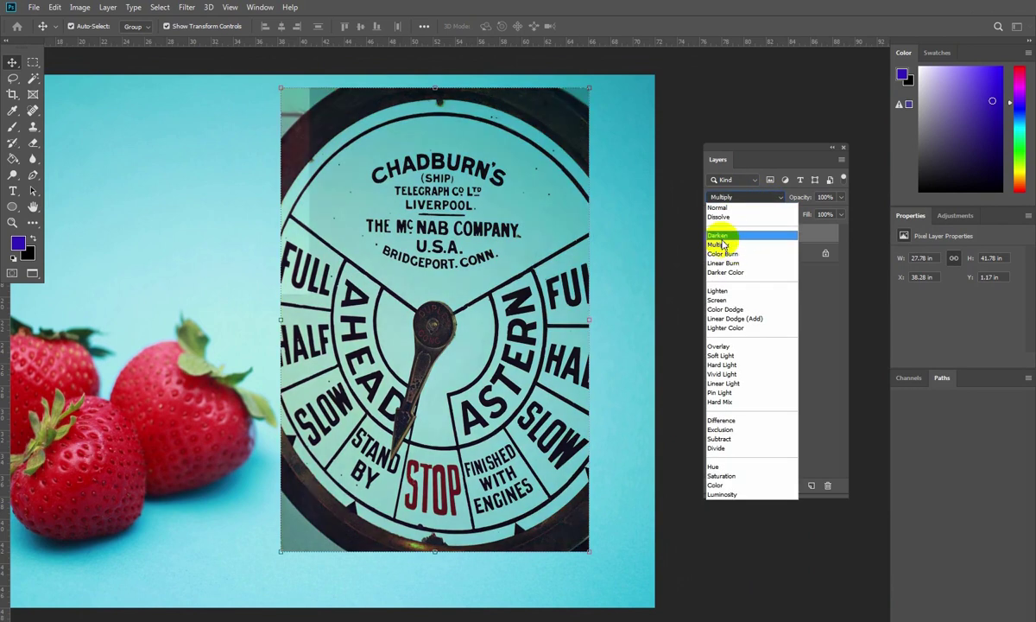
left_click(722, 245)
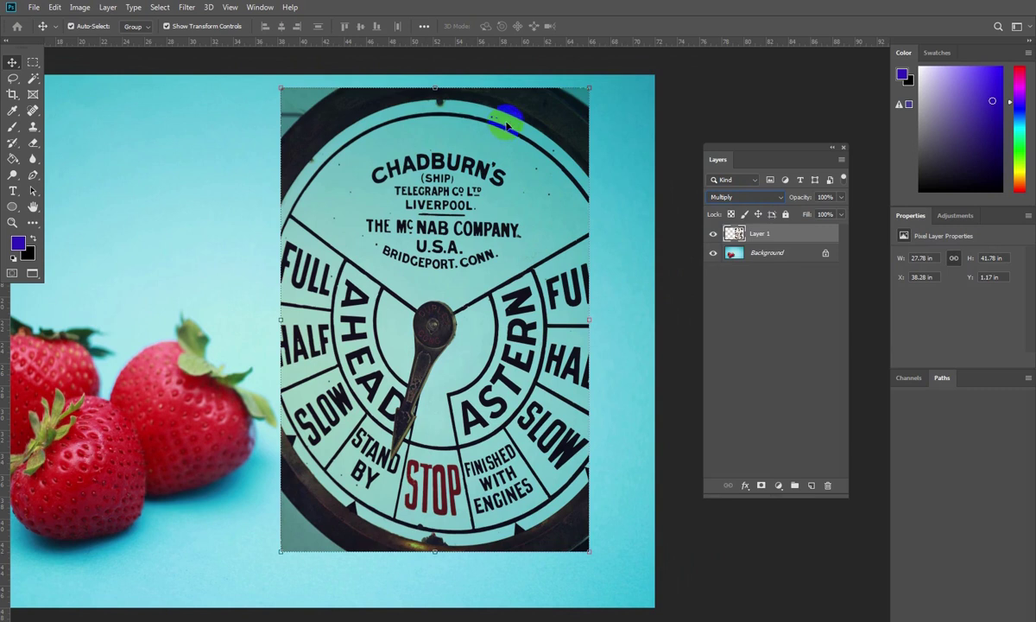
Shift the telegraph layer to about X 37.61 in, Y 2.17 in, and undo both this move and the Multiply blend mode
mouse_move(539, 164)
left_mouse_down()
mouse_move(493, 120)
mouse_move(415, 137)
mouse_move(390, 126)
mouse_move(338, 141)
mouse_move(311, 134)
mouse_move(311, 199)
mouse_move(296, 199)
mouse_move(313, 132)
mouse_move(405, 154)
mouse_move(536, 147)
mouse_move(536, 139)
mouse_move(540, 149)
left_mouse_up()
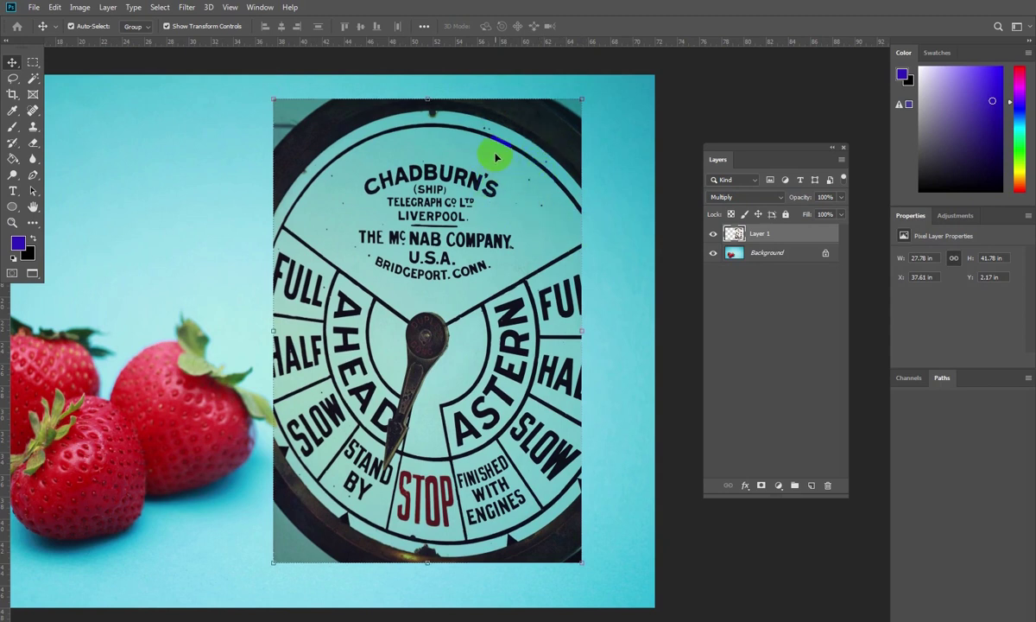
key("ctrl+z")
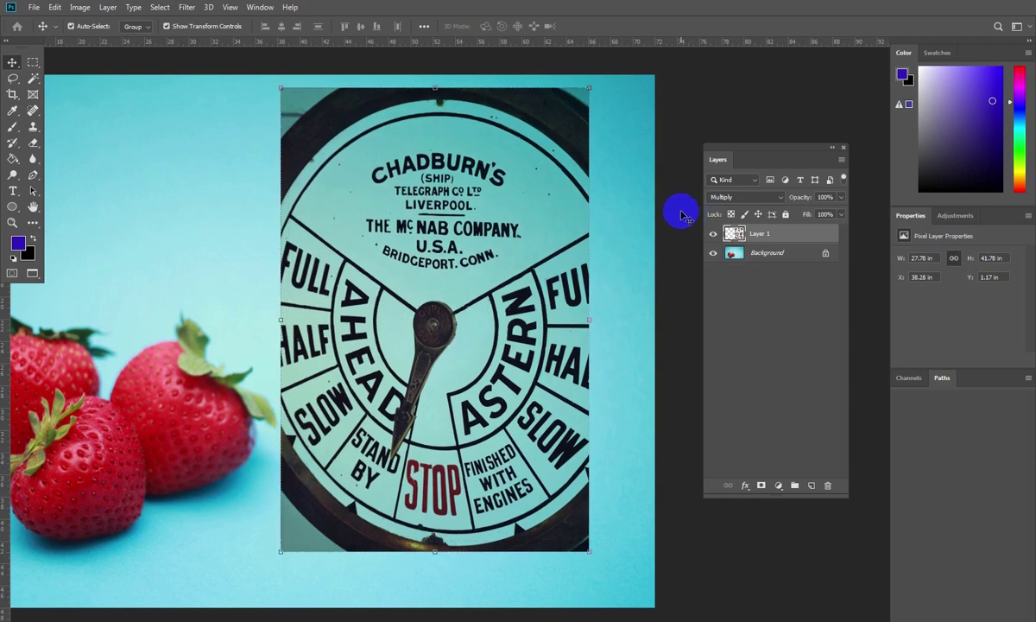
key("ctrl+z")
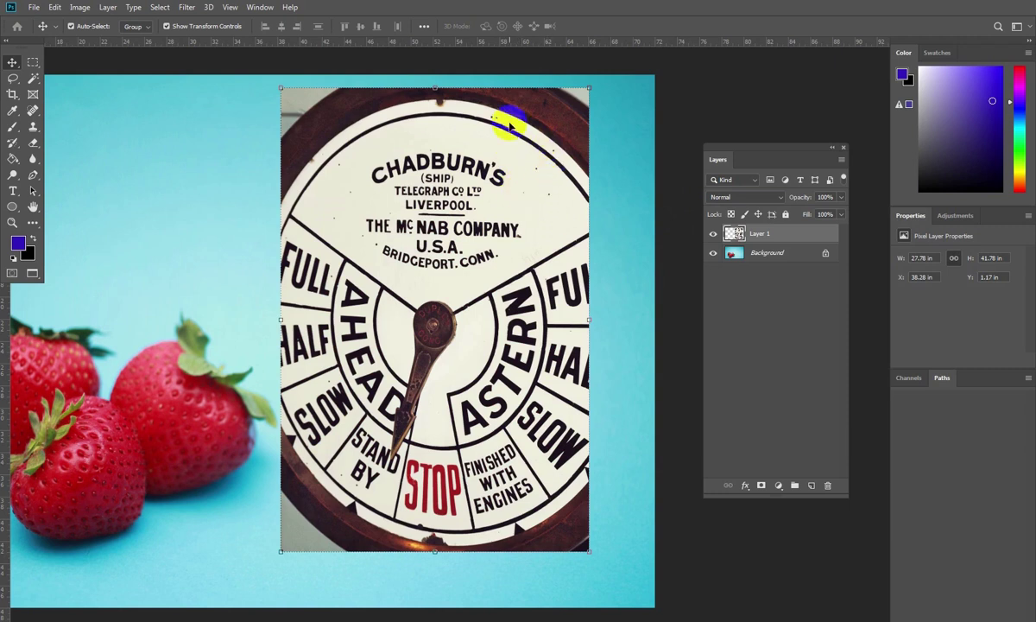
Set the telegraph layer's blend mode to Screen and move it to about X 39.56 in, Y 3.11 in
left_click(749, 196)
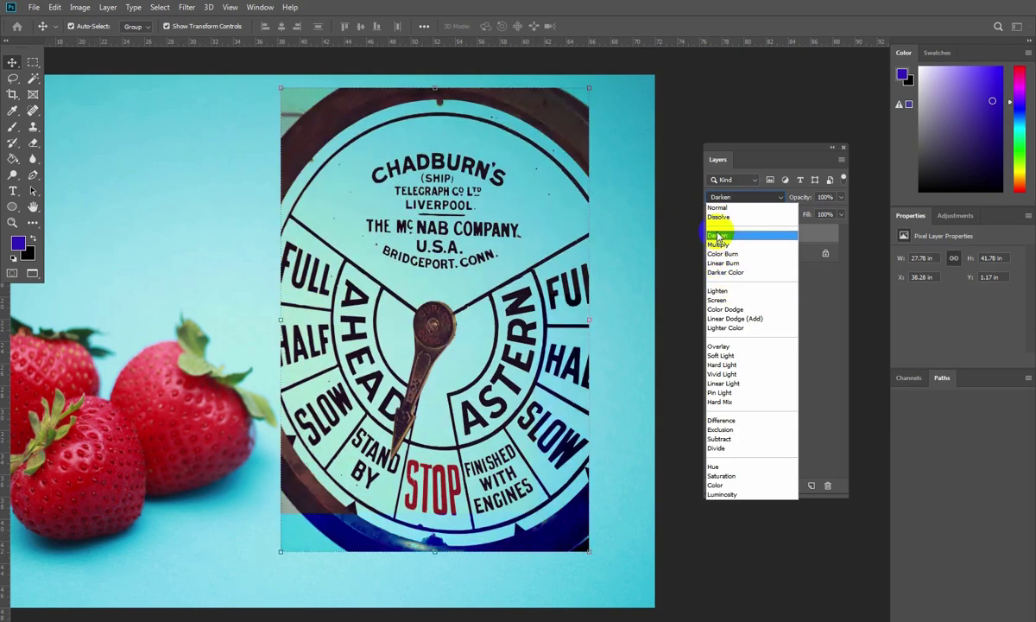
left_click(724, 300)
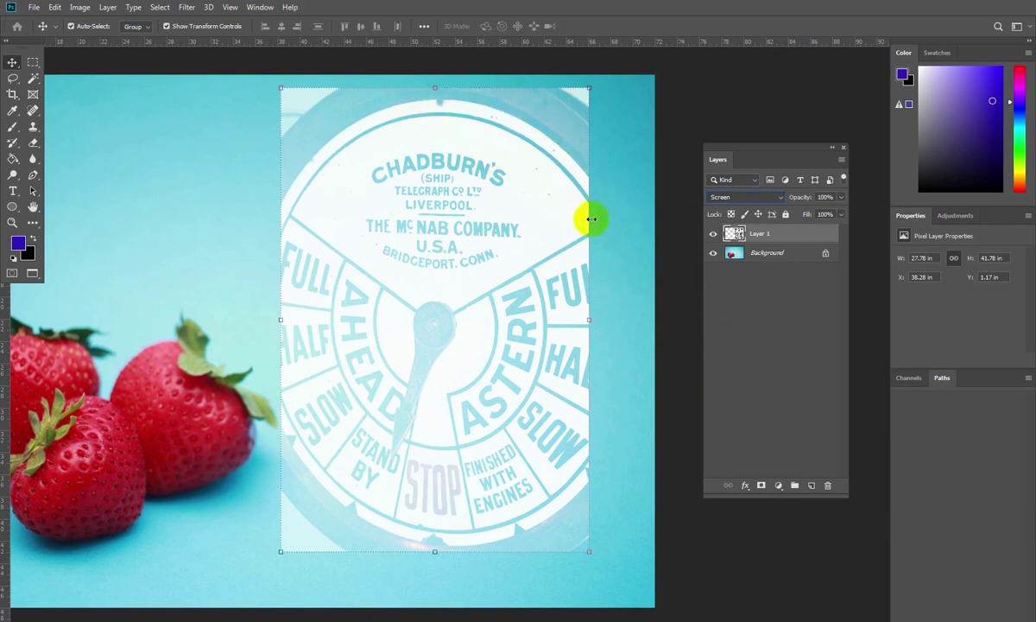
left_click_drag(435, 295, 450, 315)
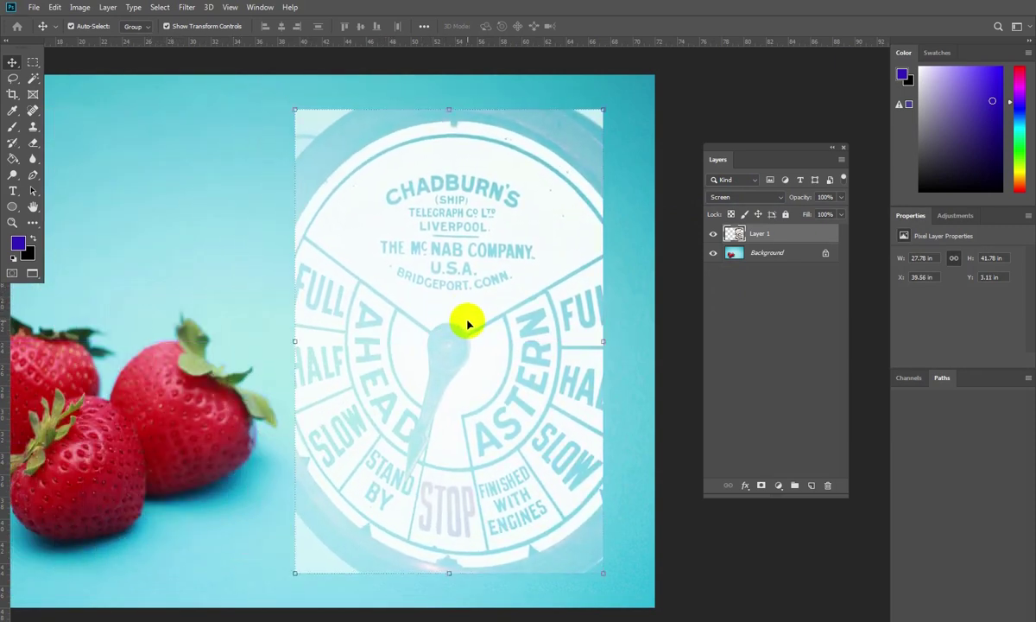
Blend the telegraph layer with Overlay and shift it towards the strawberries, to about X 35.39 in, Y 1.39 in
left_click(776, 201)
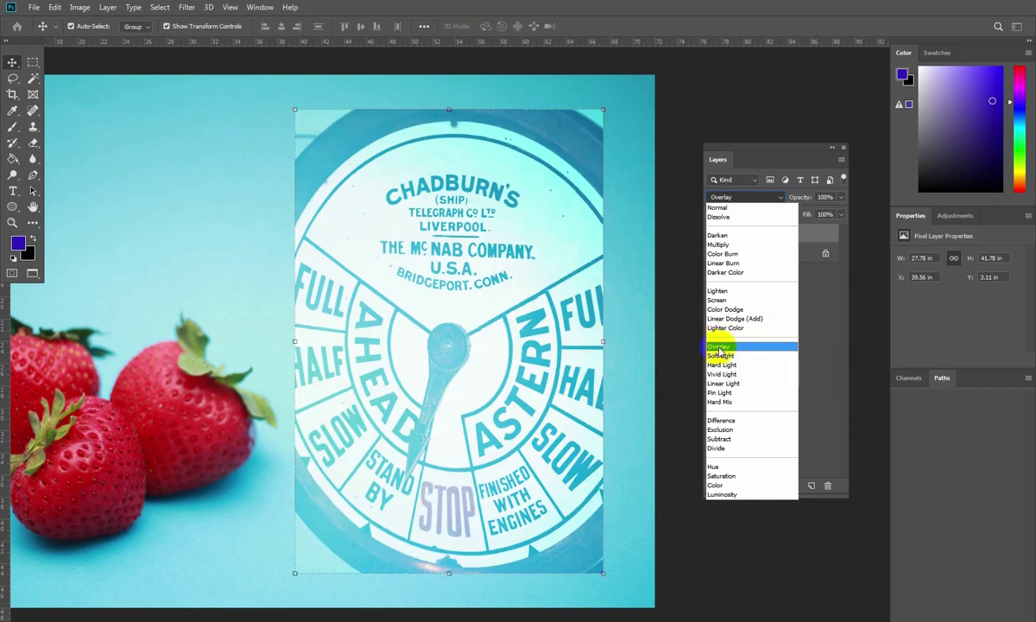
left_click(719, 347)
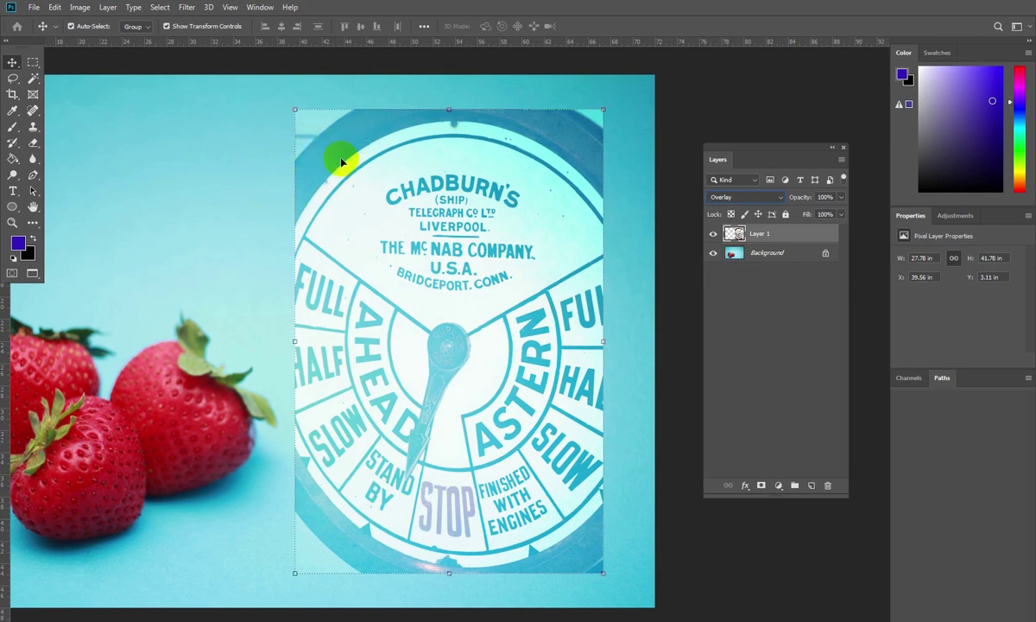
left_click_drag(343, 142, 361, 157)
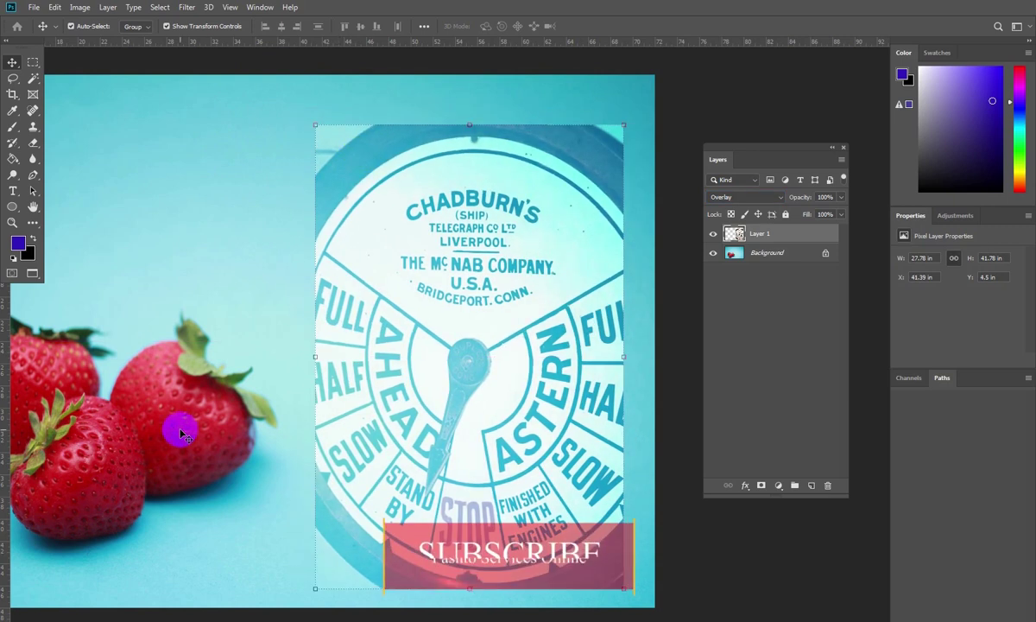
left_click_drag(371, 224, 340, 232)
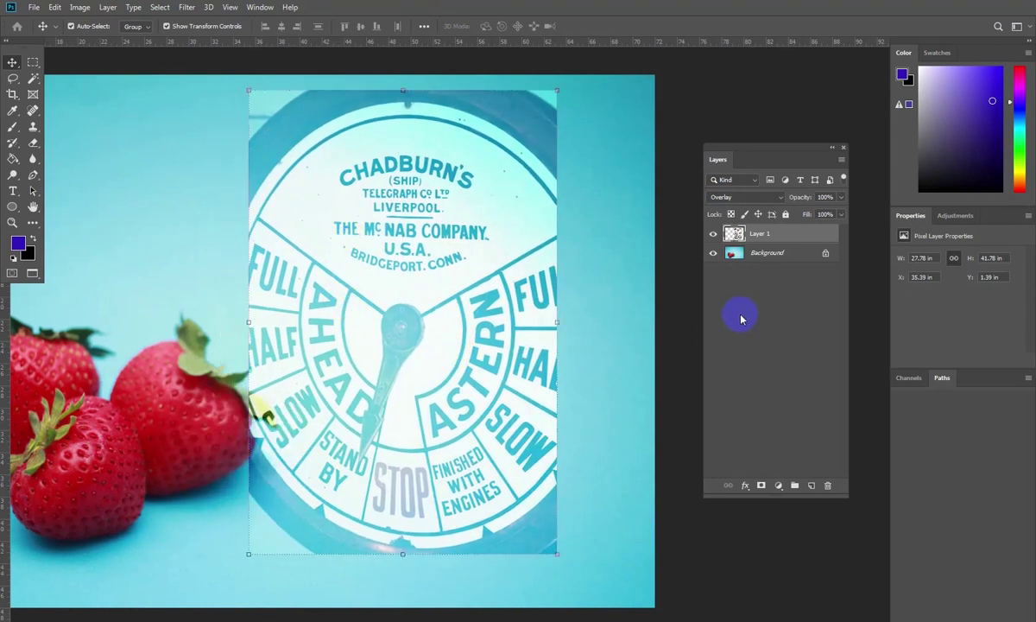
Change the telegraph layer's blend mode to Soft Light and place it partly over the strawberries at about X 32.44 in, Y 2.33 in
left_click(754, 197)
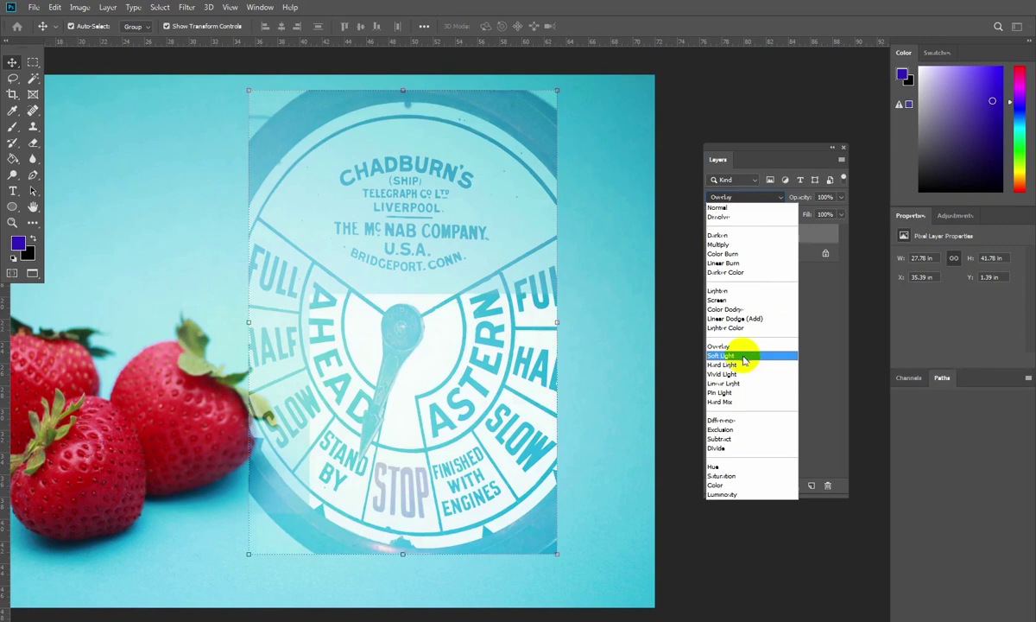
left_click(743, 356)
left_click_drag(310, 129, 282, 153)
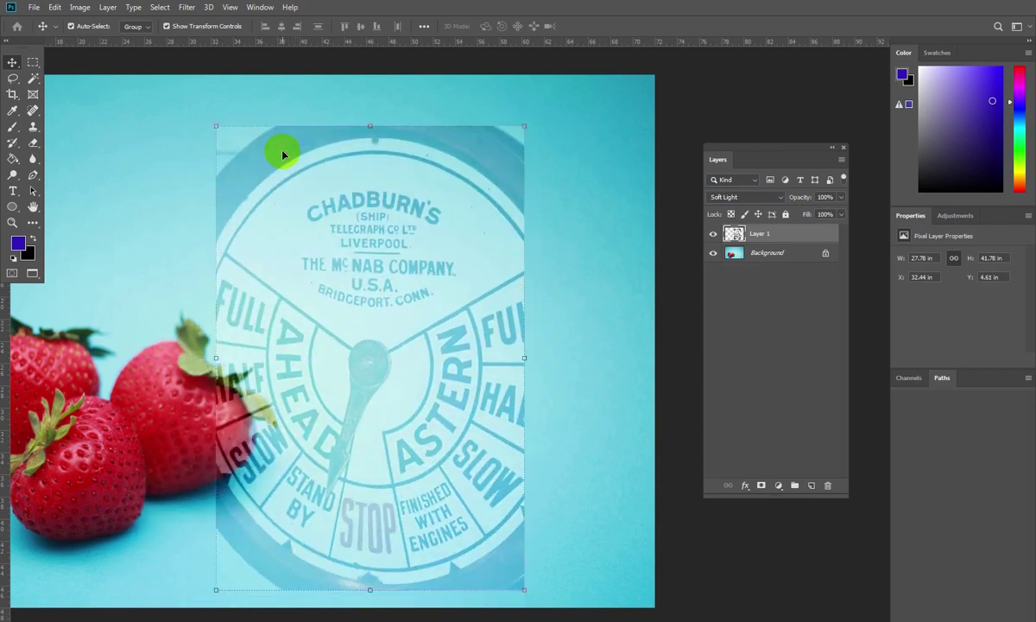
left_click_drag(268, 234, 268, 211)
Apply the Difference blend mode to the telegraph layer, move it across the strawberries and return it to about X 38.17 in, Y 1.89 in
left_click(736, 197)
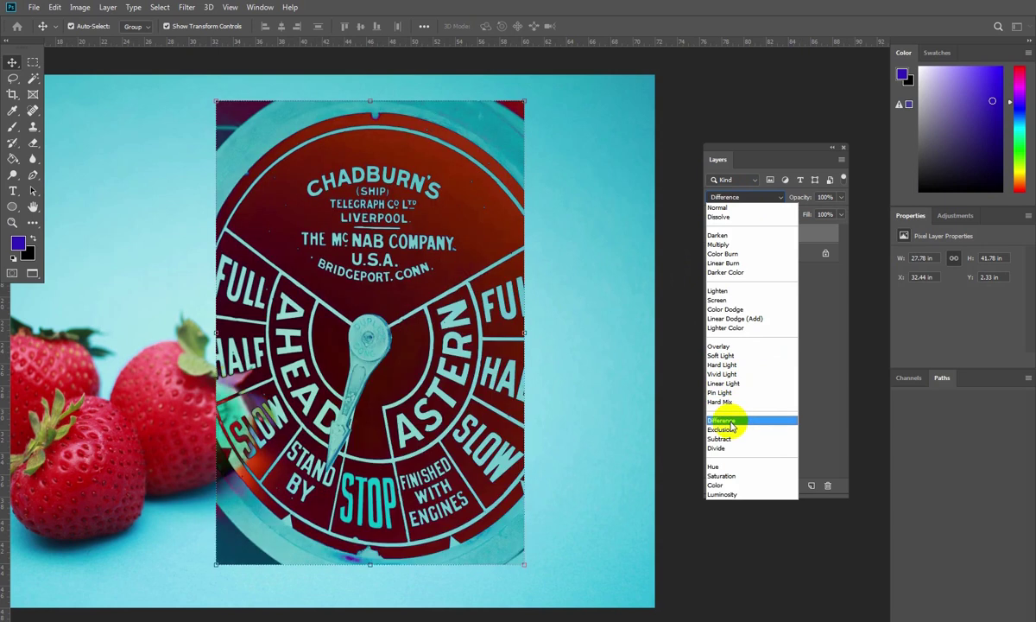
left_click(730, 421)
left_click_drag(380, 342, 441, 331)
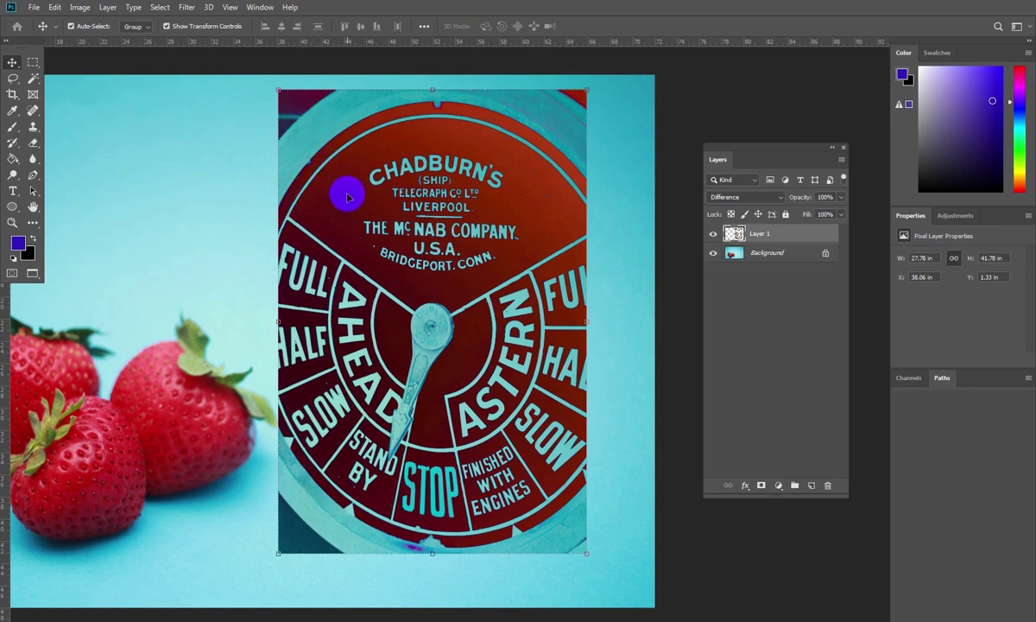
left_click_drag(340, 197, 141, 217)
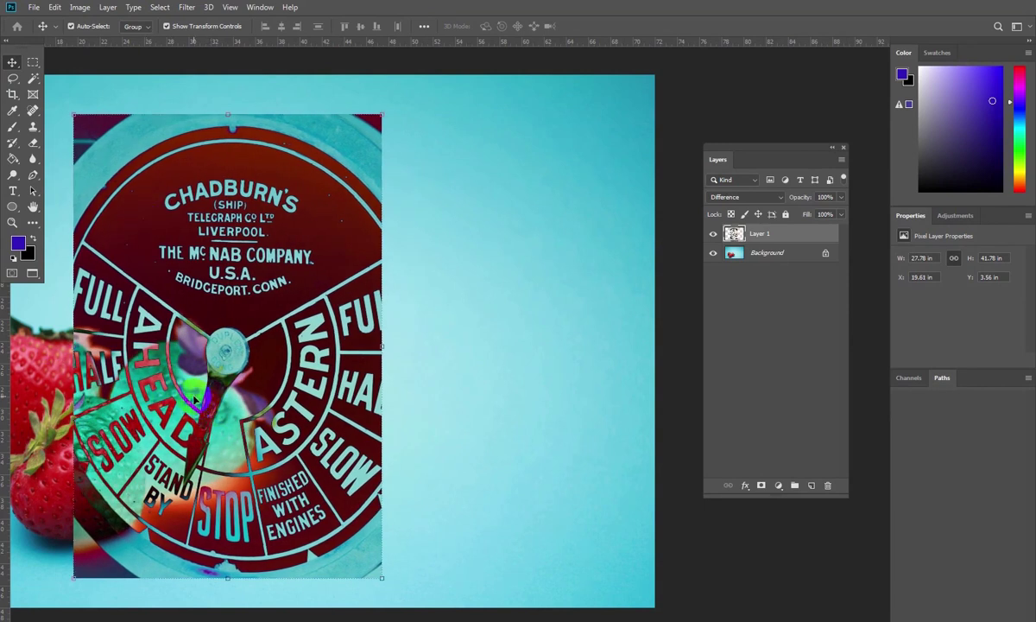
left_click_drag(232, 274, 438, 256)
left_click(771, 277)
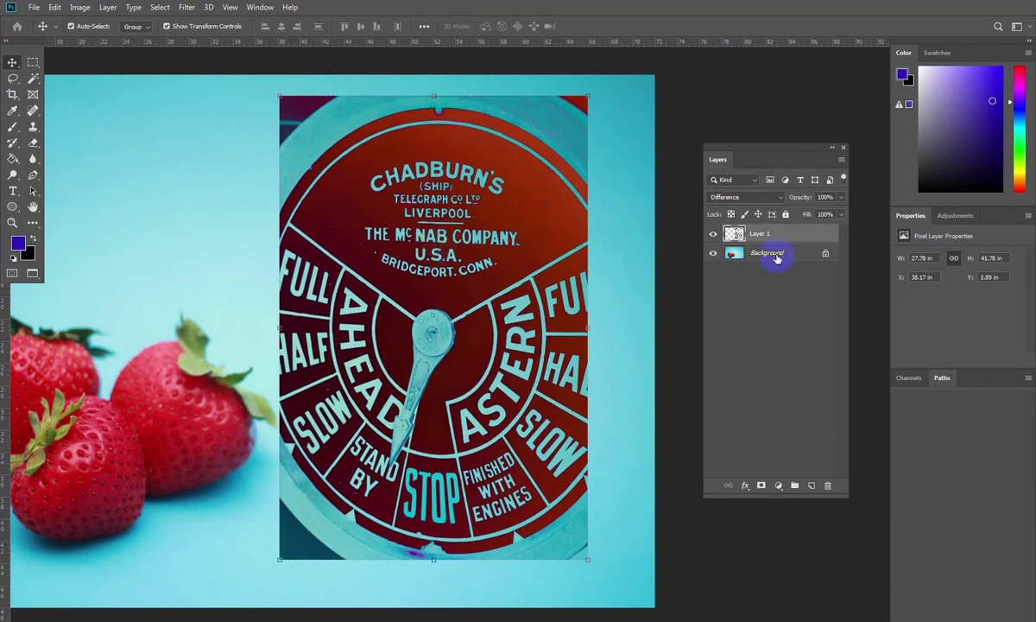
Set the telegraph layer's blend mode back to Normal and move it to about X 43.5 in, Y 2.33 in
left_click(716, 196)
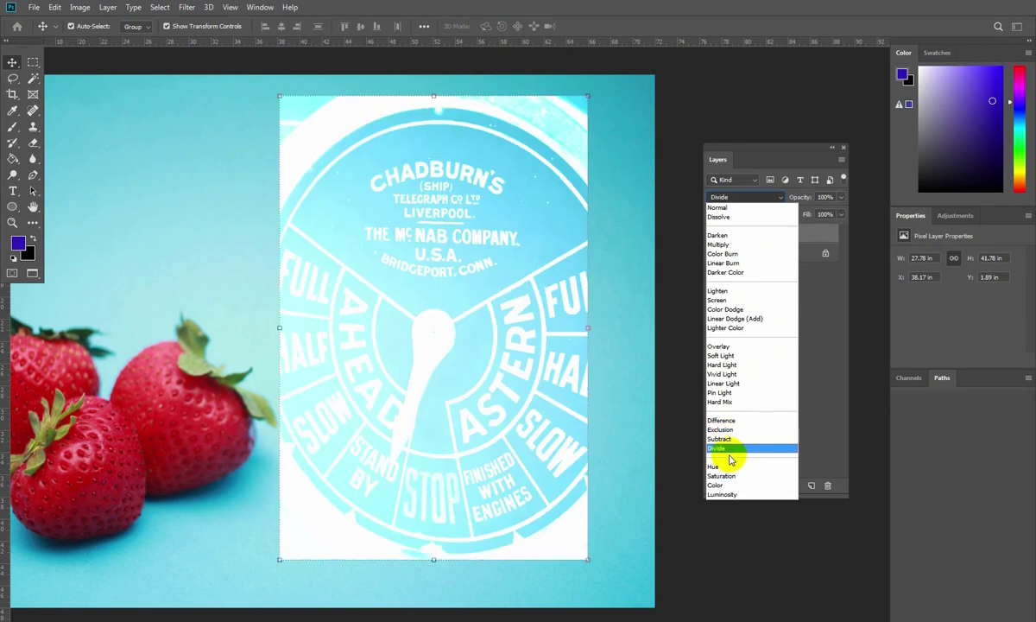
left_click(691, 208)
left_click_drag(438, 268, 497, 269)
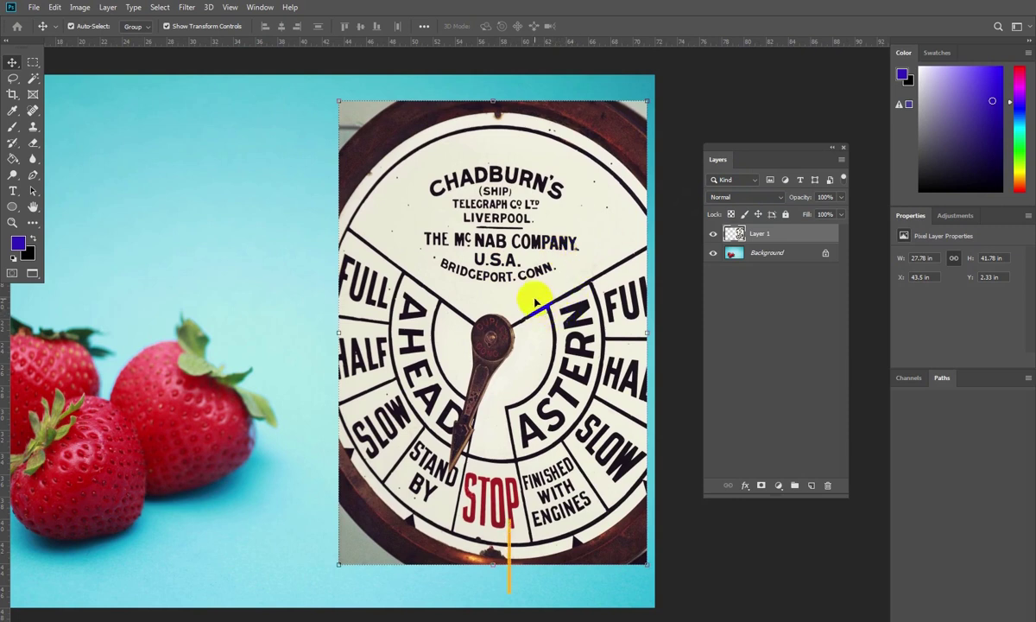
left_click(770, 261)
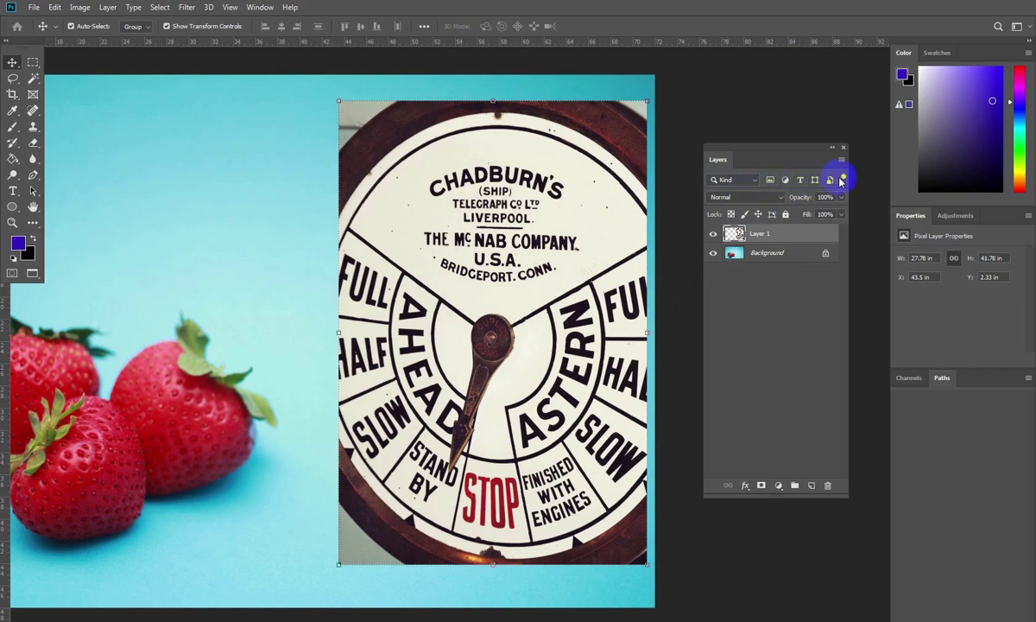
Review the layer filter criteria, keep Kind, and filter the layer list to adjustment layers only
left_click(753, 179)
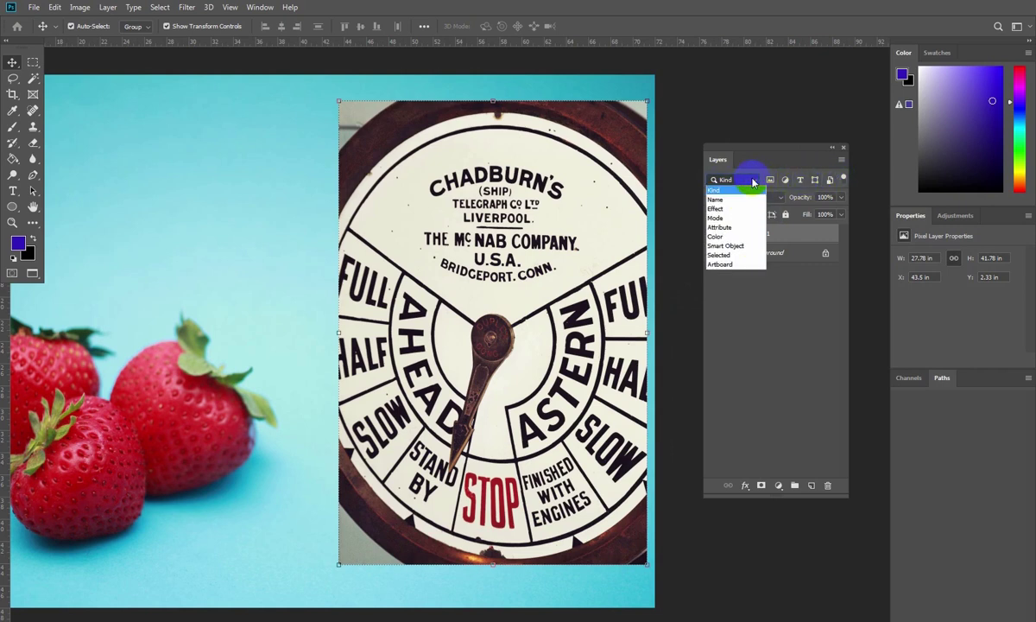
left_click(754, 179)
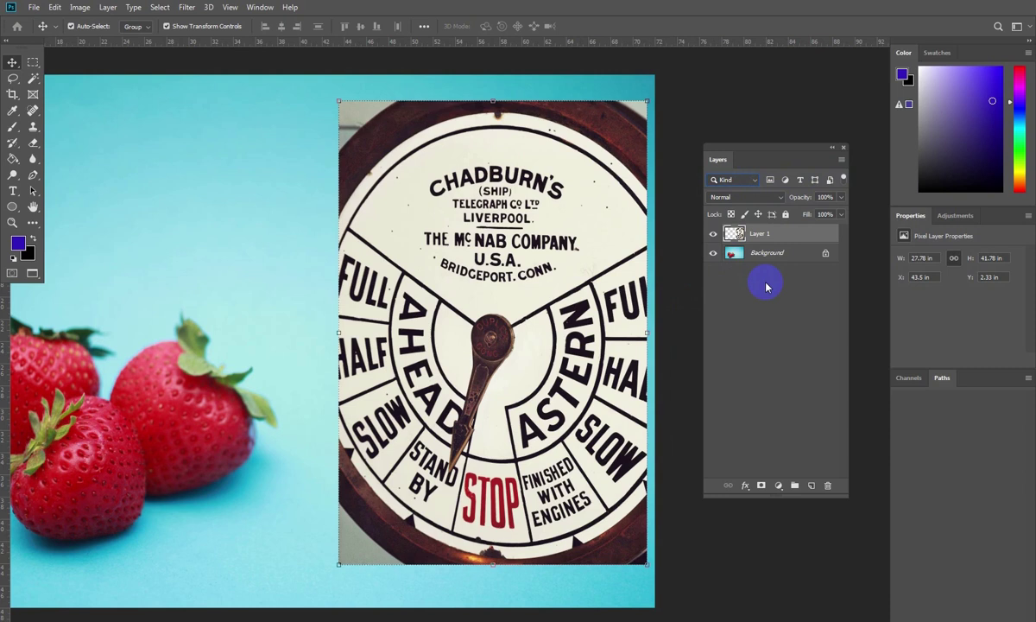
left_click(757, 181)
left_click(718, 194)
left_click(771, 183)
left_click(787, 181)
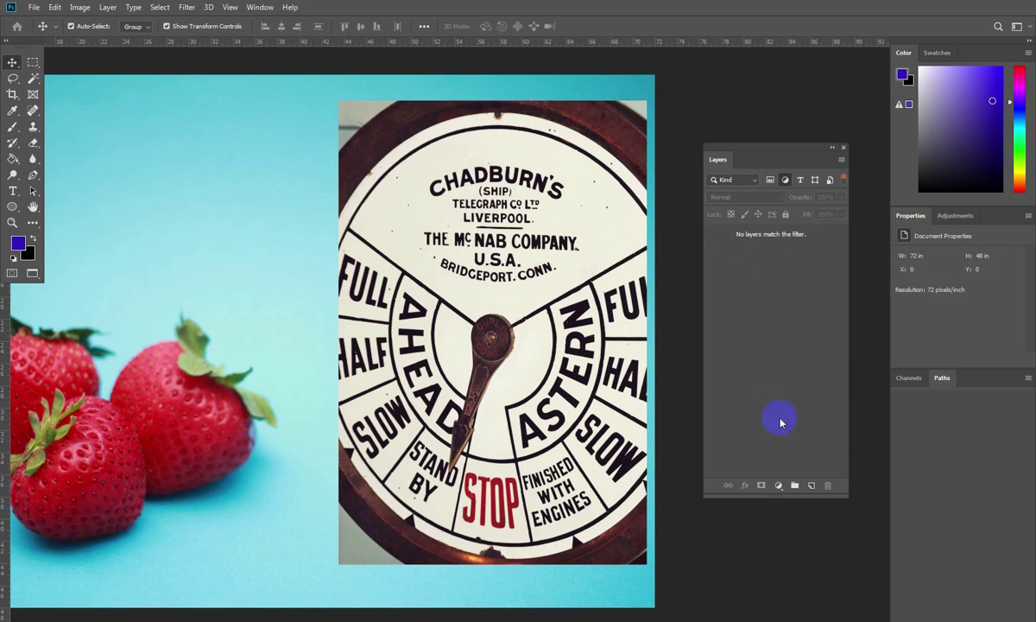
Clear the layer filter and add a Brightness/Contrast adjustment above the Background with brightness 35 and contrast 60
left_click(779, 485)
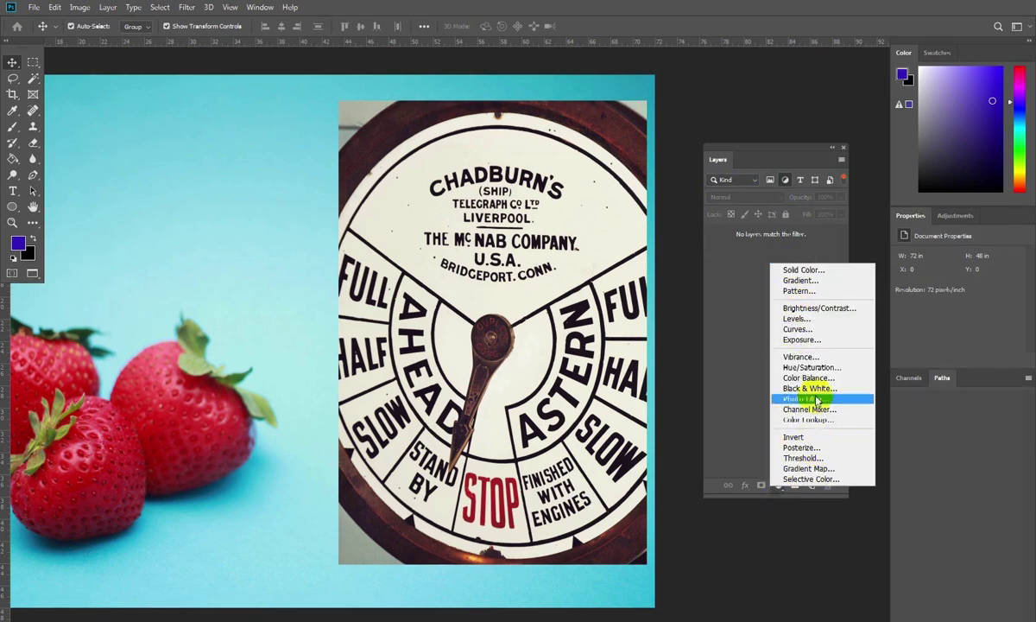
left_click(769, 475)
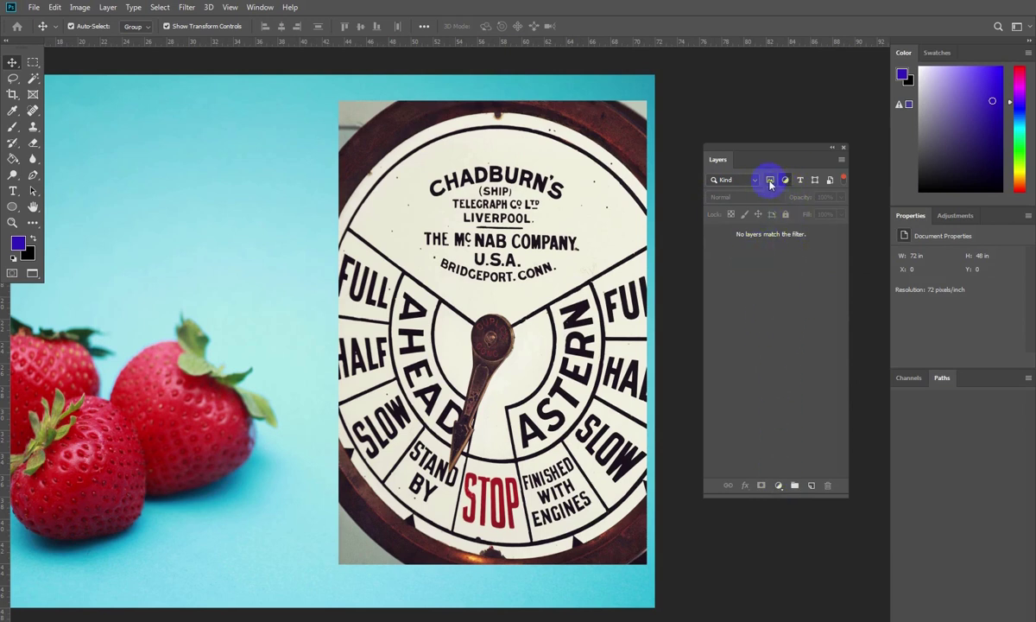
left_click(777, 484)
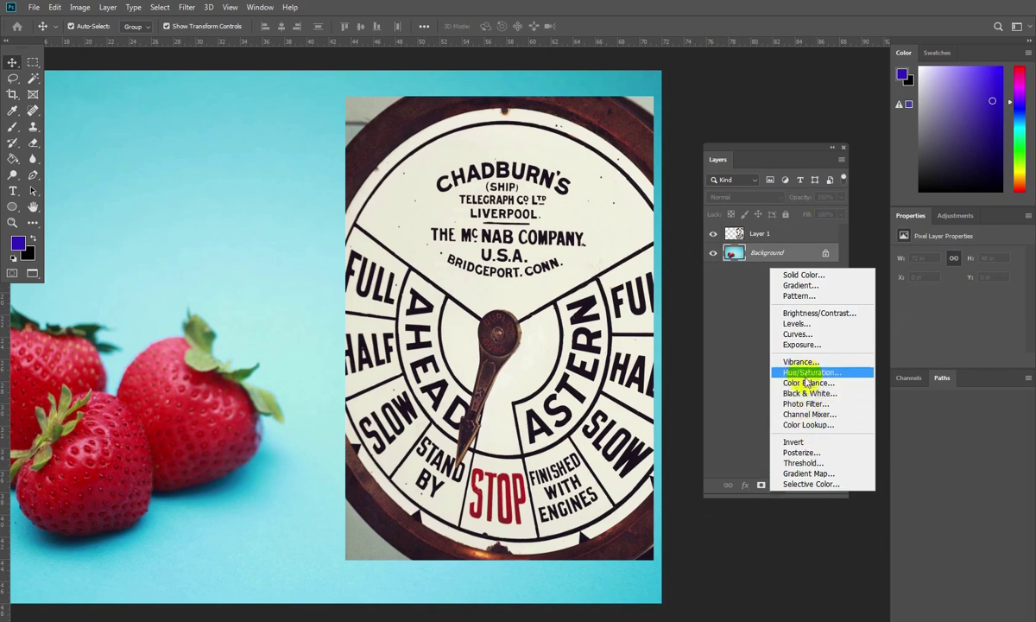
left_click(802, 321)
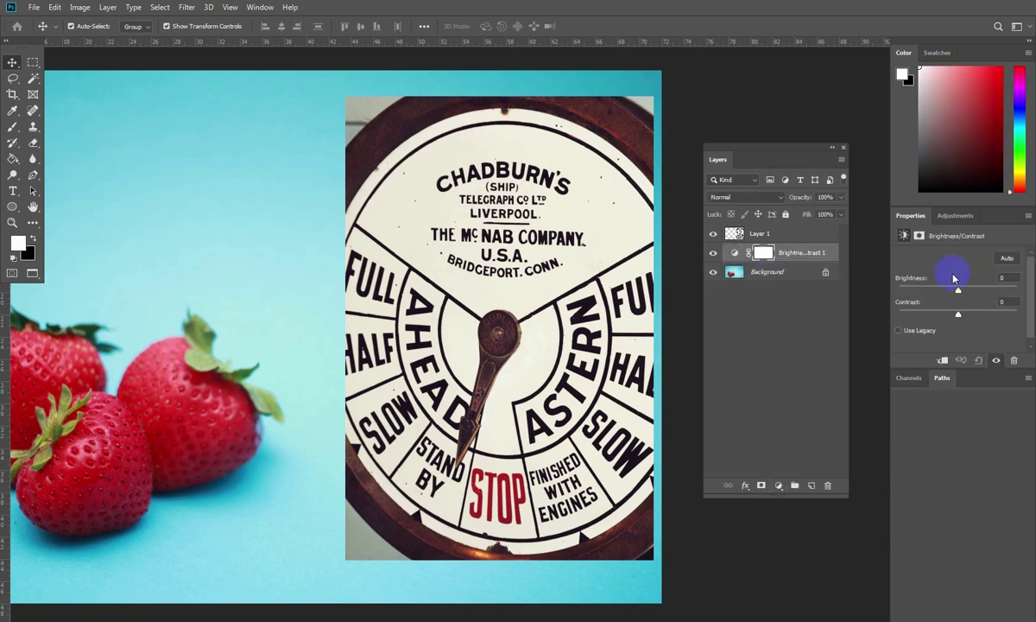
left_click_drag(959, 293, 994, 314)
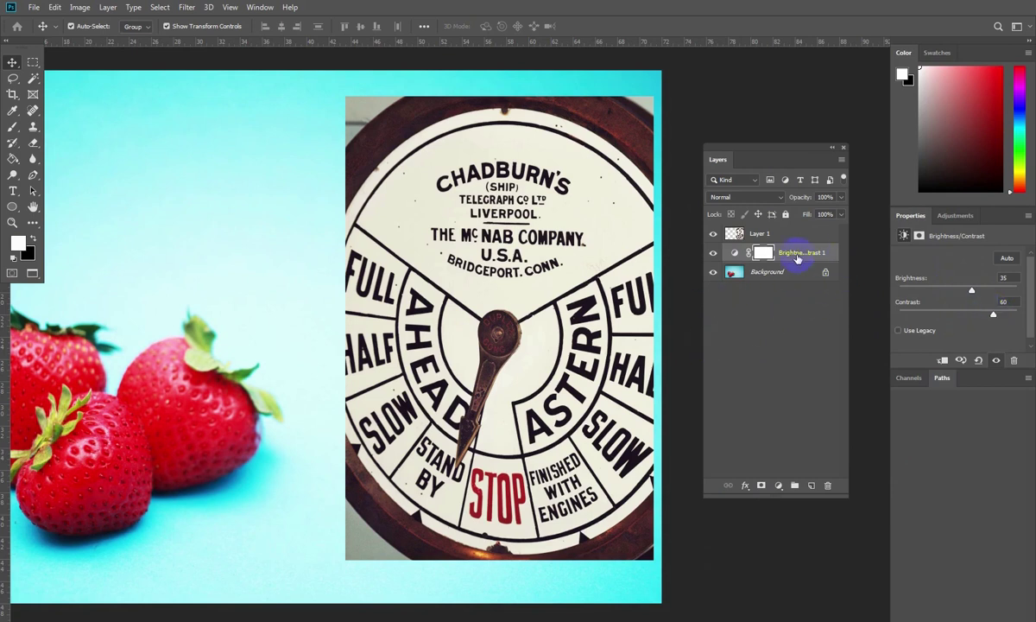
Add 25 new empty layers on top of the layer stack, Layer 2 through Layer 26
left_click(763, 306)
left_click(810, 484)
left_click(810, 484)
left_click(810, 485)
left_click(809, 485)
left_click(809, 484)
left_click(811, 484)
left_click(810, 485)
left_click(811, 486)
left_click(811, 485)
left_click(811, 486)
left_click(810, 485)
left_click(811, 485)
left_click(811, 485)
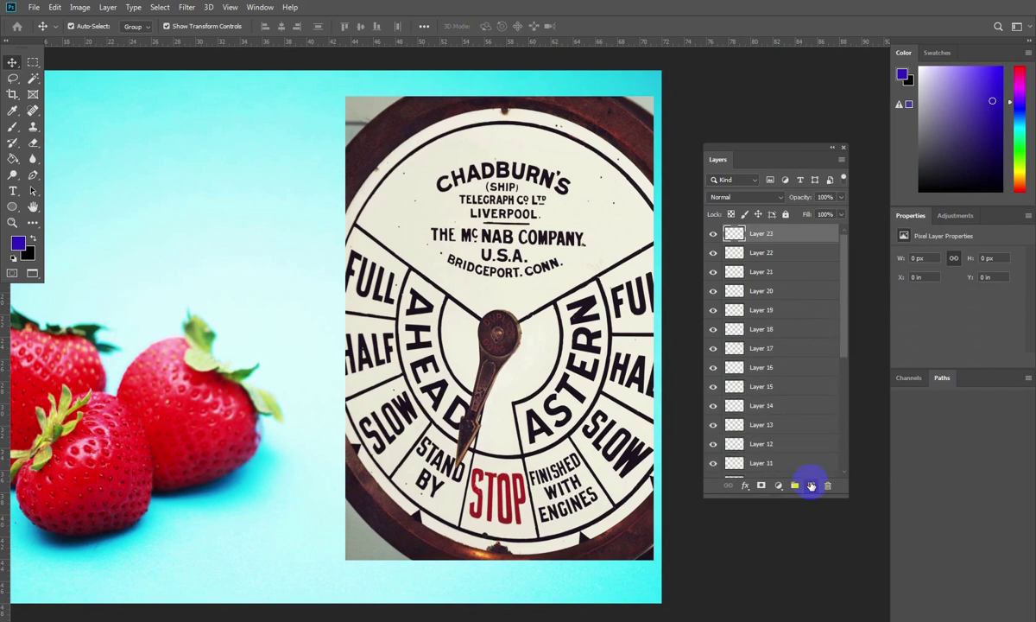
left_click(810, 485)
left_click_drag(856, 313, 855, 263)
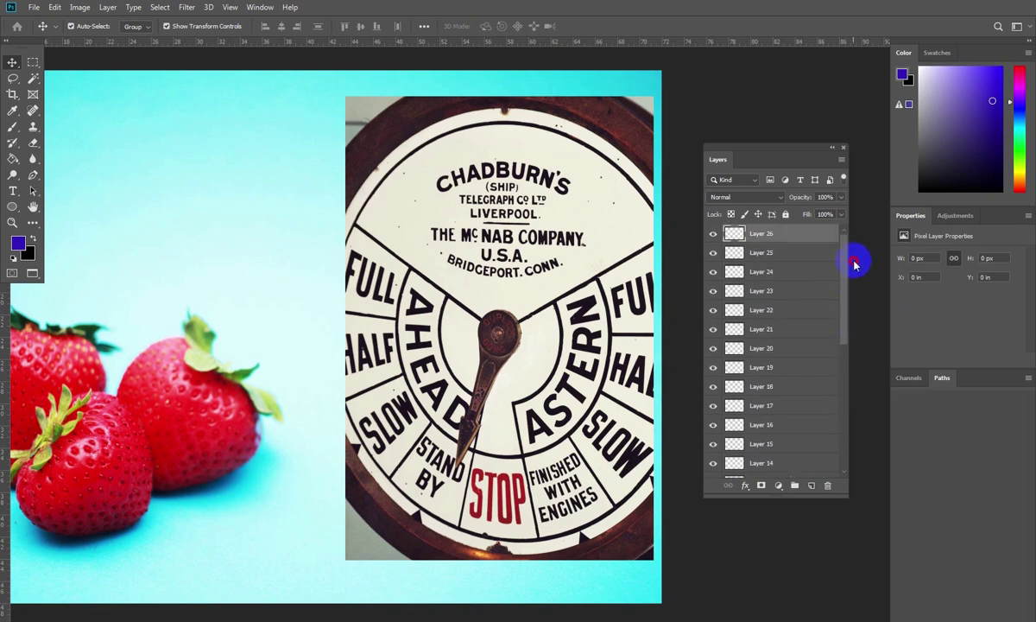
Look through the long layer list, filter it to adjustment layers only, and clear the filter
left_click(732, 329)
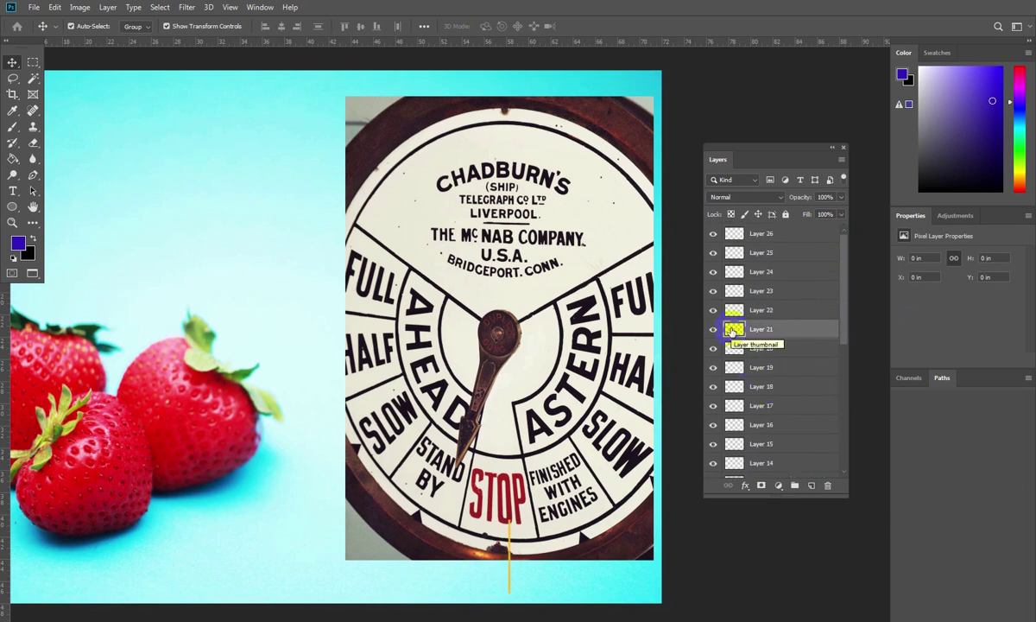
left_click(784, 347)
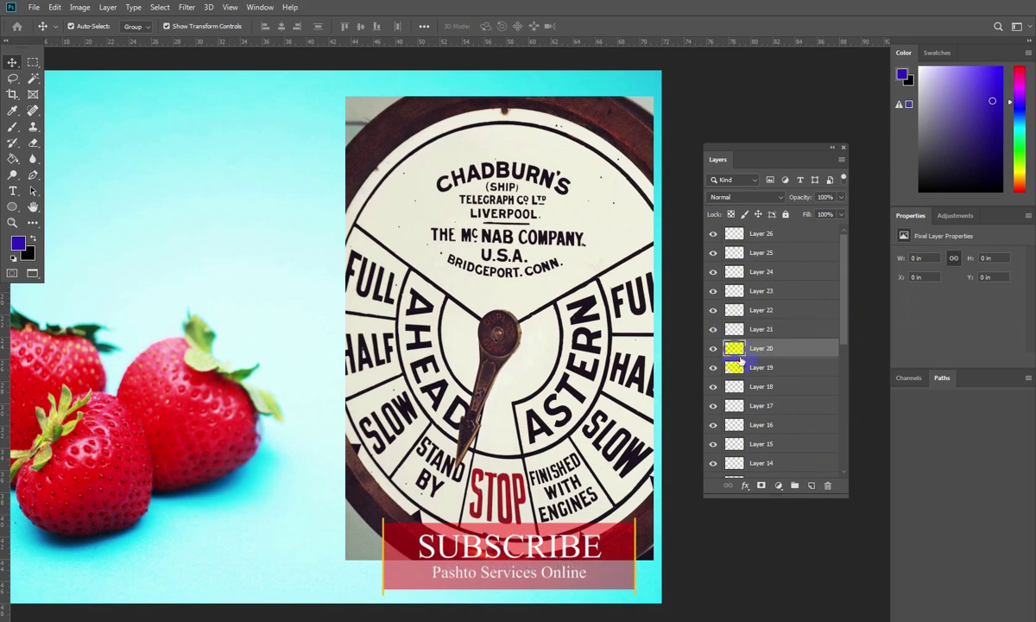
scroll(777, 387, "down", 1)
scroll(777, 397, "up", 1)
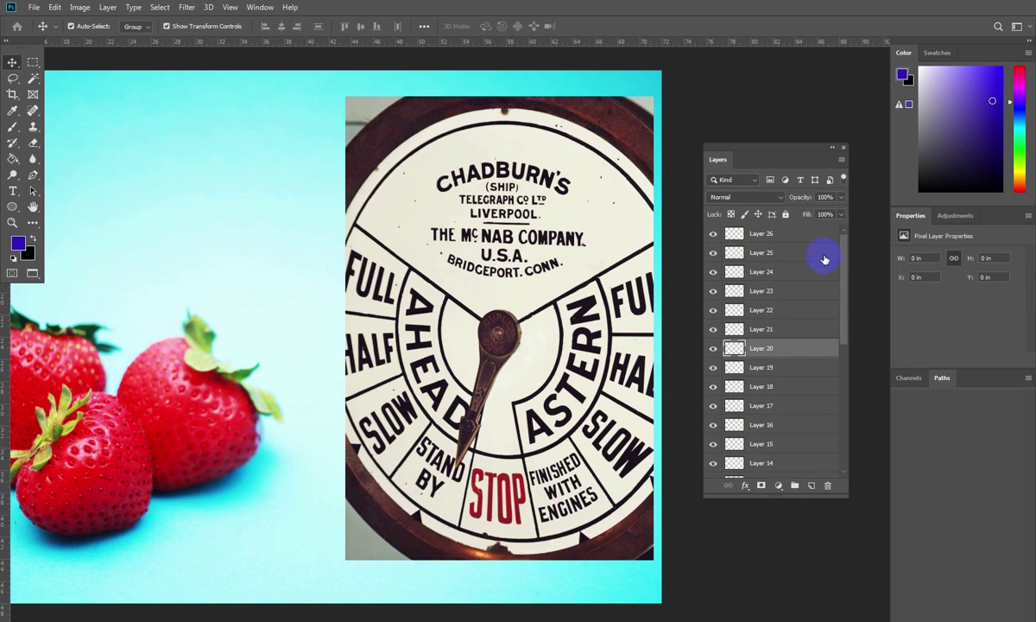
left_click(785, 180)
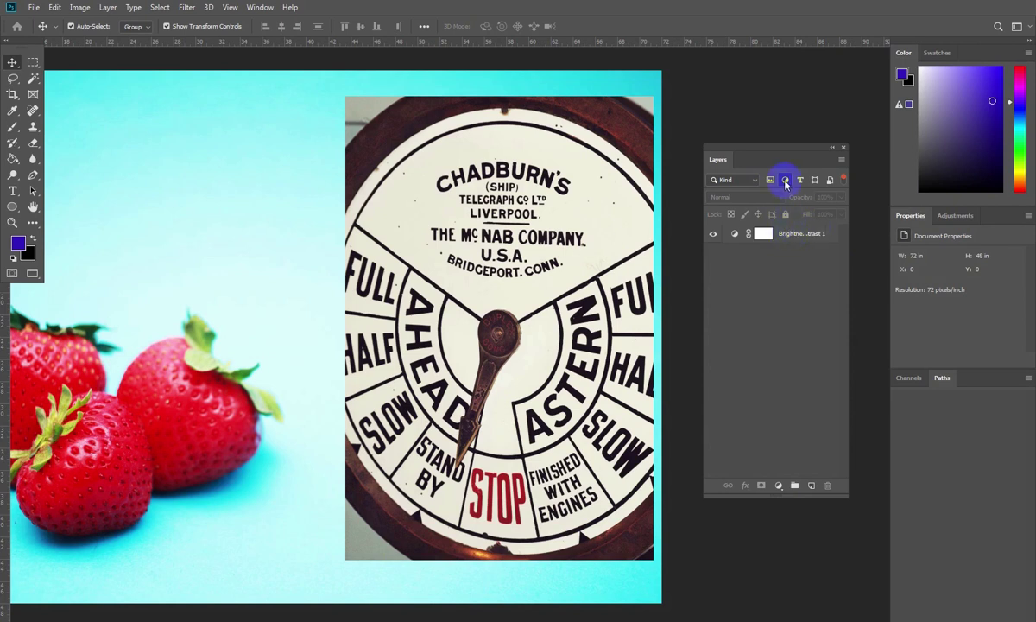
left_click(786, 182)
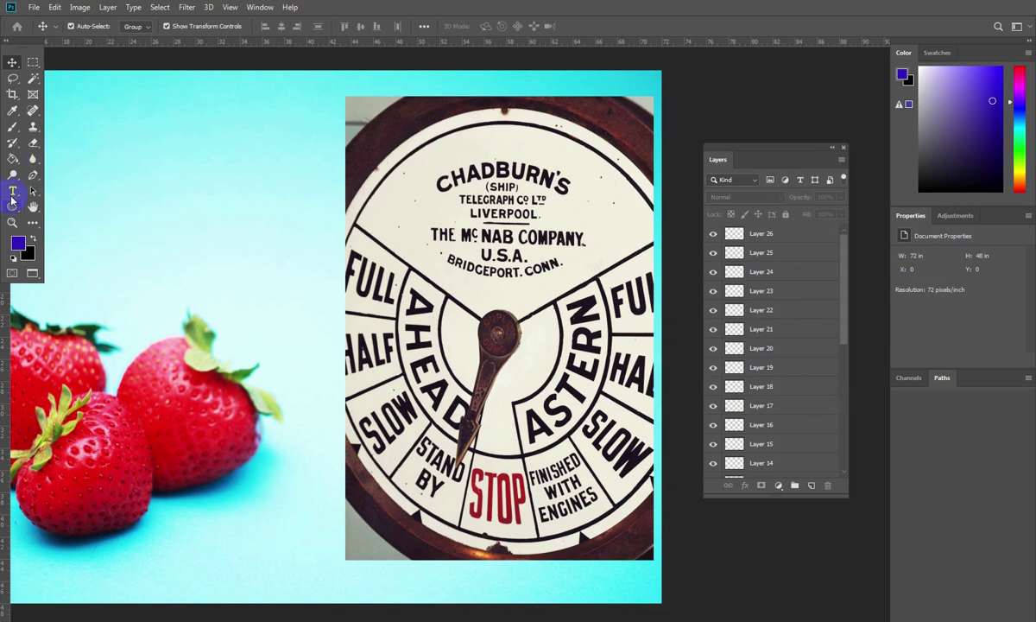
Turn the empty Layer 7 into a text layer reading "Paashot service online" above the strawberries
left_click(12, 198)
scroll(769, 380, "down", 3)
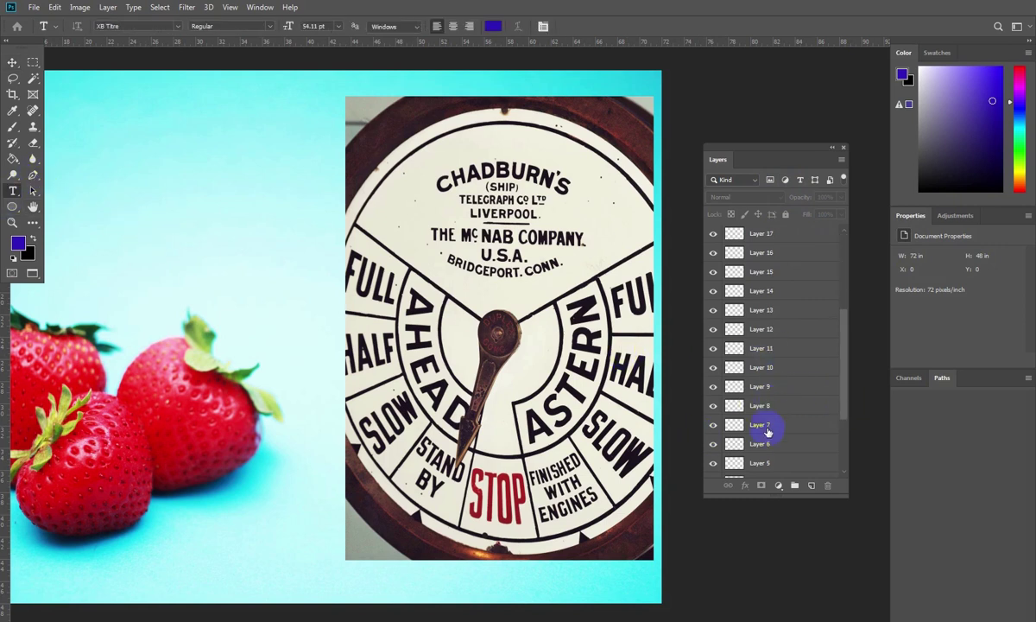
left_click(768, 428)
left_click(205, 257)
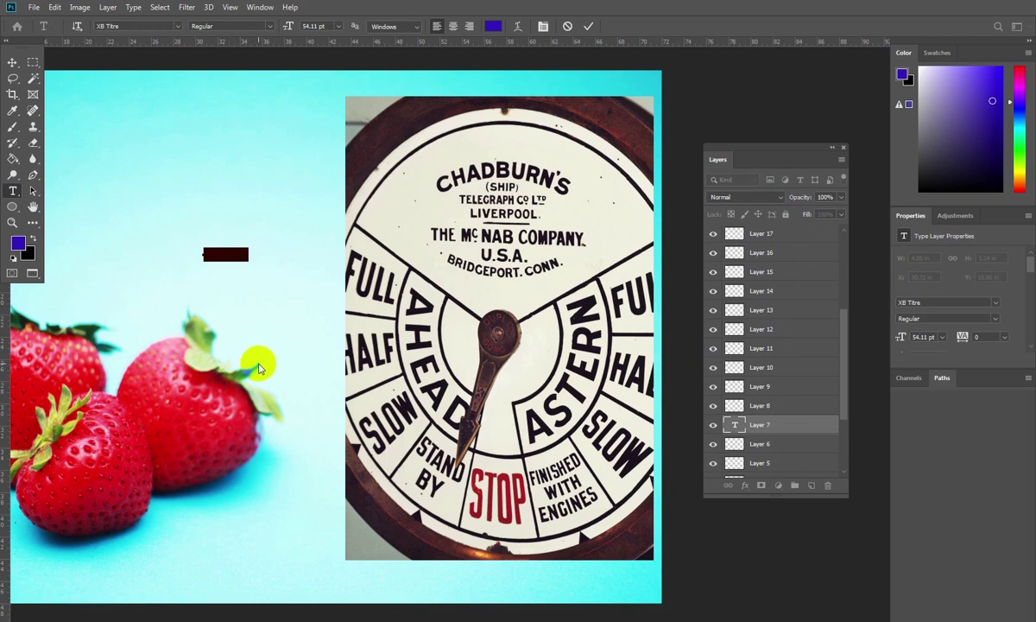
type("asd;lkfa")
key("Return")
type("'sdl")
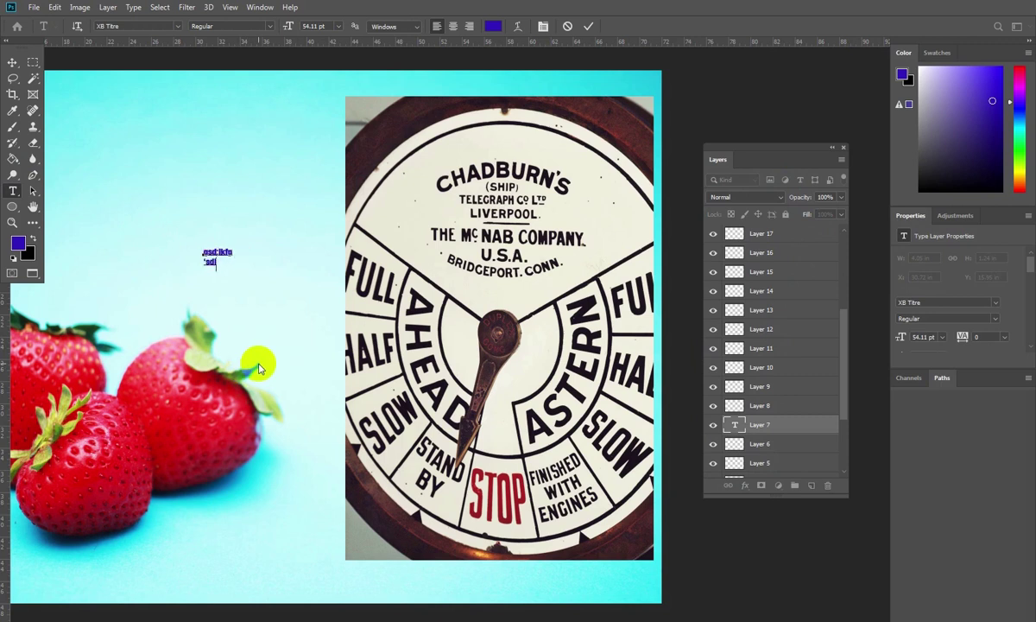
key("BackSpace")
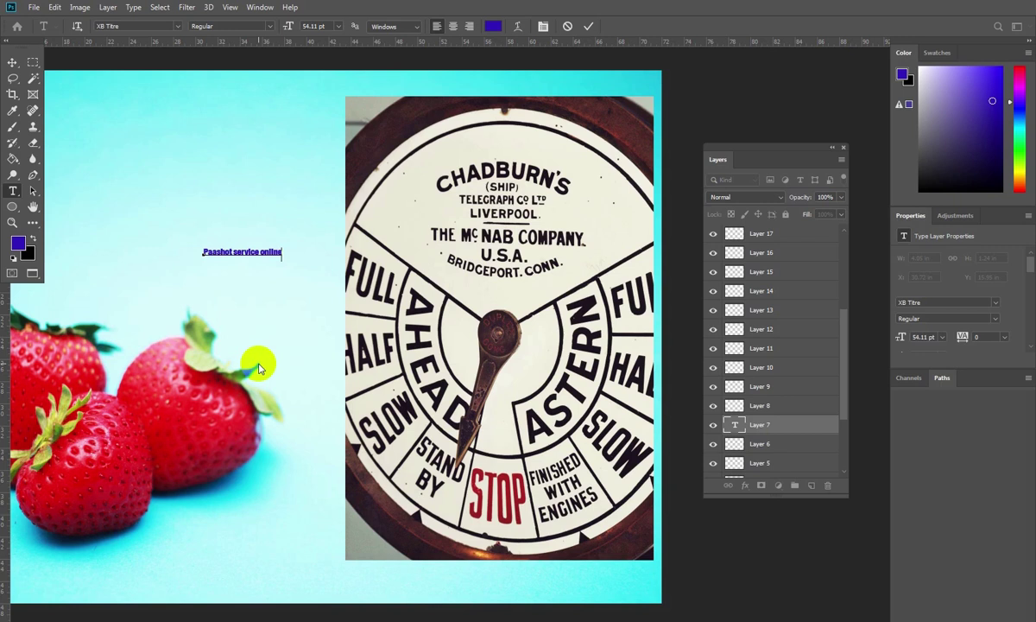
Enlarge the "Paashot service online" text to about 72.86 pt with Free Transform
left_click(12, 62)
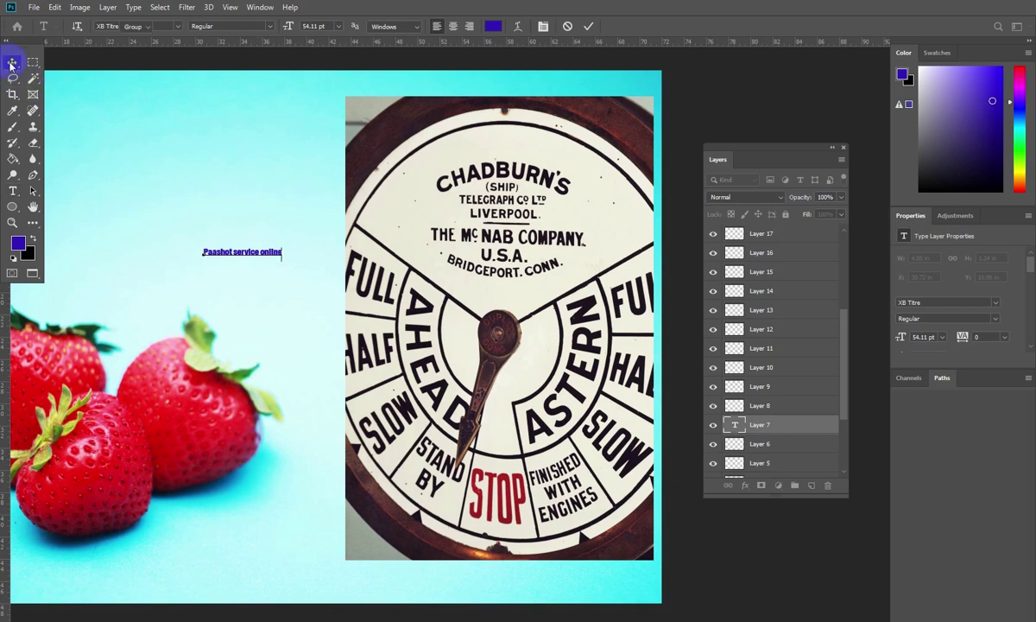
key("ctrl+t")
left_click_drag(284, 258, 253, 261)
key("Return")
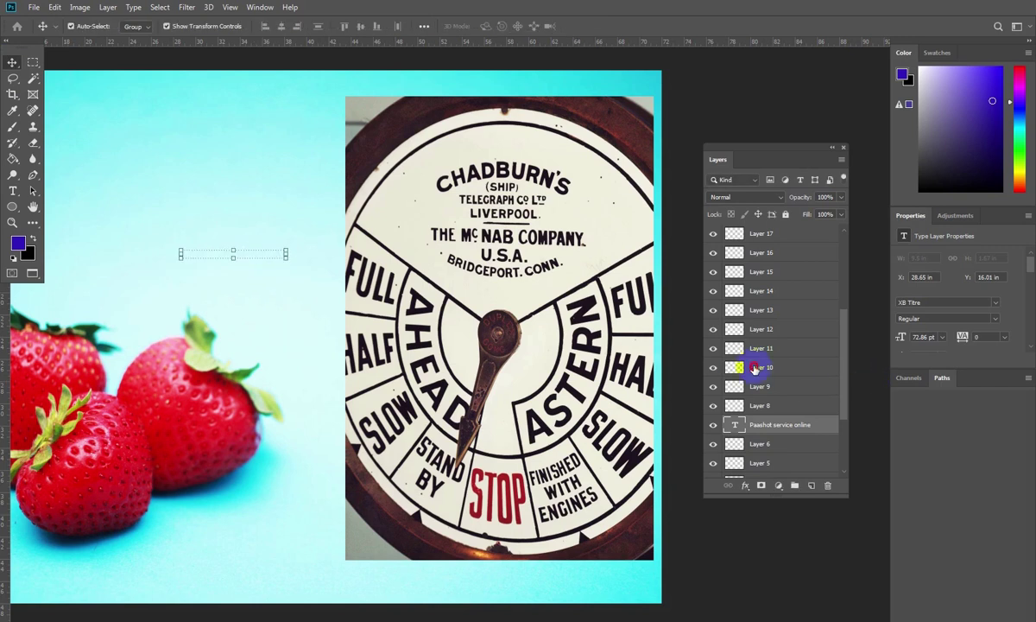
Filter the layer list to type layers and to shape layers, clearing each filter
left_click(762, 372)
scroll(764, 371, "up", 4)
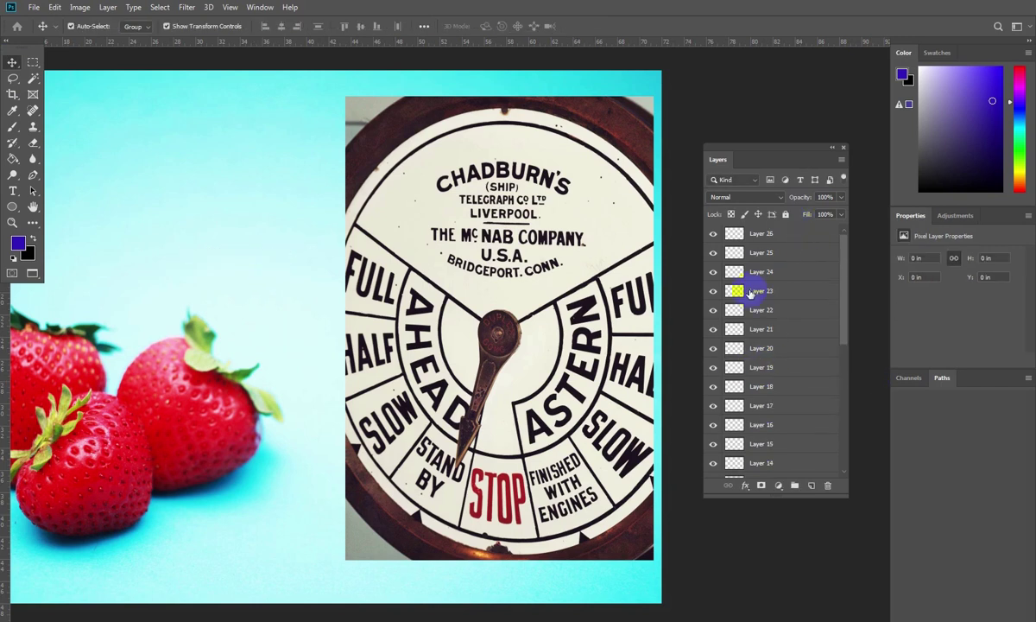
left_click(801, 180)
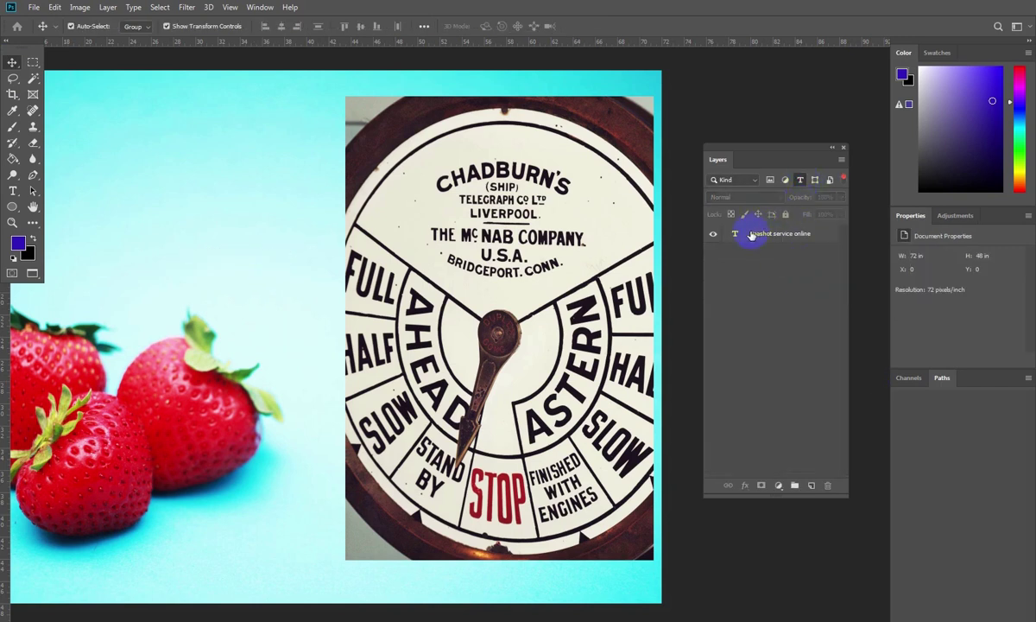
left_click(802, 181)
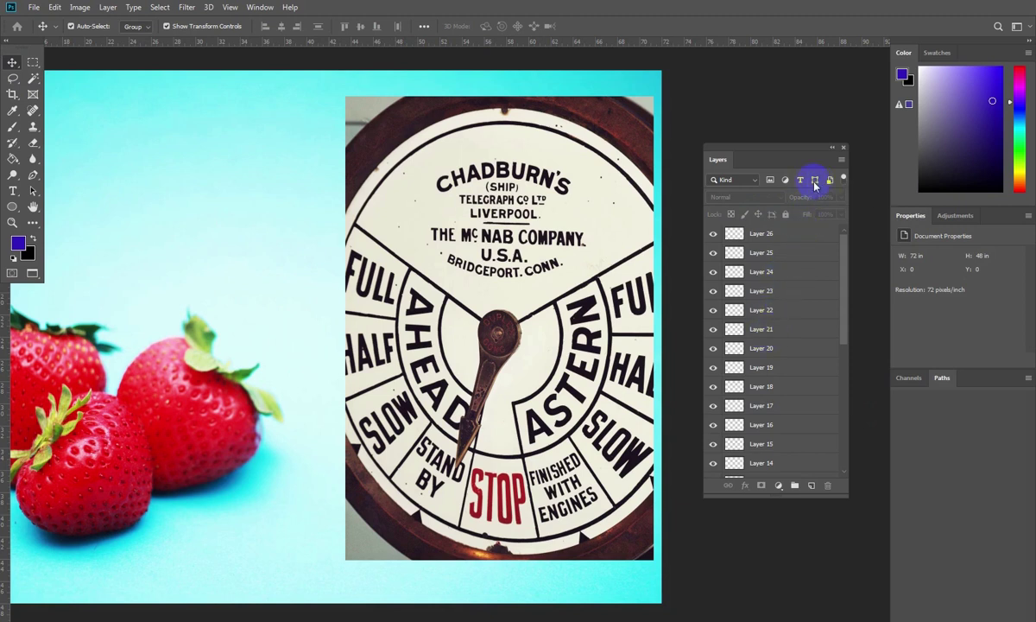
left_click(815, 181)
left_click(813, 181)
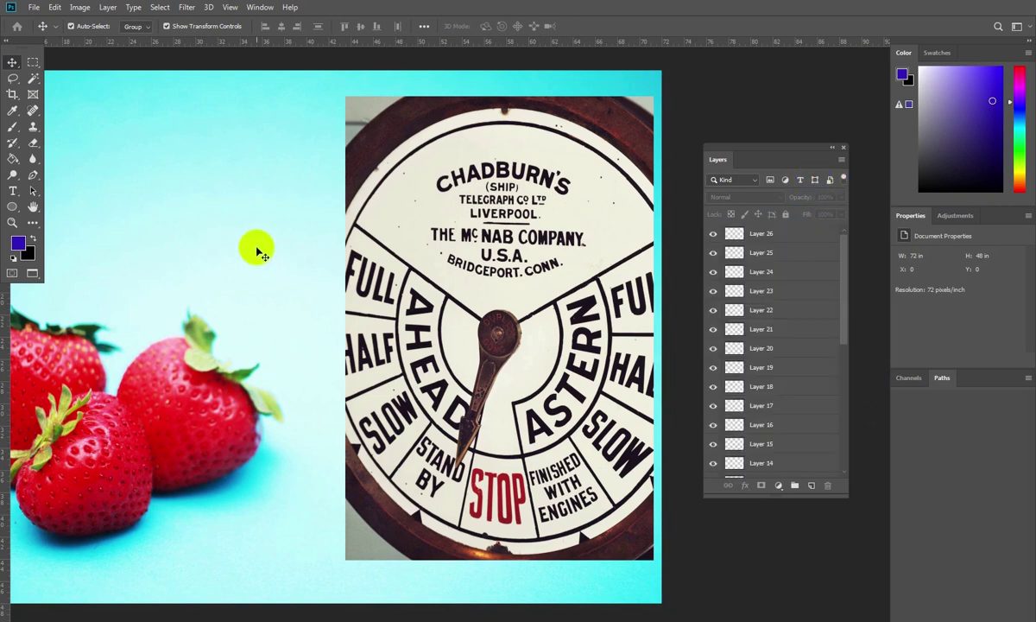
Draw a blue three-sided polygon about 1471 × 1605 px and move it above the strawberries, beside the gauge photo
left_click(15, 209)
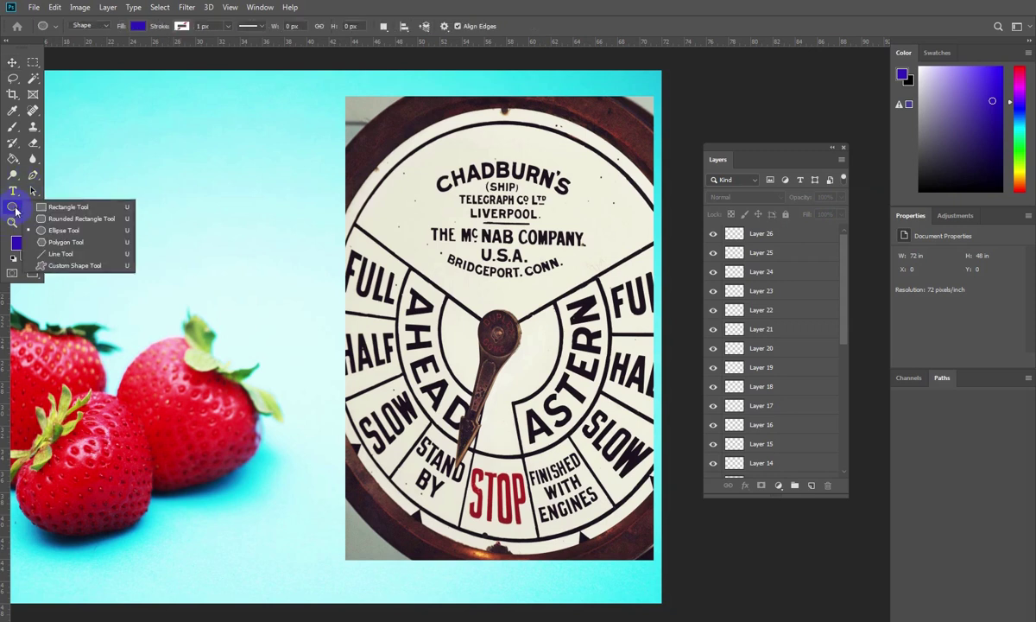
left_click(62, 242)
left_click_drag(129, 155, 220, 280)
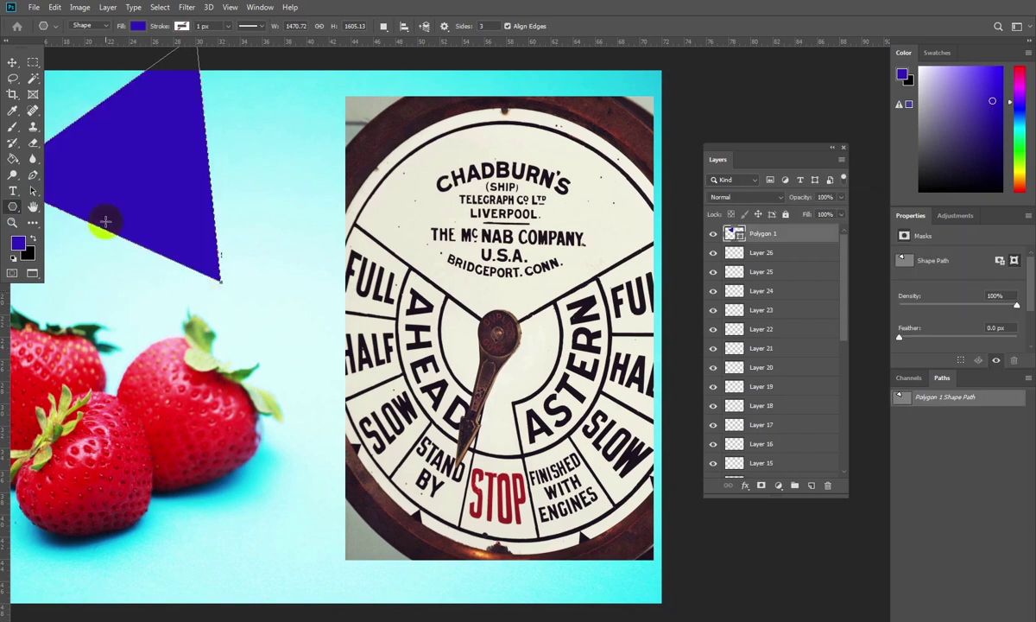
left_click(12, 62)
left_click_drag(120, 157, 250, 207)
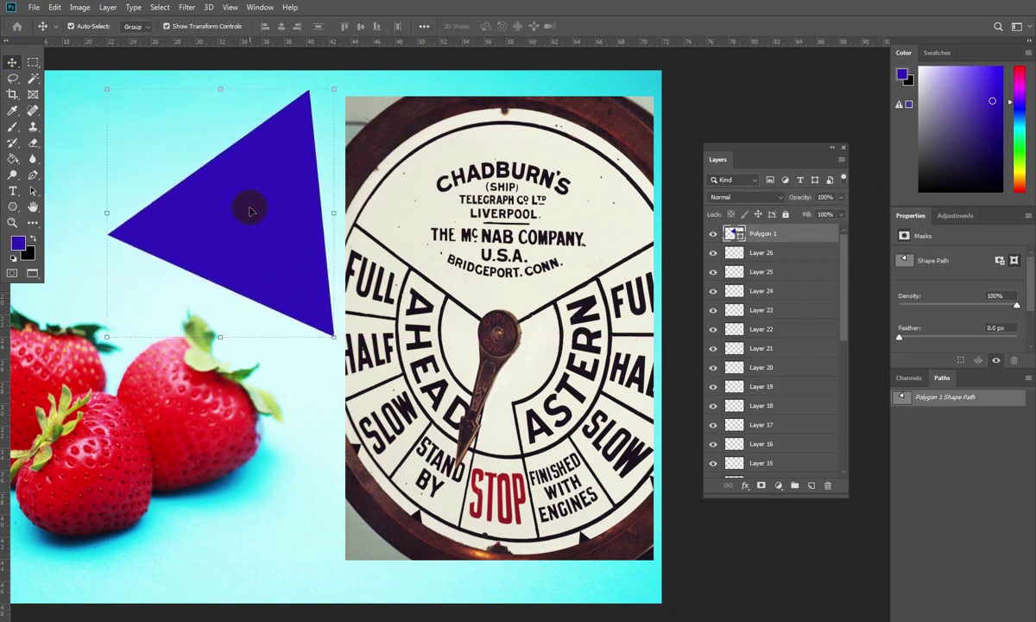
Filter the layer list to shape layers only, check for the polygon, and clear the filter
left_click(443, 324)
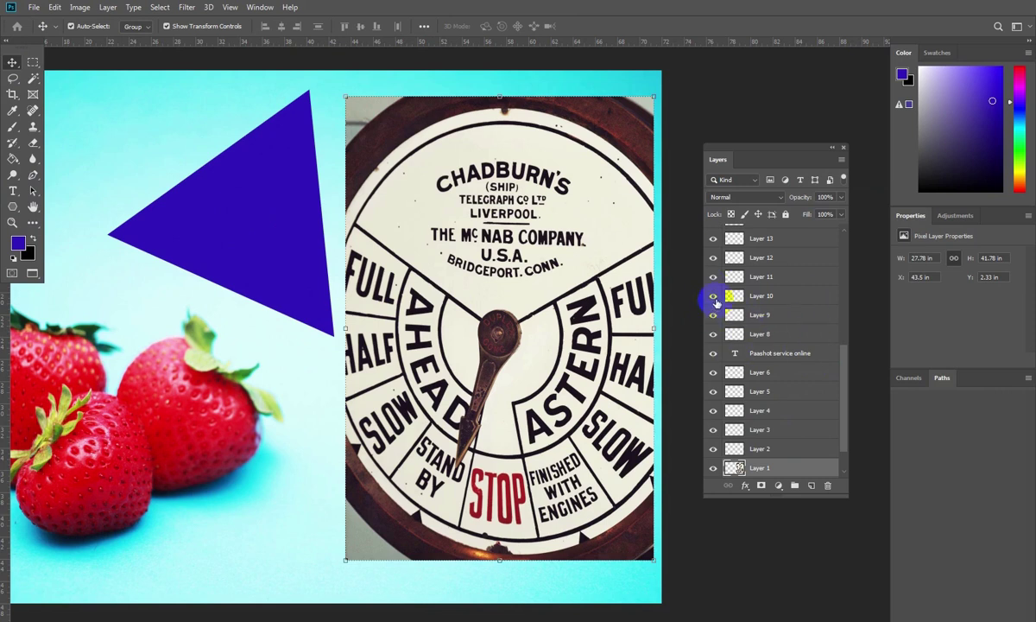
left_click(814, 180)
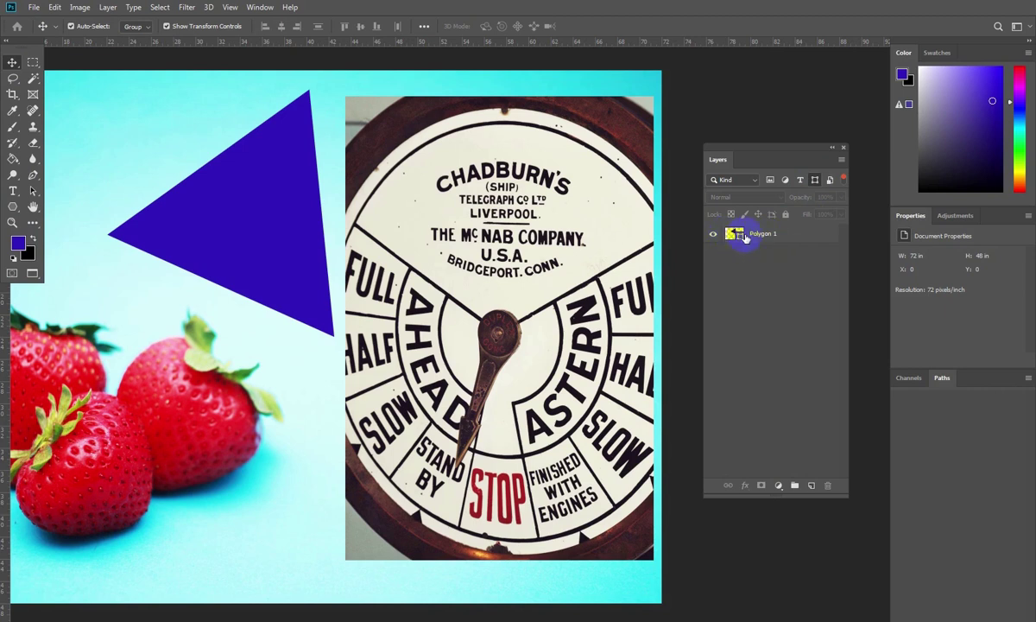
left_click(816, 179)
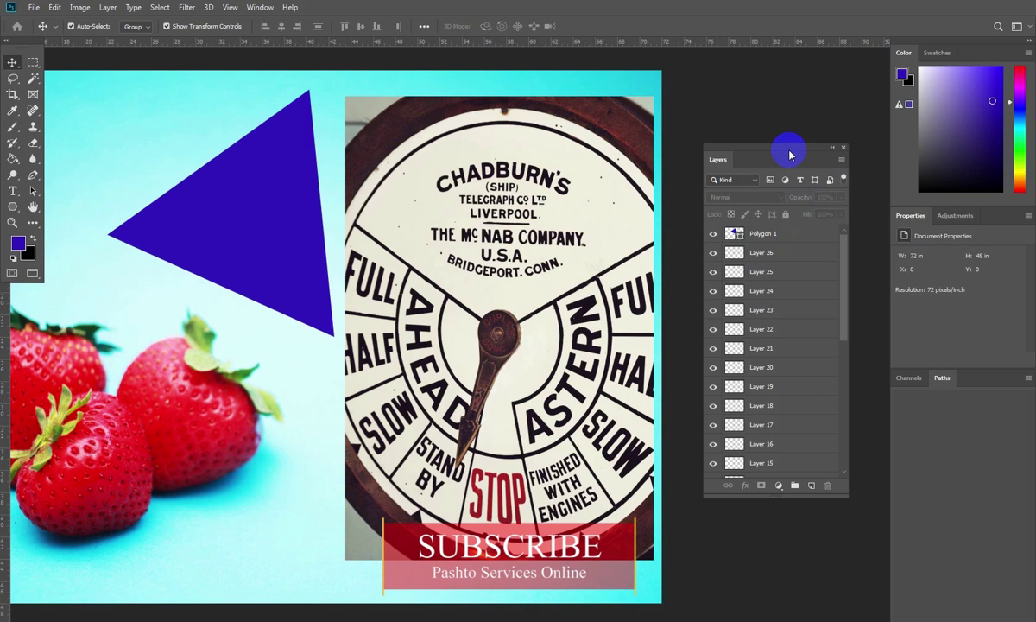
Unlock the Background layer at the end of the layer stack so it becomes a regular layer
left_click(738, 291)
left_click_drag(749, 296, 716, 260)
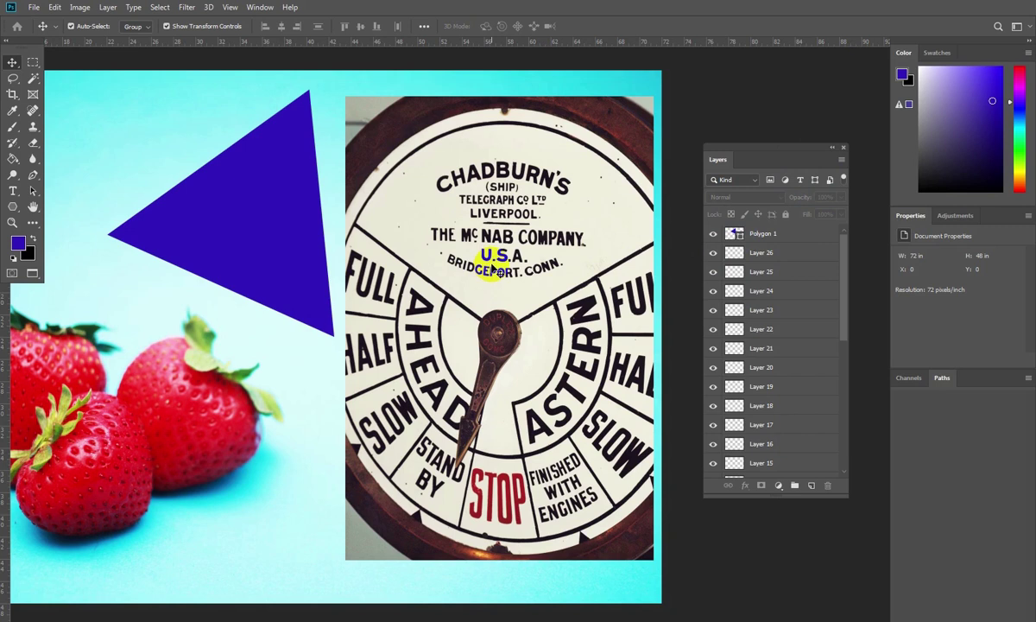
left_click(748, 311)
left_click_drag(748, 312, 751, 449)
left_click(763, 470)
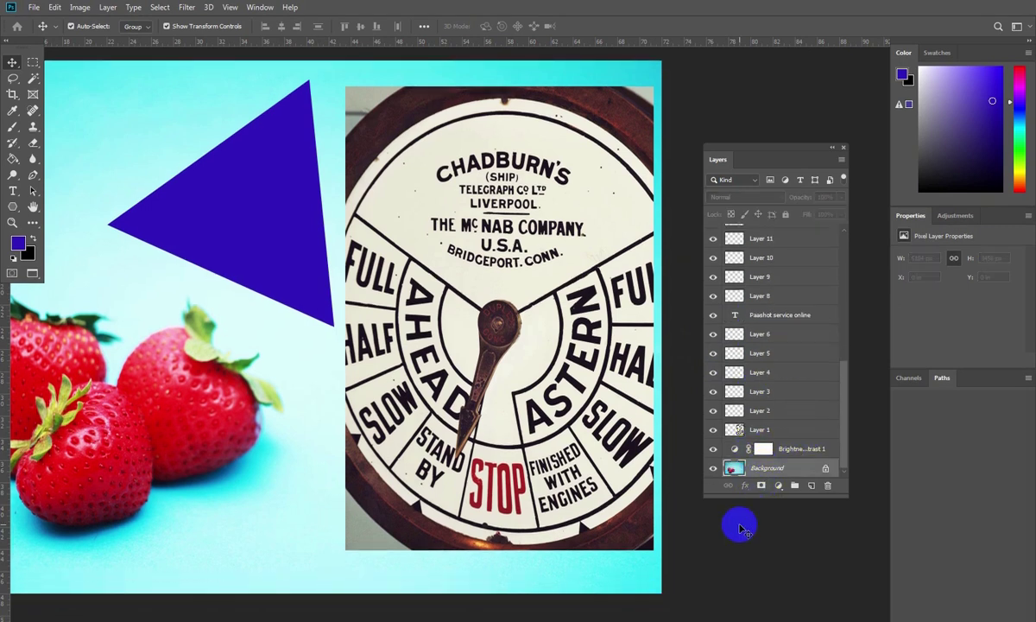
left_click(827, 470)
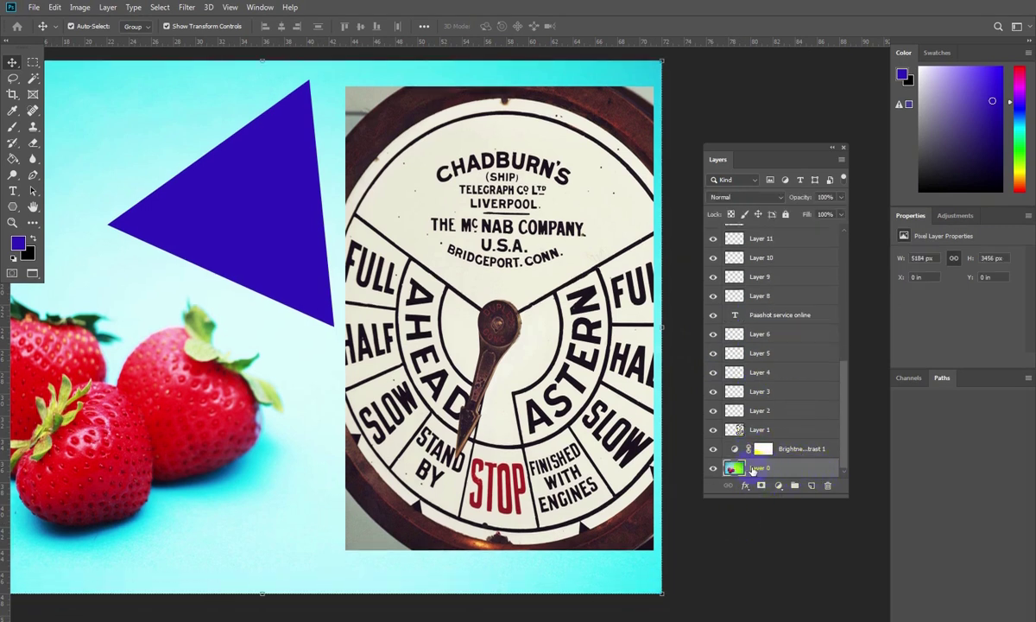
Convert Layer 1, the gauge photo, to a smart object and scale it down to about 25.18 × 37.88 in
left_click(737, 429)
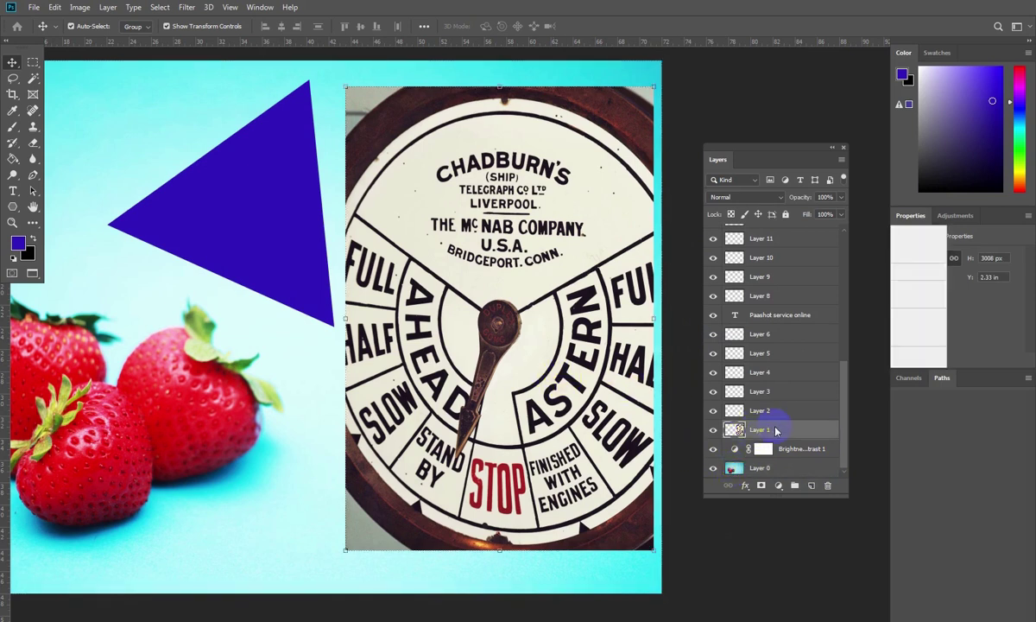
right_click(774, 429)
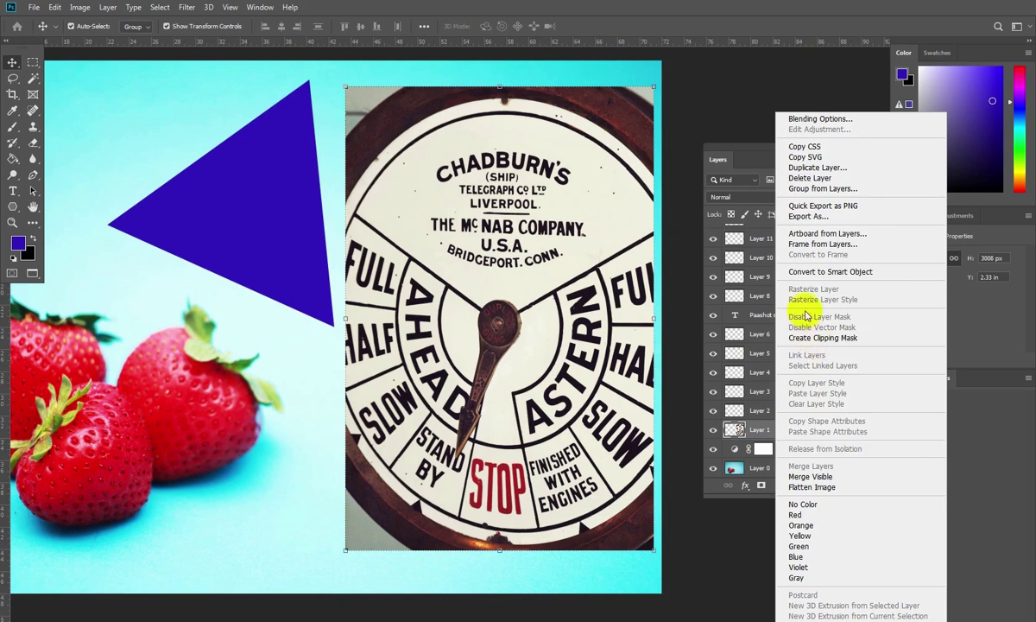
left_click(808, 273)
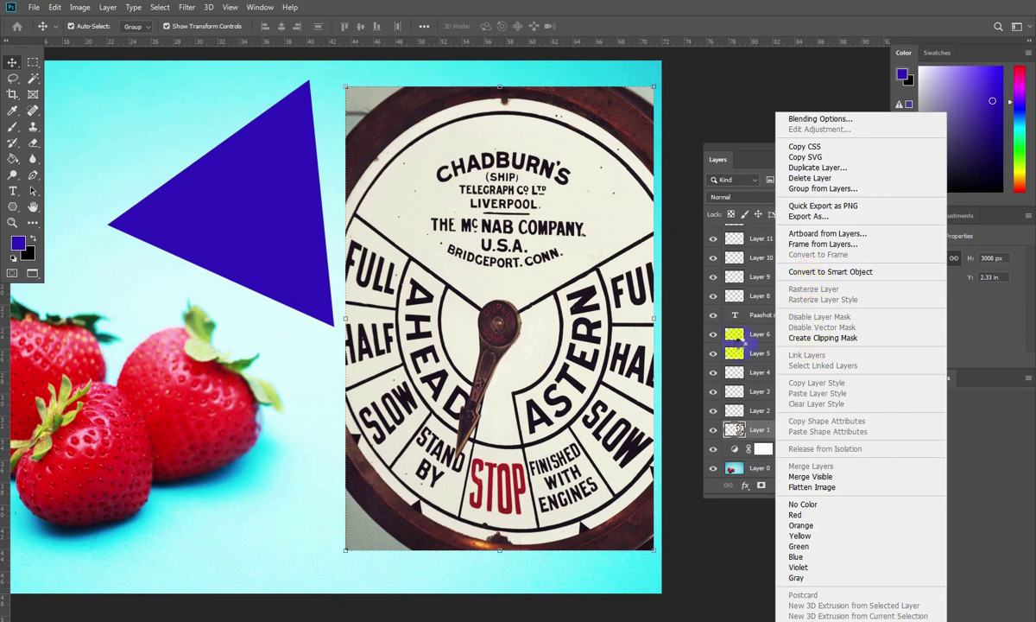
left_click_drag(460, 291, 382, 290)
left_click_drag(576, 87, 546, 130)
left_click_drag(488, 248, 546, 262)
key("Return")
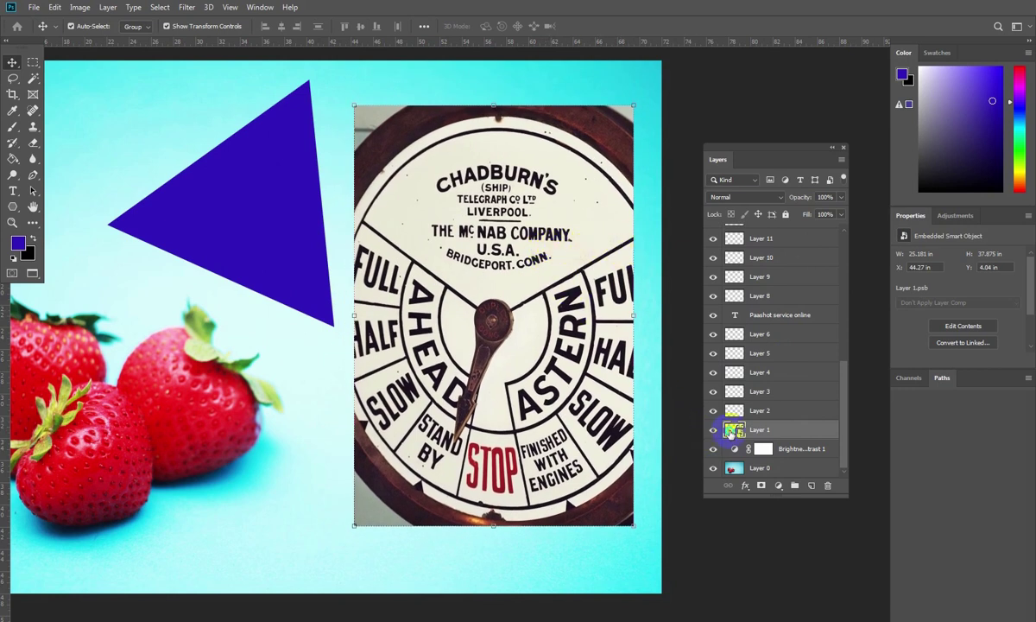
Rasterize the Layer 1 smart object back to a pixel layer
right_click(730, 432)
right_click(783, 440)
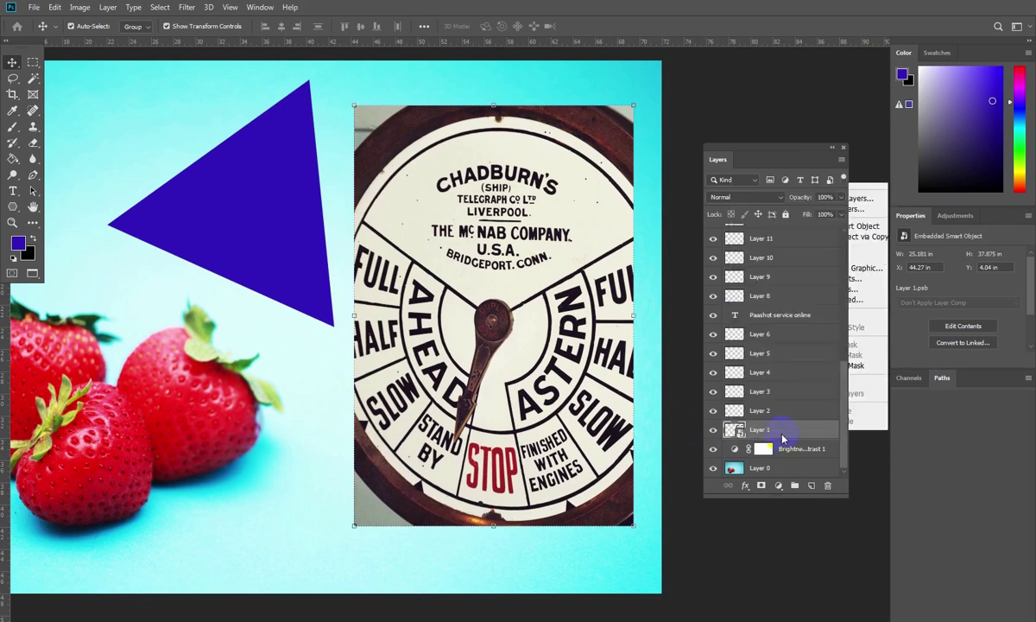
left_click(803, 319)
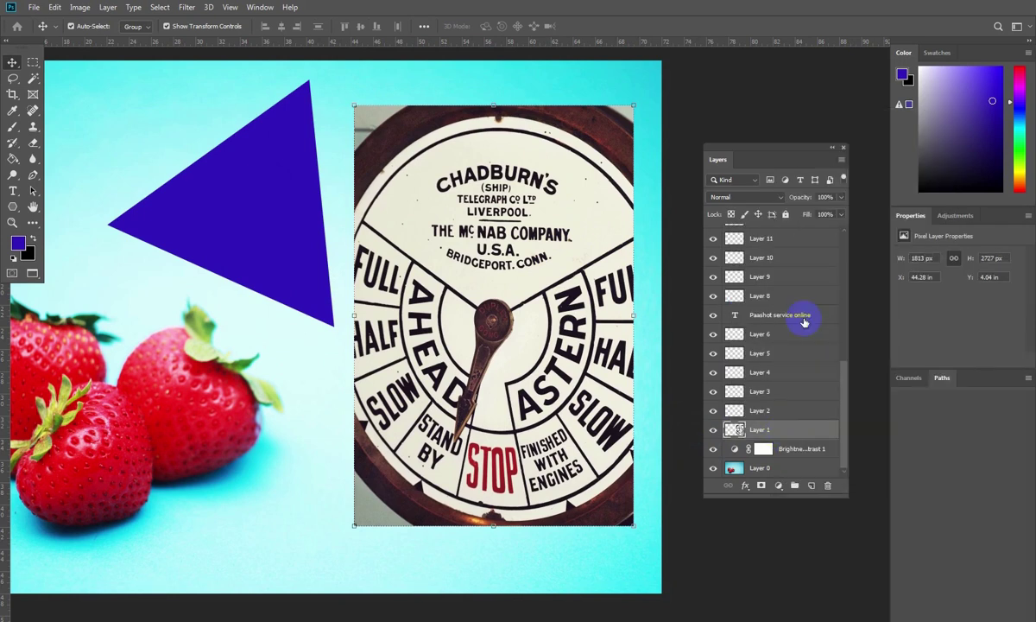
Try shrinking the rasterized gauge photo to about 48 × 73 px and enlarging it again
left_click(606, 141)
left_click_drag(634, 105, 384, 530)
key("Return")
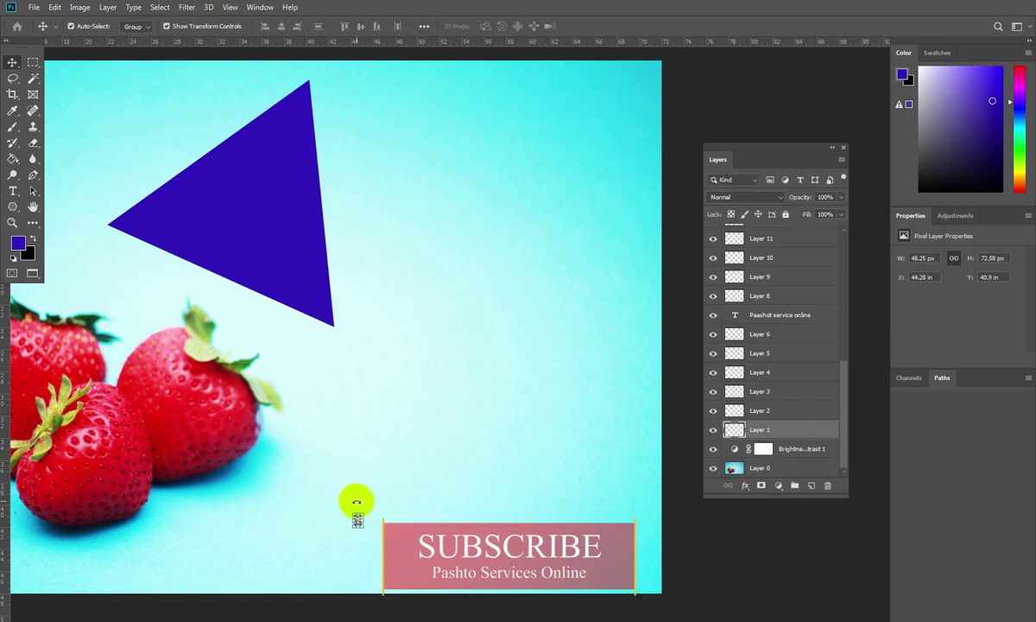
key("ctrl+t")
left_click_drag(359, 513, 625, 114)
key("Return")
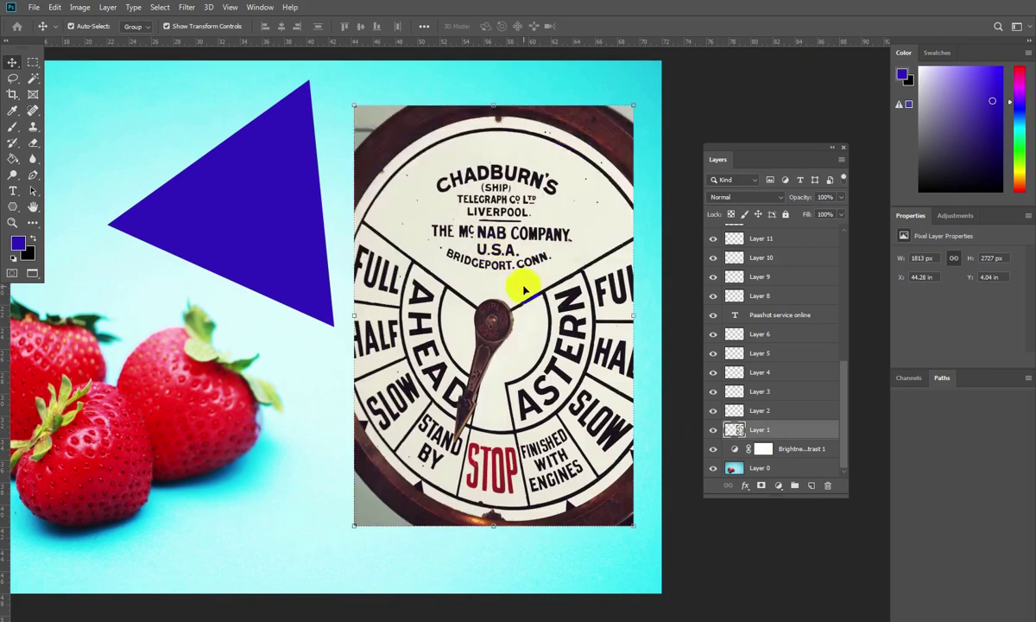
Scale the rasterized gauge photo down to about 38 × 58 px
left_click_drag(634, 105, 370, 548)
left_click_drag(637, 314, 469, 360)
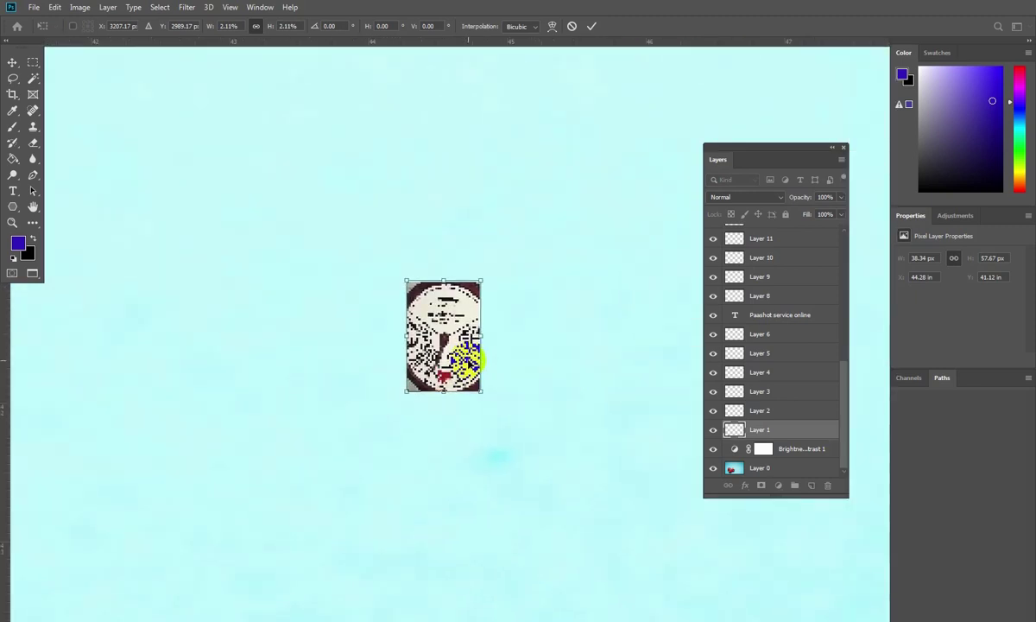
key("Return")
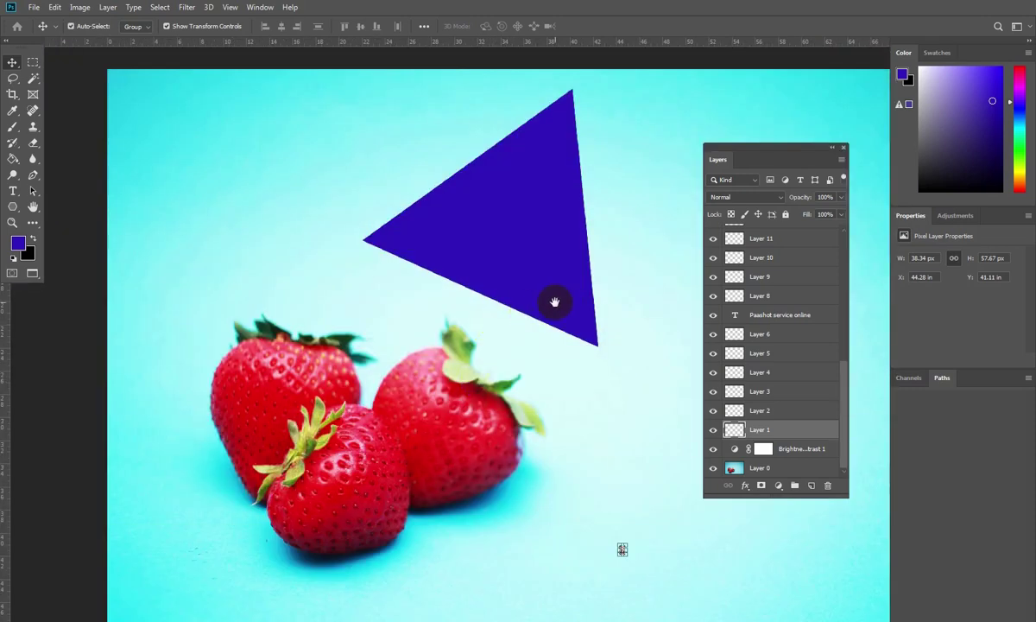
Enlarge the tiny gauge photo to about 1119 × 1707 px, and undo both resizes of Layer 1
left_click_drag(493, 399, 368, 345)
left_click_drag(407, 468, 581, 207)
double_click(494, 302)
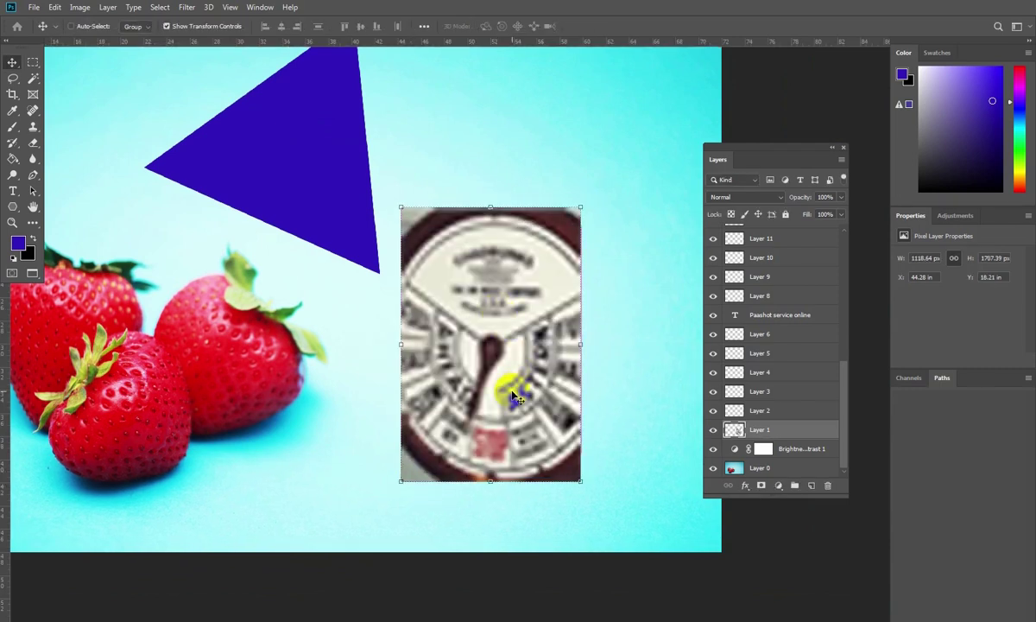
key("ctrl+z")
key("ctrl+z")
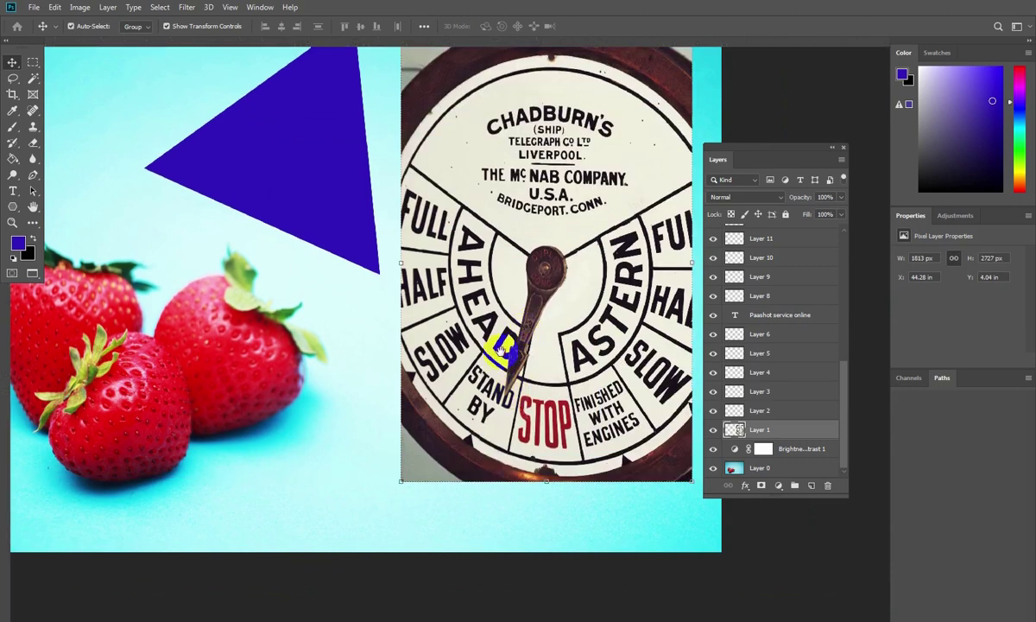
Convert the full-quality Layer 1 gauge photo to a smart object again
left_click_drag(559, 334, 493, 400)
right_click(795, 440)
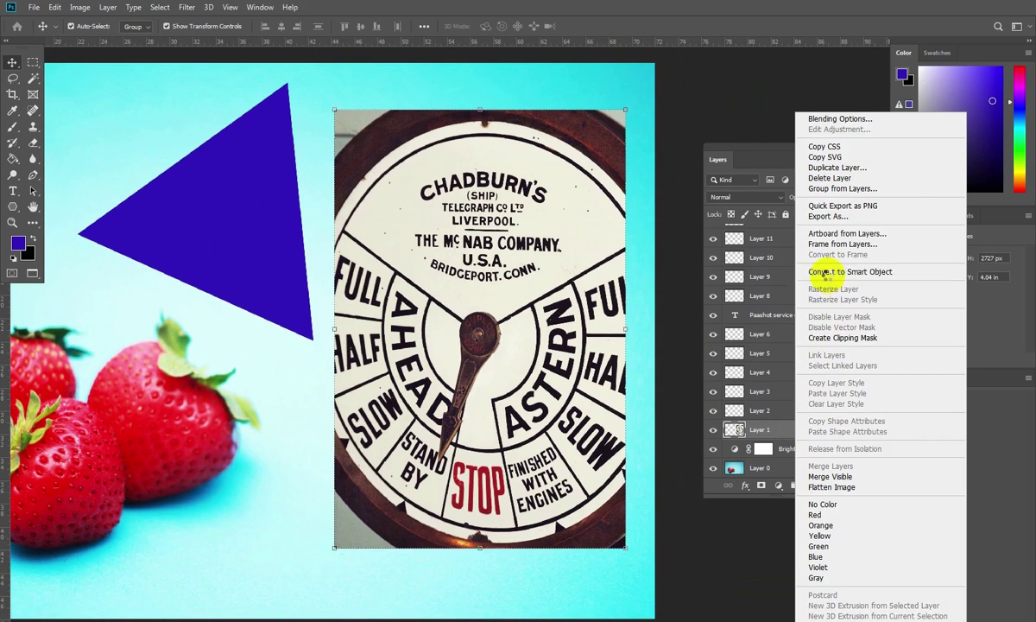
left_click(830, 275)
Scale the Layer 1 smart object down to about 2.37% and enlarge it again to about 89.72%
left_click_drag(518, 309, 580, 190)
left_click_drag(619, 112, 363, 557)
key("Return")
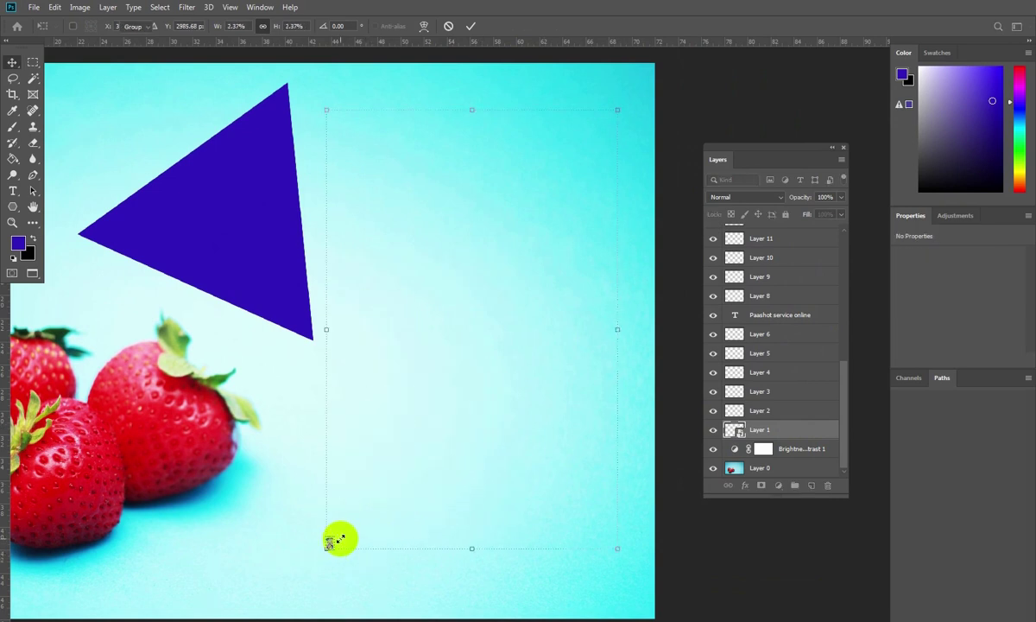
left_click(336, 534)
left_click_drag(336, 534, 613, 168)
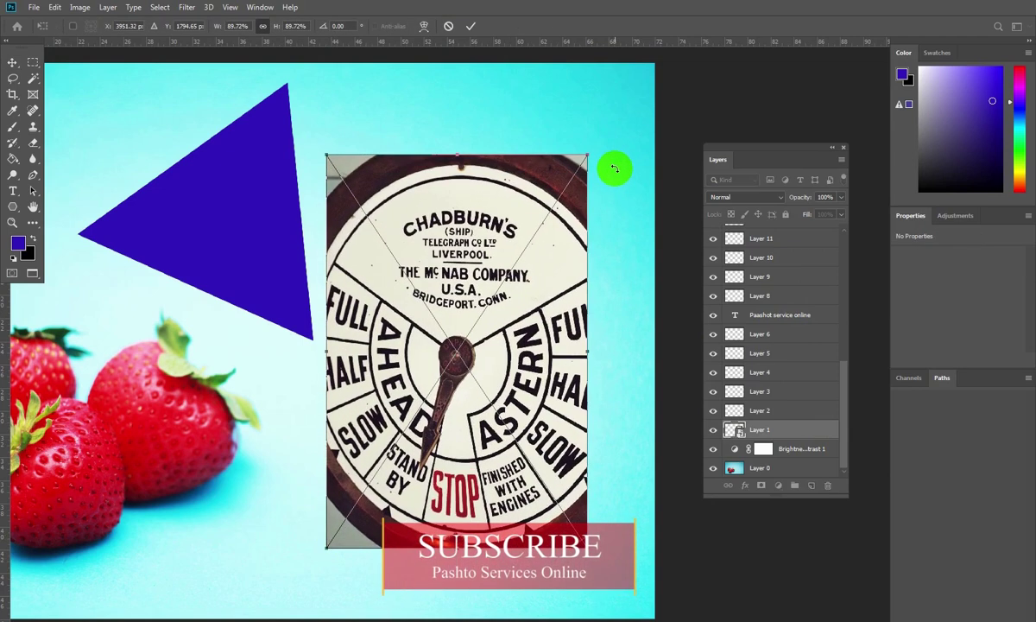
key("Return")
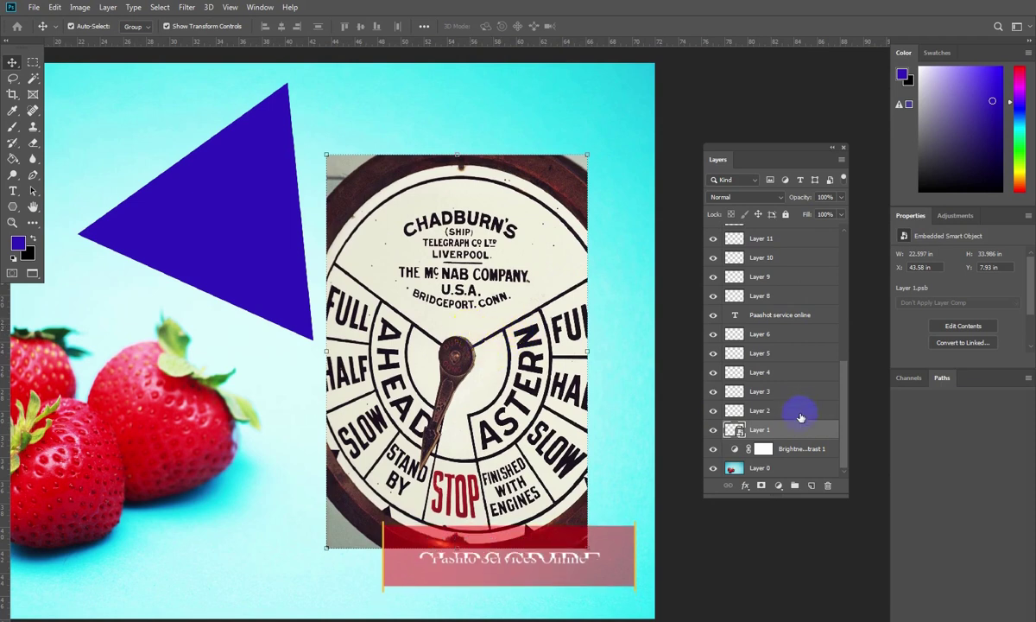
Move the gauge photo right to about X 44.65 in, and briefly filter the layer list to smart objects
left_click_drag(445, 271, 457, 271)
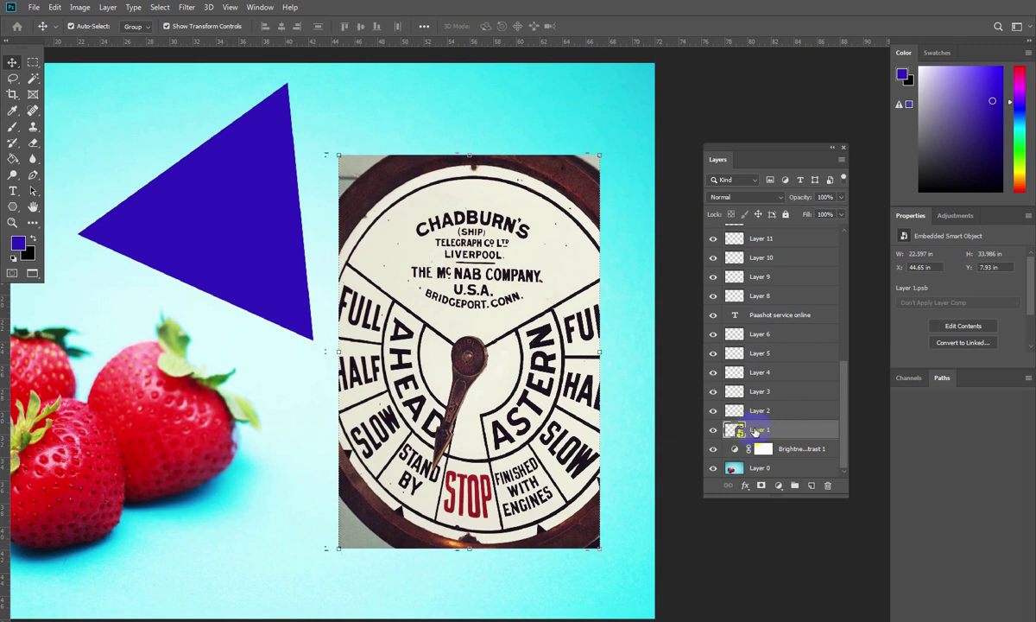
left_click(735, 431)
left_click(830, 180)
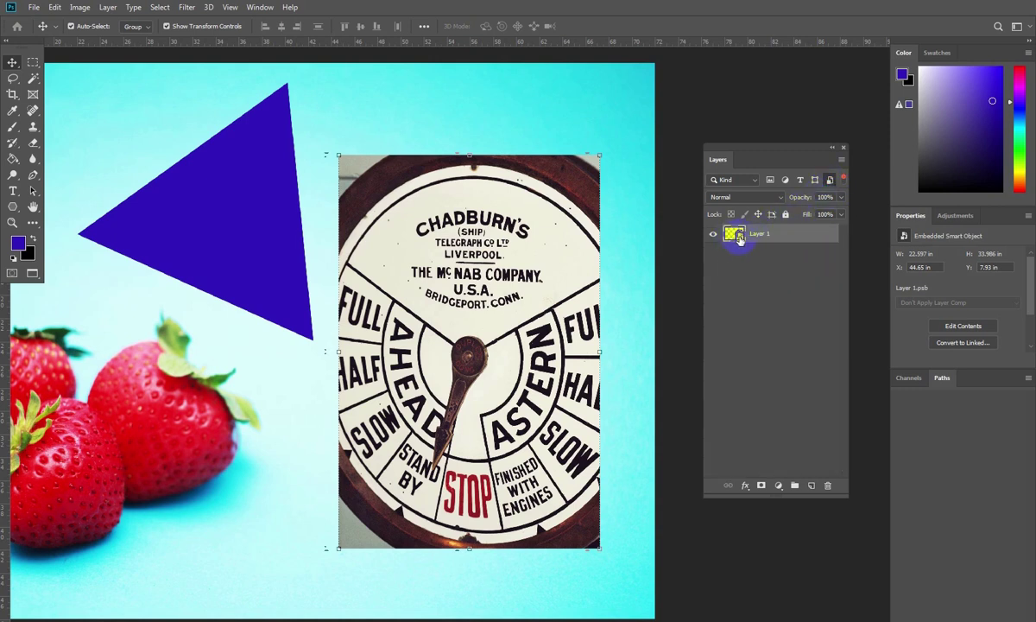
left_click(830, 182)
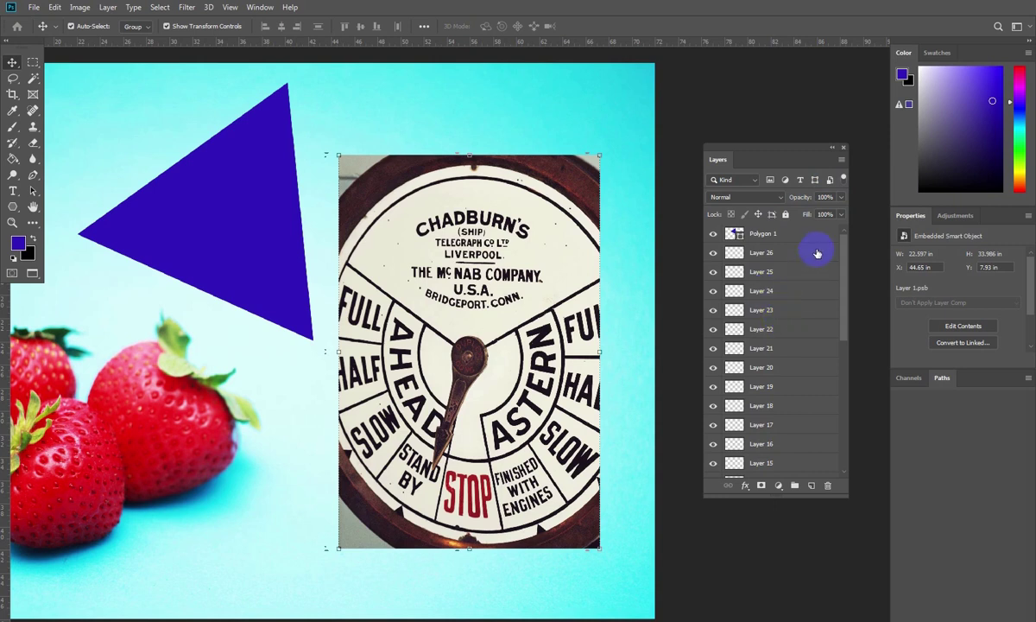
Switch the layer filtering off and on again twice
left_click(843, 179)
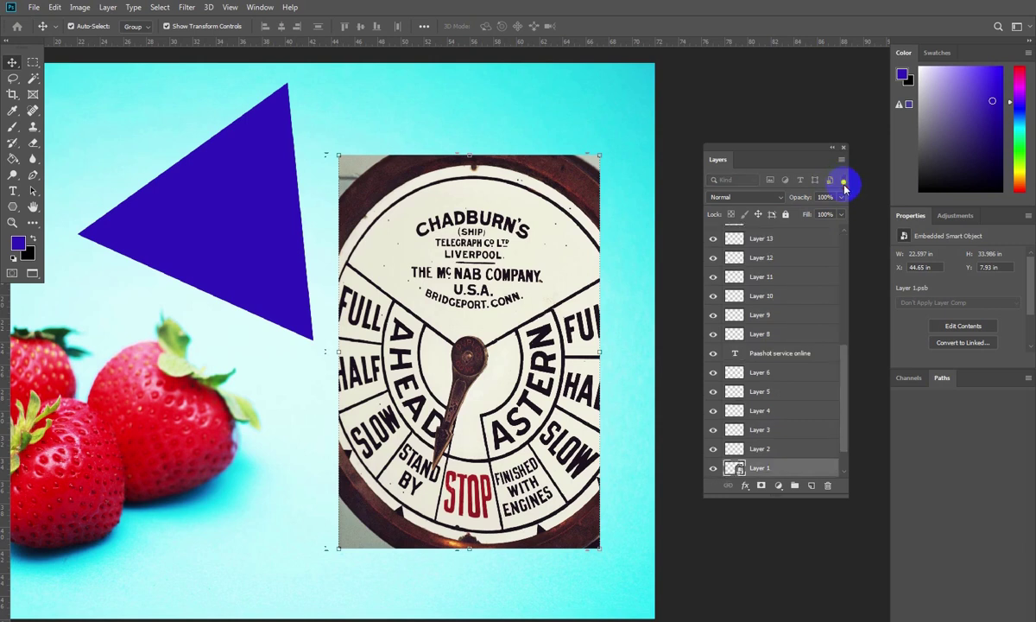
left_click(845, 180)
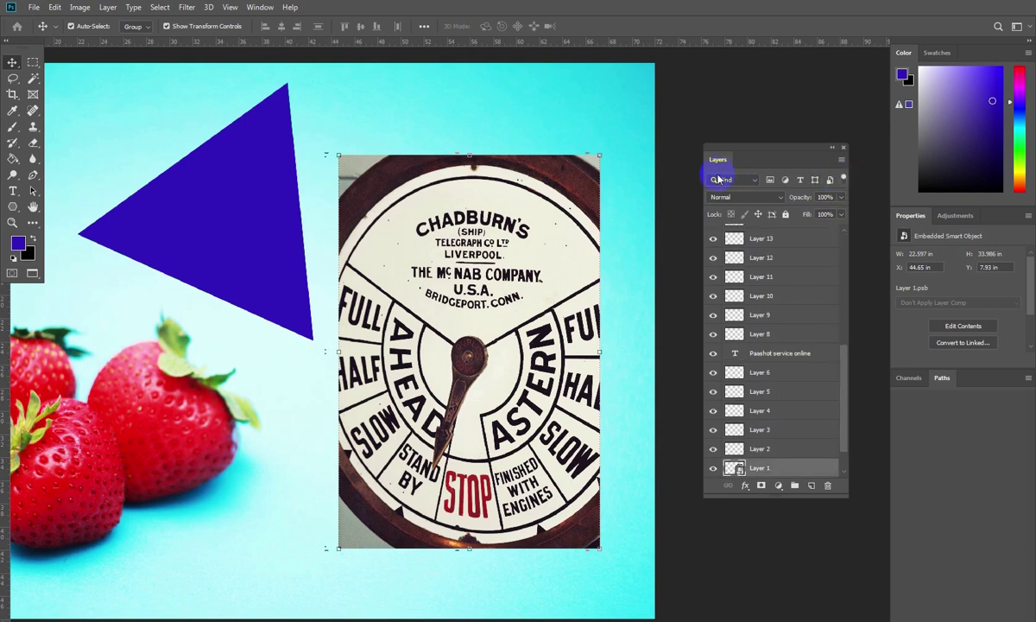
left_click(844, 180)
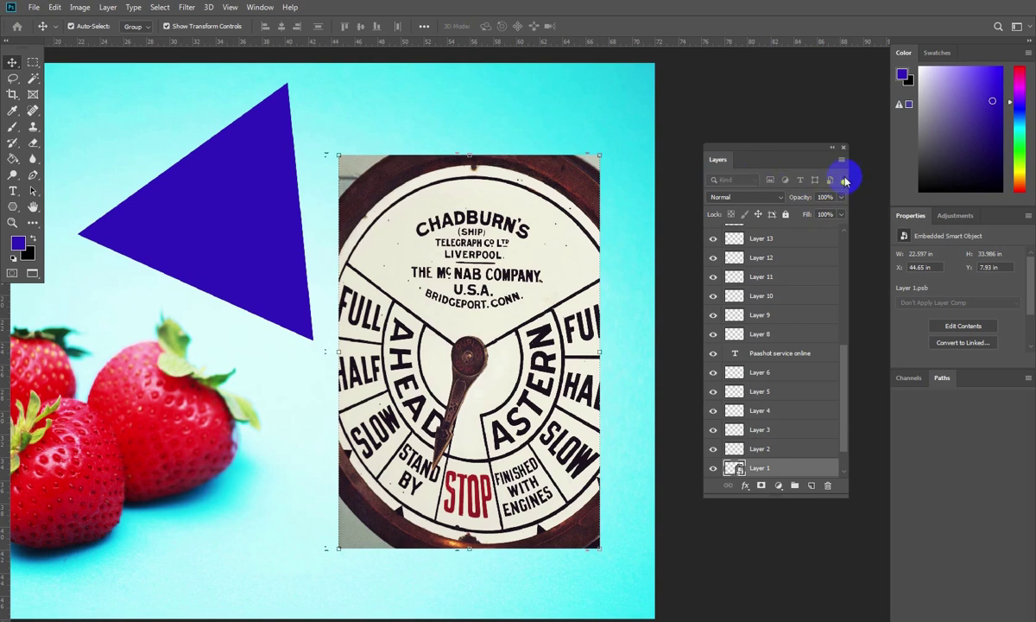
left_click(845, 179)
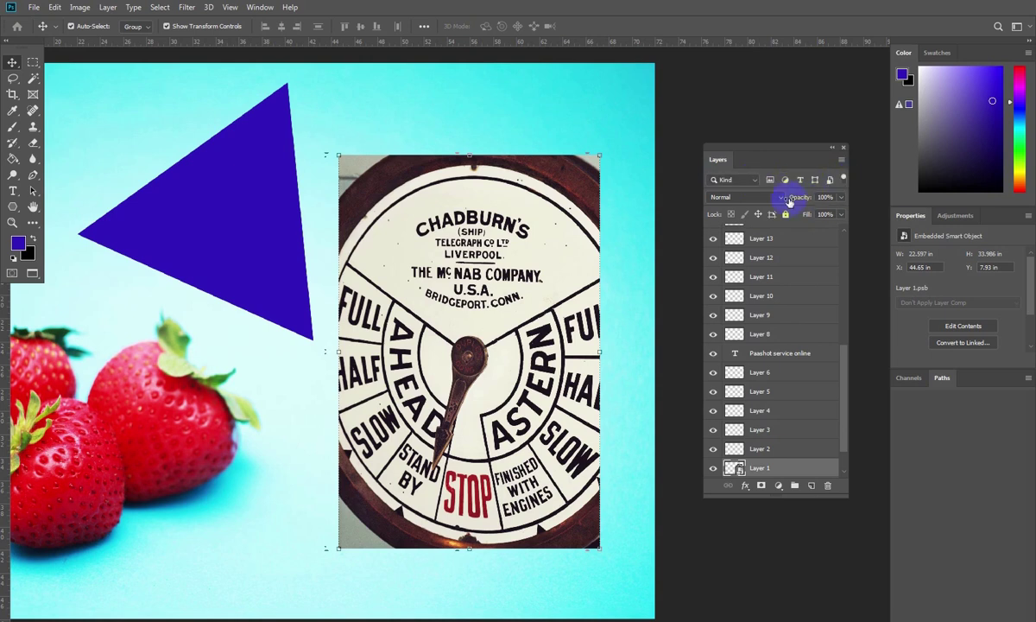
Filter the layer list by name using "pa" and "p", clearing the search text each time
left_click(756, 179)
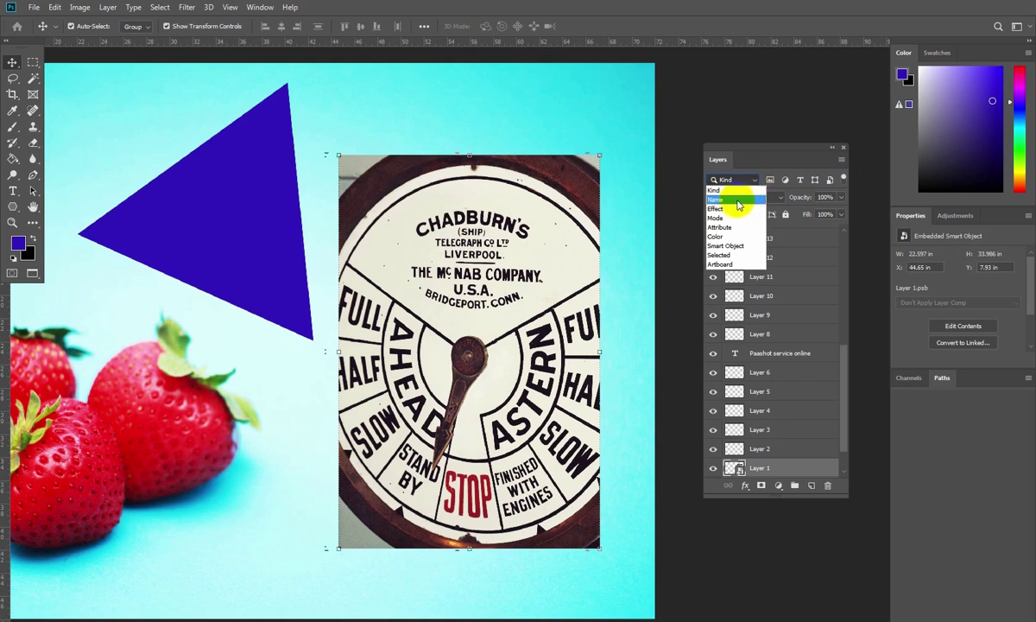
left_click(738, 203)
left_click(758, 261)
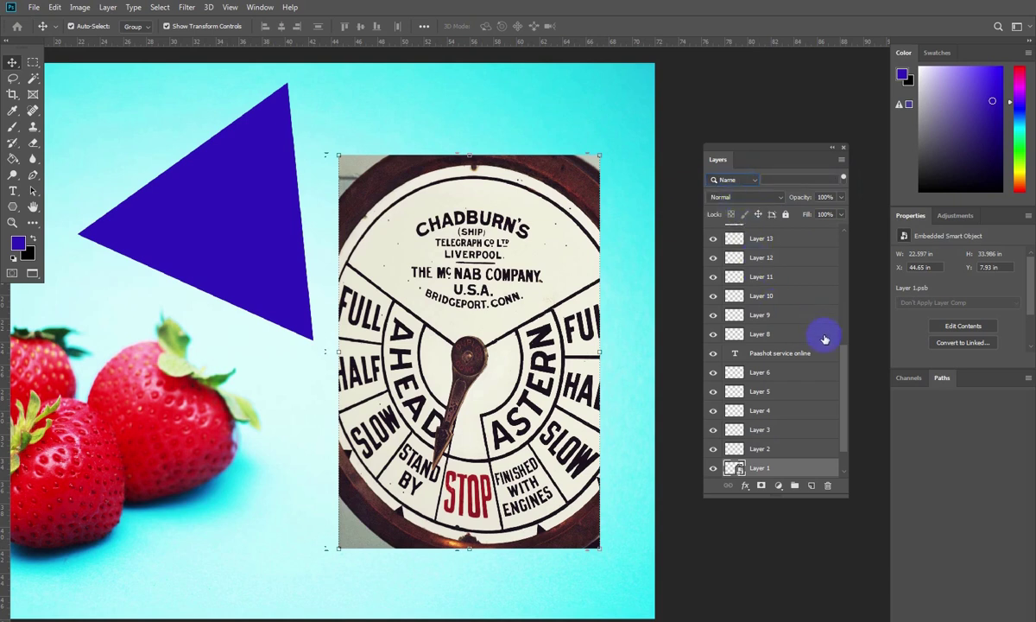
left_click(788, 181)
type("pa")
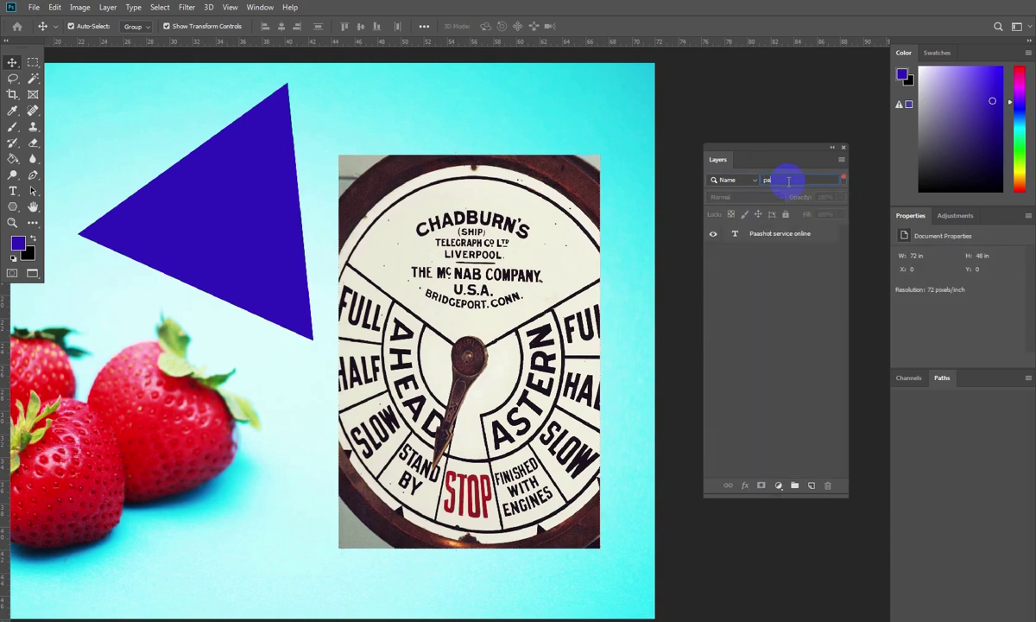
key("BackSpace")
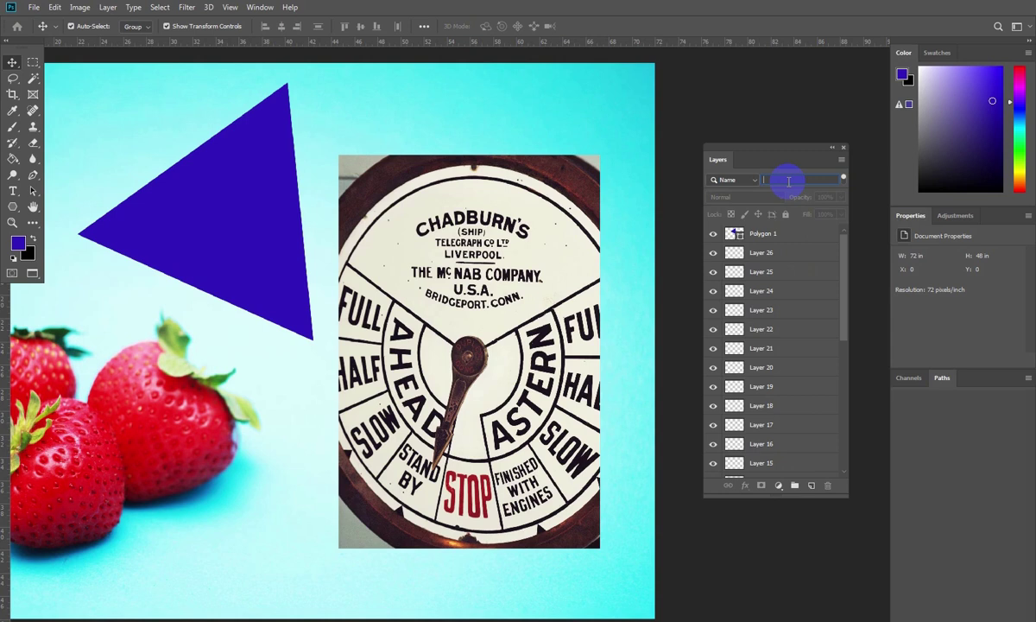
type("po")
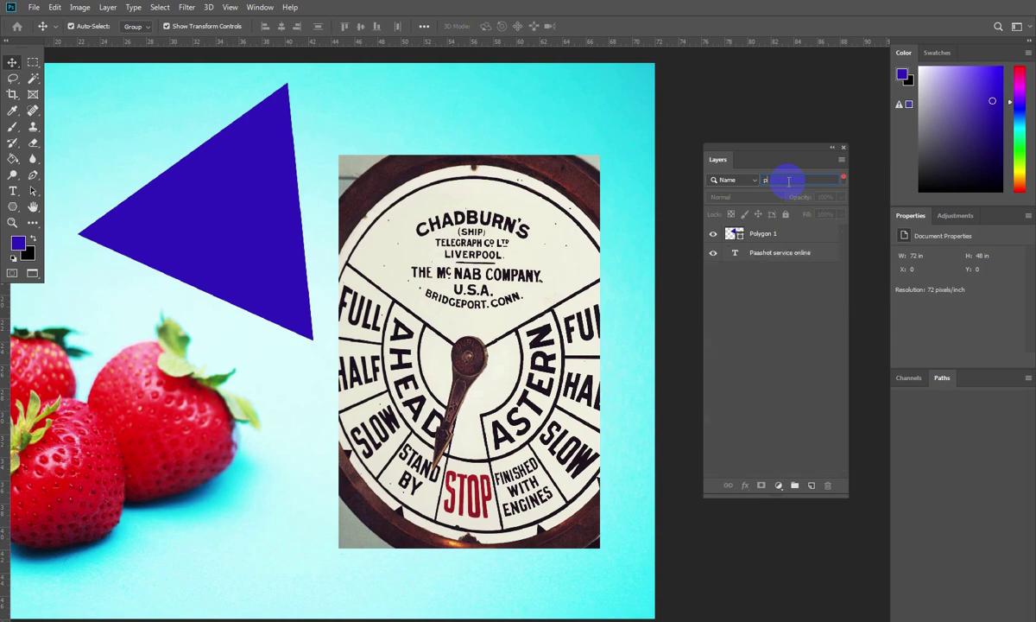
key("BackSpace")
key("BackSpace")
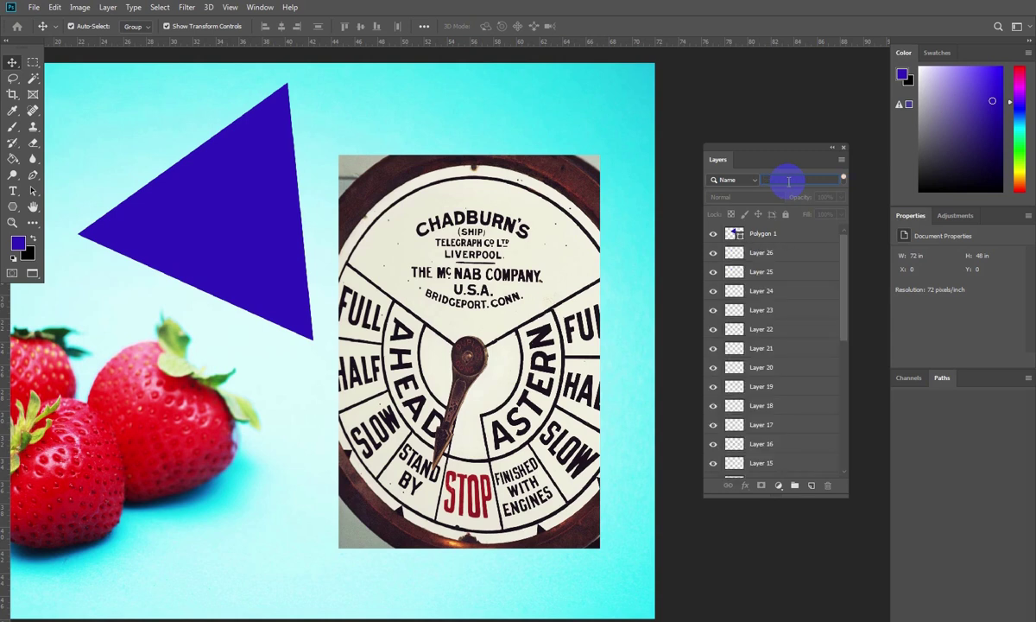
Switch the layer filter type to Effect and set it back to Kind
left_click(732, 180)
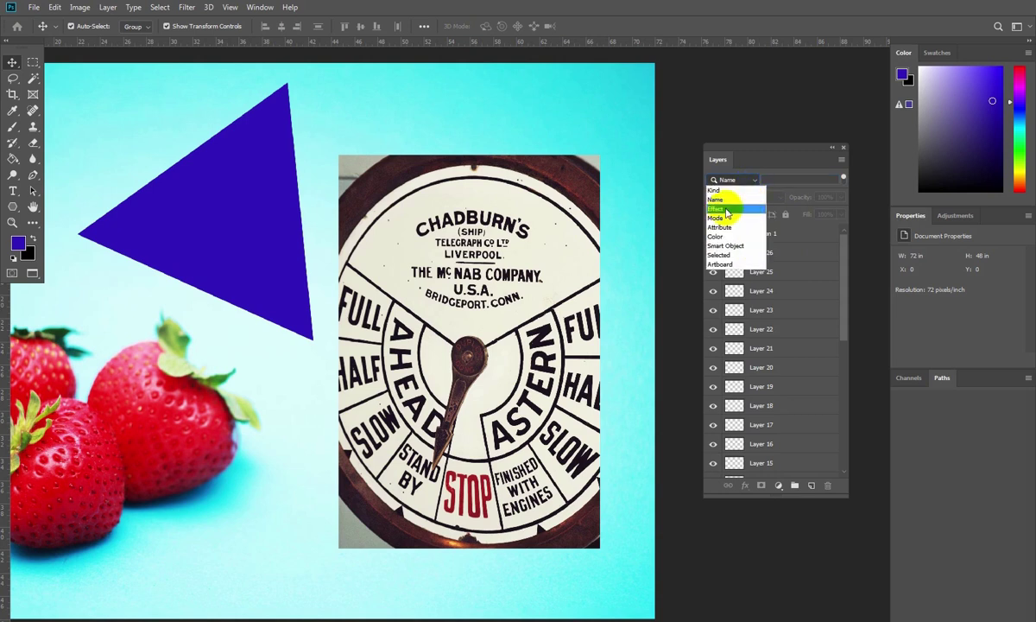
left_click(727, 210)
left_click(748, 180)
left_click(735, 200)
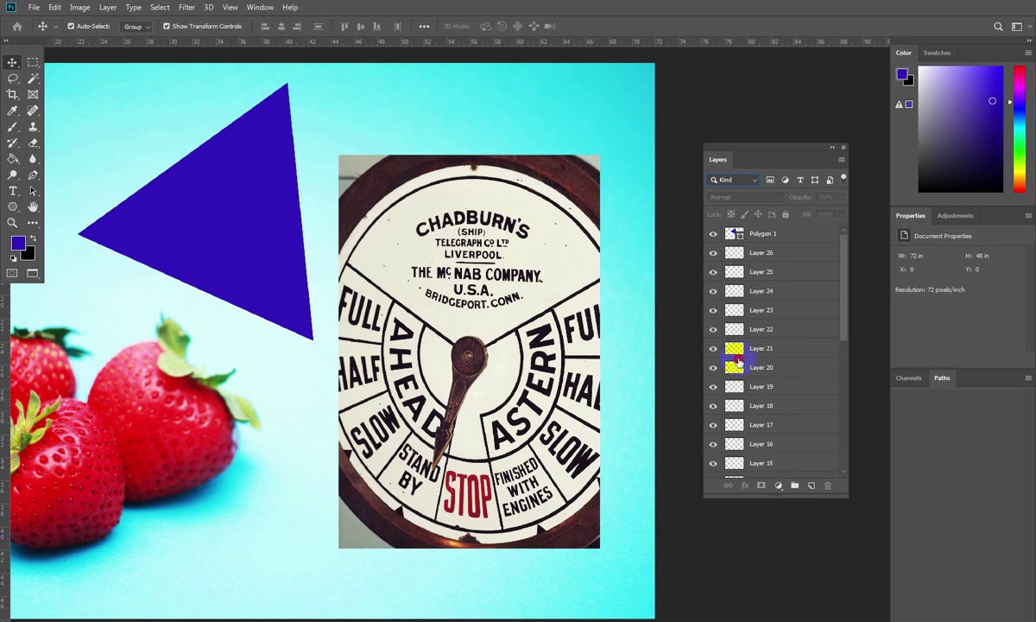
Add a white outside Stroke effect of 21 px to the "Paashot service online" text layer
scroll(738, 362, "down", 6)
left_click(736, 308)
left_click(745, 485)
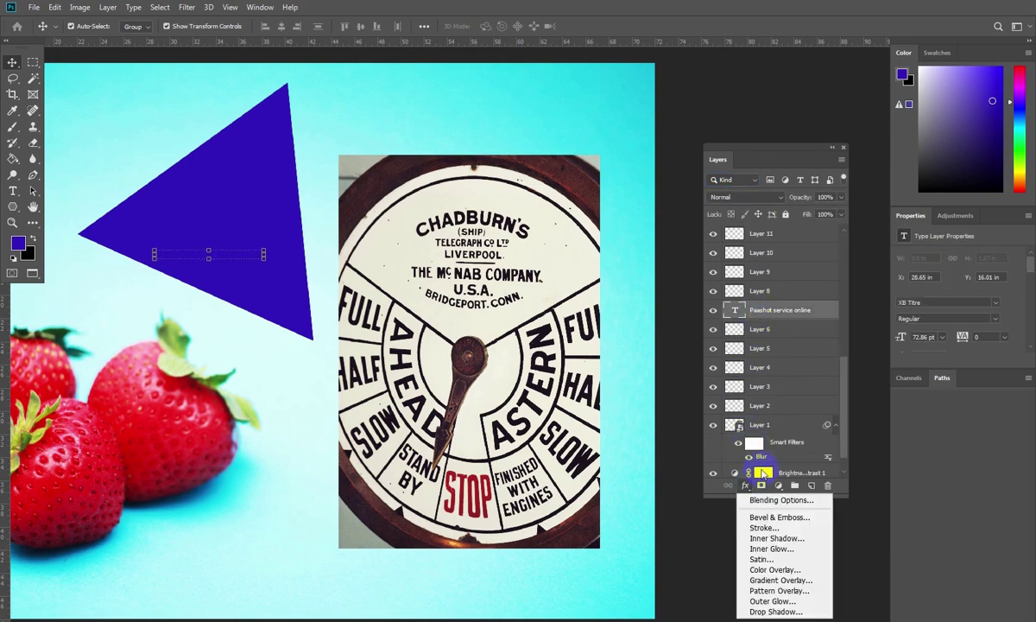
left_click(762, 527)
left_click_drag(592, 246, 622, 246)
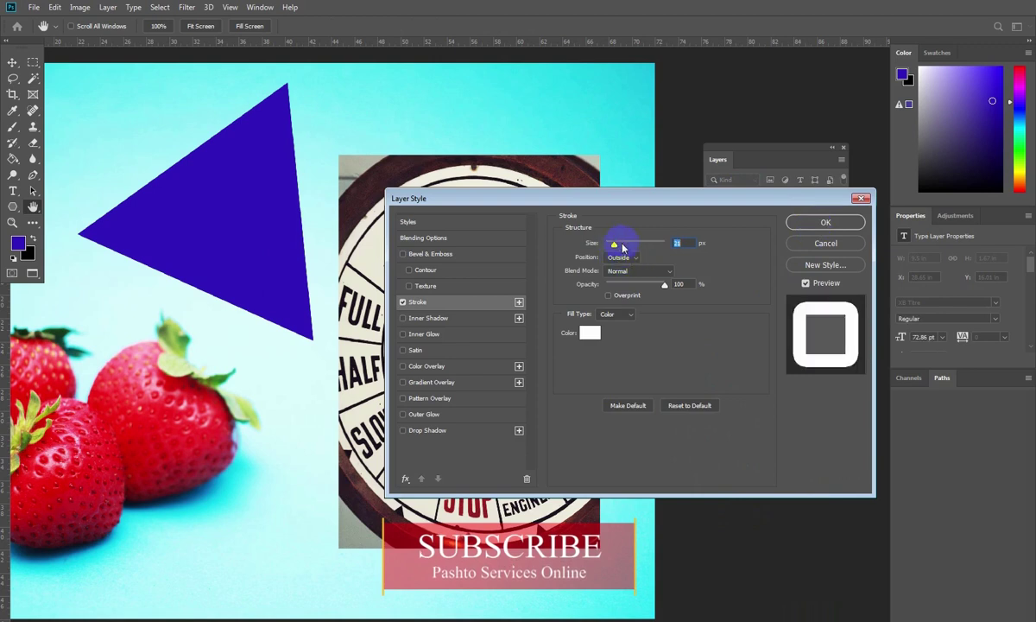
left_click(825, 222)
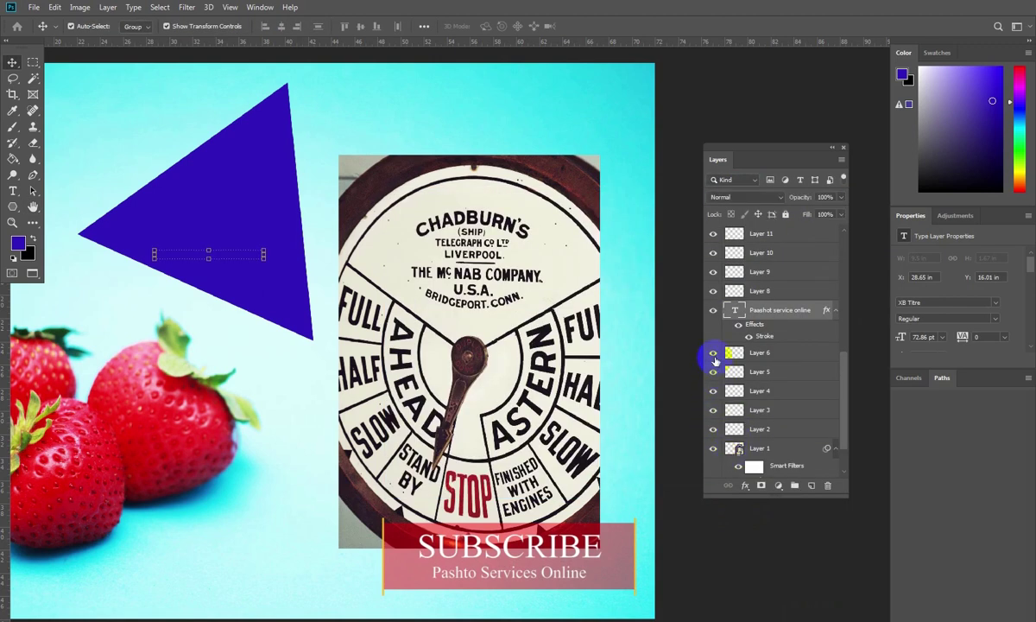
Filter the layer list by Effect to show only layers that have a Stroke
scroll(763, 335, "up", 5)
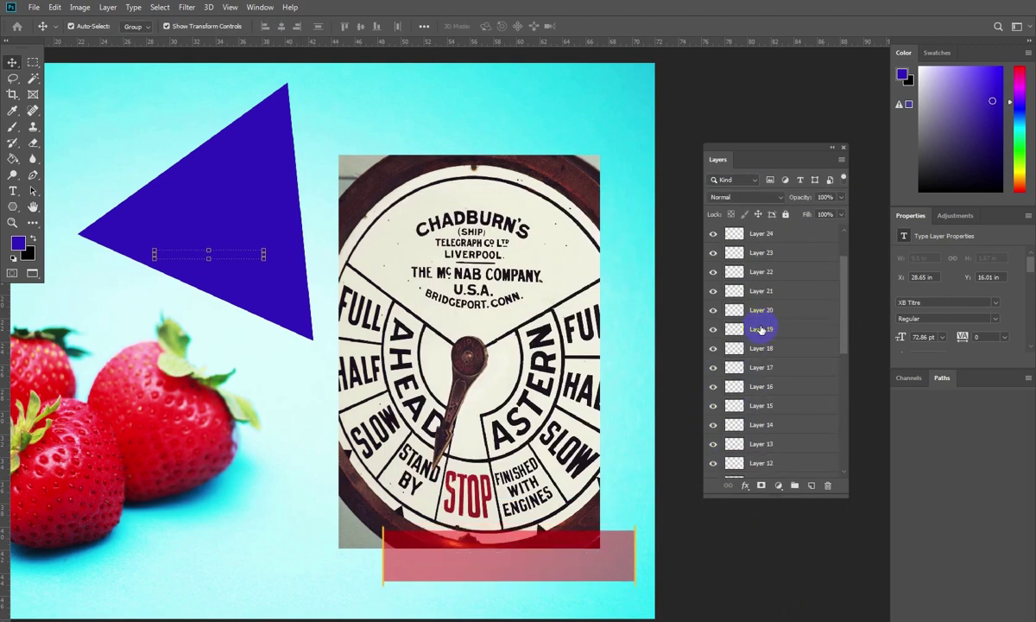
scroll(762, 328, "up", 1)
left_click(719, 200)
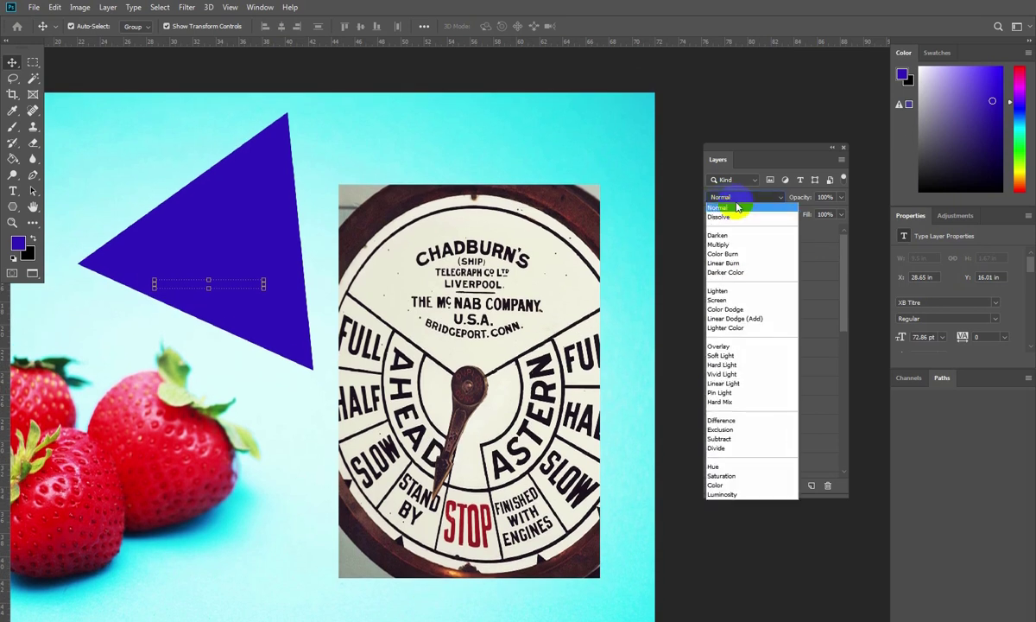
left_click(735, 188)
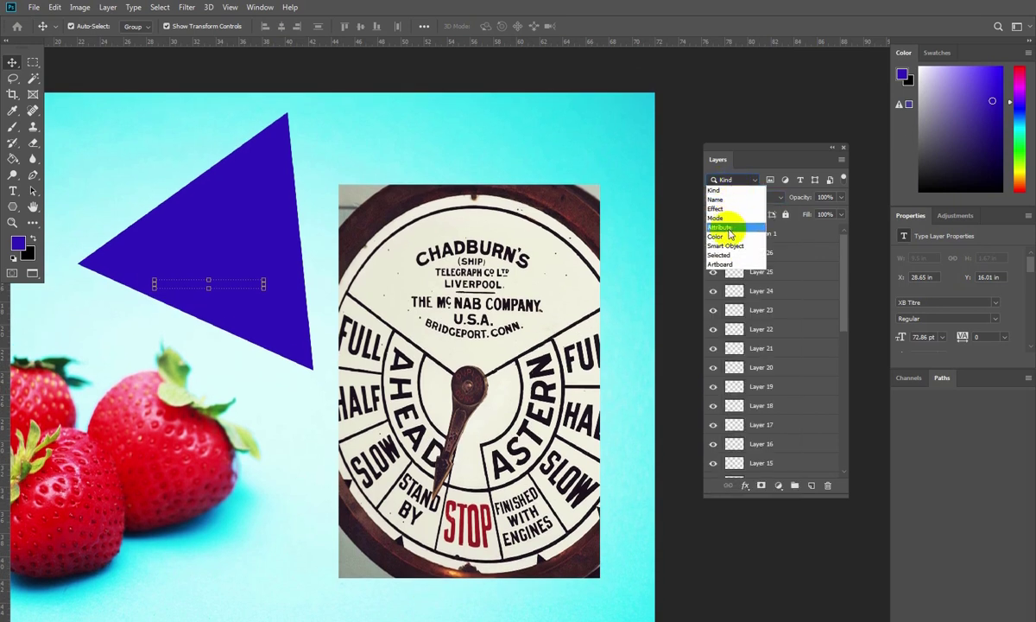
left_click(723, 209)
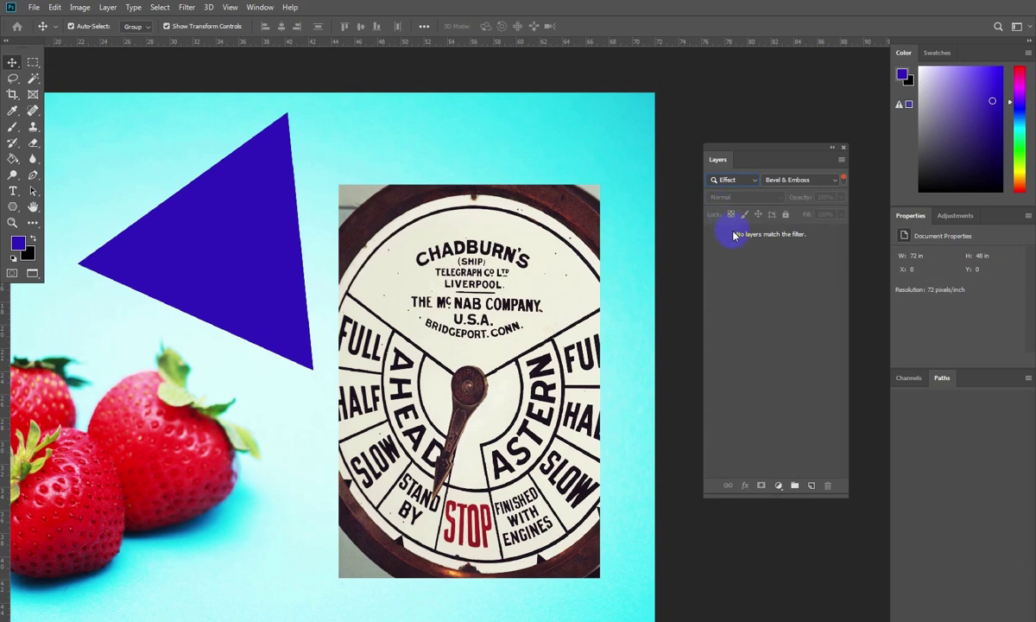
left_click(812, 184)
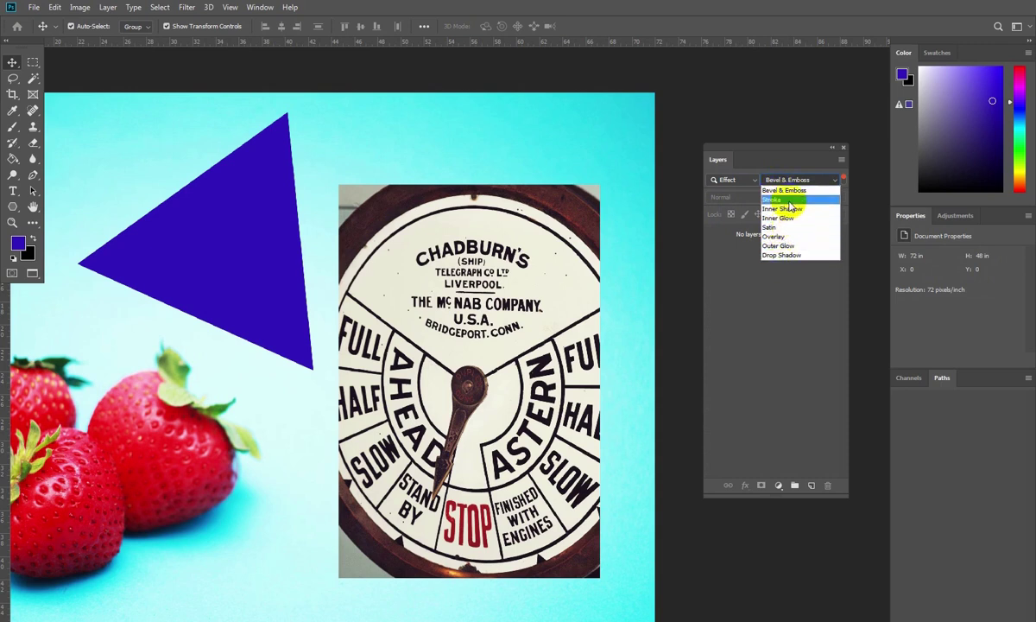
left_click(771, 201)
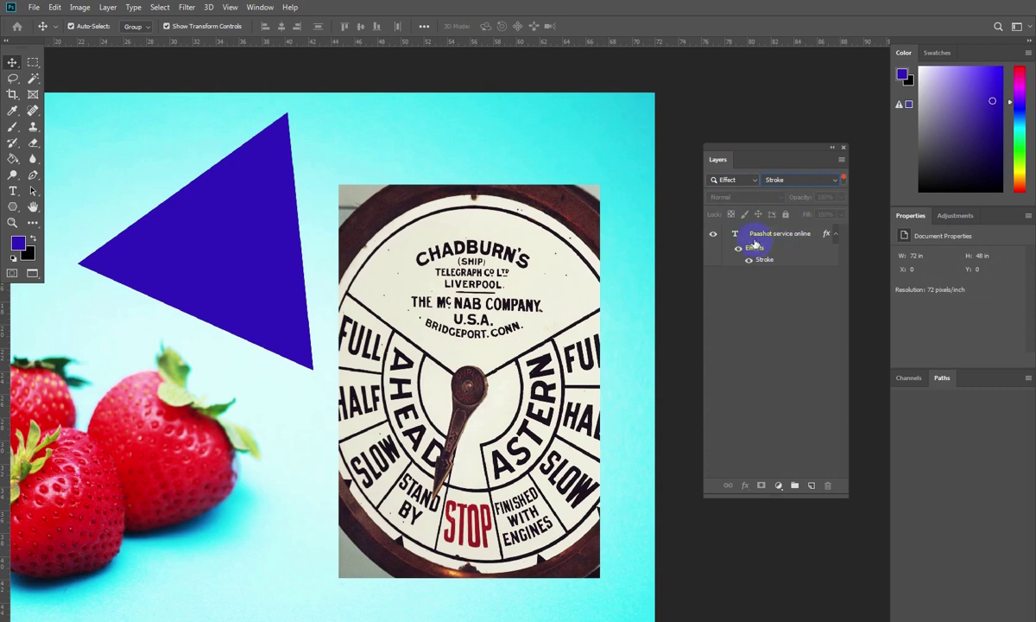
Set the layer filter type back to Kind so all layers are listed
left_click(750, 183)
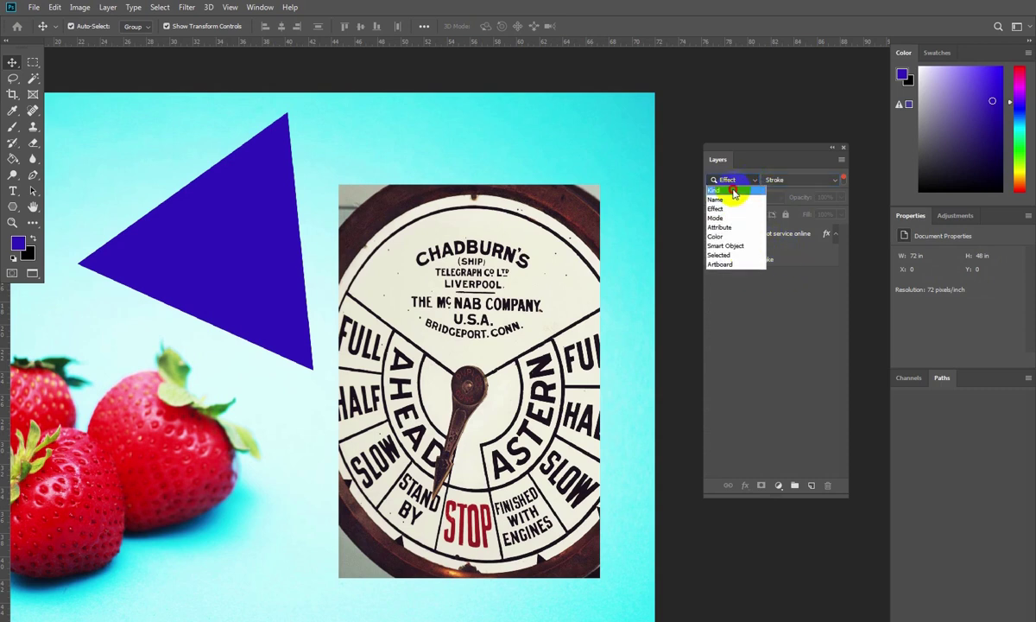
left_click(734, 191)
left_click(741, 181)
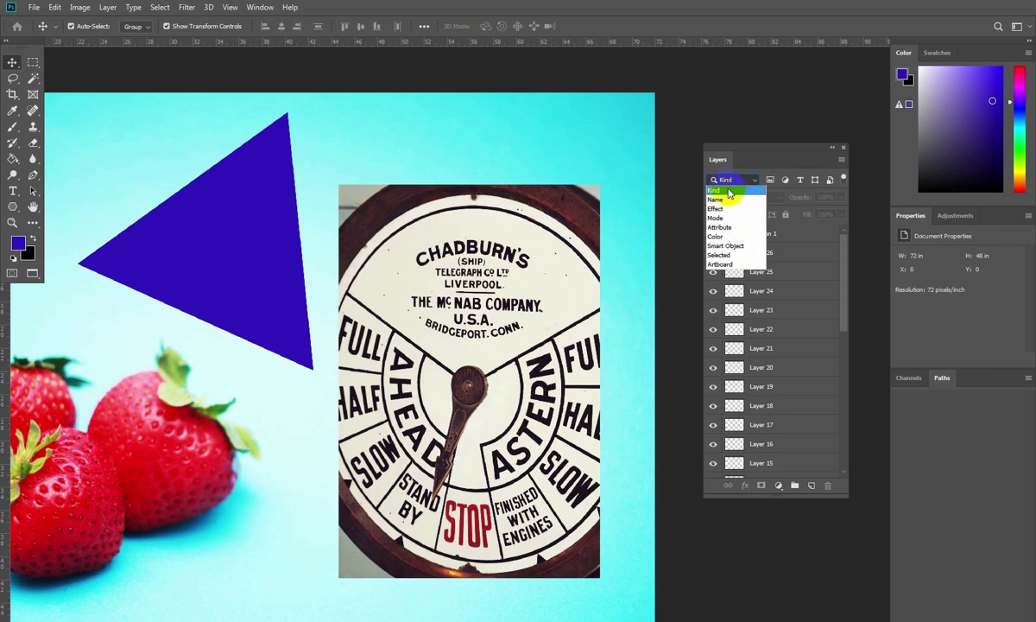
left_click(757, 156)
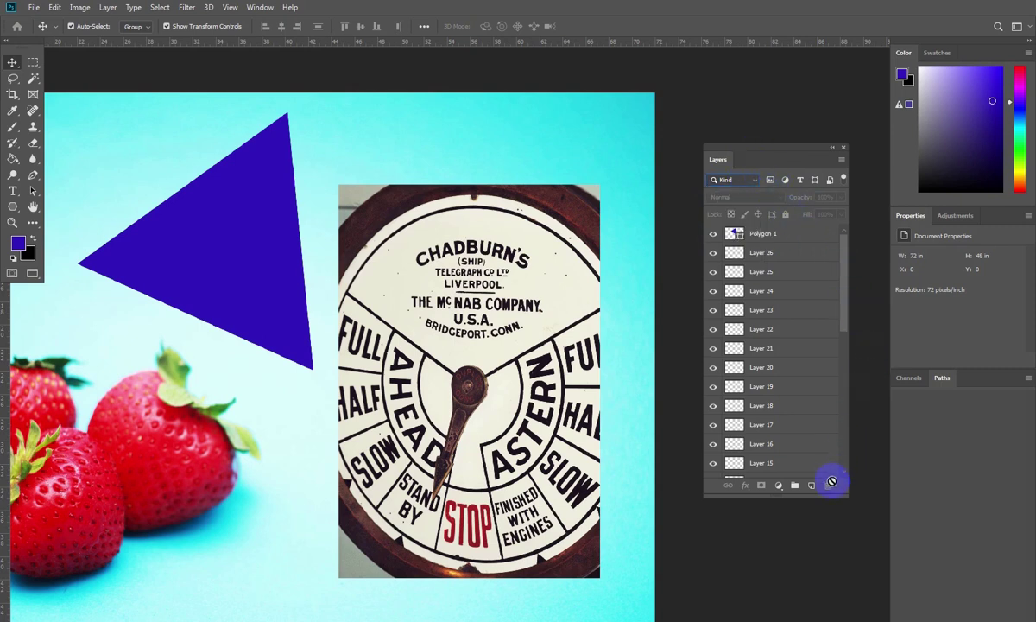
Delete the Polygon 1 shape, the "Paashot service online" text and all the empty layers above Layer 1
left_click(734, 234)
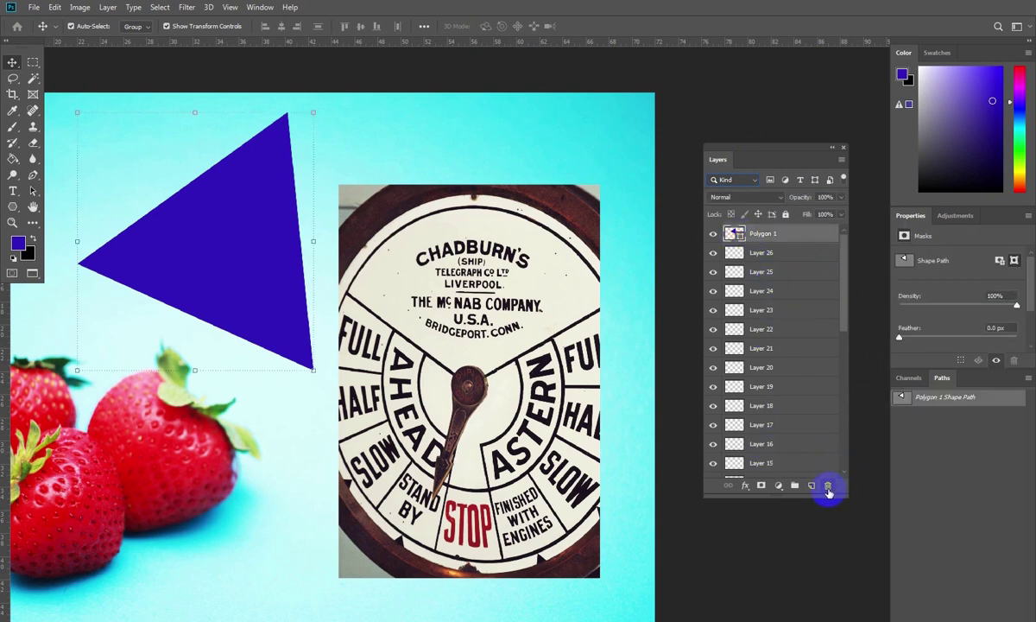
left_click_drag(734, 233, 829, 488)
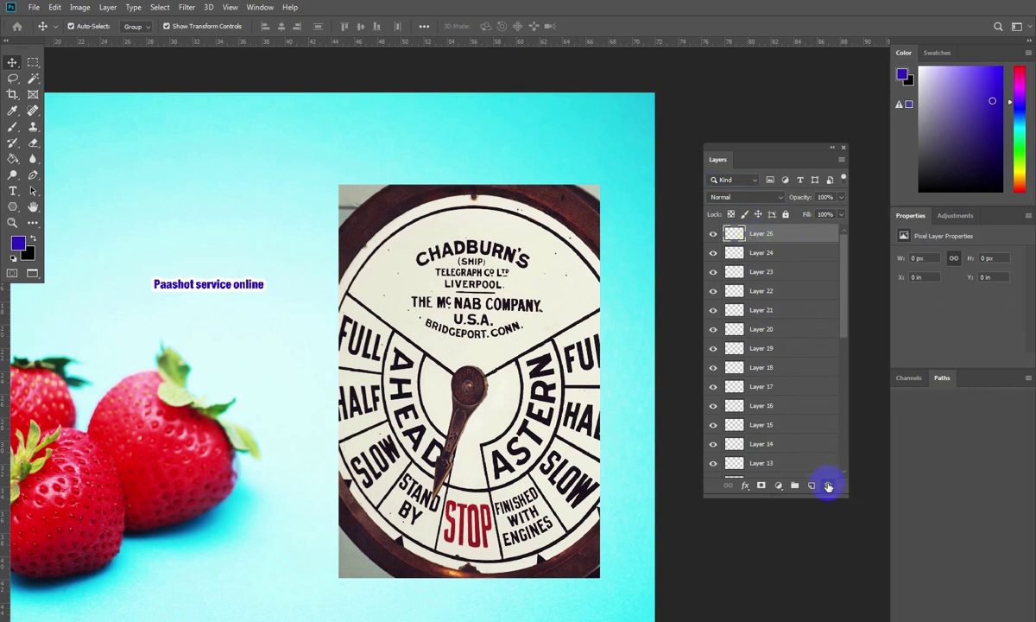
left_click(827, 486)
left_click(828, 486)
left_click(828, 486)
left_click(828, 486)
left_click(827, 486)
left_click(828, 486)
left_click(828, 486)
left_click(828, 486)
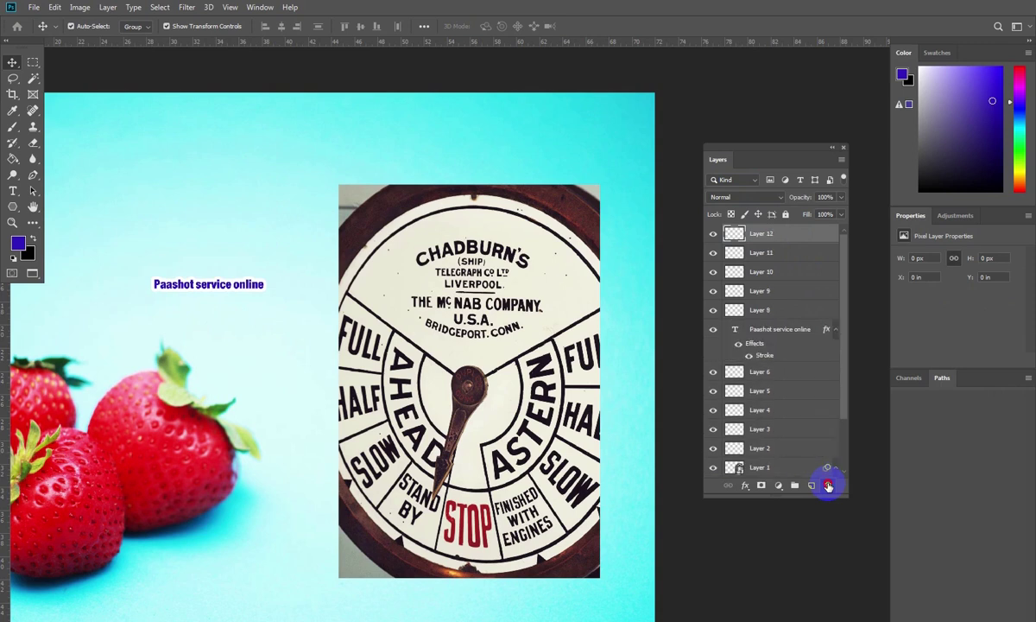
left_click(828, 486)
left_click(828, 486)
left_click(828, 487)
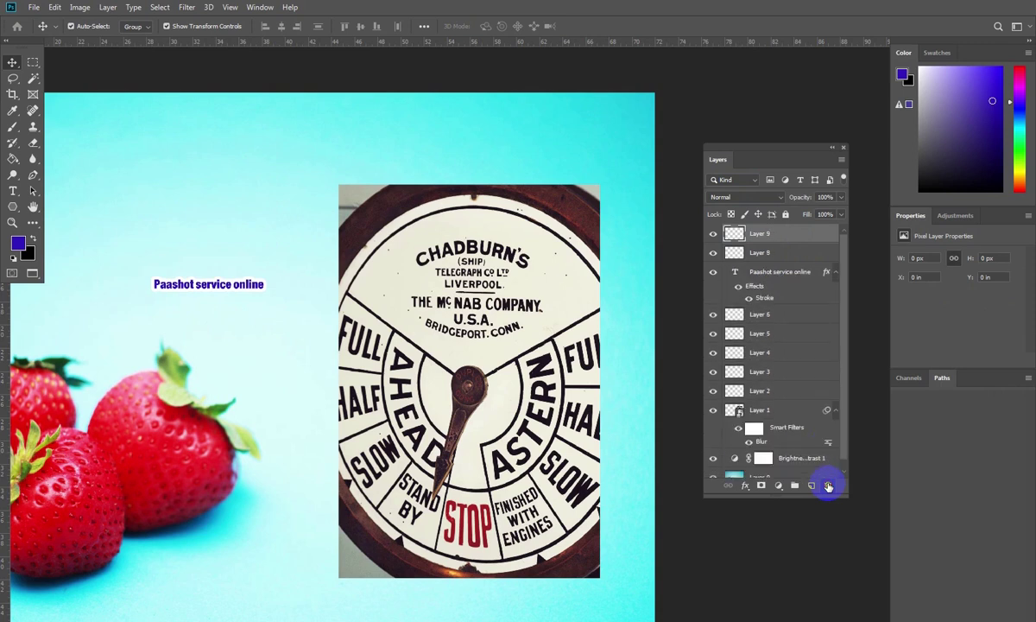
left_click(828, 486)
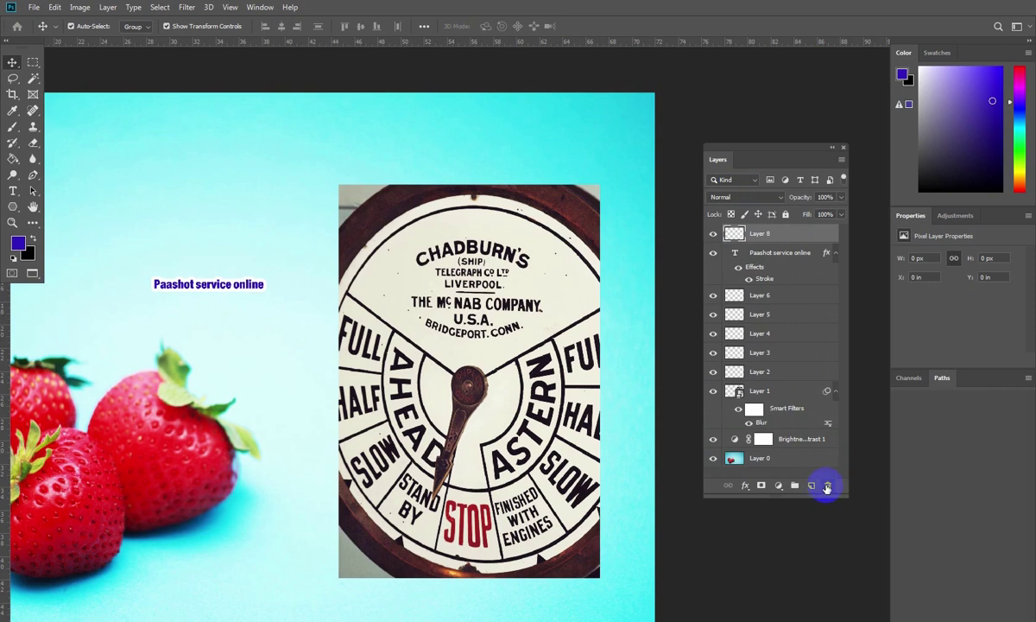
left_click(828, 486)
left_click(828, 486)
left_click(828, 486)
left_click(828, 486)
left_click(828, 486)
left_click(828, 486)
left_click(828, 486)
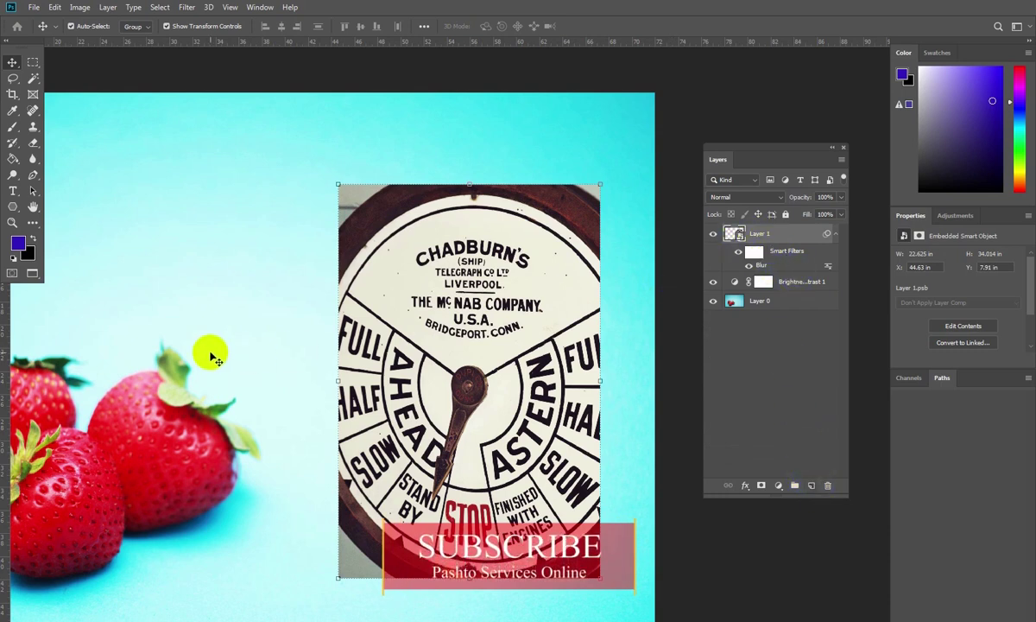
Draw a rectangular selection across the strawberries and the left part of the gauge photo, and add a new empty layer above Layer 1
key("m")
left_click_drag(109, 168, 449, 503)
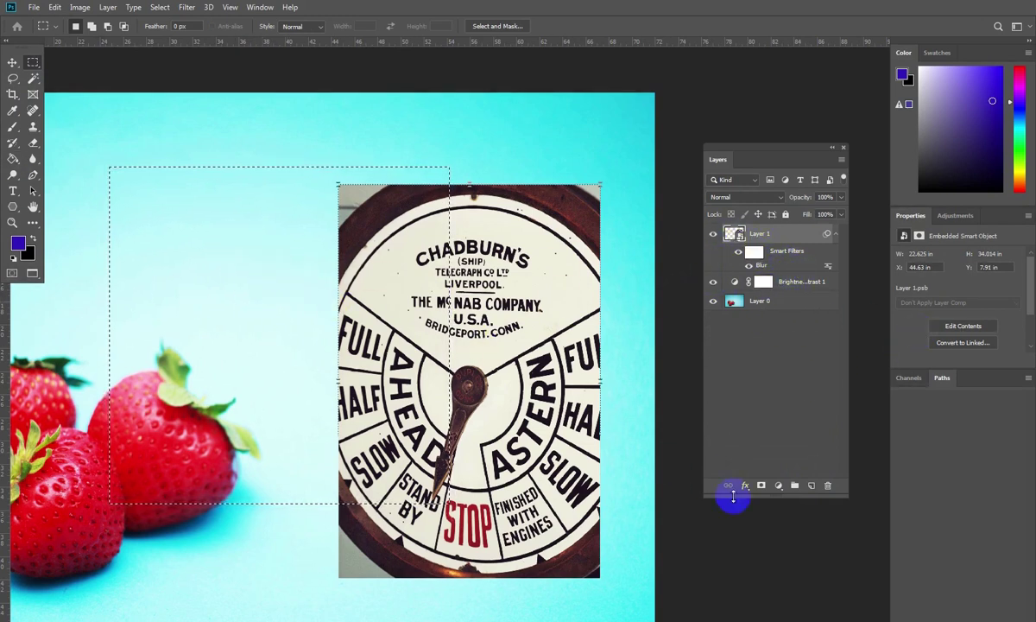
left_click(811, 485)
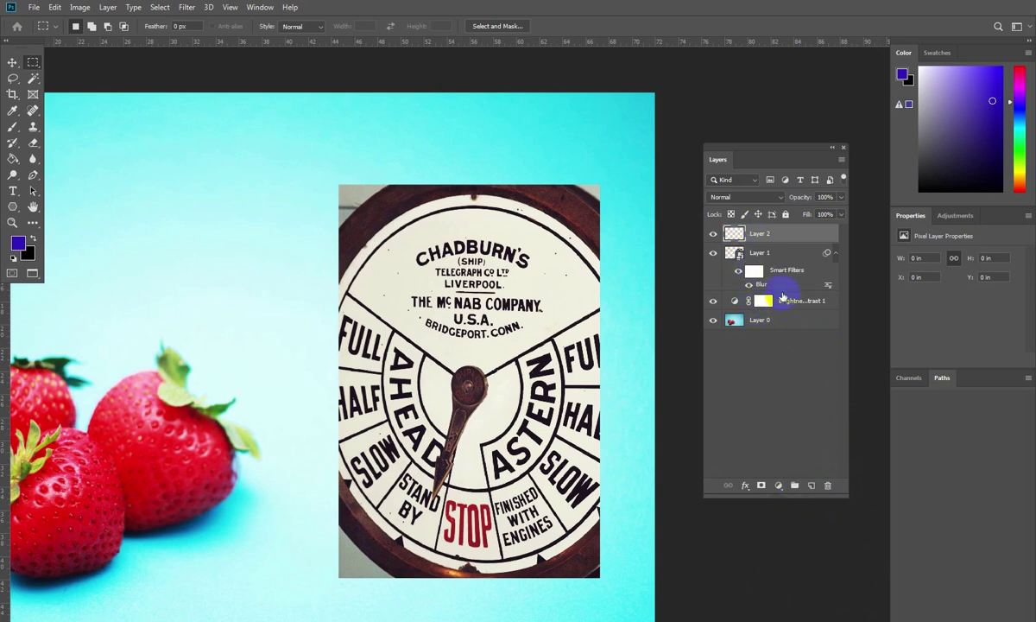
Group Layer 2, Layer 1, the Brightness/Contrast adjustment and Layer 0 into a single layer group
left_click_drag(775, 269, 775, 271)
left_click(795, 304)
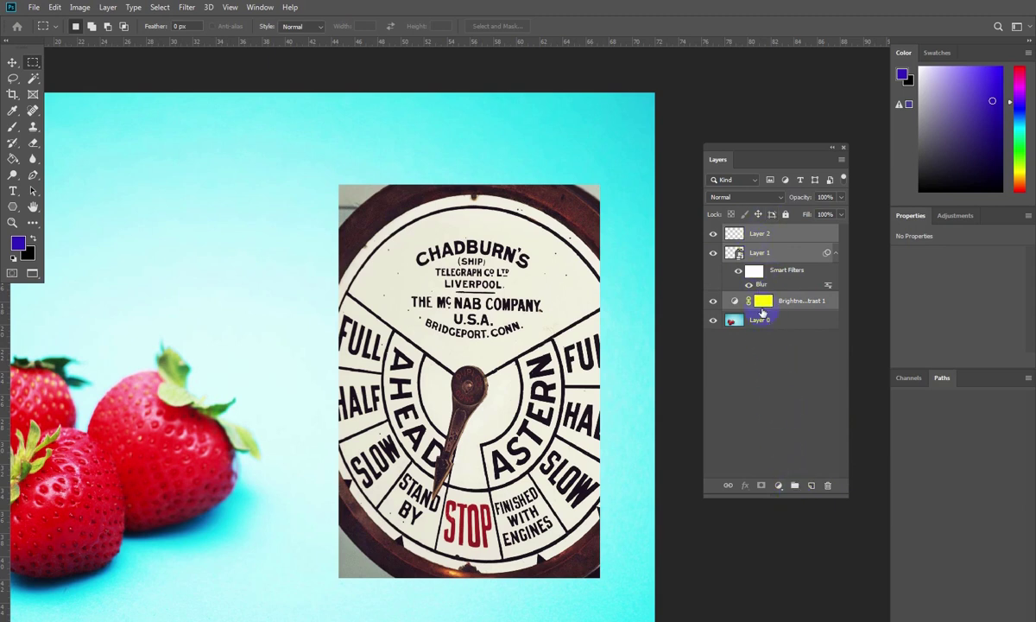
left_click(763, 347)
left_click(763, 234)
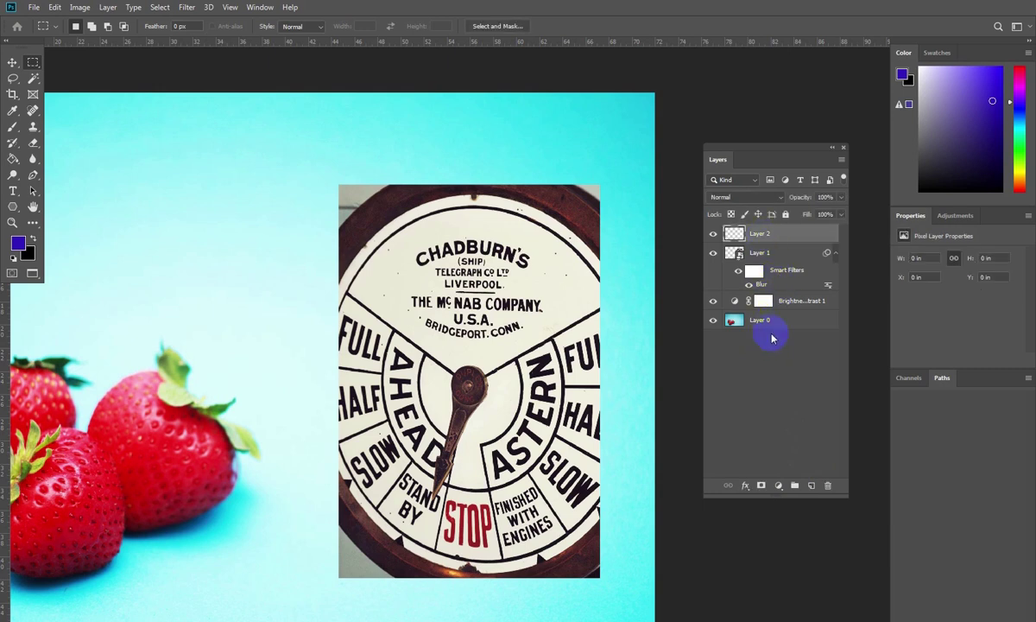
left_click(763, 321, "shift")
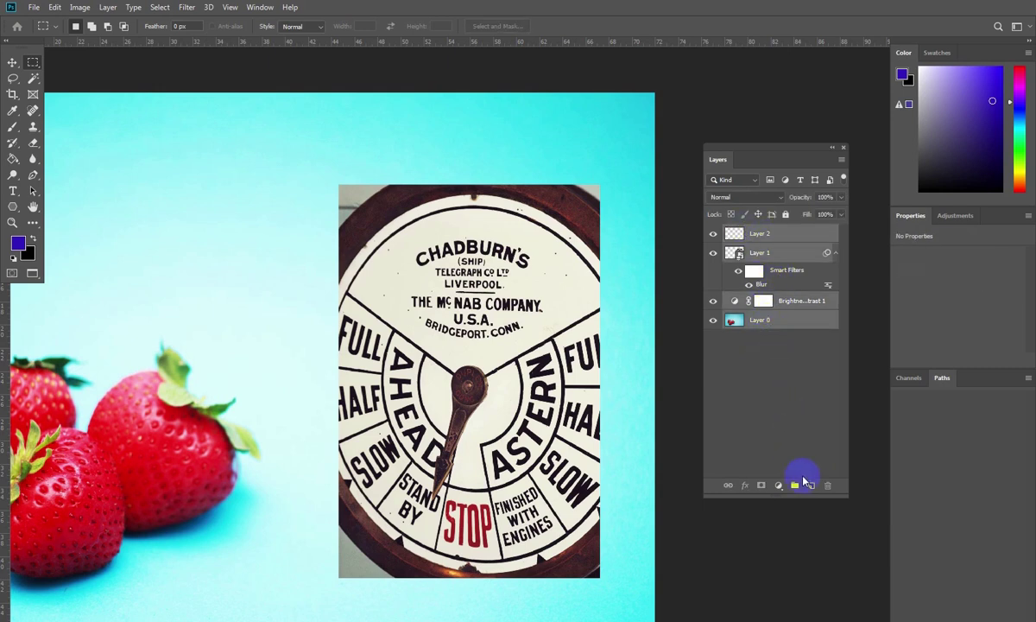
left_click(795, 487)
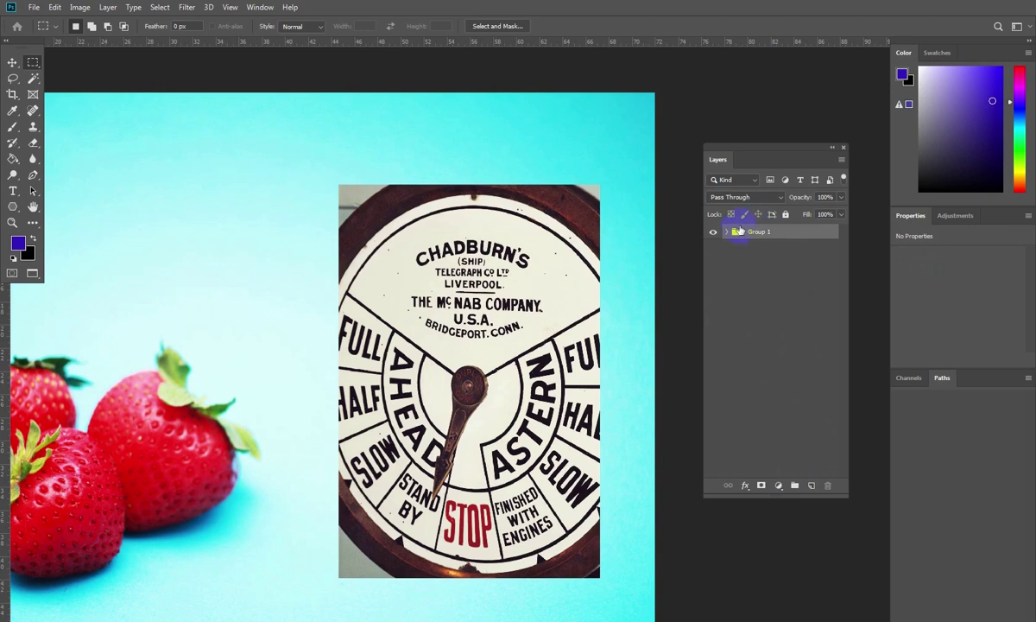
Rename the new layer group to "design" and deselect it
double_click(759, 232)
key("Return")
double_click(759, 233)
left_click(764, 253)
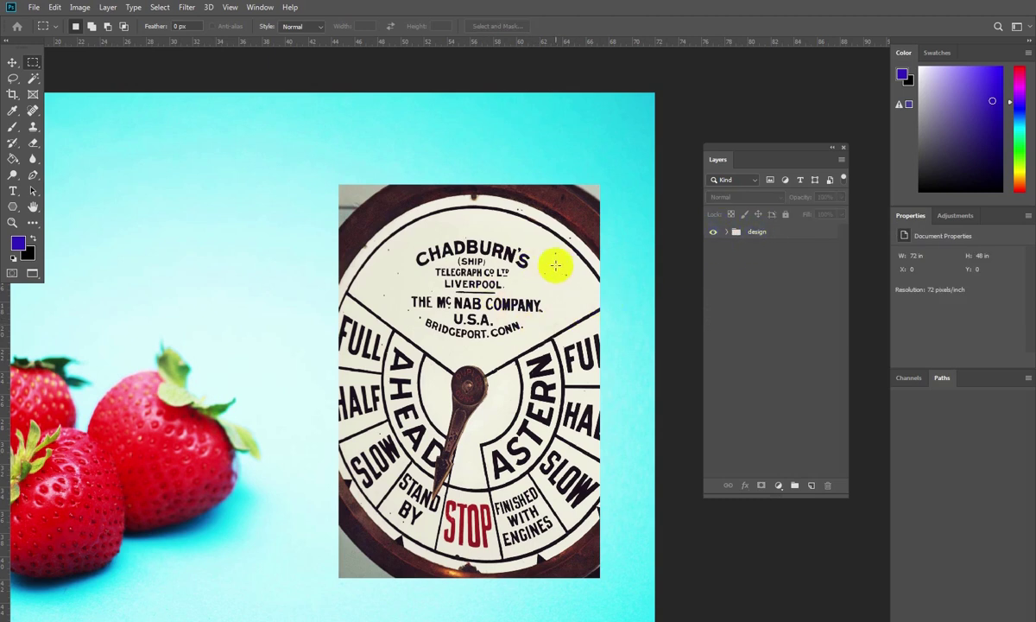
Try to move the whole design group across the canvas with the Move tool set to auto-select groups
left_click(13, 65)
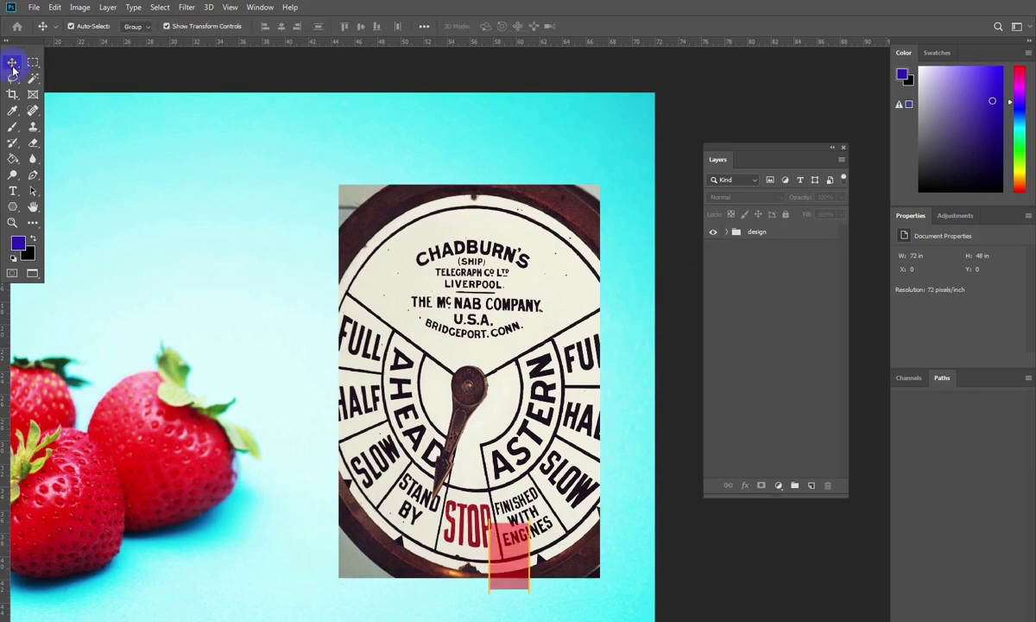
left_click(352, 229)
left_click_drag(258, 269, 437, 311)
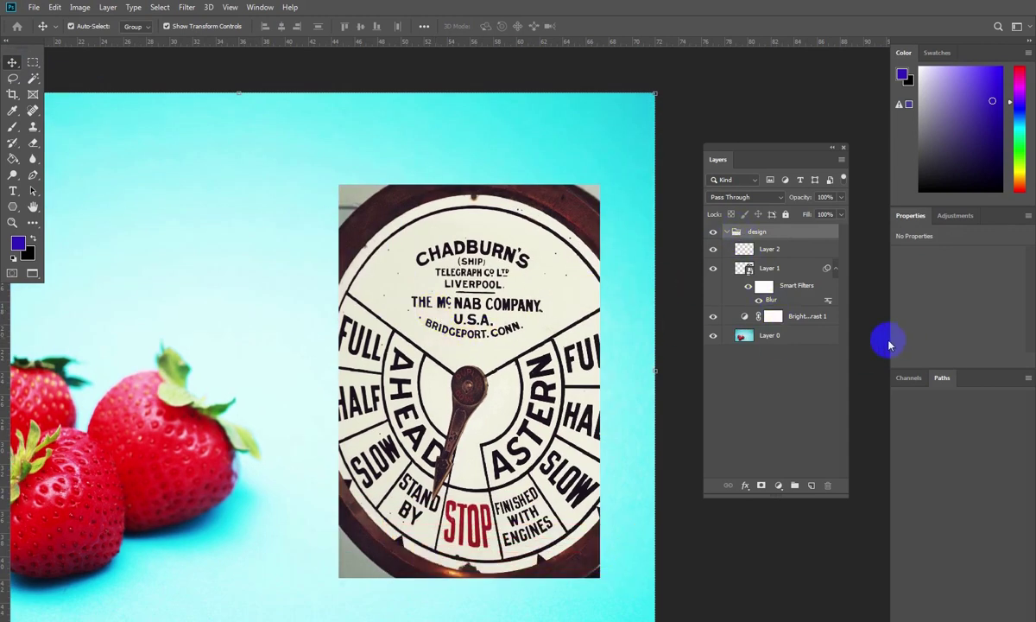
left_click(779, 486)
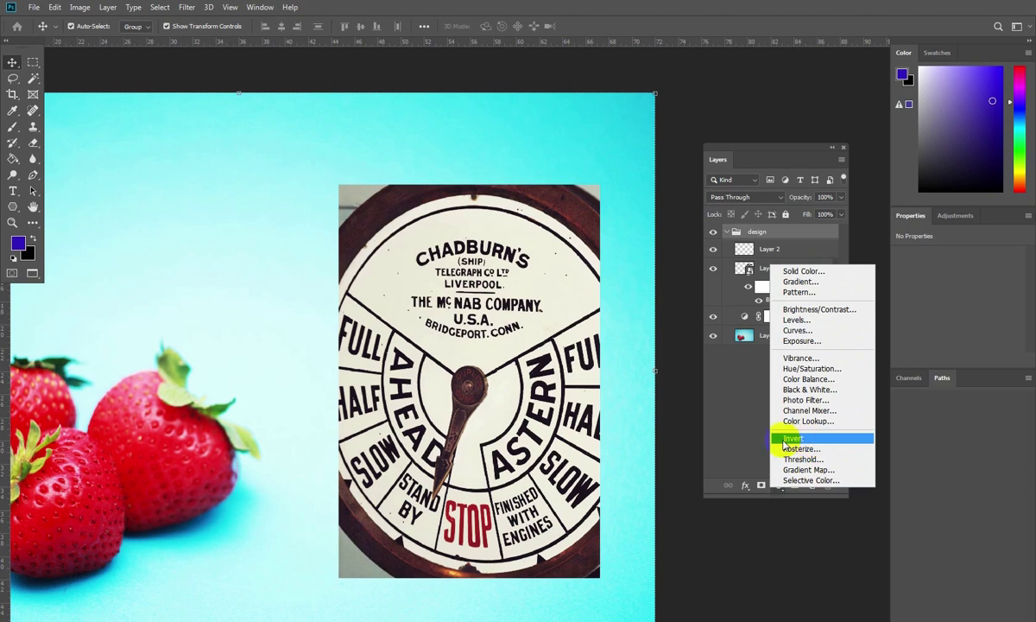
left_click(736, 424)
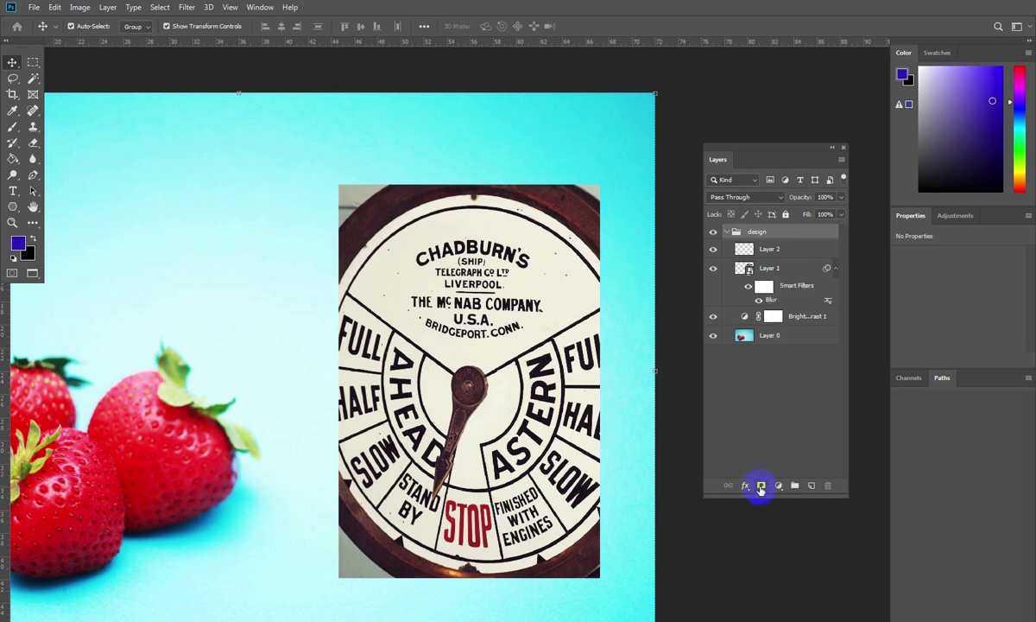
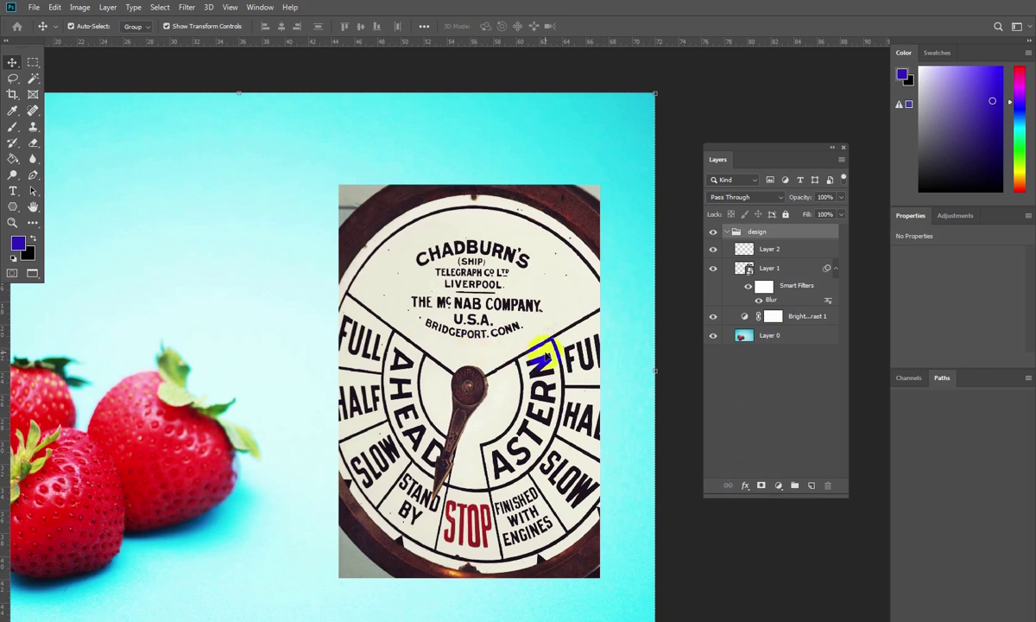
left_click(487, 333)
left_click(756, 233)
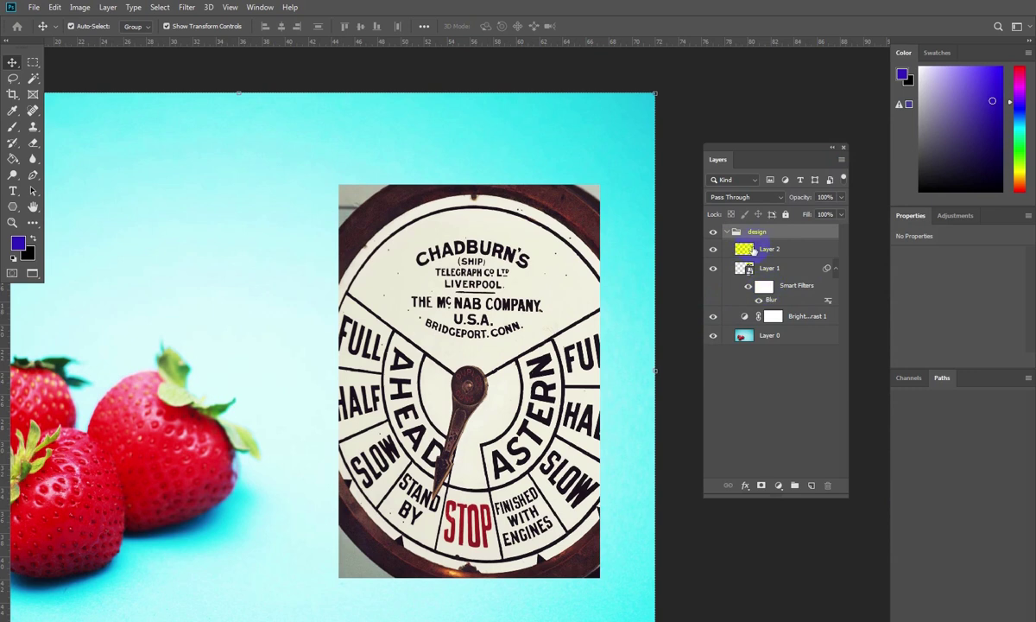
Collapse the design group, ungroup it and undo the ungrouping
left_click(726, 234)
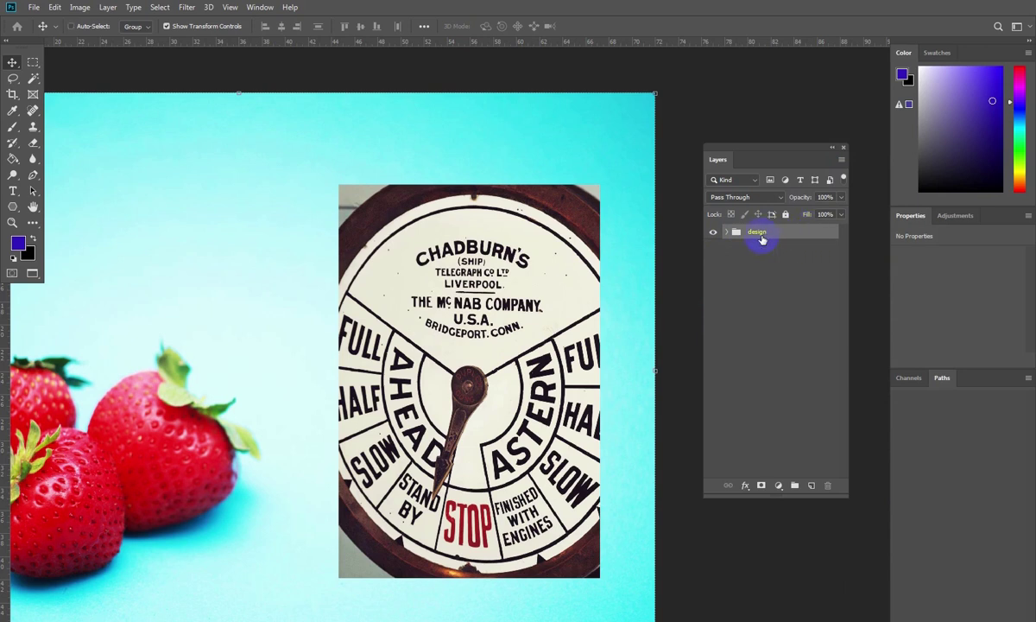
key("ctrl+shift+g")
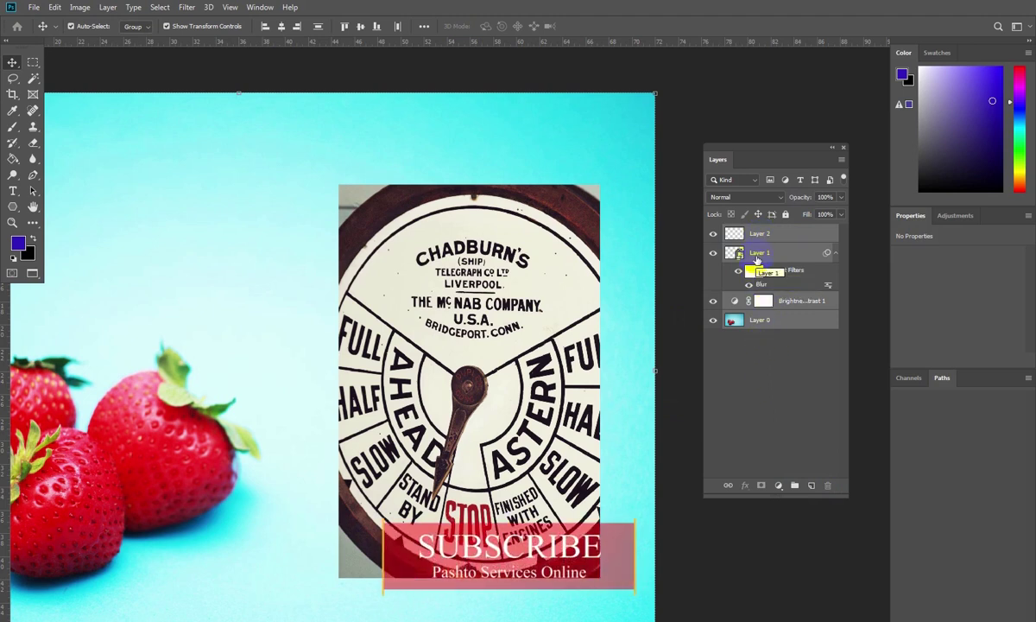
key("ctrl+z")
Ungroup the design group back into its separate layers and deselect them all
left_click(748, 231)
right_click(756, 234)
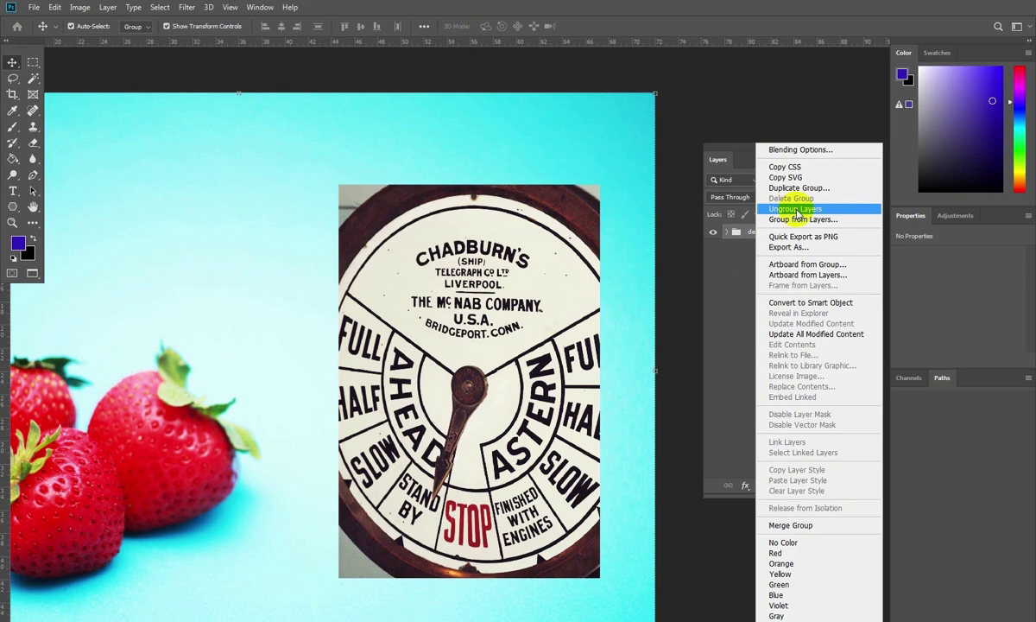
left_click(791, 210)
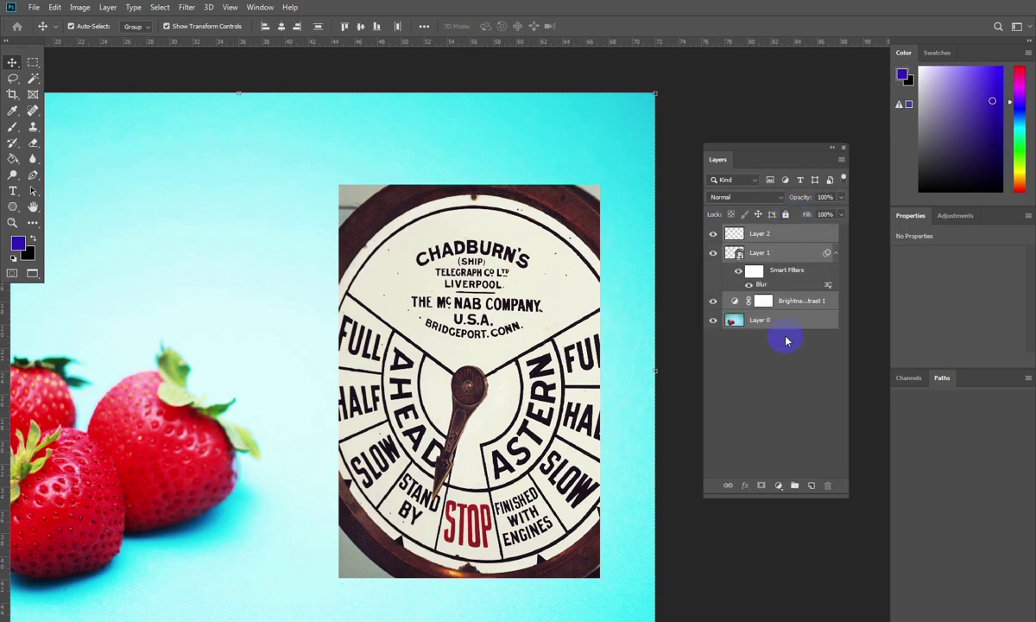
left_click(767, 356)
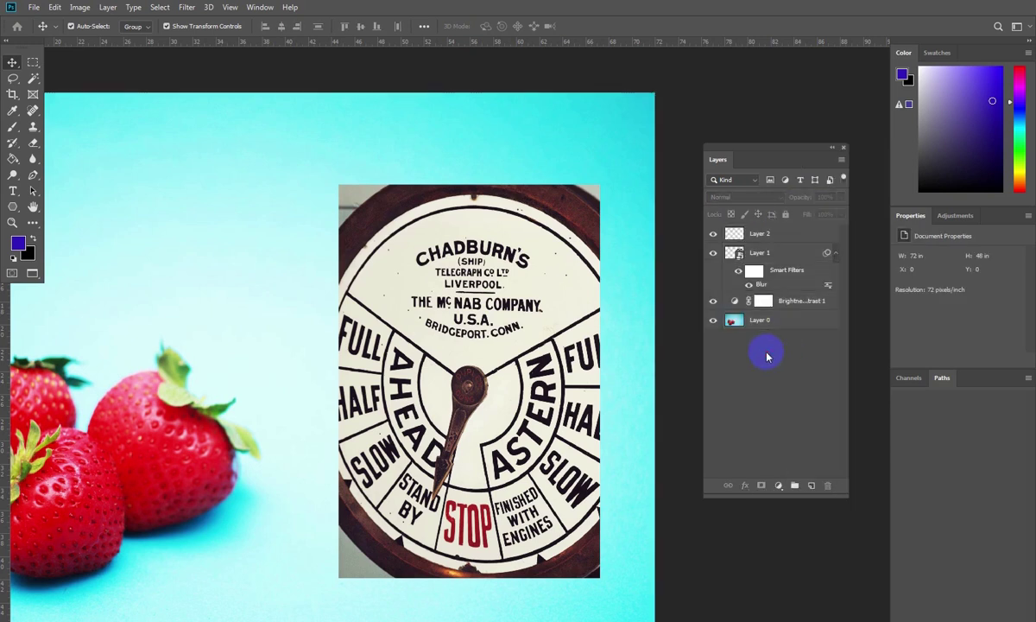
Duplicate Layer 2 within the same document under the name "Layer 2 copy"
left_click(760, 238)
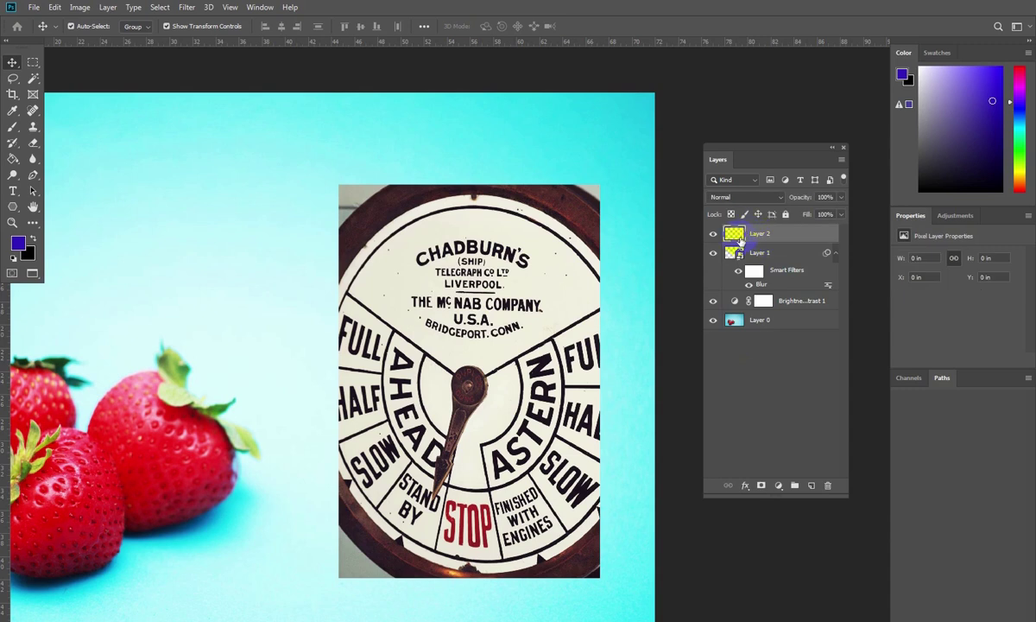
right_click(749, 239)
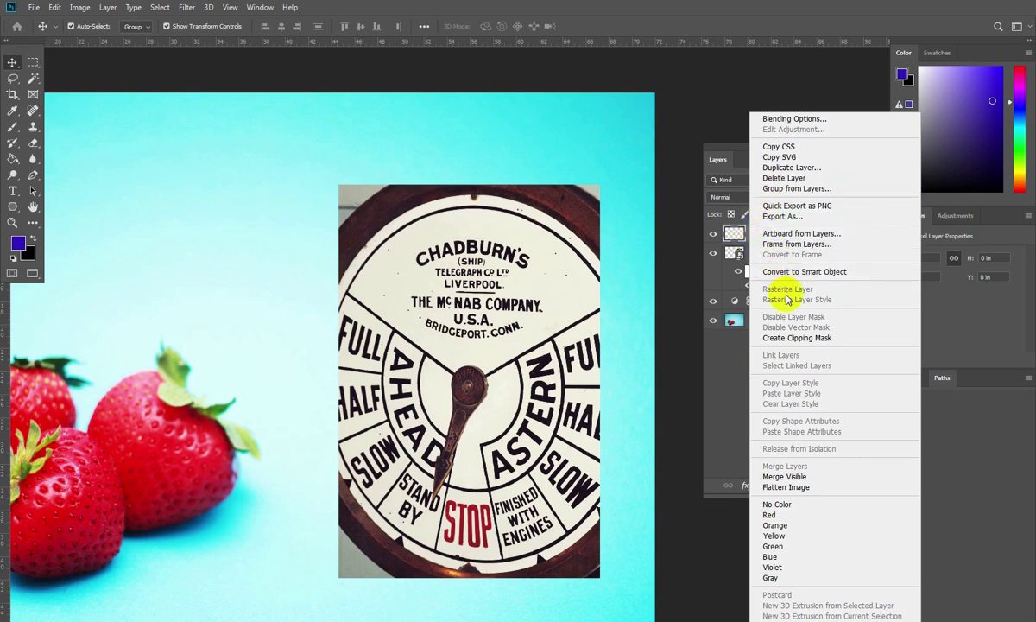
left_click(773, 168)
left_click_drag(422, 156, 378, 157)
left_click_drag(452, 186, 405, 188)
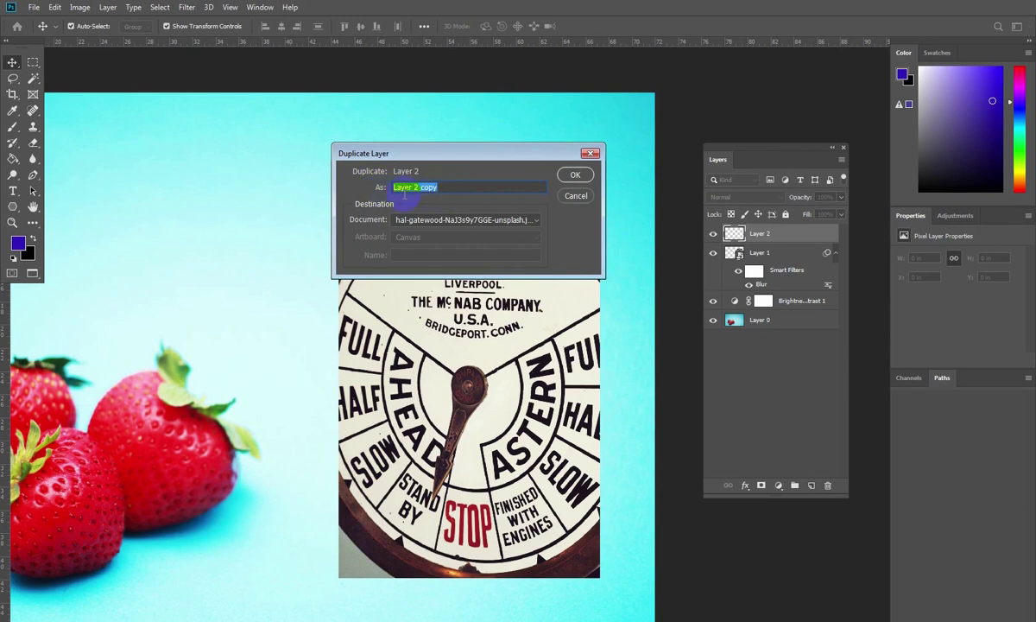
left_click(576, 177)
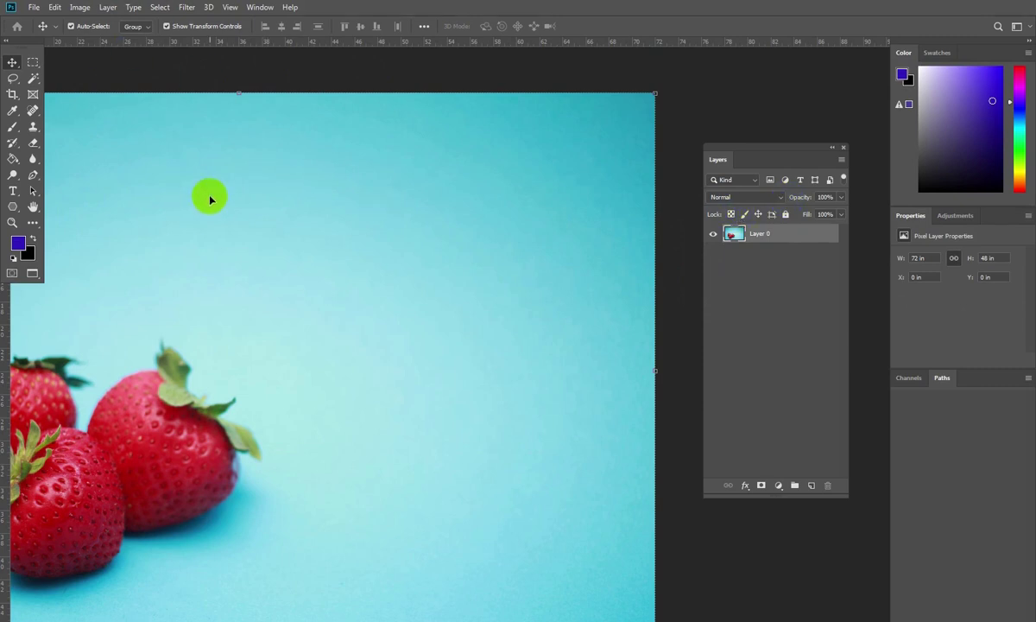
Cycle through full screen mode and return to the standard screen mode that shows the document tabs
key("f")
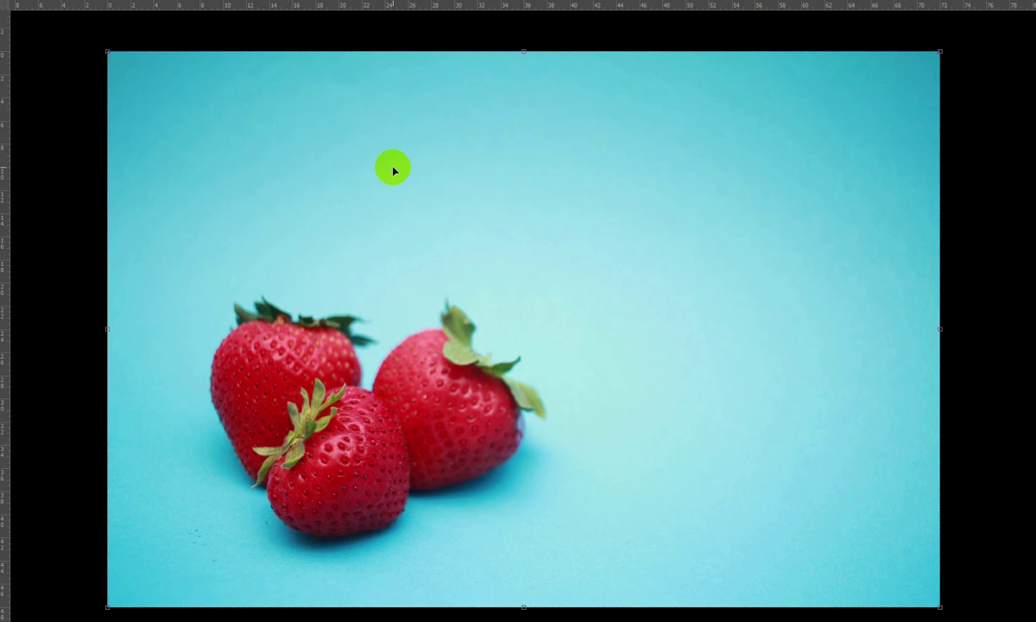
key("f")
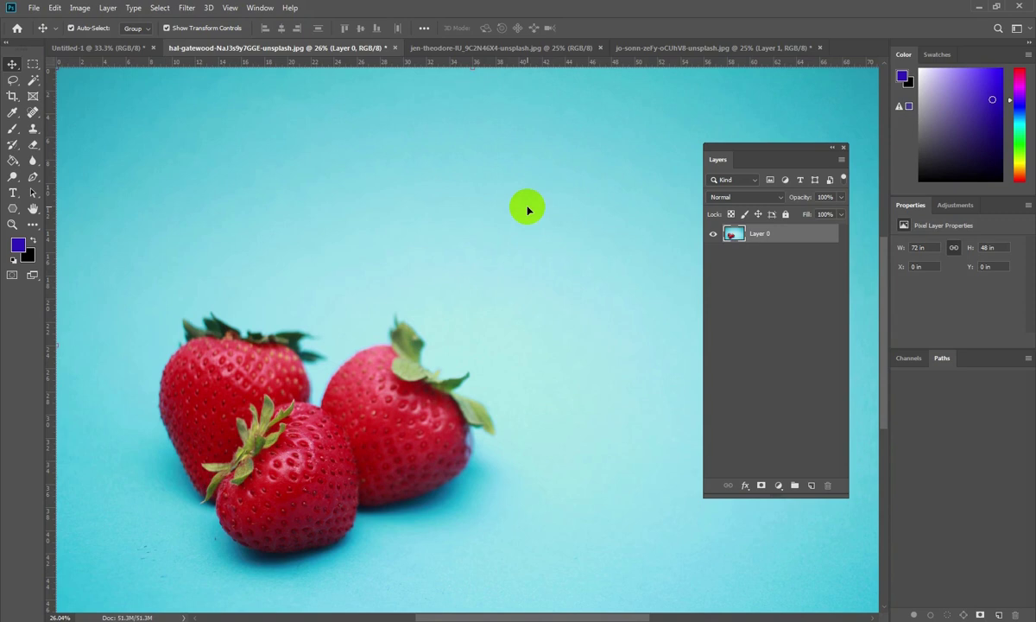
Switch to the fruit bowl document and move the gauge photo off the bowl toward the lower right of the image
left_click(463, 45)
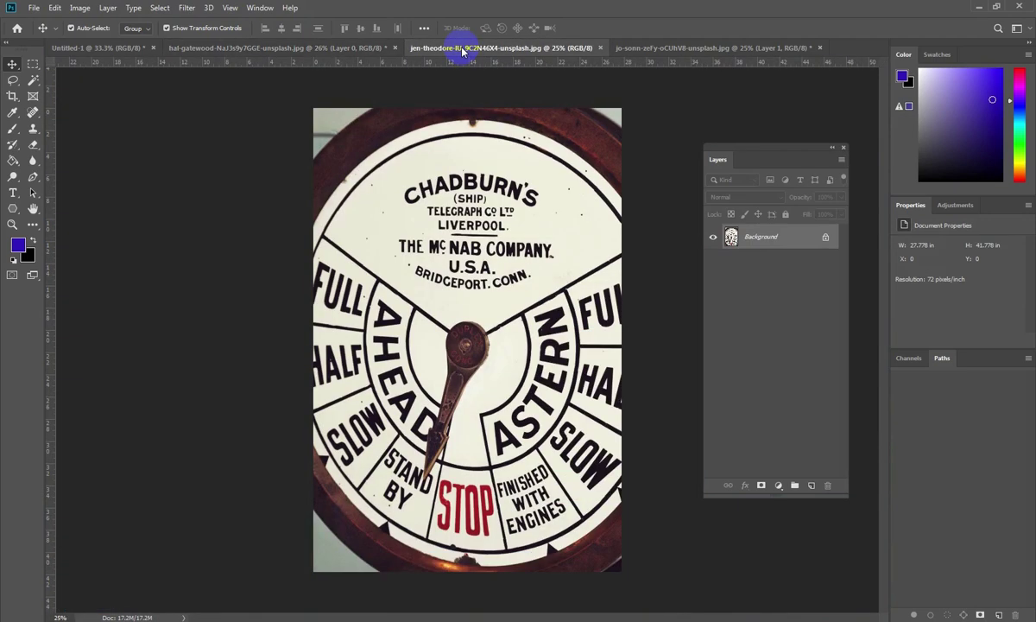
left_click(704, 49)
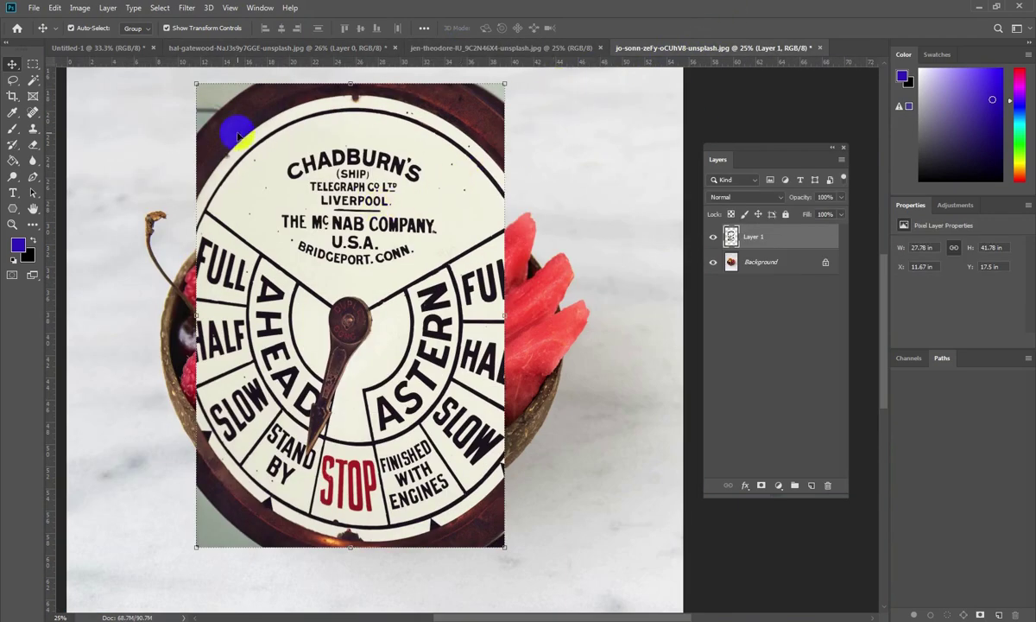
left_click_drag(346, 166, 602, 304)
left_click_drag(290, 260, 179, 91)
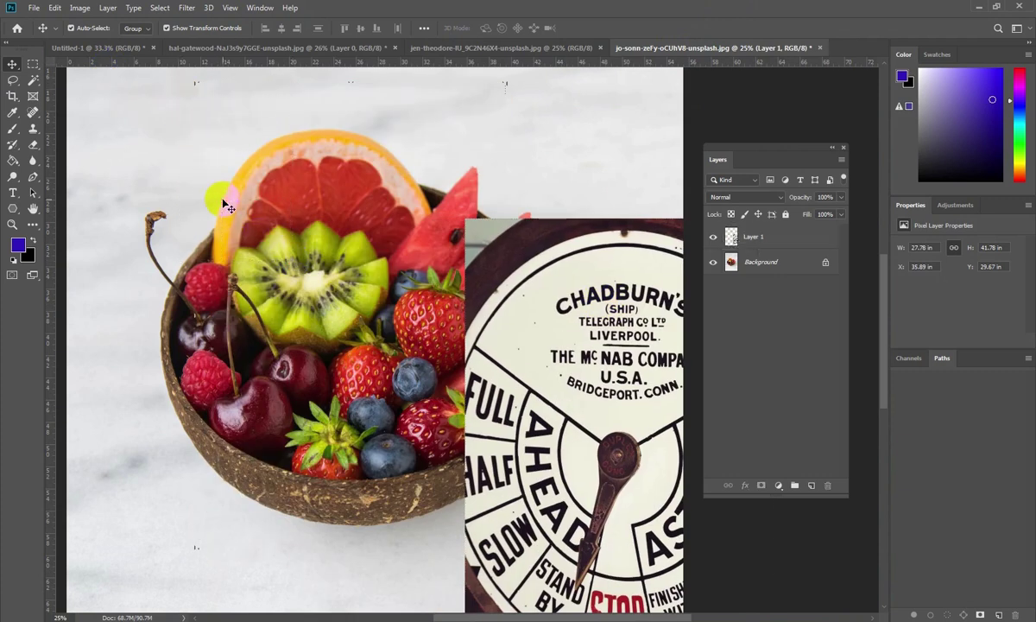
Unlock the fruit bowl's Background layer and copy it into the strawberry document, scaled to about 29.94 by 44.92 in
left_click(823, 263)
left_click_drag(208, 208, 578, 333)
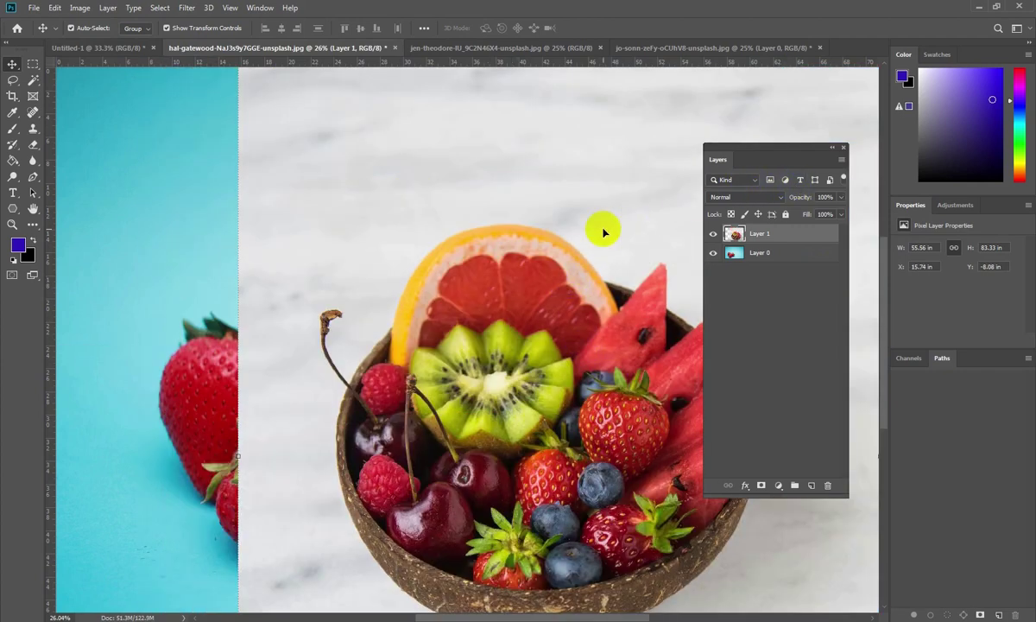
key("ctrl+0")
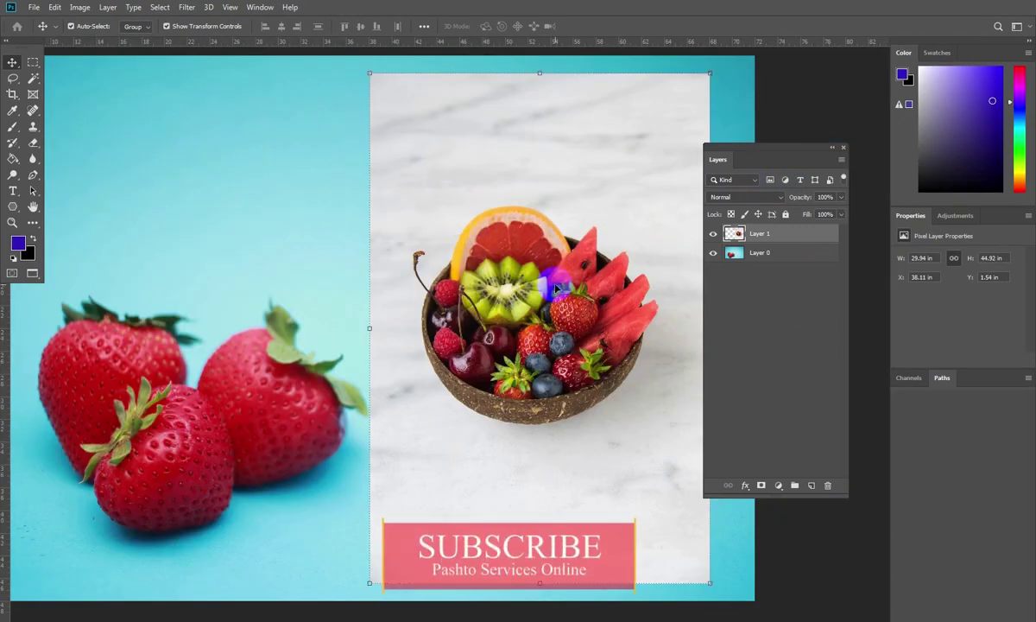
Select the marble area around the fruit bowl on Layer 1 with the Quick Selection tool
right_click(31, 80)
left_click(63, 92)
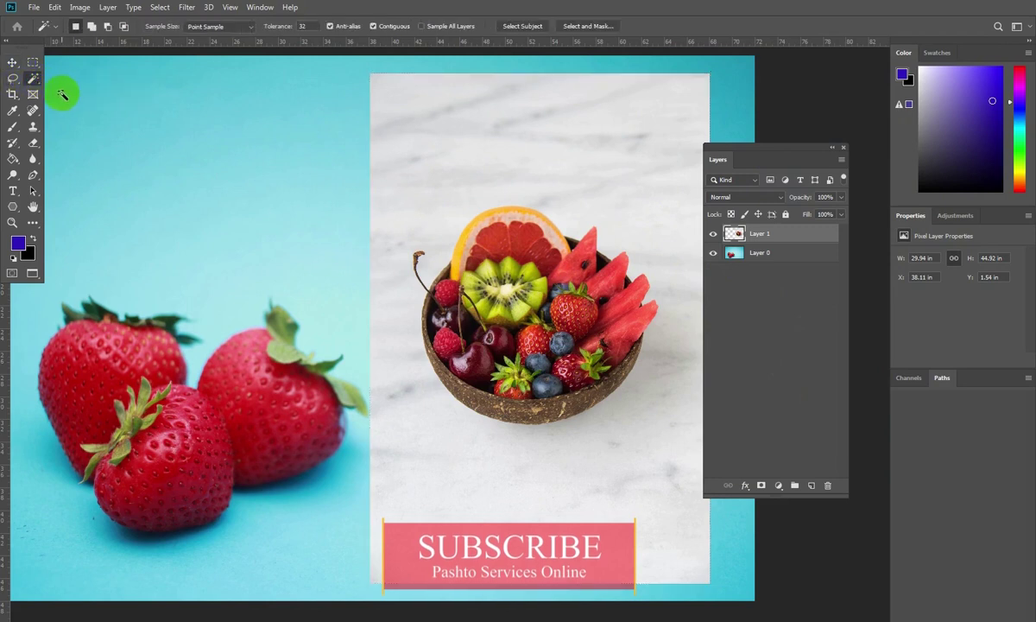
right_click(31, 79)
left_click(77, 79)
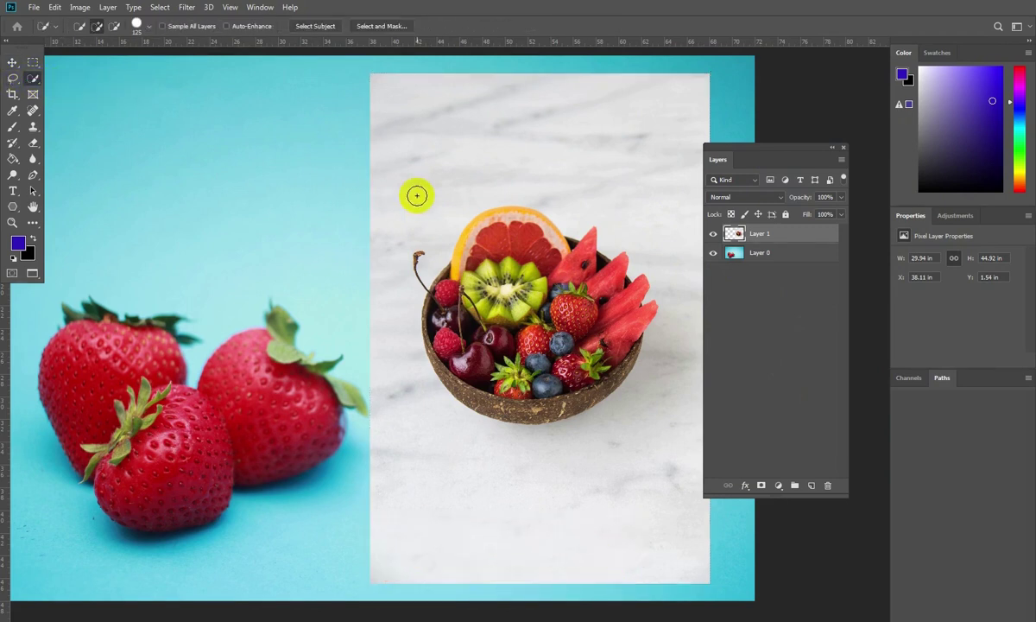
mouse_move(482, 141)
left_mouse_down()
mouse_move(640, 195)
mouse_move(677, 277)
mouse_move(691, 378)
mouse_move(649, 489)
mouse_move(563, 540)
mouse_move(474, 521)
mouse_move(416, 466)
mouse_move(366, 258)
mouse_move(379, 140)
left_mouse_up()
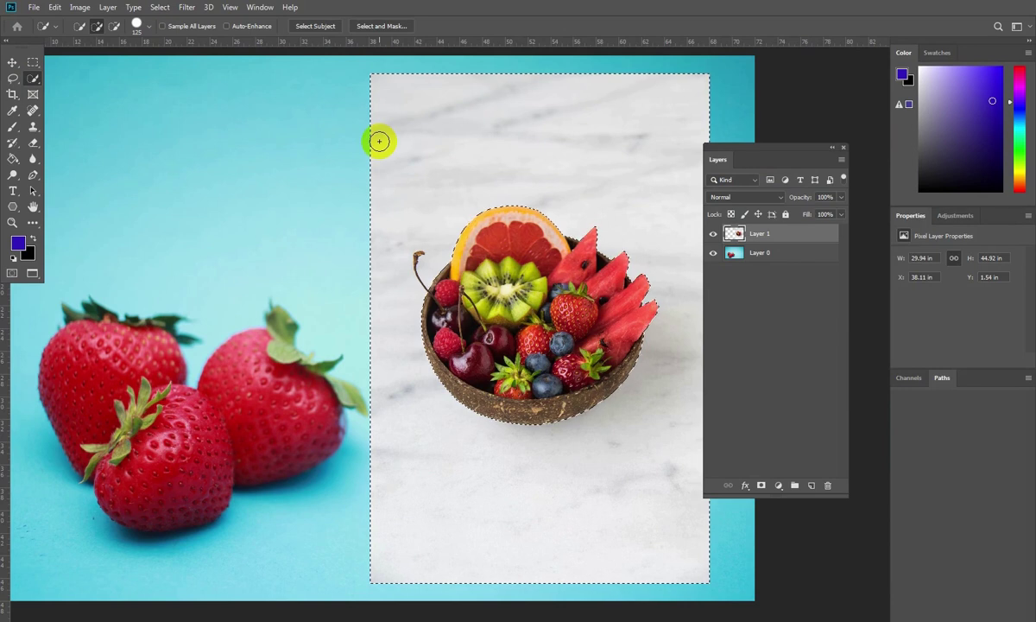
Invert the marble selection so that only the fruit bowl is selected
mouse_move(594, 298)
left_mouse_down()
mouse_move(509, 293)
mouse_move(511, 355)
mouse_move(610, 405)
mouse_move(540, 378)
mouse_move(504, 305)
left_mouse_up()
right_click(504, 306)
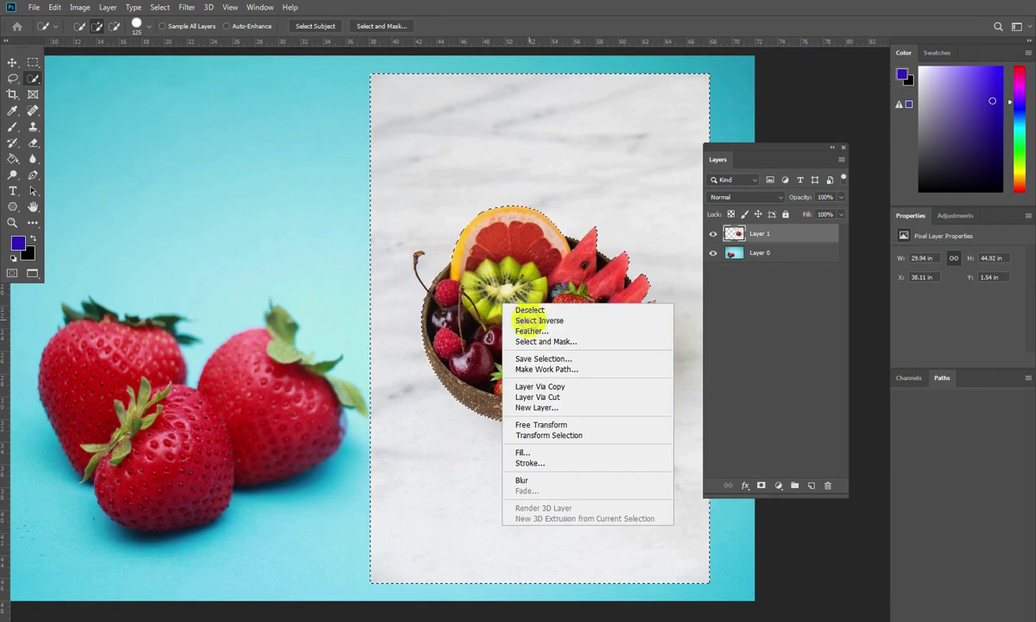
left_click(523, 314)
right_click(453, 278)
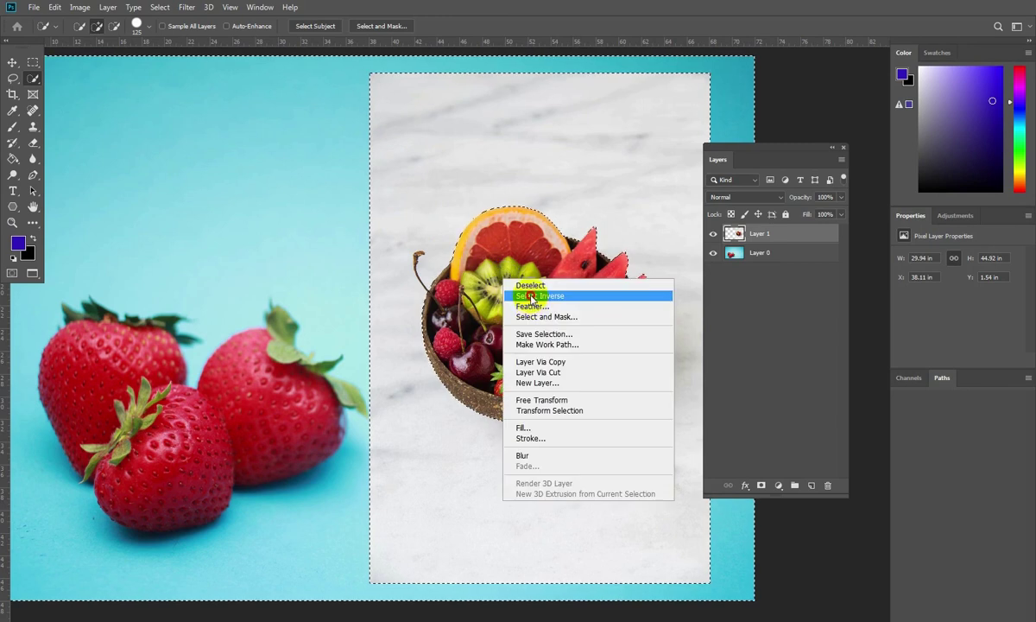
left_click(518, 294)
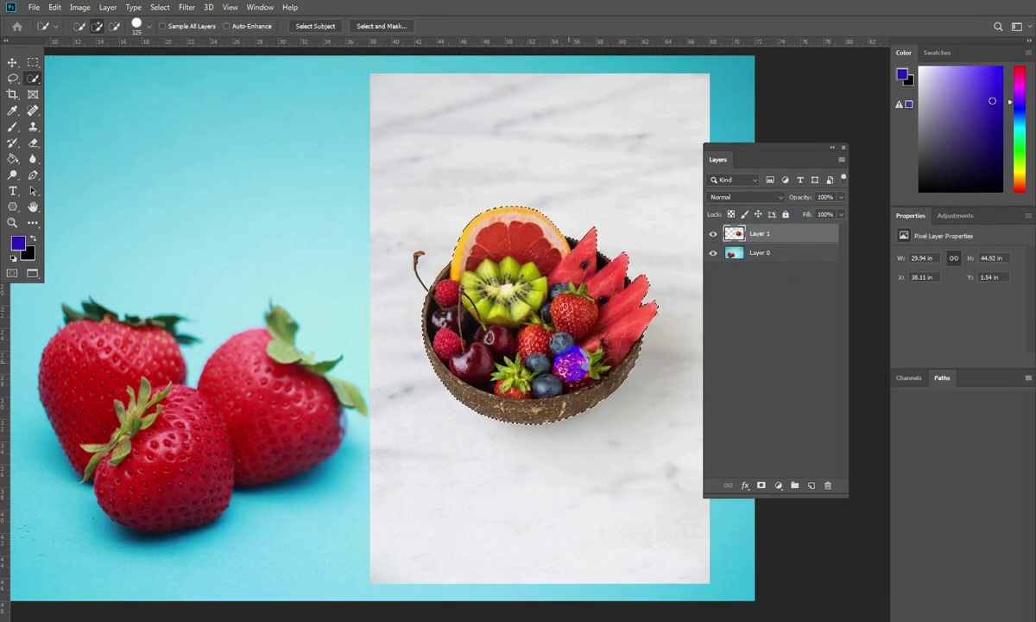
right_click(765, 235)
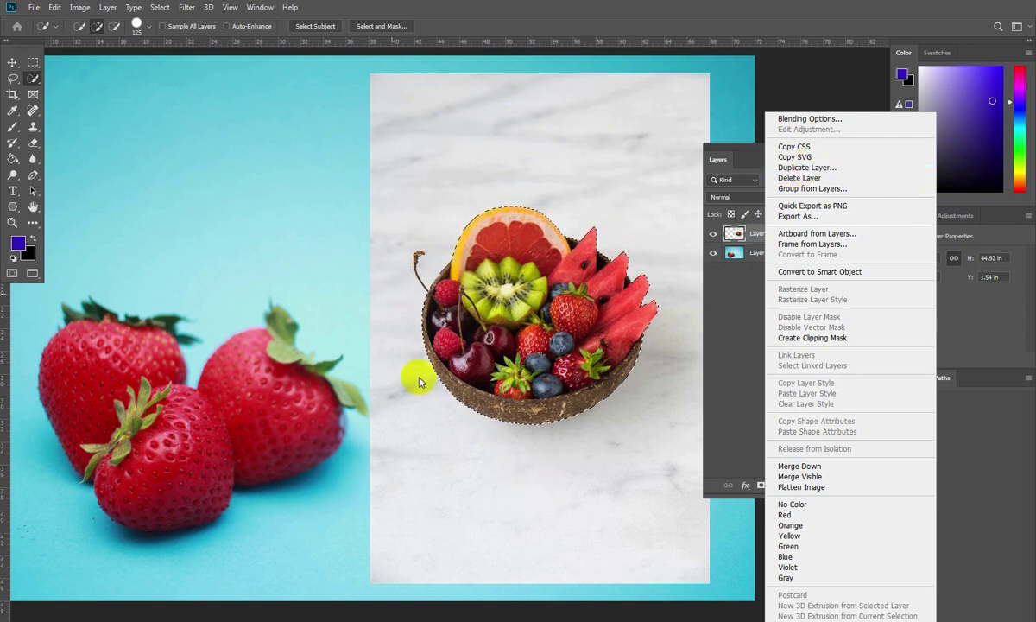
left_click(535, 348)
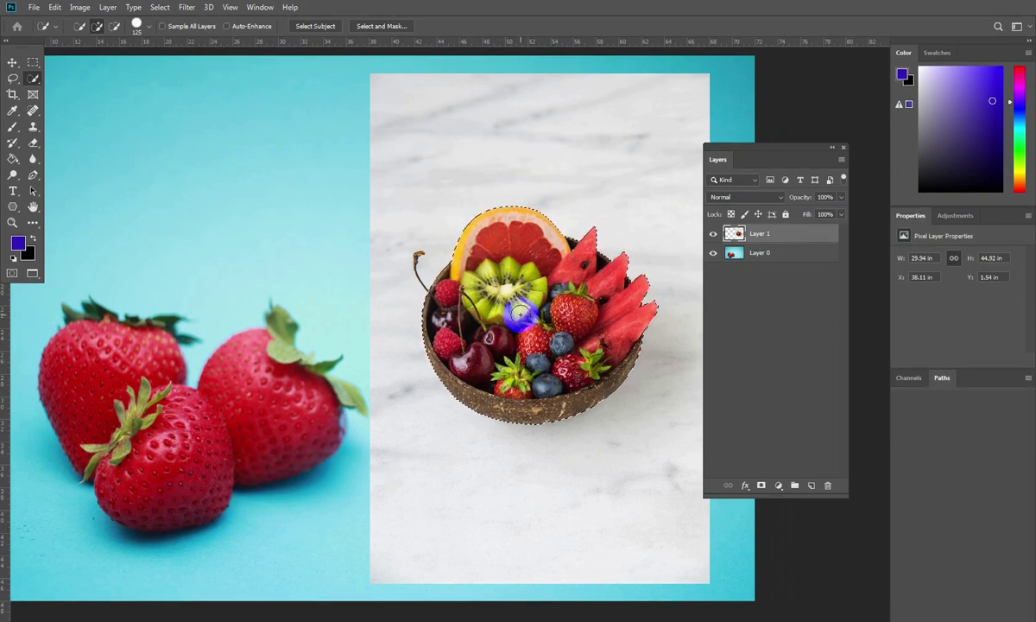
Copy the selected fruit bowl from Layer 1 onto a new layer with Layer Via Copy
left_click(107, 7)
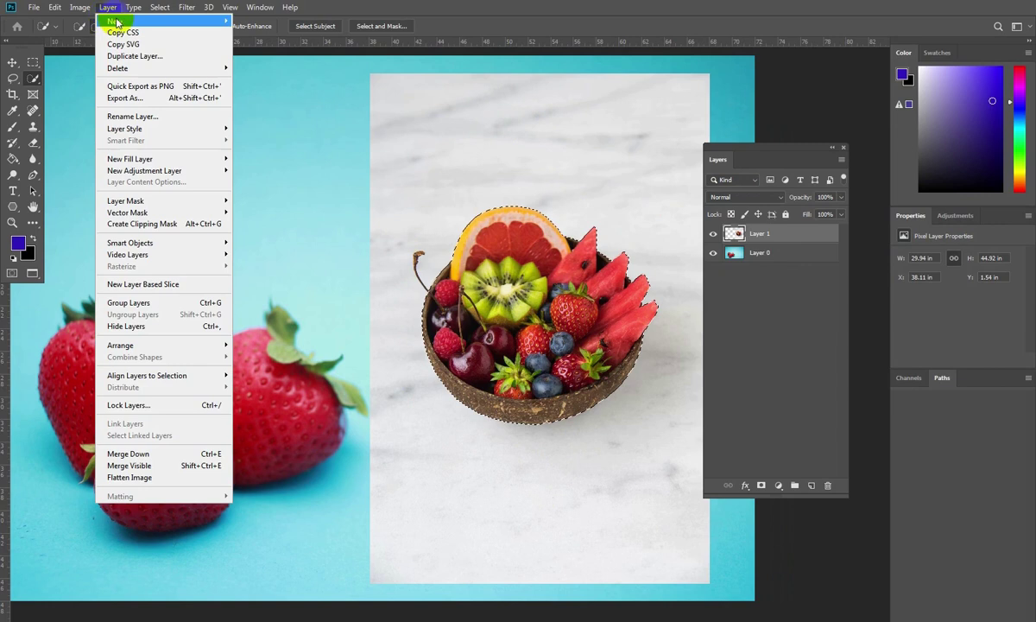
mouse_move(118, 21)
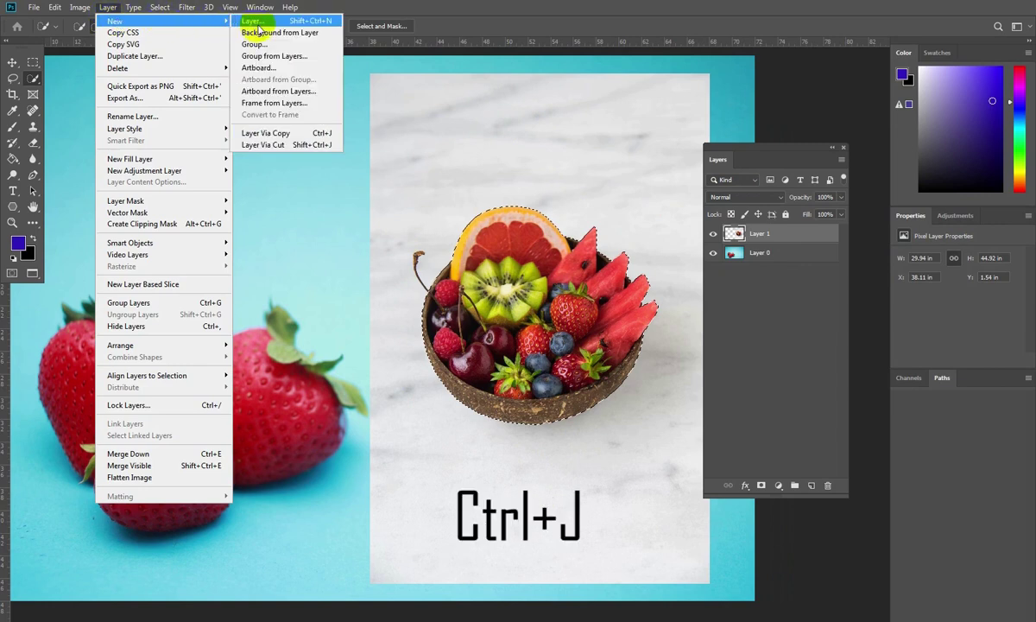
left_click(290, 139)
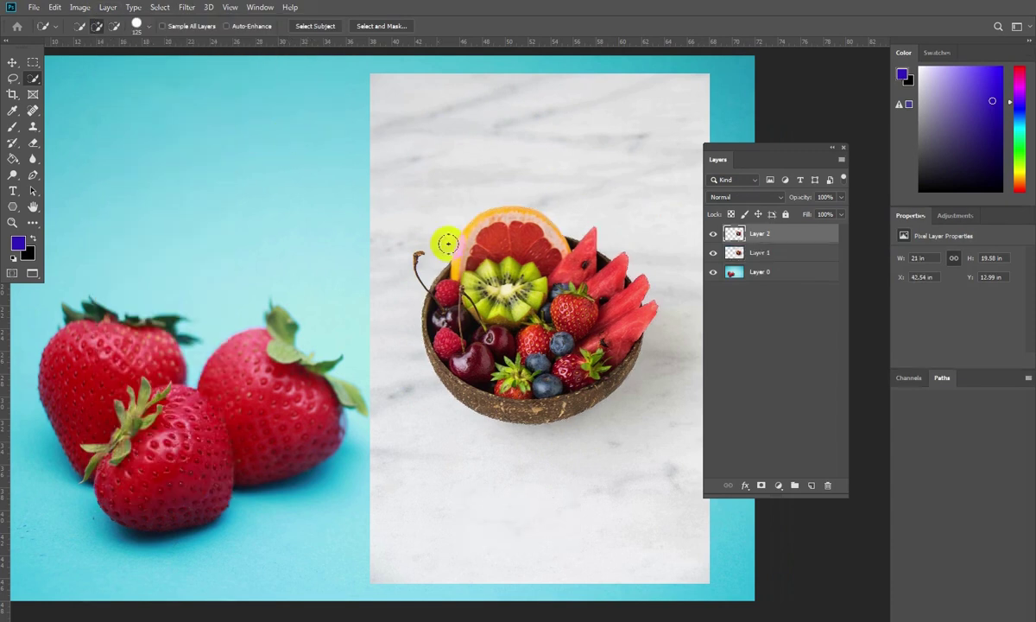
Hide and show Layer 1 to check the cutout, and move Layer 1 to about X 9.28 in, Y 0 in
left_click(713, 252)
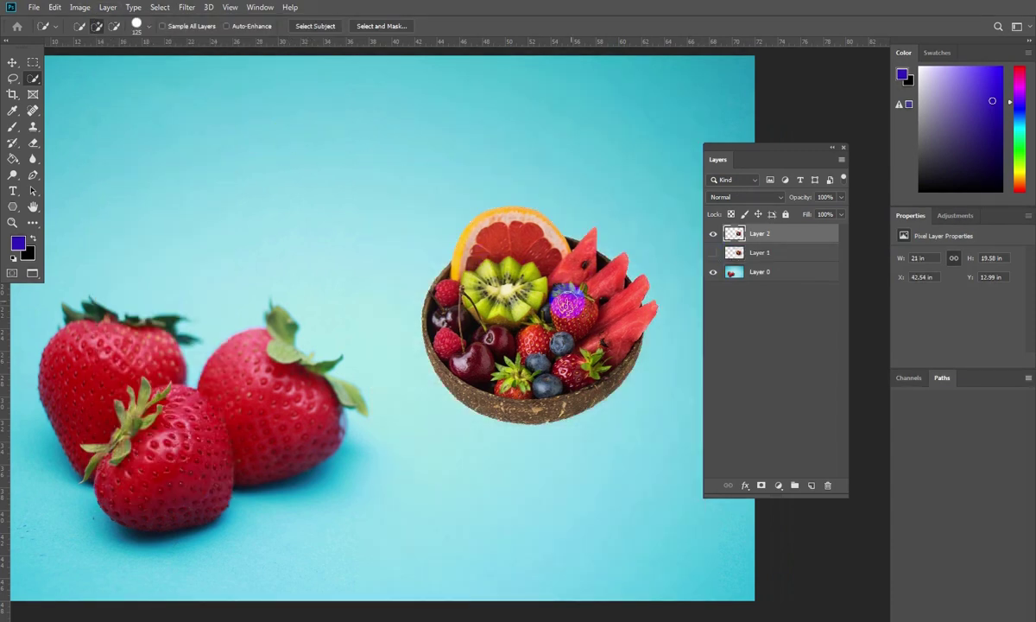
left_click(741, 252)
left_click(713, 253)
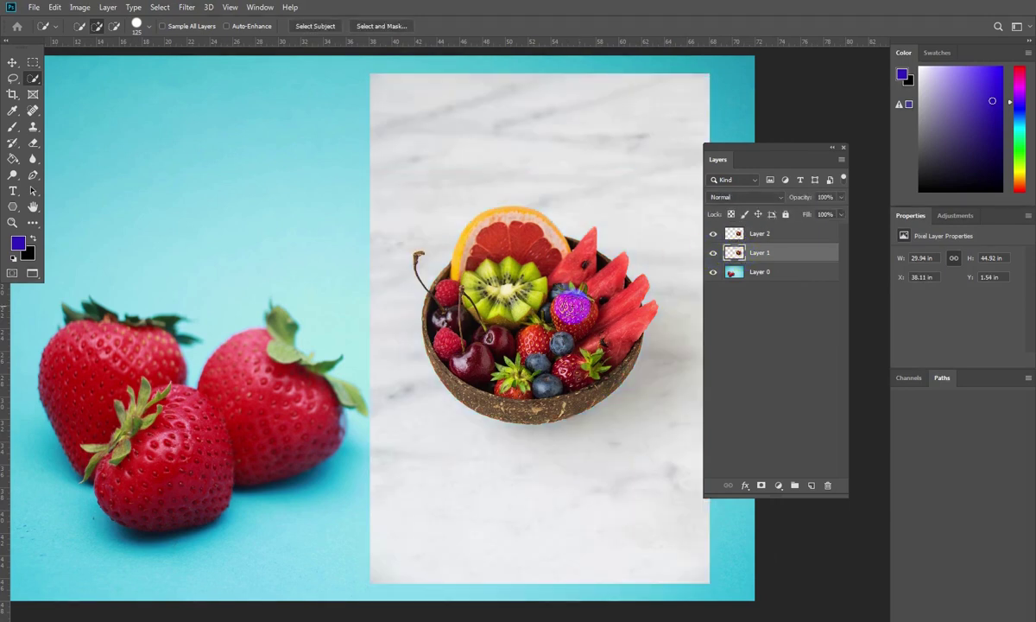
left_click(13, 62)
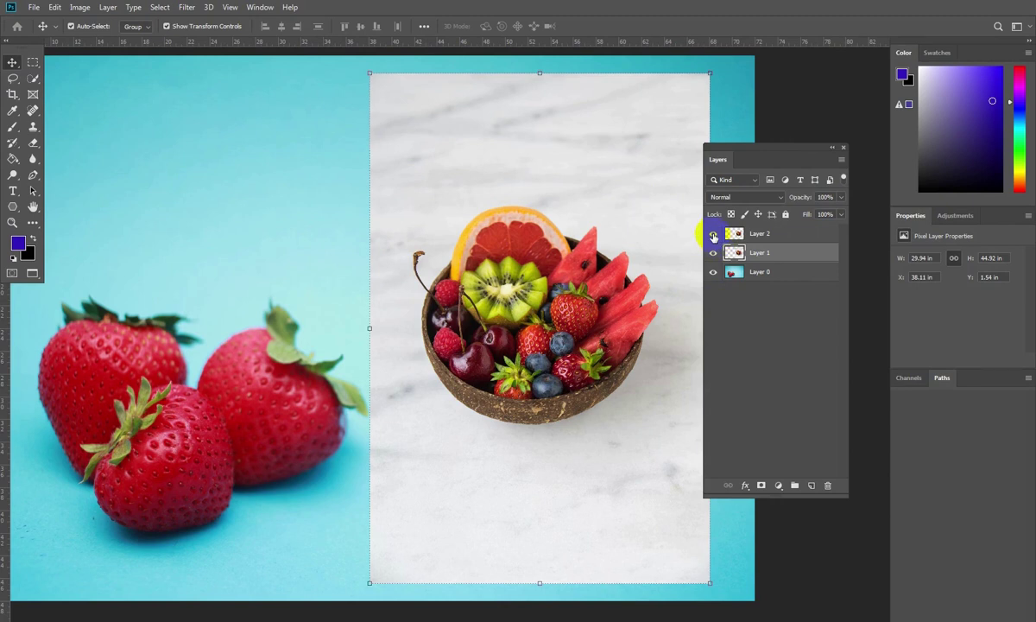
left_click_drag(515, 167, 263, 145)
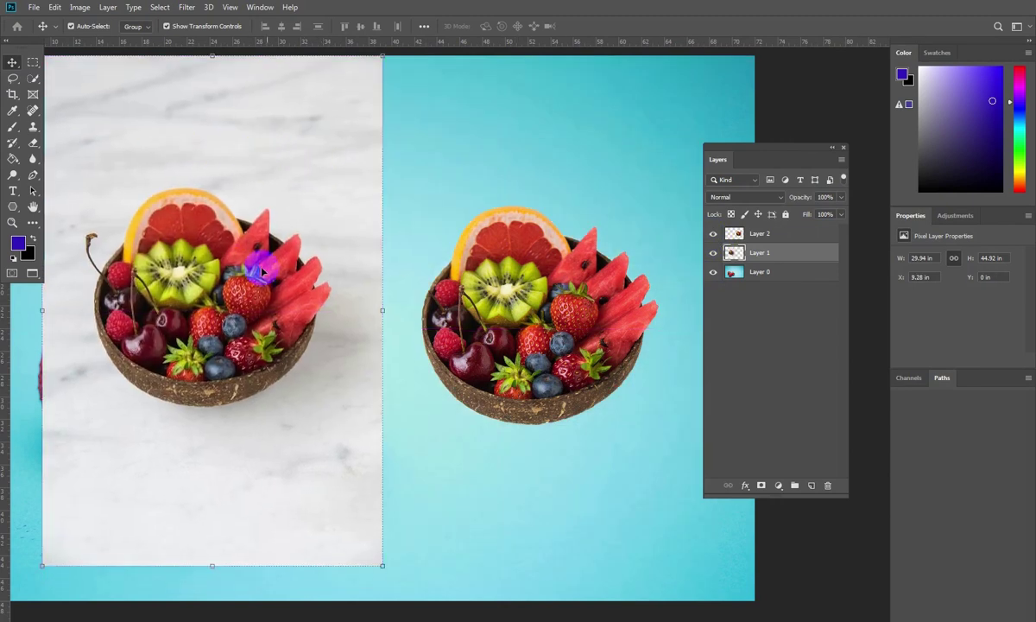
Toggle the visibility of Layer 2, Layer 1 and Layer 0 one after another to compare their contents
left_click(713, 234)
left_click(713, 234)
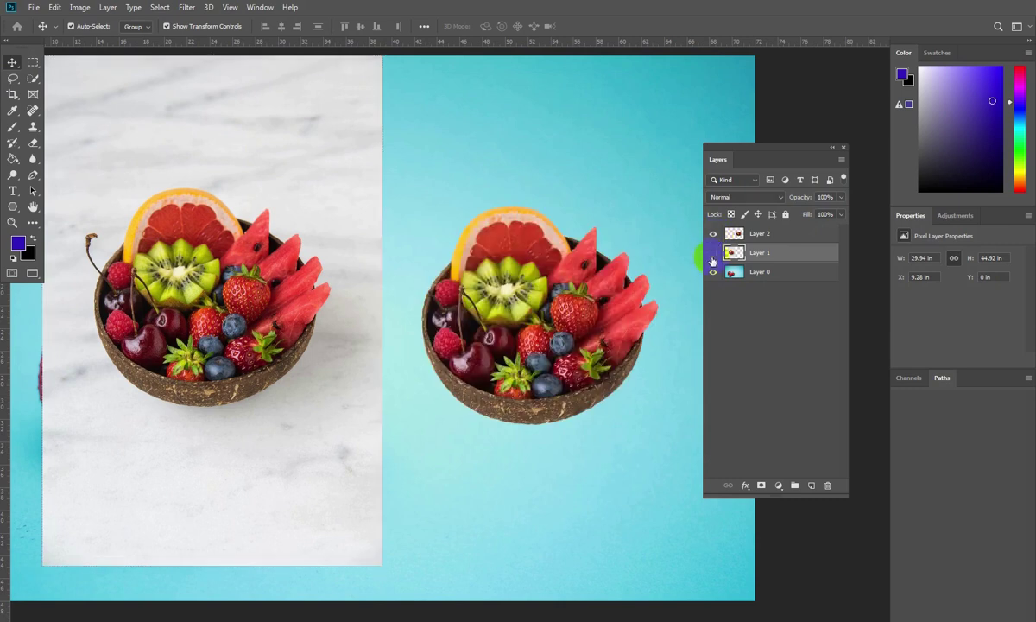
left_click(714, 253)
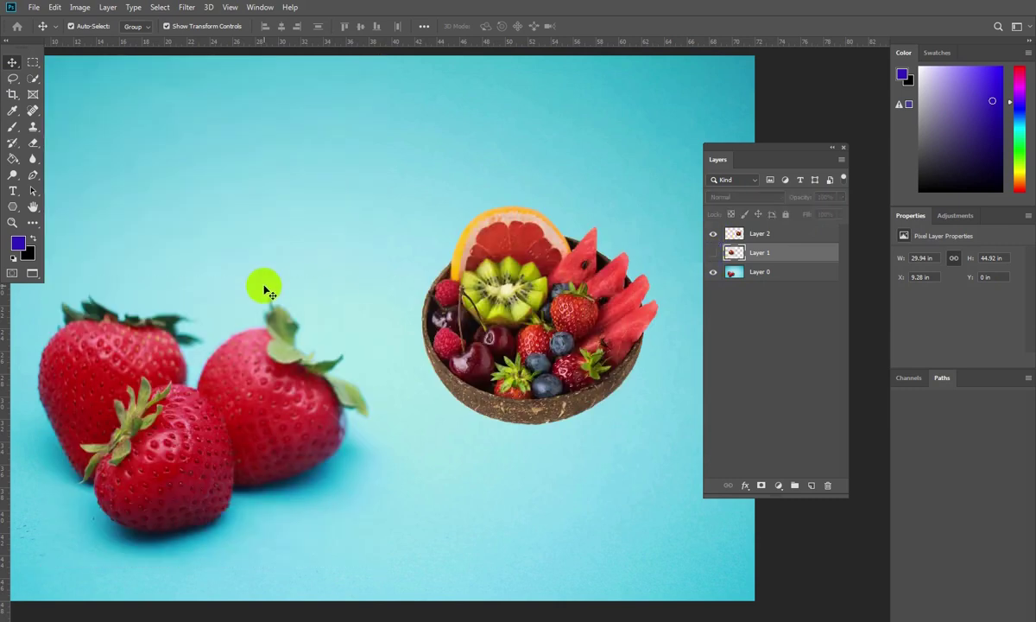
left_click(712, 252)
left_click(712, 233)
left_click(713, 233)
left_click(713, 272)
left_click(713, 272)
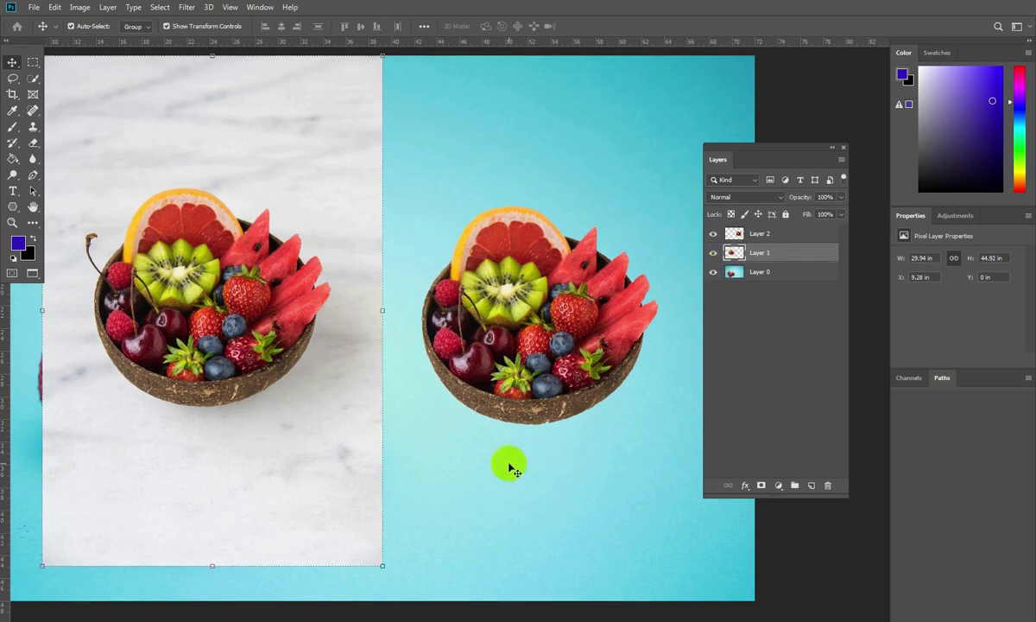
Move Layer 1 against the image's left edge at about Y 1.54 in, and place two duplicates of the bowl cutout beside it
left_click_drag(305, 218, 244, 267)
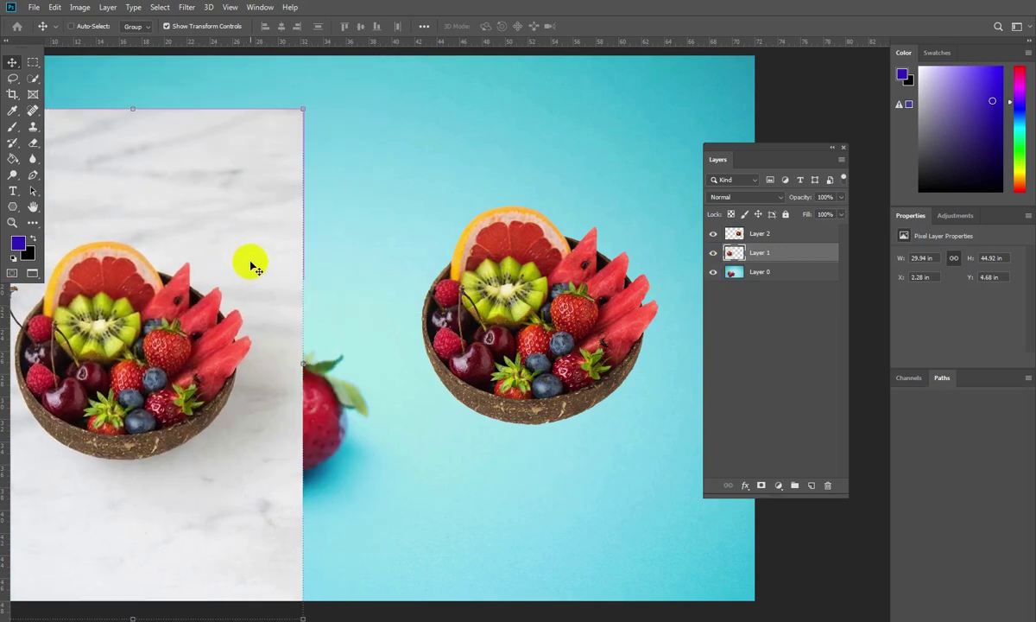
key("ctrl+minus")
left_click_drag(309, 295, 297, 276)
left_click_drag(521, 330, 447, 335)
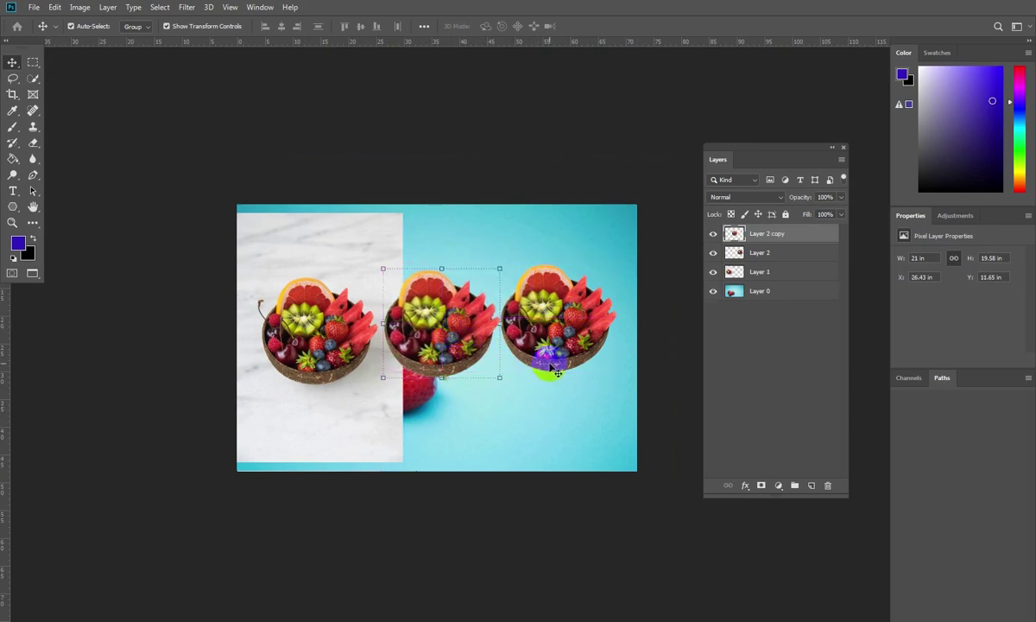
left_click_drag(566, 326, 448, 356)
Enlarge the second bowl duplicate to about 317% and place it directly below Layer 1 in the layer order
left_click_drag(488, 401, 634, 497)
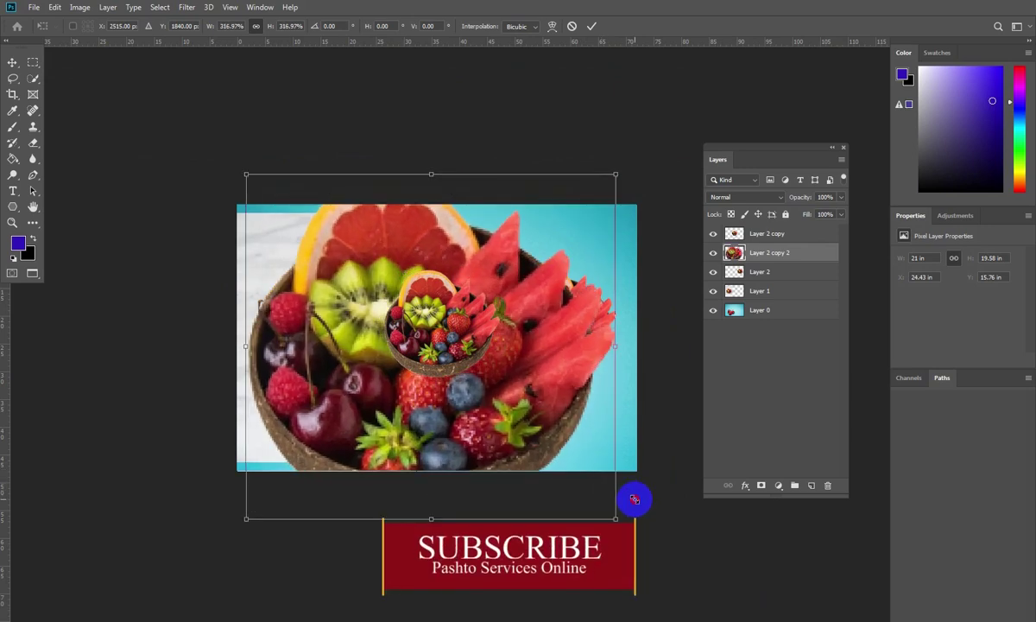
double_click(556, 404)
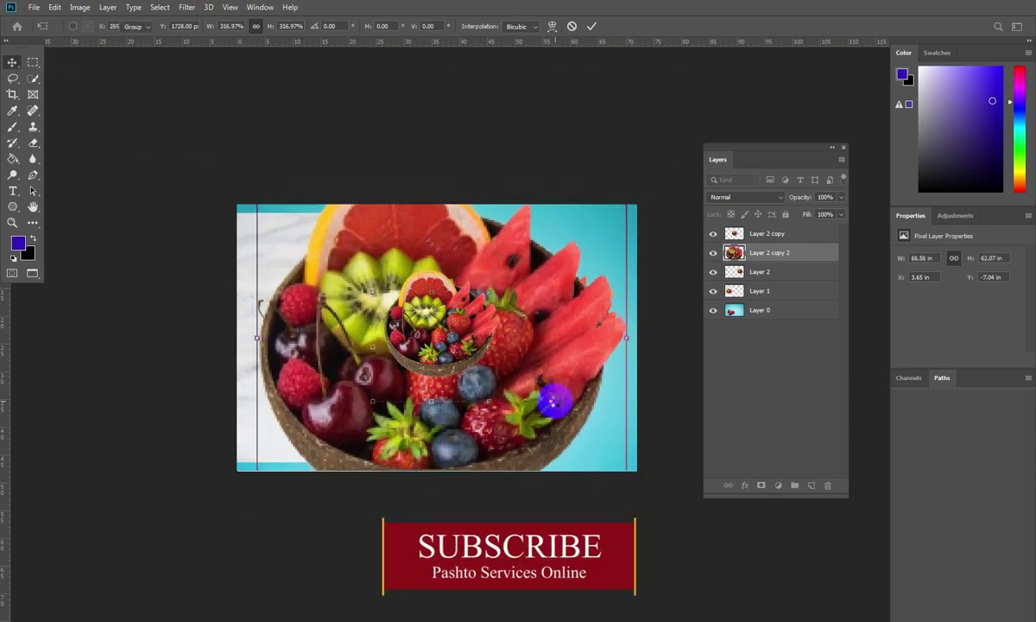
left_click_drag(759, 269, 758, 295)
Delete Layer 1 and spread the two small fruit bowls toward the left and right edges of the image
left_click(325, 273)
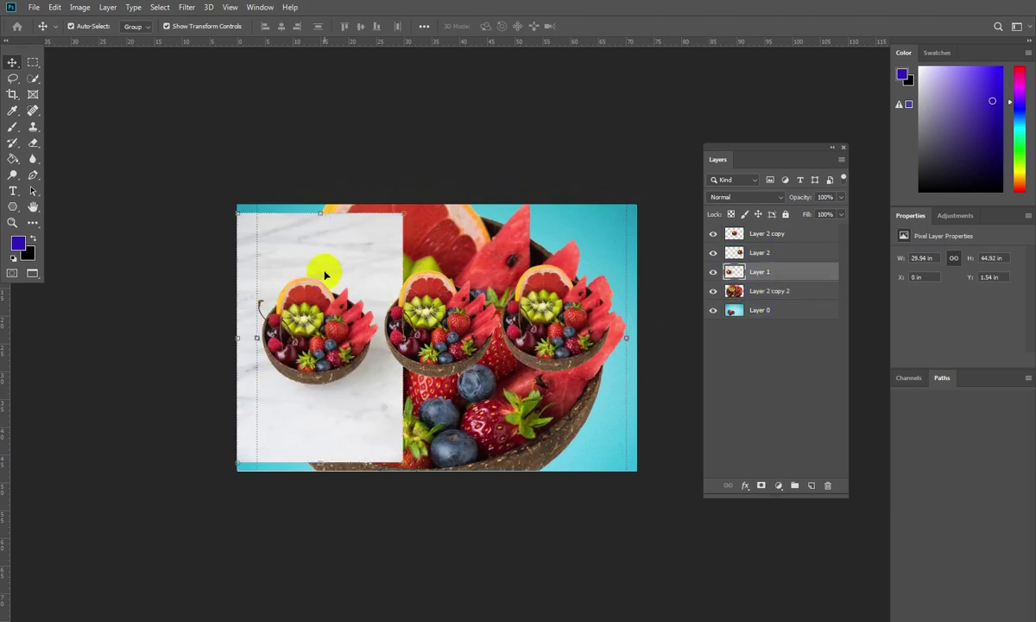
key("Delete")
left_click_drag(421, 300, 311, 340)
left_click_drag(550, 331, 576, 331)
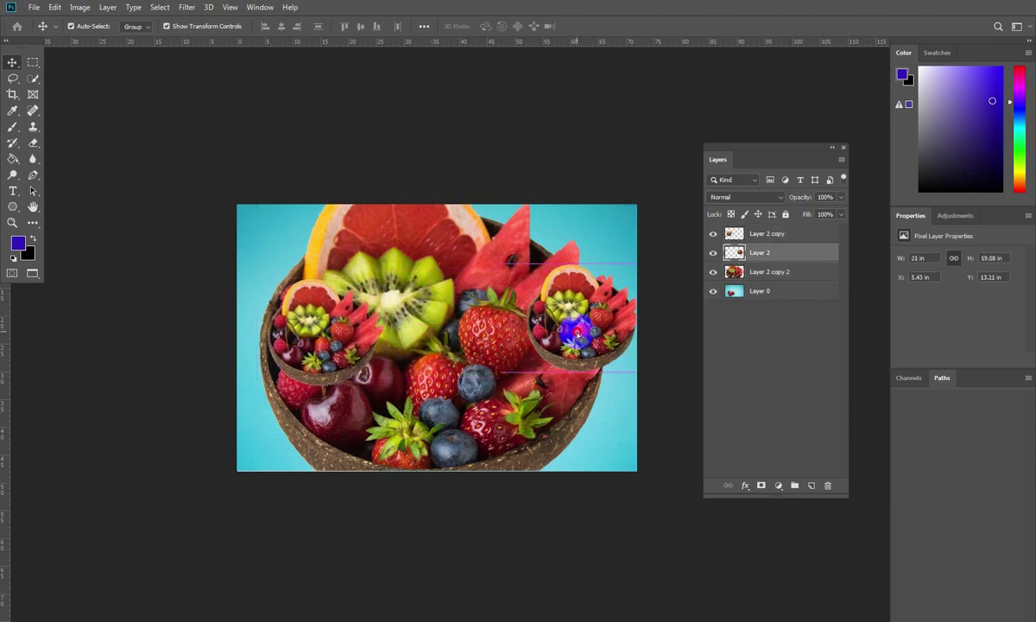
left_click_drag(312, 334, 296, 334)
Lower the opacity of the large fruit bowl layer to about 26%
left_click_drag(411, 370, 441, 395)
left_click(841, 196)
left_click_drag(841, 212, 801, 214)
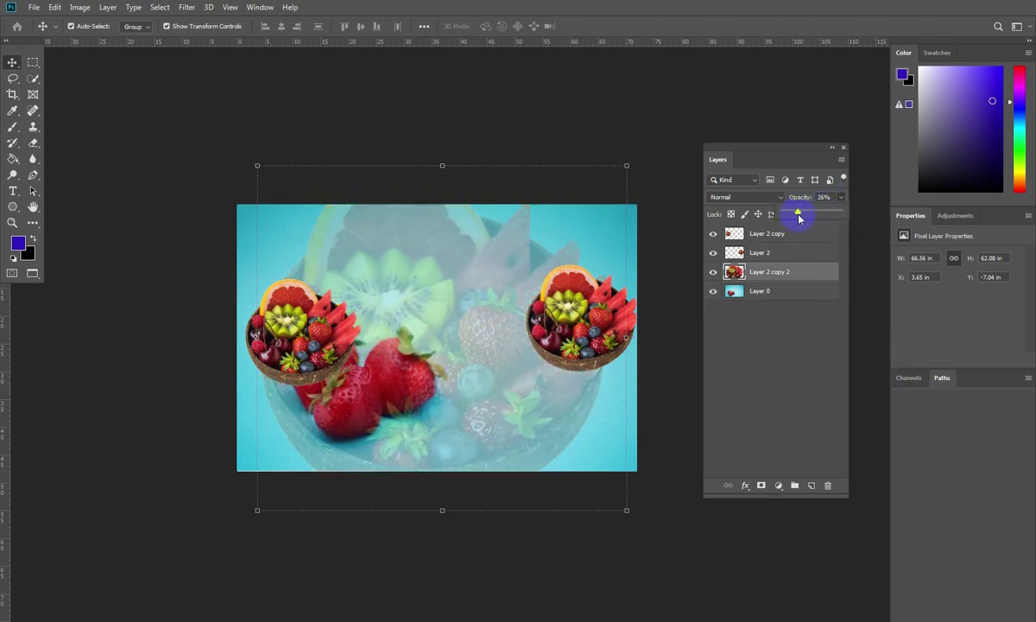
Scale the faded bowl to about 93 by 81.19 in, shift it to about X -2.79, Y -8.92 in, and deselect it
left_click_drag(626, 510, 695, 563)
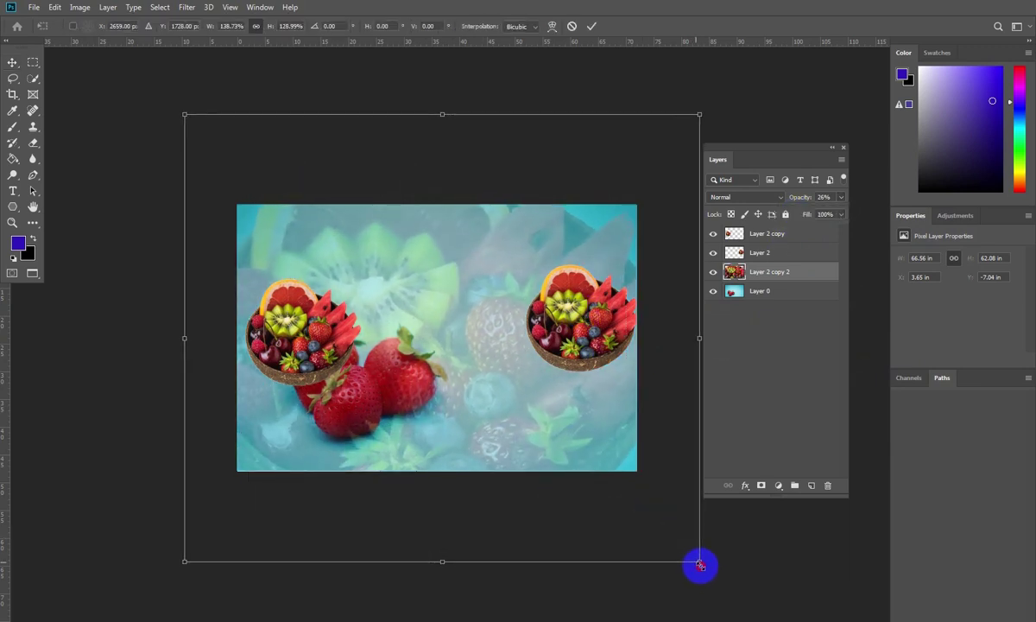
left_click_drag(517, 442, 549, 455)
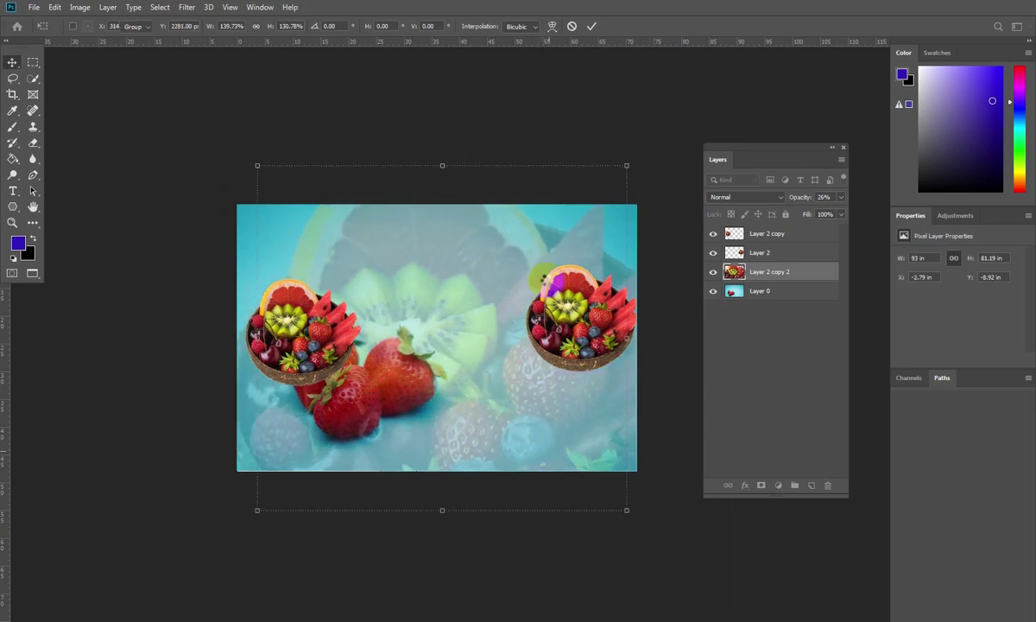
left_click(541, 113)
left_click(541, 116)
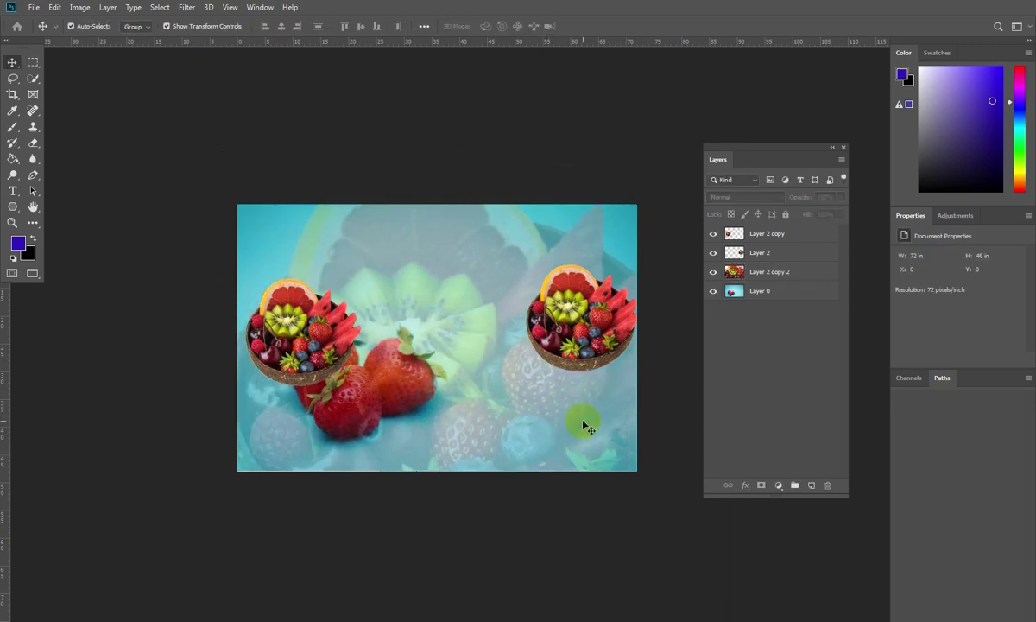
Move both small fruit bowls side by side into the image's lower-right corner and select the large faded bowl layer
left_click_drag(335, 340, 307, 427)
left_click_drag(561, 333, 561, 432)
left_click_drag(324, 418, 503, 440)
left_click(484, 318)
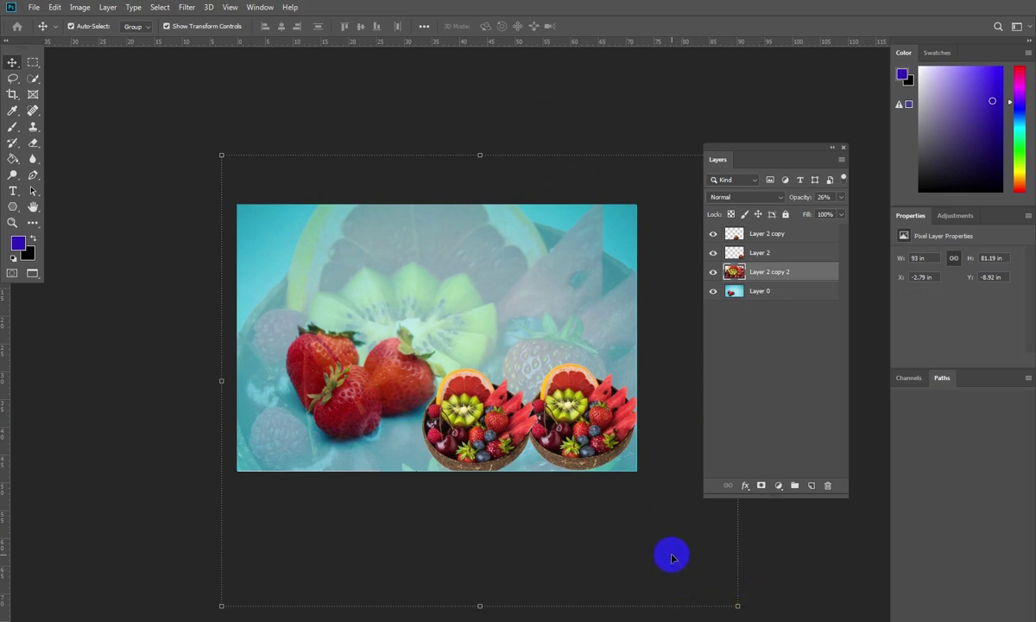